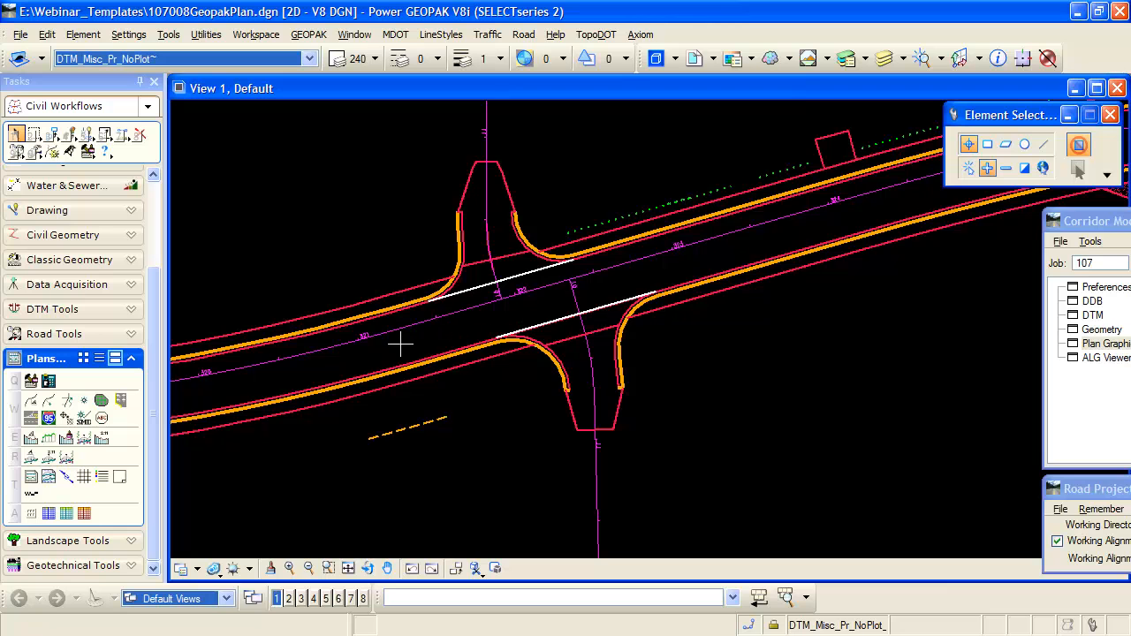
Step: Bring up the Geometry list in Corridor Modeling and select the SMELTERDR2, SMAPLEST and MAPLEST chain entries one after another
scroll(544, 309, up, 5)
drag(1115, 224, 593, 205)
click(580, 304)
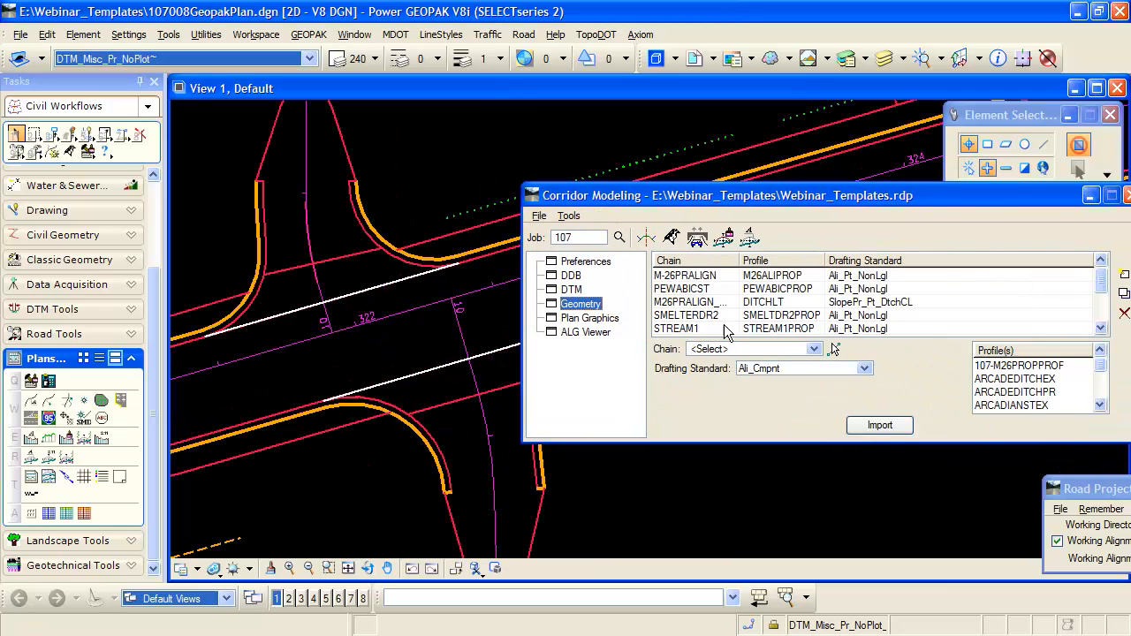
click(848, 317)
scroll(850, 323, down, 2)
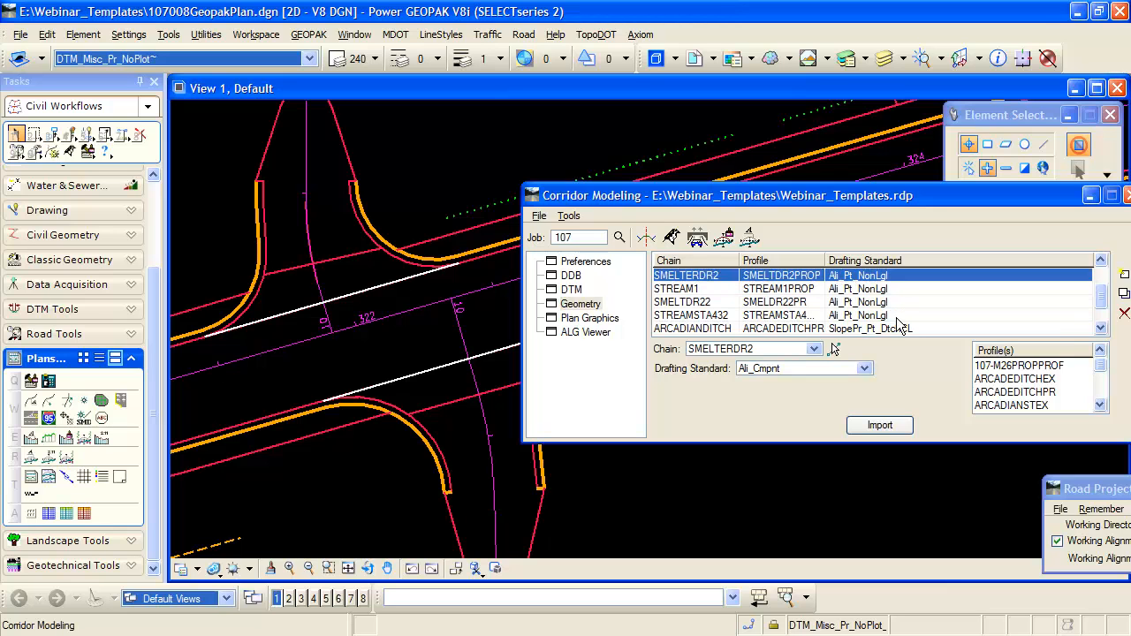
click(757, 315)
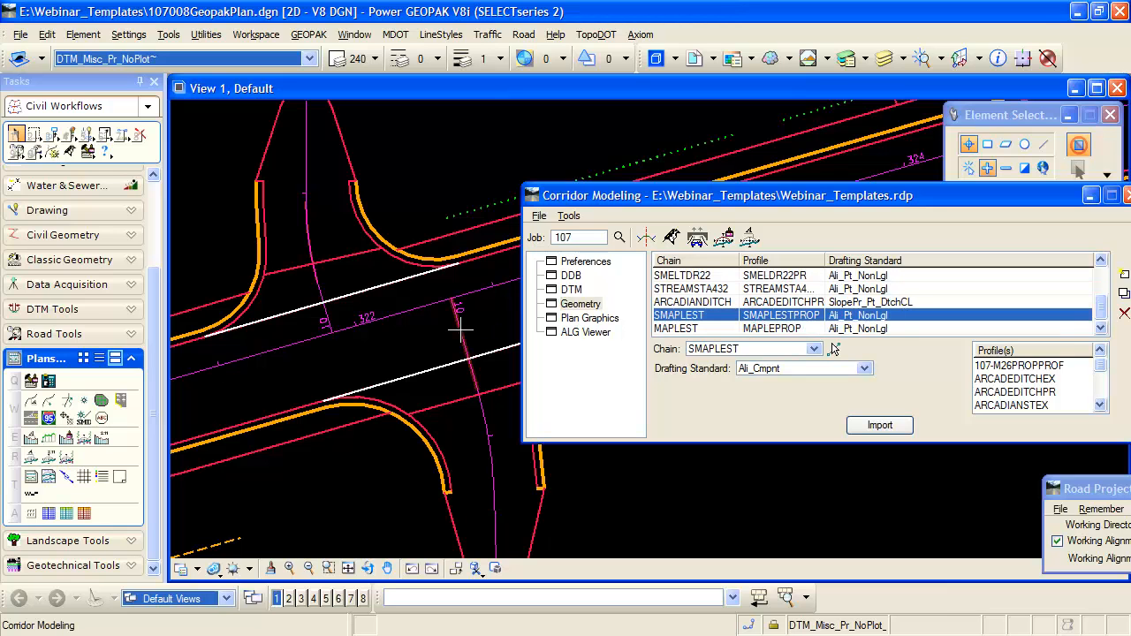
click(660, 329)
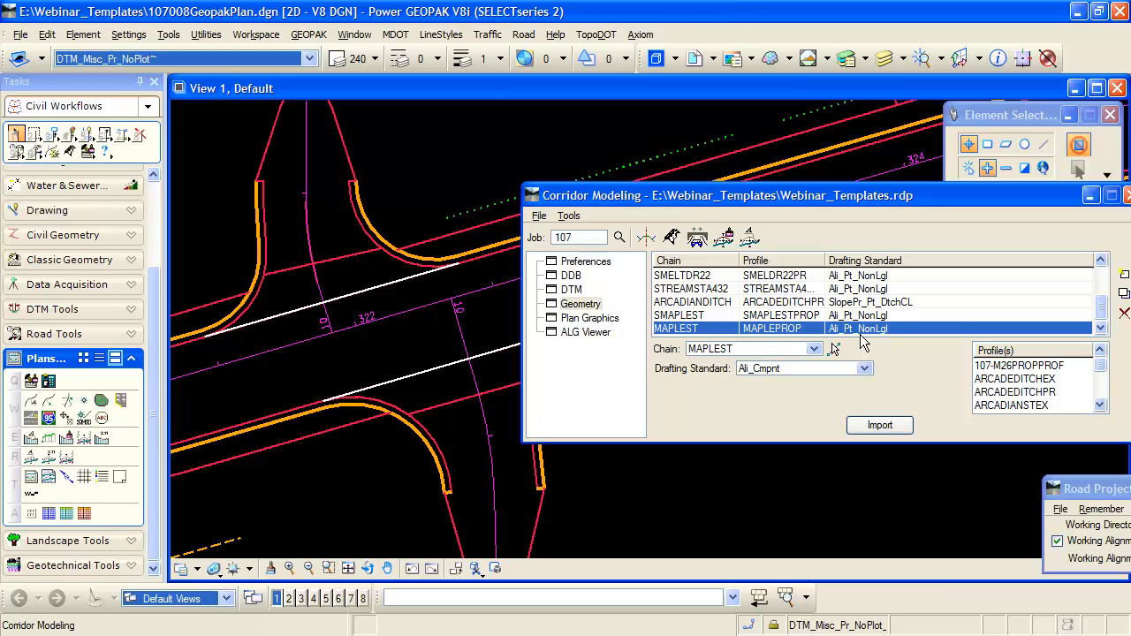
Step: Show the Plan Graphics list of Corridor Modeling and select its Intersection_L search entry
click(597, 320)
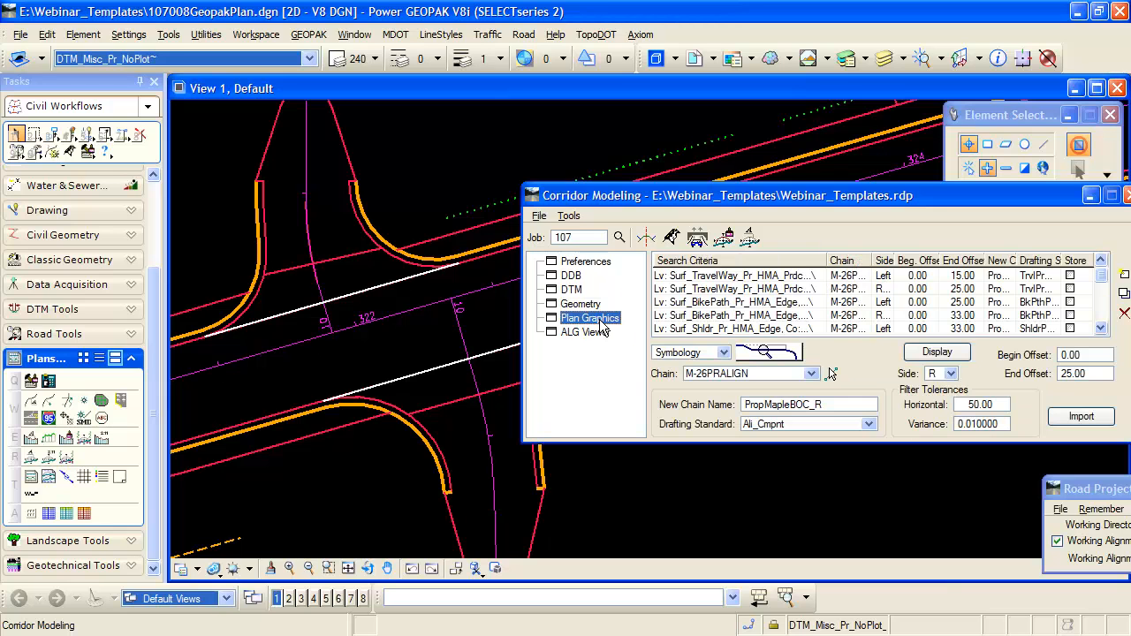
click(820, 320)
scroll(846, 320, down, 10)
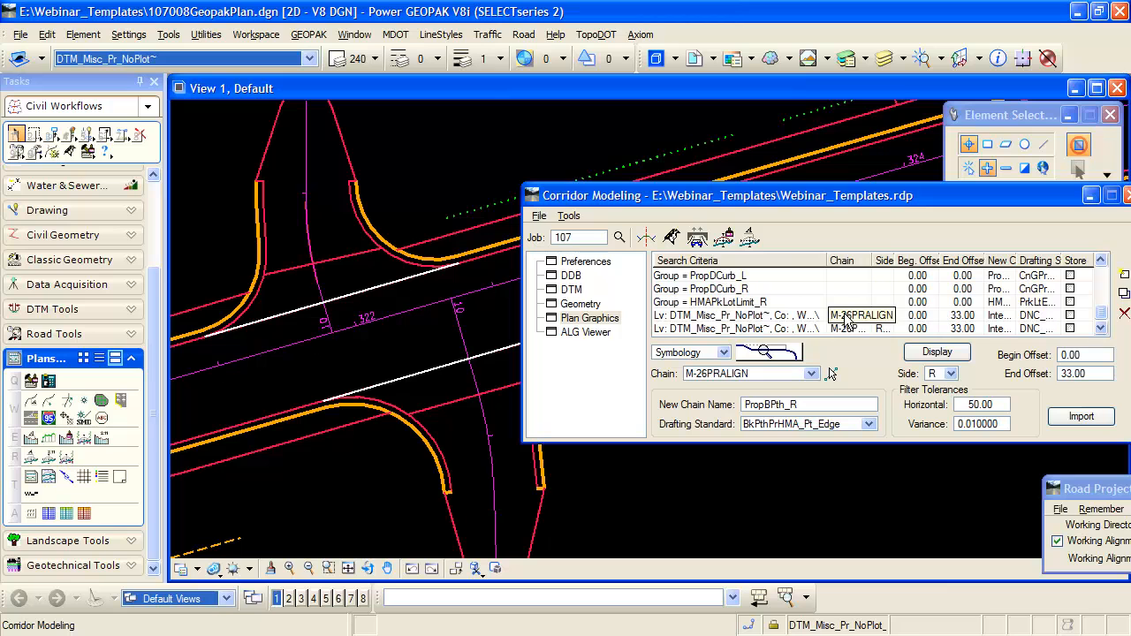
click(710, 317)
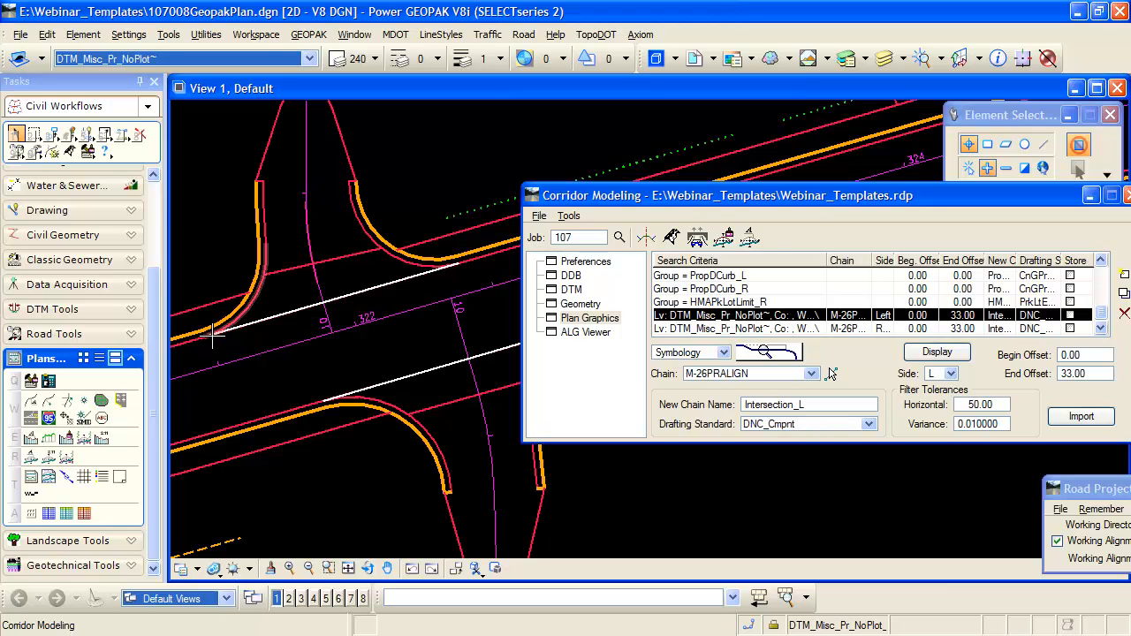
Step: Select the two white intersection lines across the side-road openings to highlight them, and clear the selection
click(15, 134)
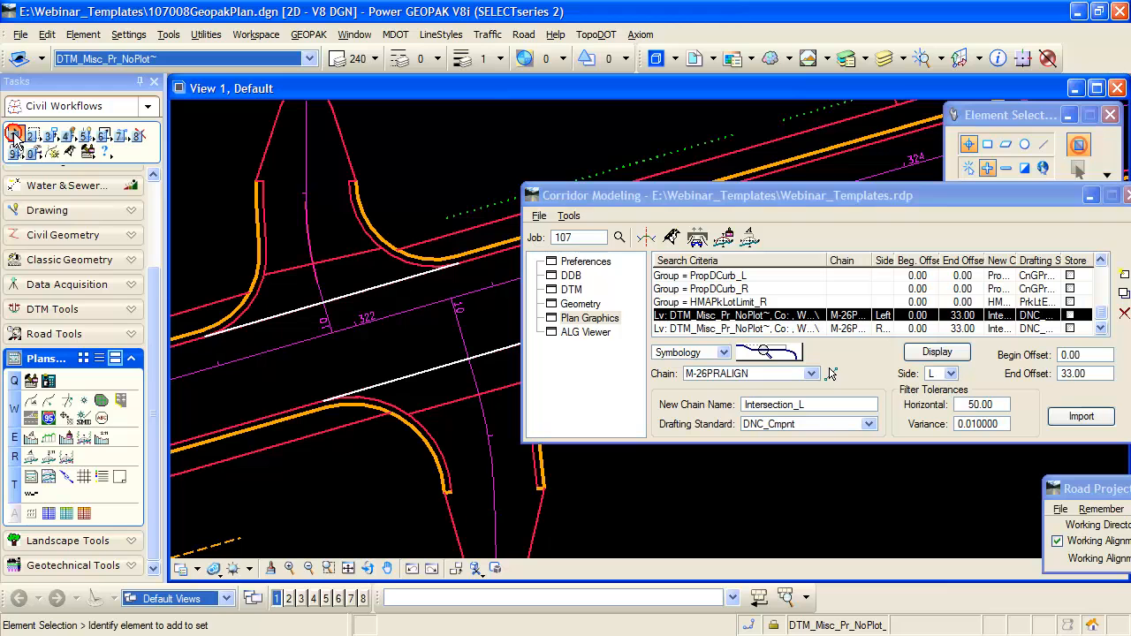
click(368, 289)
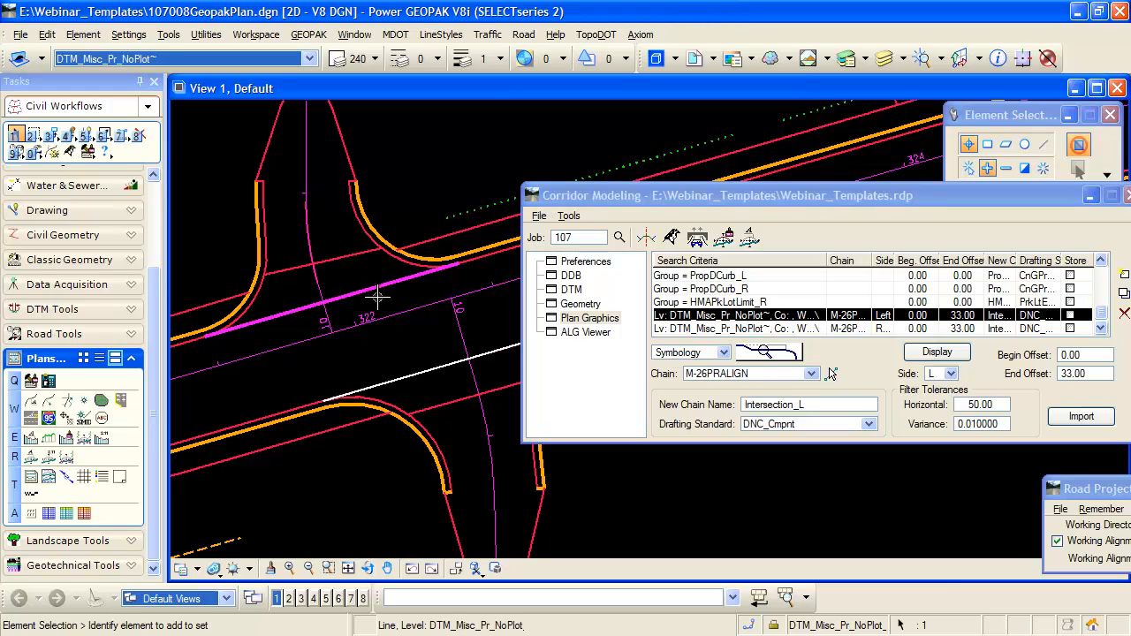
click(426, 372)
drag(611, 199, 743, 200)
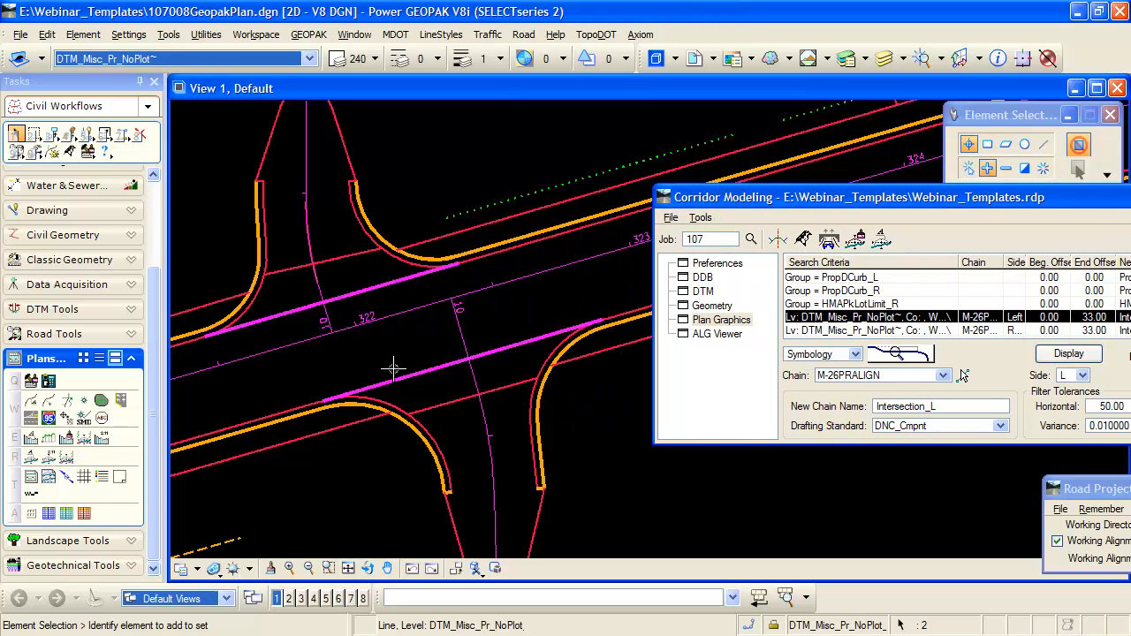
click(1043, 169)
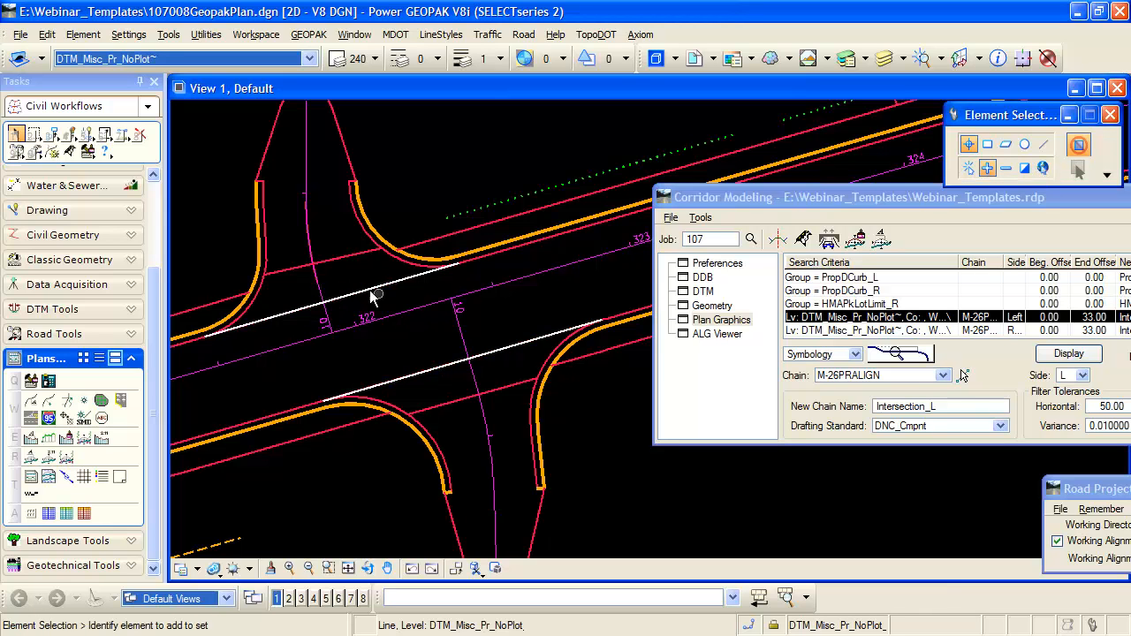
Step: Open DP Station Offset, pick chain MAPLEST from the upper side road's centreline, and place the dialog clear of the intersection
click(44, 401)
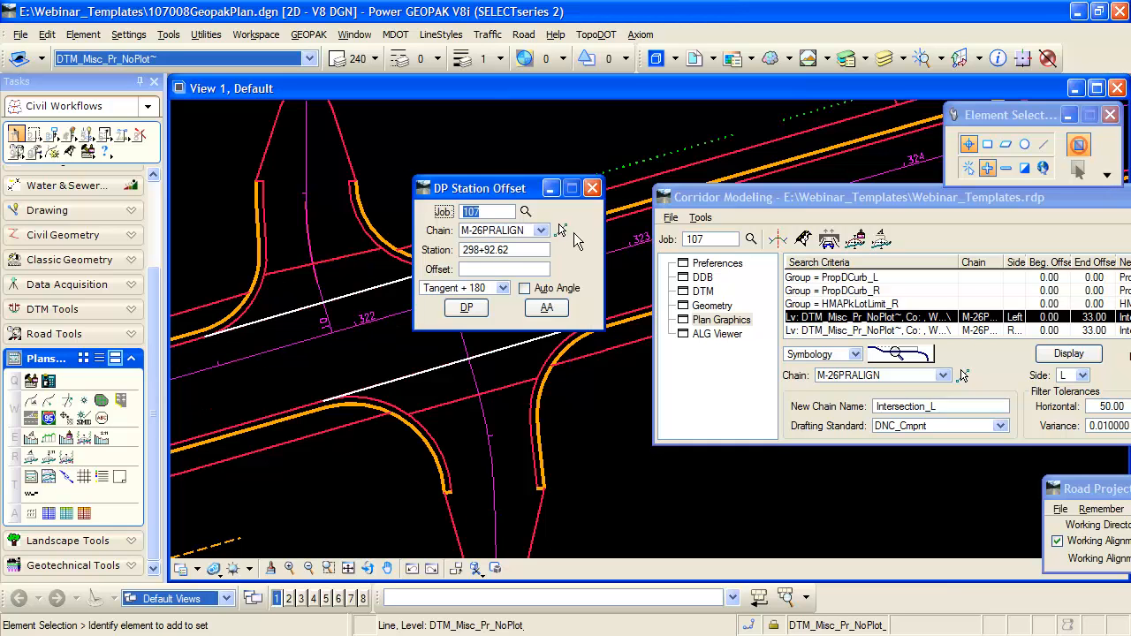
click(559, 230)
click(309, 201)
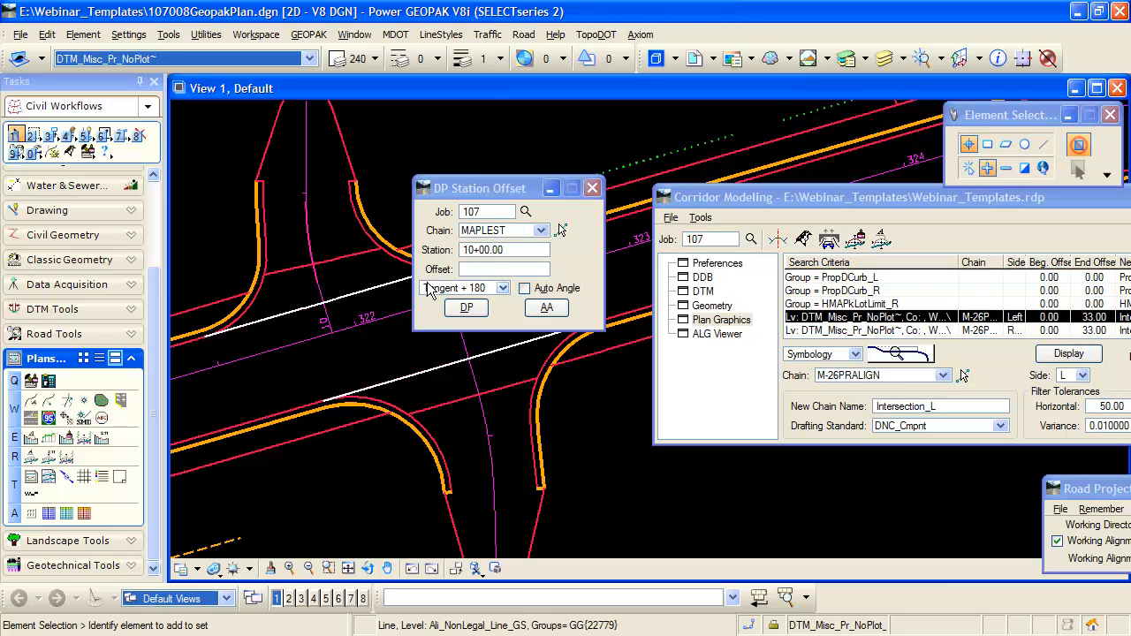
click(291, 310)
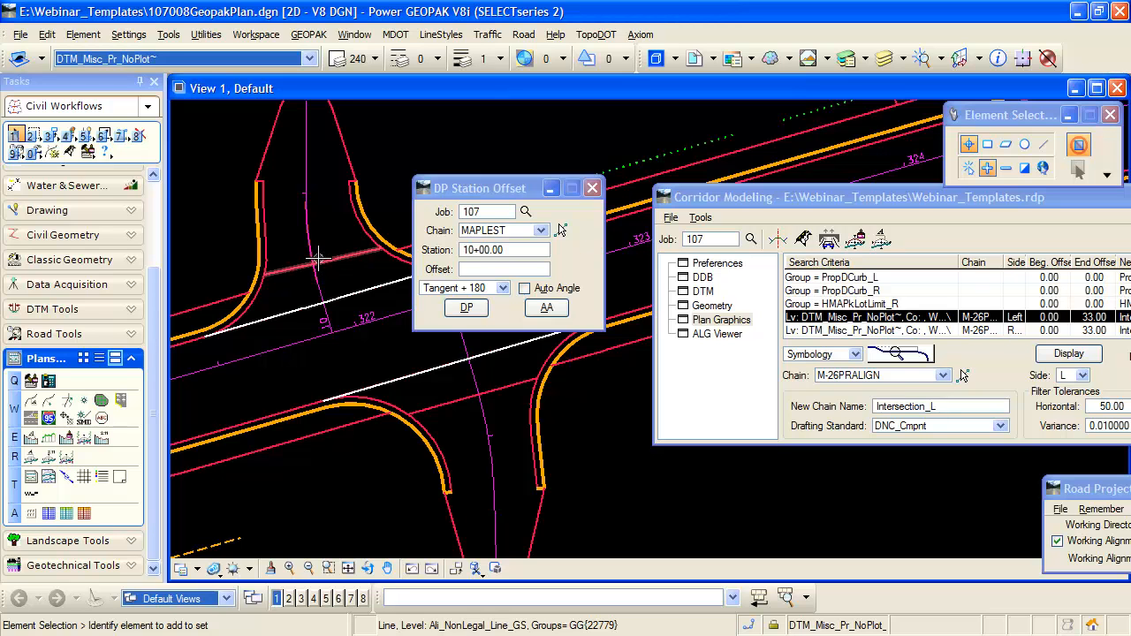
drag(469, 189, 510, 411)
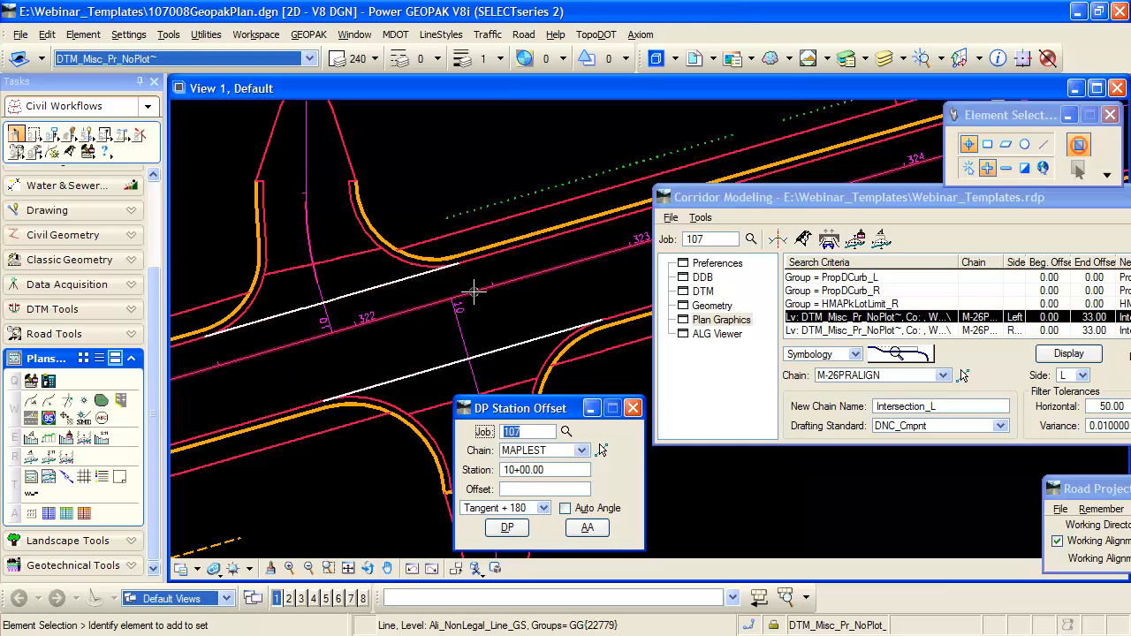
drag(499, 410, 663, 417)
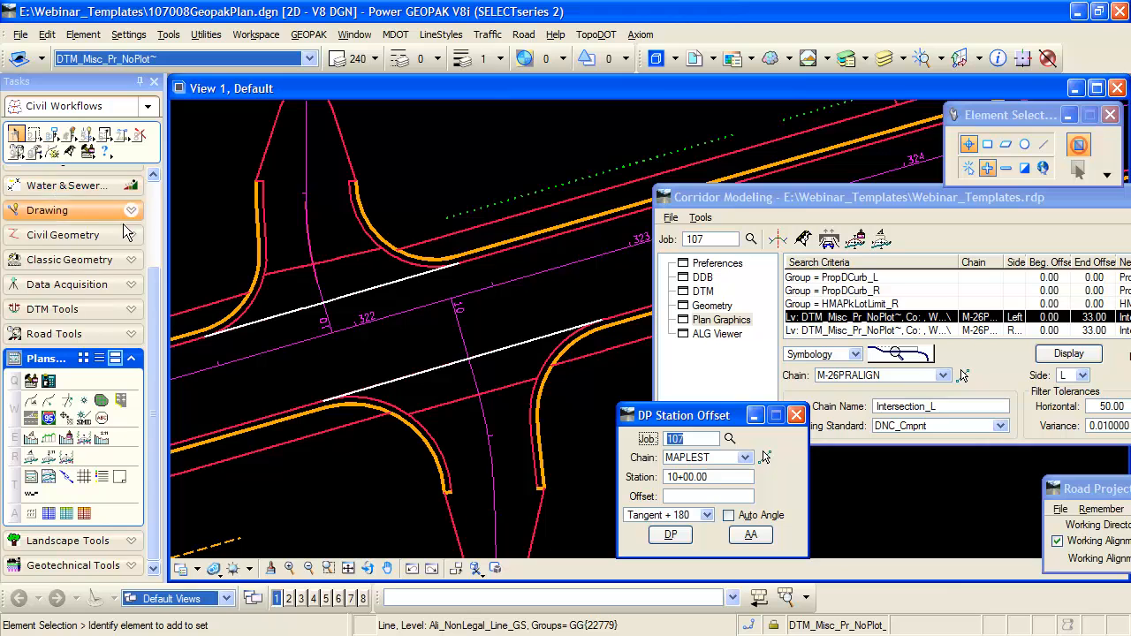
Step: Start a line perpendicular from the main road's alignment near station 322, using the Place Line tool
scroll(145, 247, up, 3)
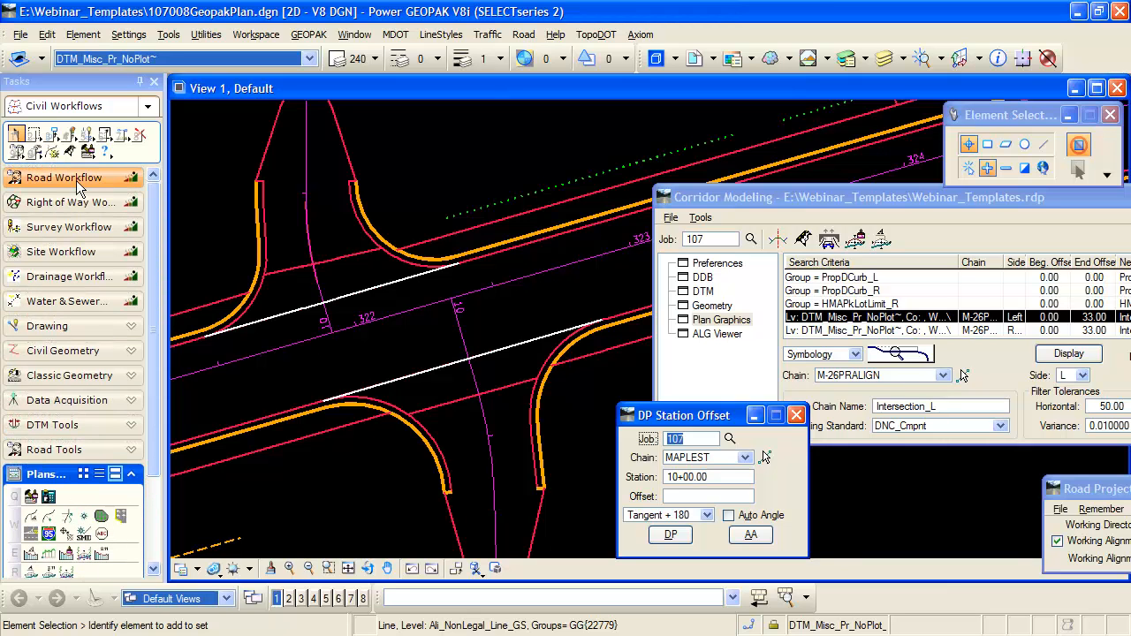
click(89, 327)
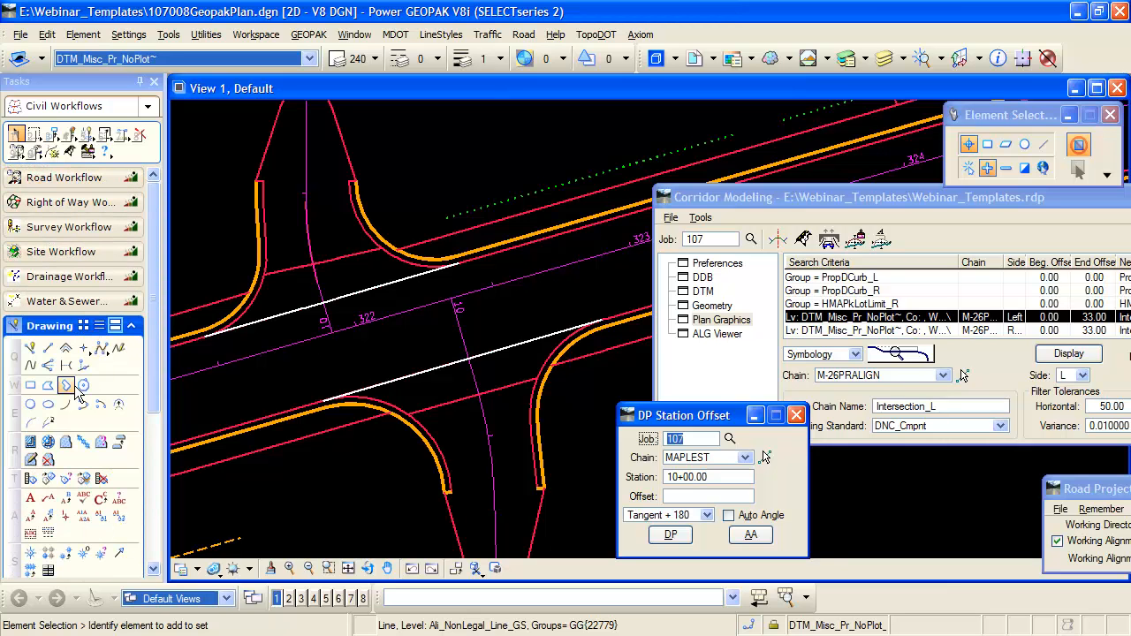
click(48, 347)
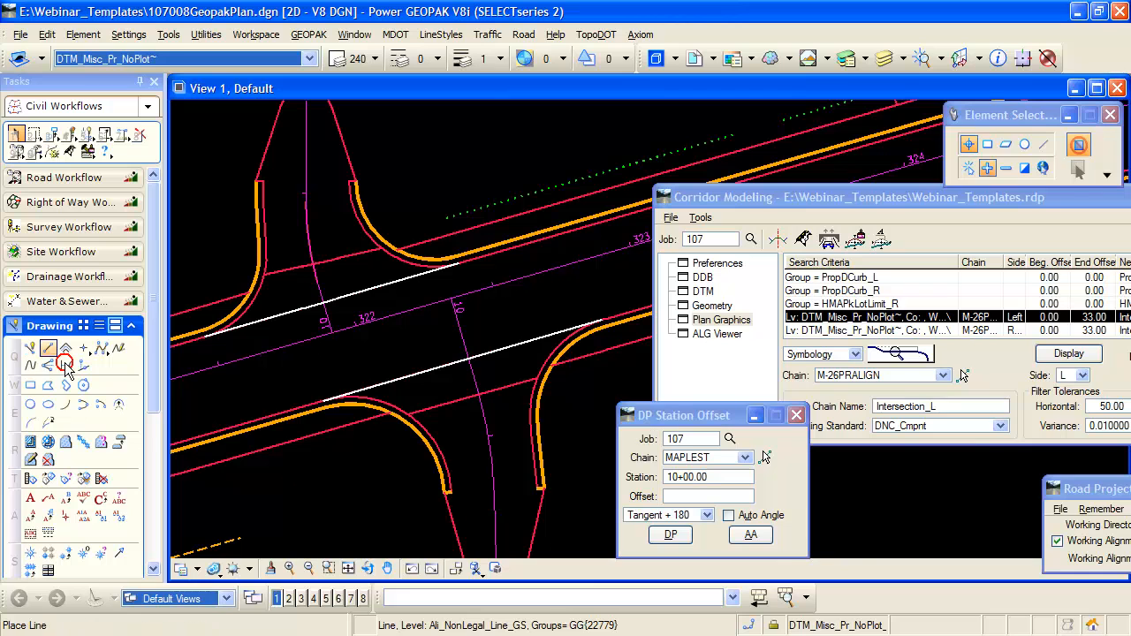
click(751, 625)
click(800, 500)
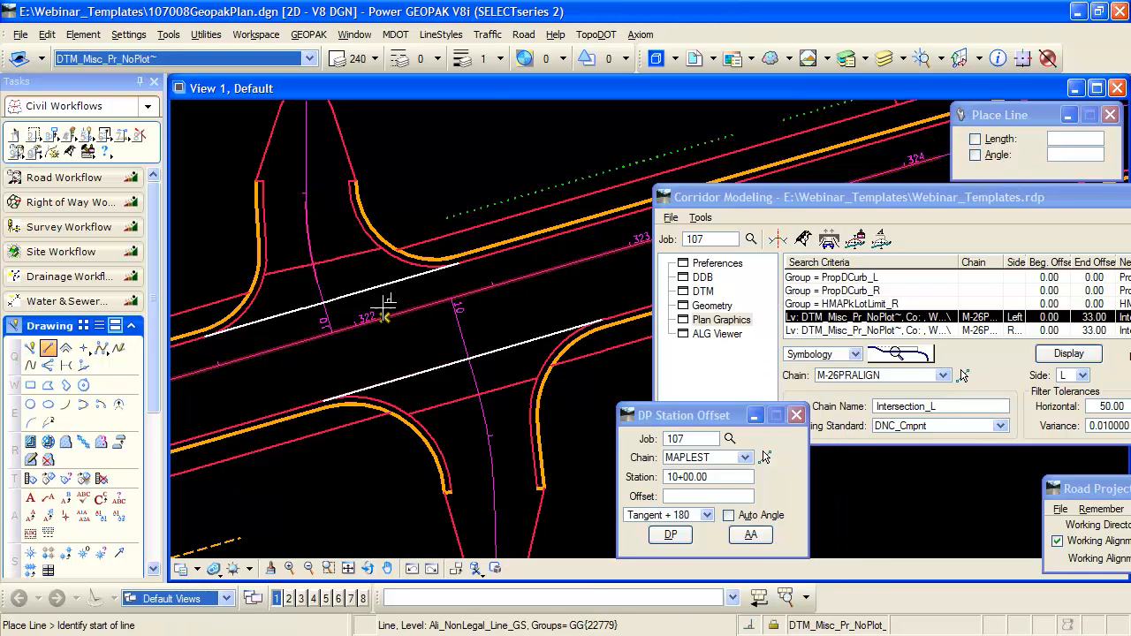
click(393, 313)
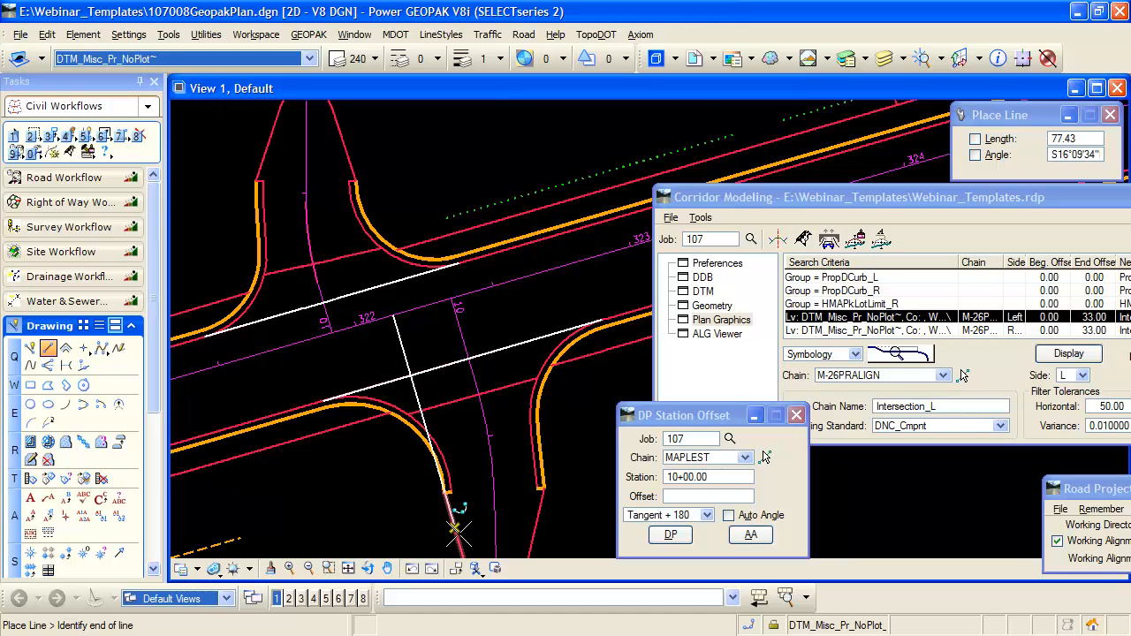
Step: Examine where the perpendicular preview line meets the curb returns on both side roads, and cancel the line
scroll(463, 493, up, 5)
scroll(463, 491, down, 3)
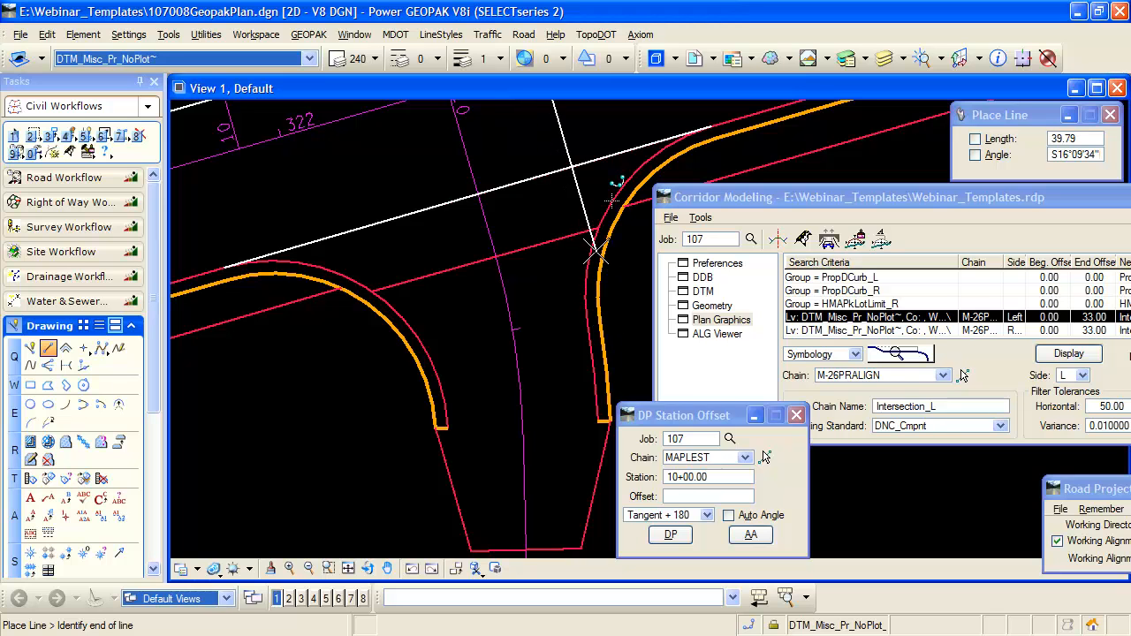
scroll(356, 300, down, 4)
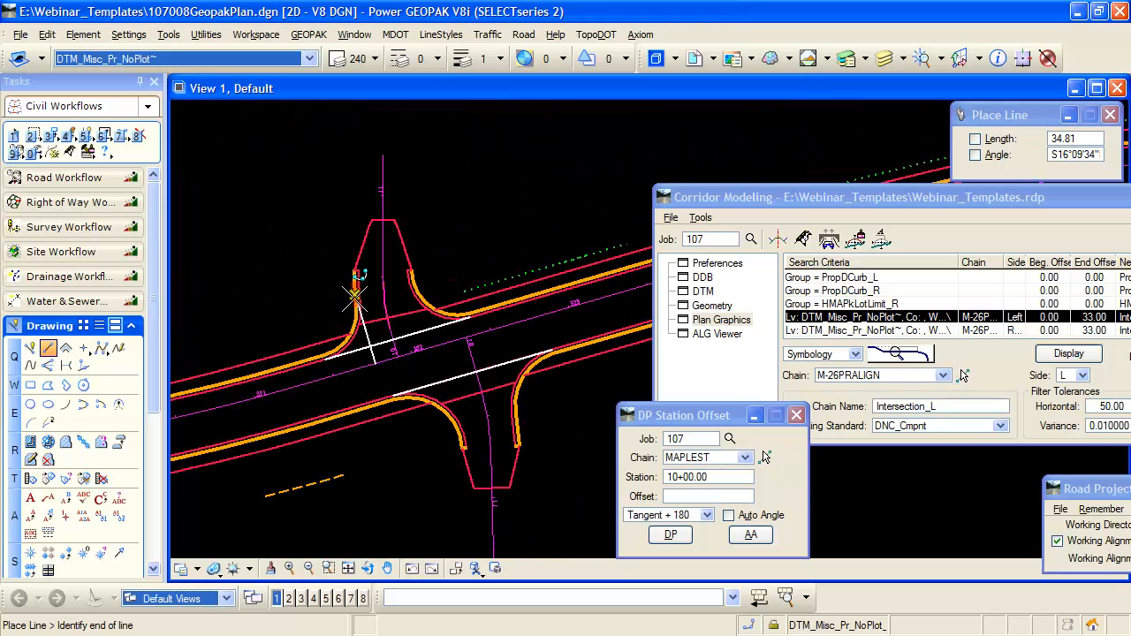
scroll(355, 301, up, 3)
scroll(380, 275, down, 1)
scroll(376, 332, up, 2)
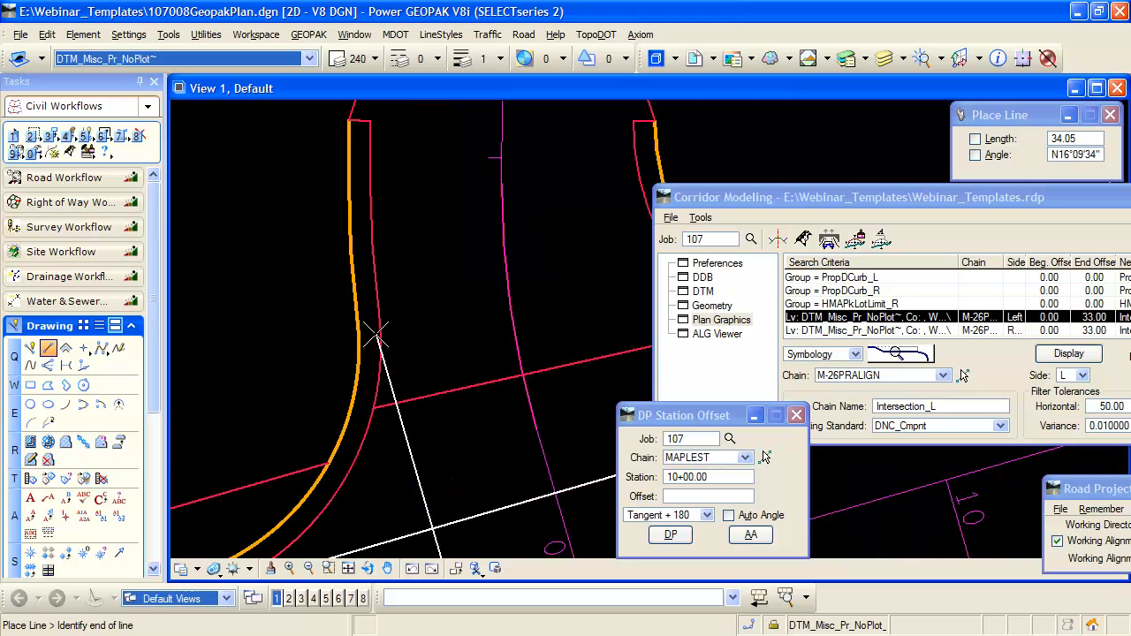
scroll(406, 314, down, 2)
scroll(491, 318, up, 3)
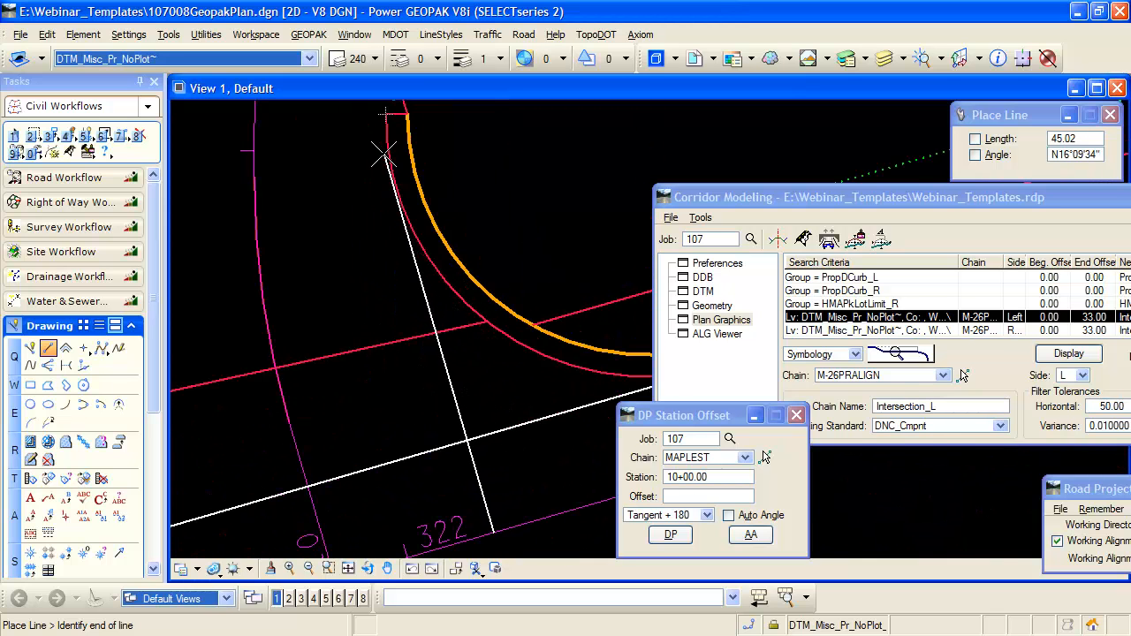
scroll(382, 155, down, 2)
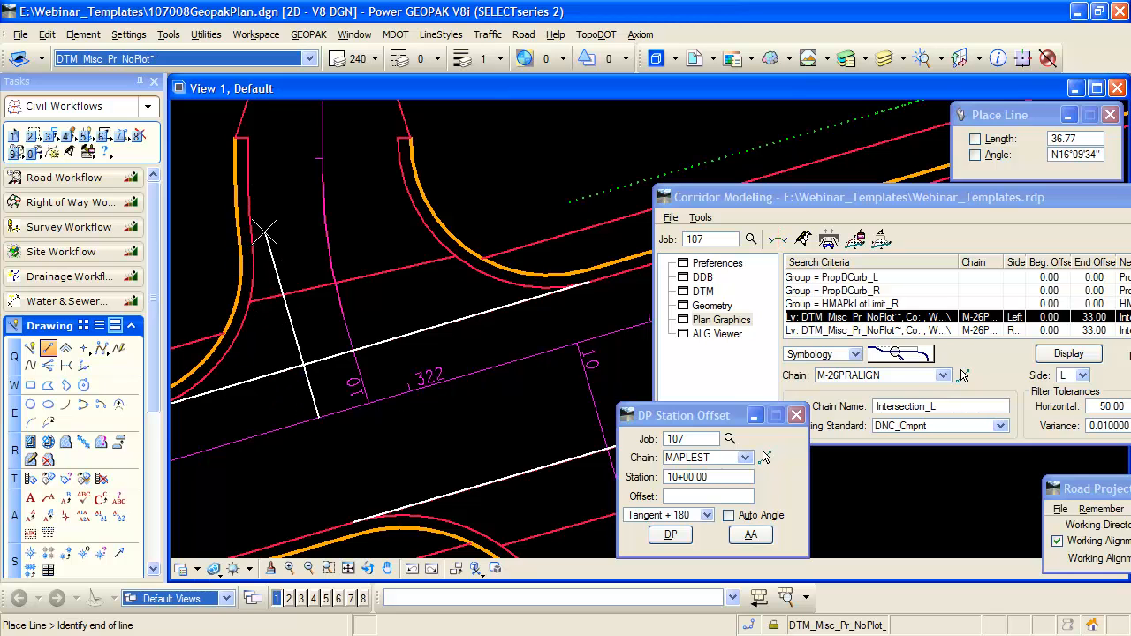
right_click(267, 323)
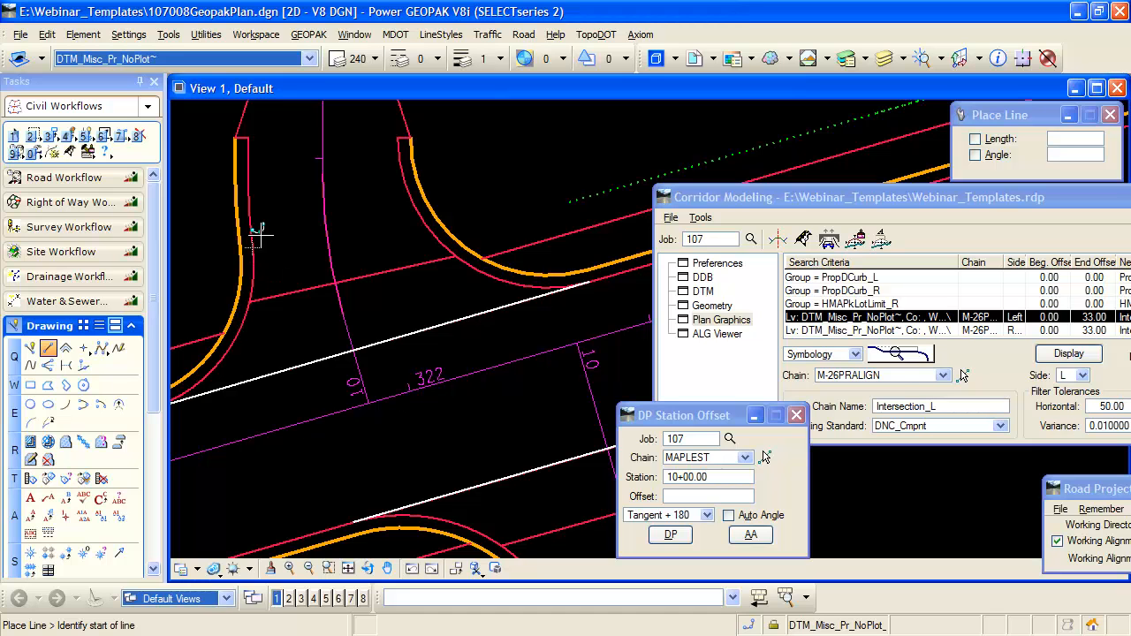
Step: Select the two DTM_Boundary_Pr_VerticalEdge lines crossing the side roads to highlight them, and clear the selection
scroll(324, 257, down, 2)
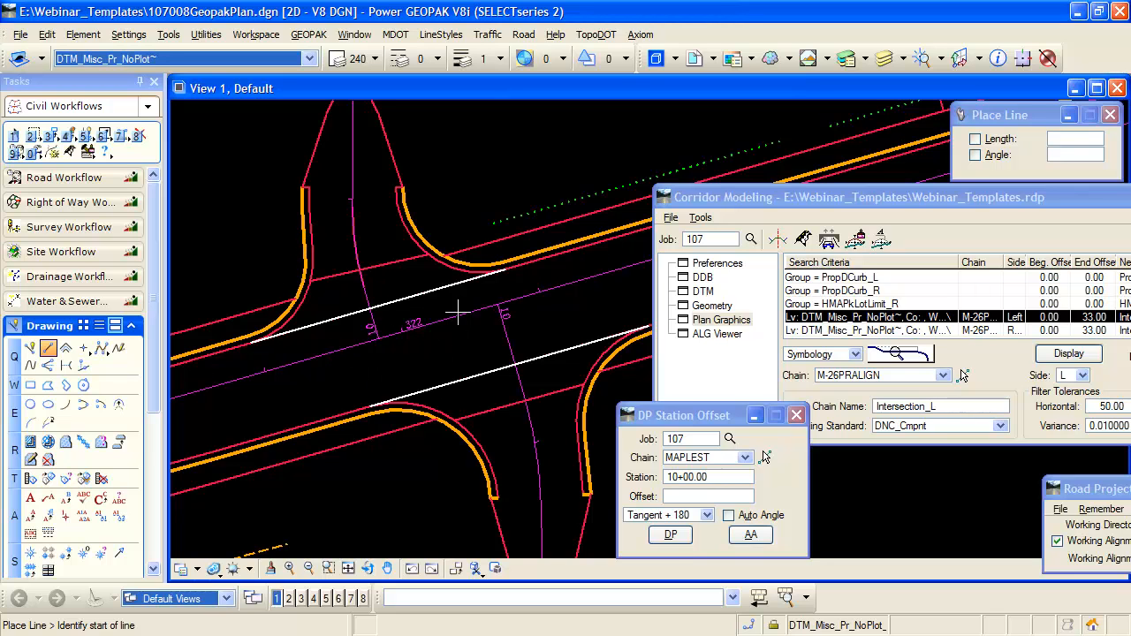
scroll(290, 359, down, 1)
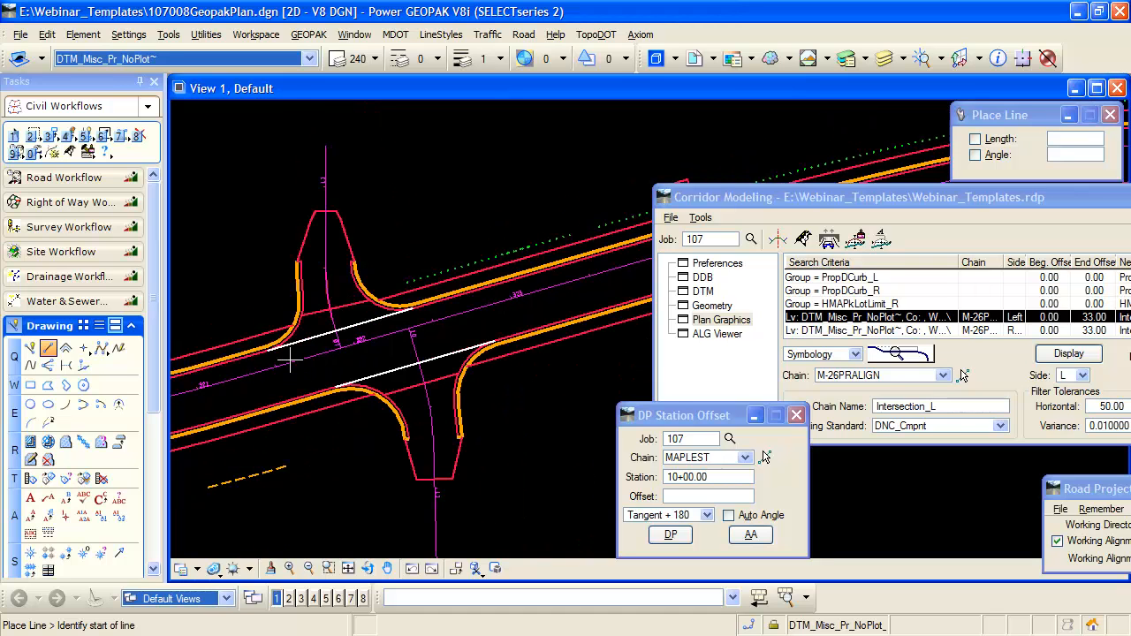
scroll(411, 352, up, 1)
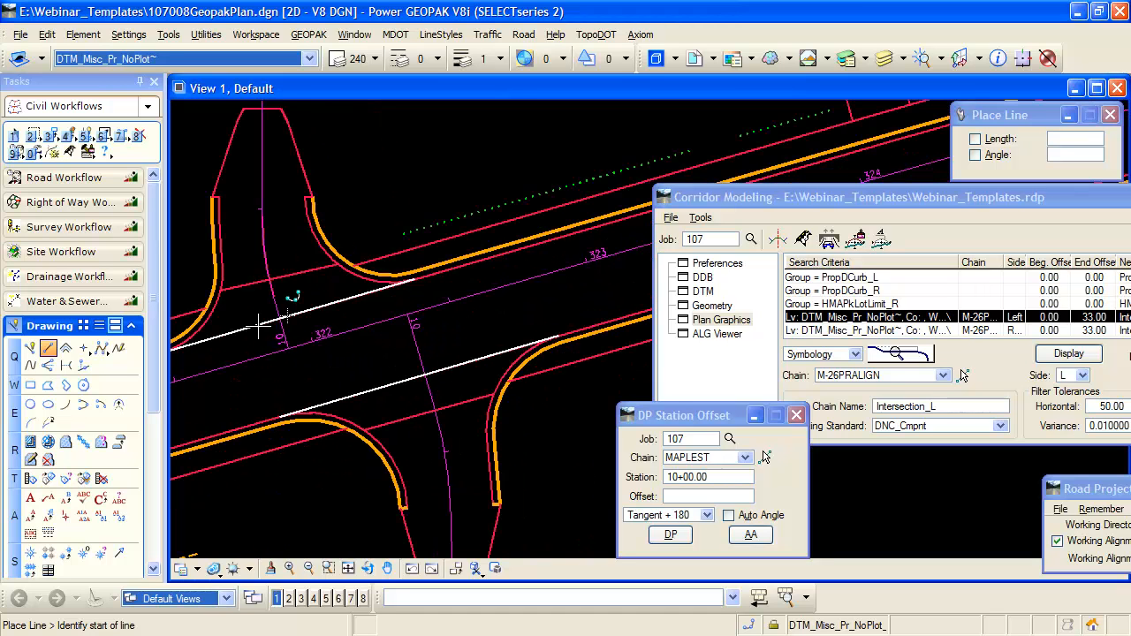
click(14, 135)
click(407, 417)
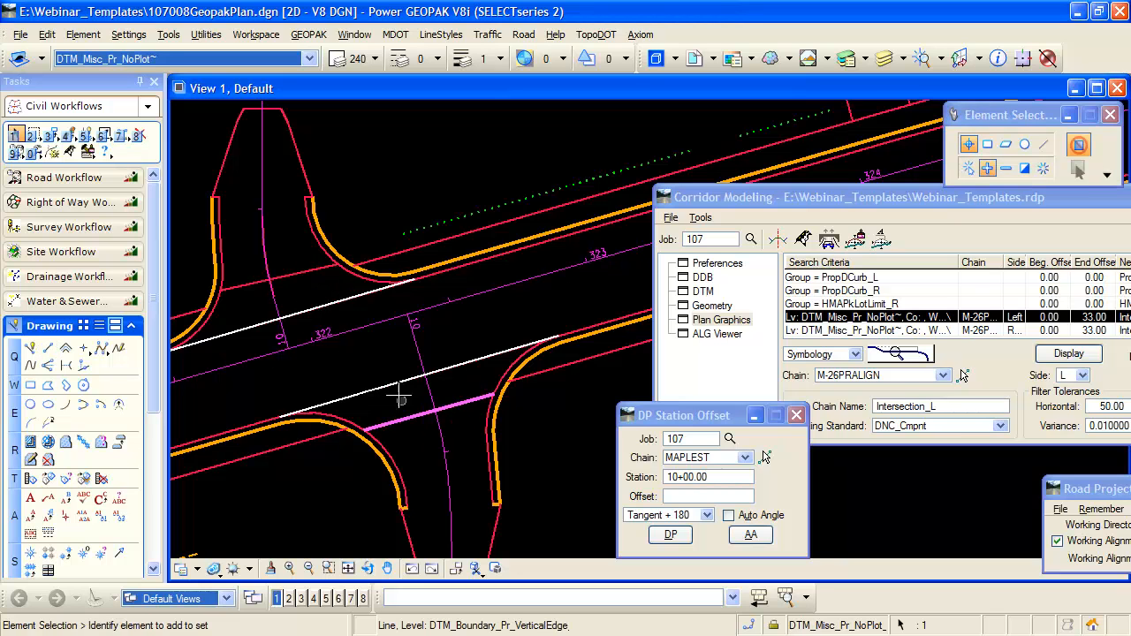
click(289, 270)
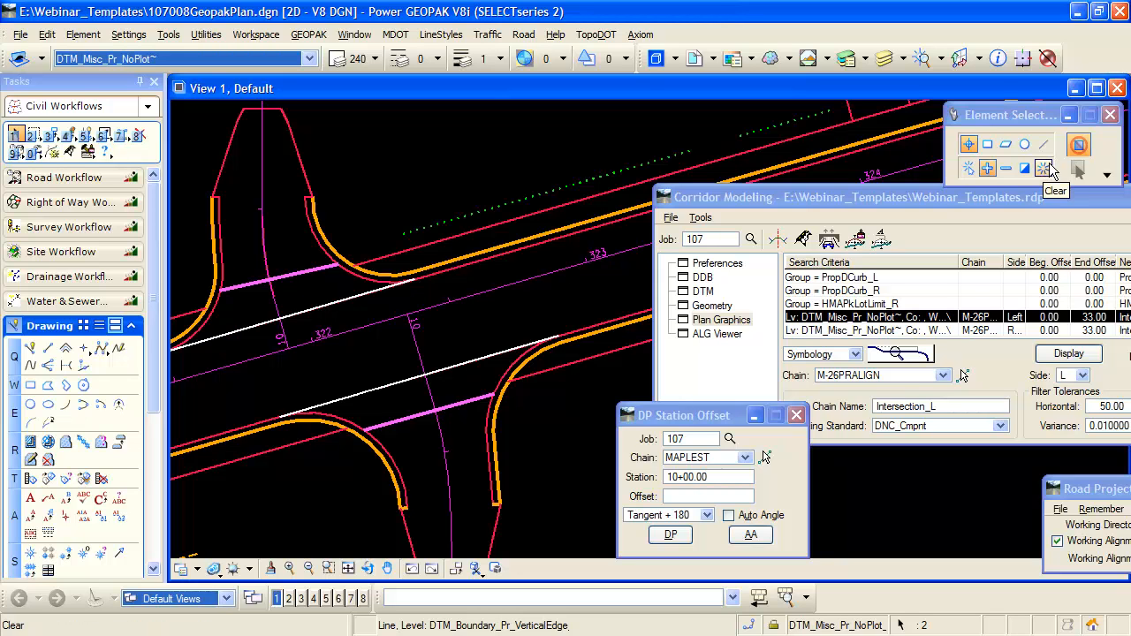
click(1048, 170)
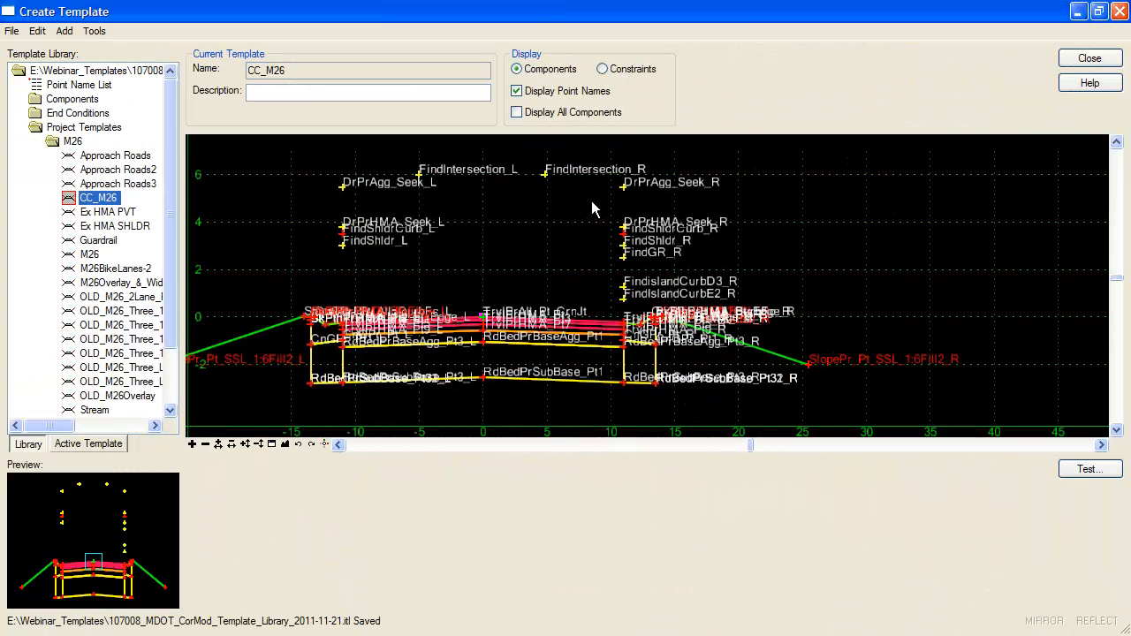
Step: Move FindIntersection_L outward to an offset of about -18, and FindIntersection_R outward to about 17
right_click(421, 177)
click(455, 283)
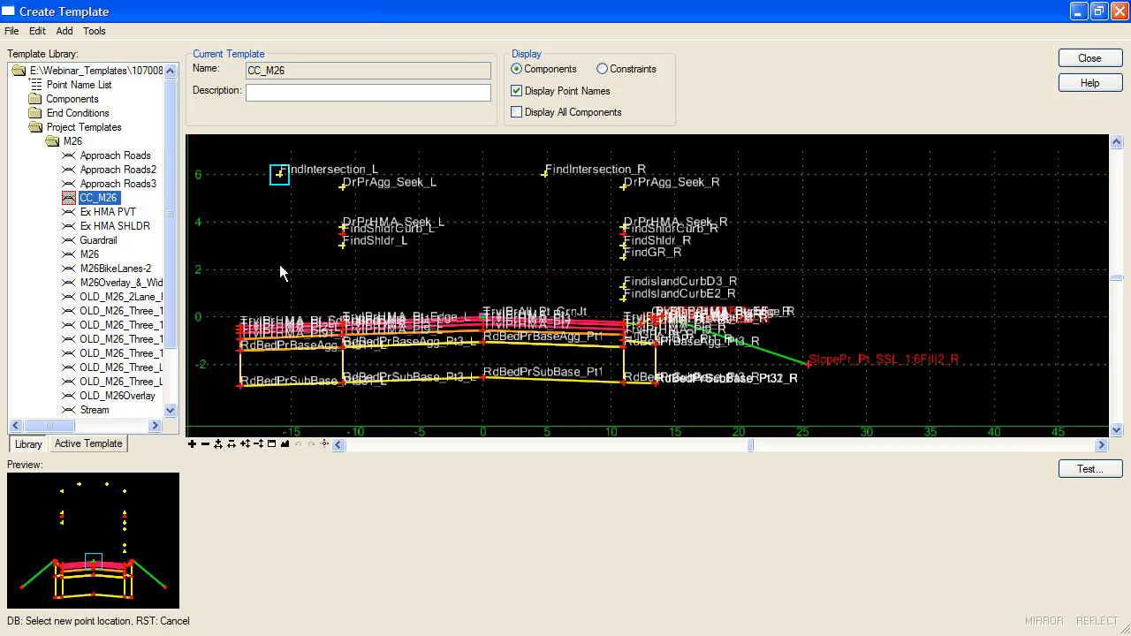
click(257, 308)
scroll(248, 327, up, 5)
scroll(380, 328, down, 3)
scroll(381, 333, down, 1)
scroll(351, 222, down, 1)
right_click(335, 172)
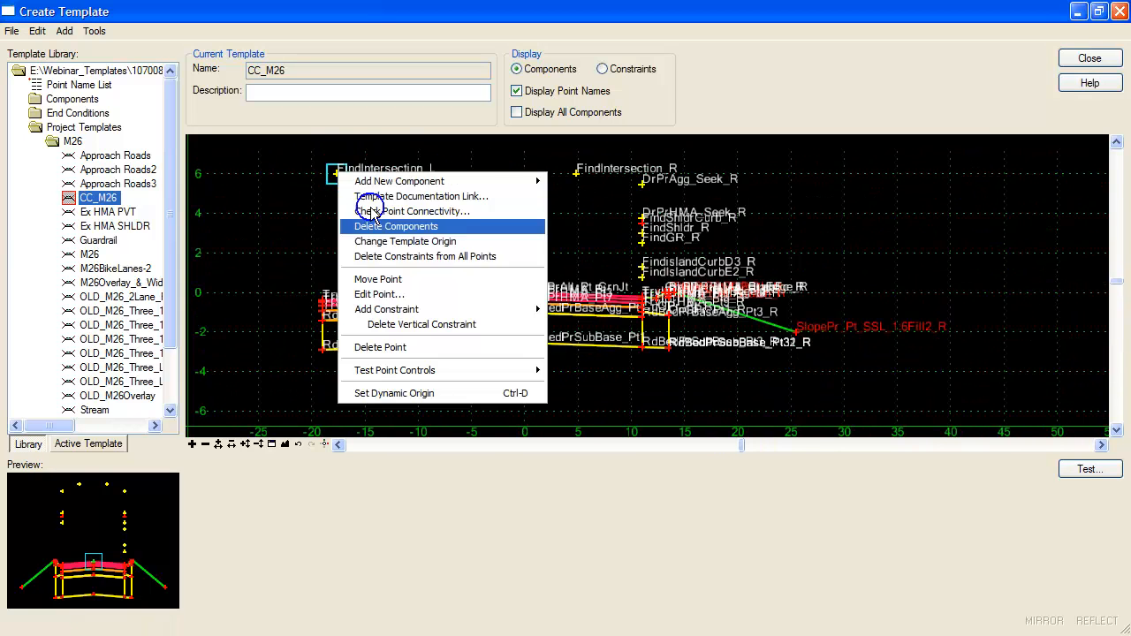
click(330, 194)
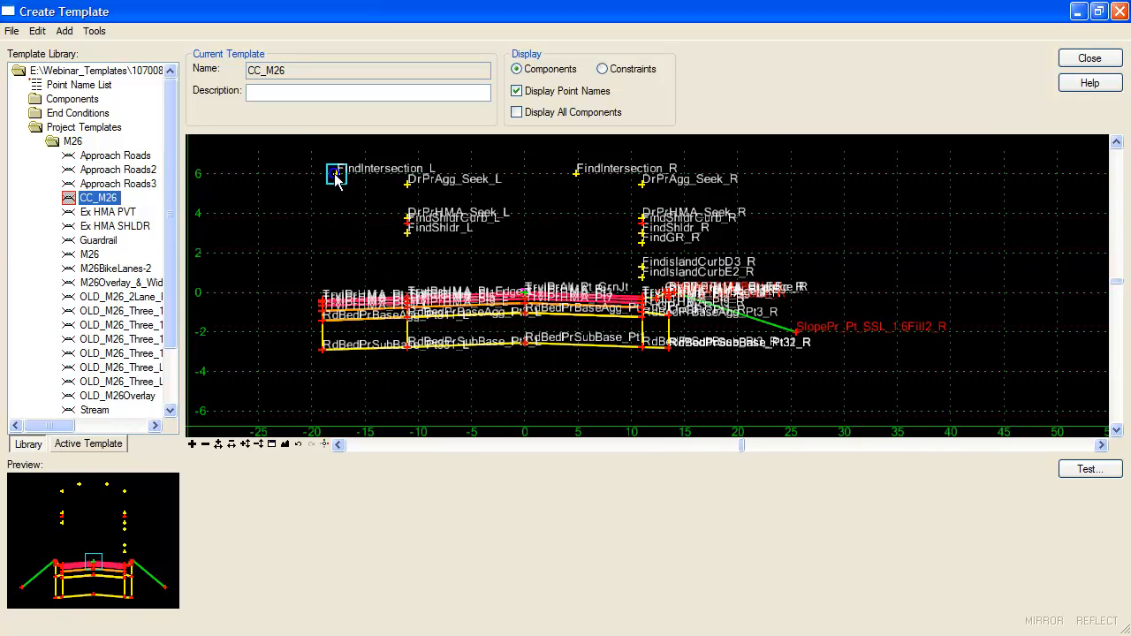
right_click(334, 173)
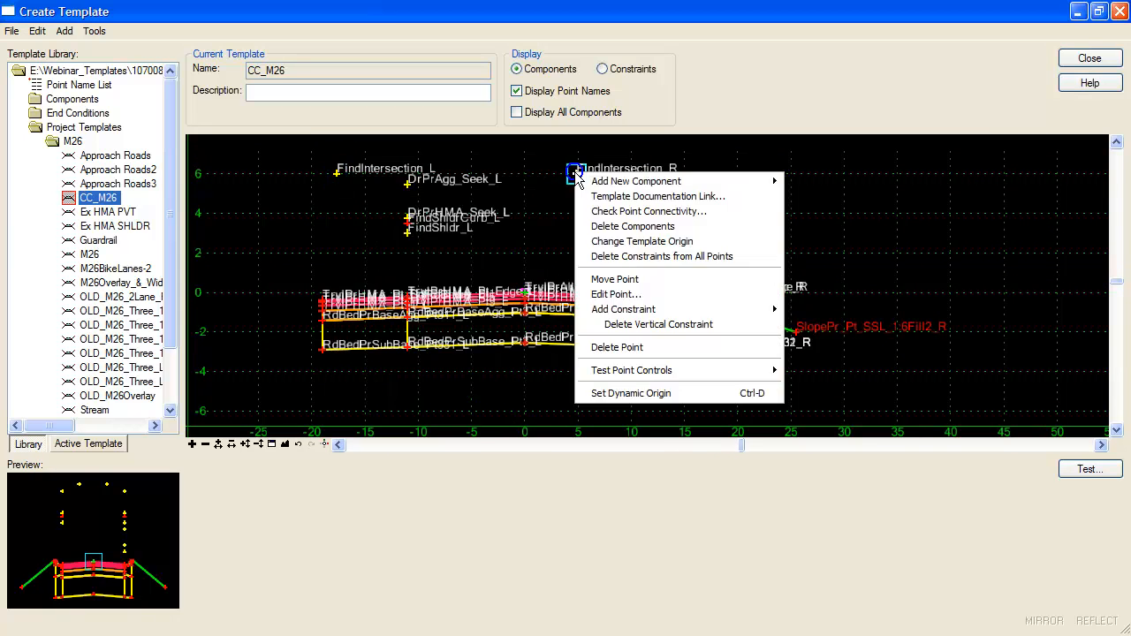
click(614, 279)
click(705, 171)
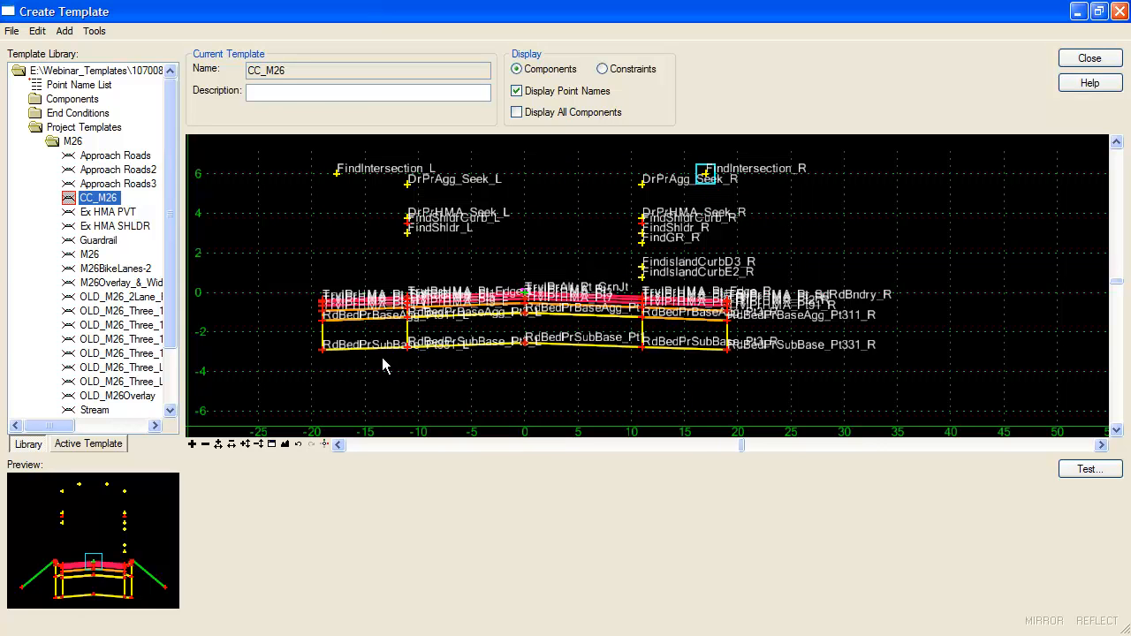
Step: Examine the pavement layers between TrvlPrHMA_Pt_Edge_R and TrvlPrHMA_Pt_SdRdBndry_R, and briefly shrink and restore the template window
scroll(678, 305, up, 3)
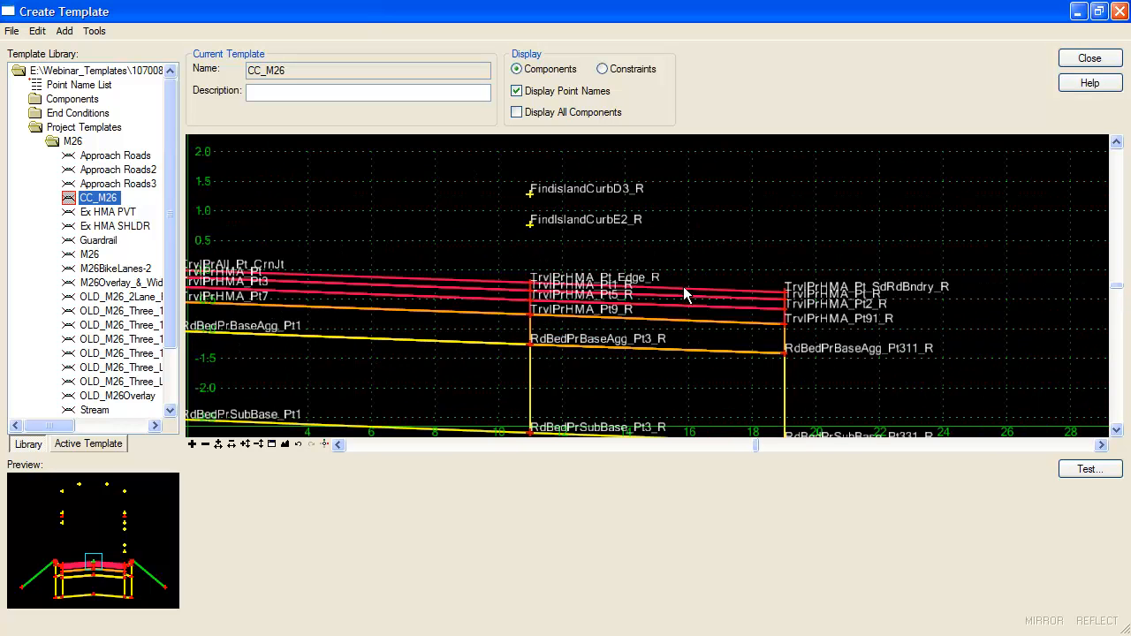
scroll(680, 300, down, 2)
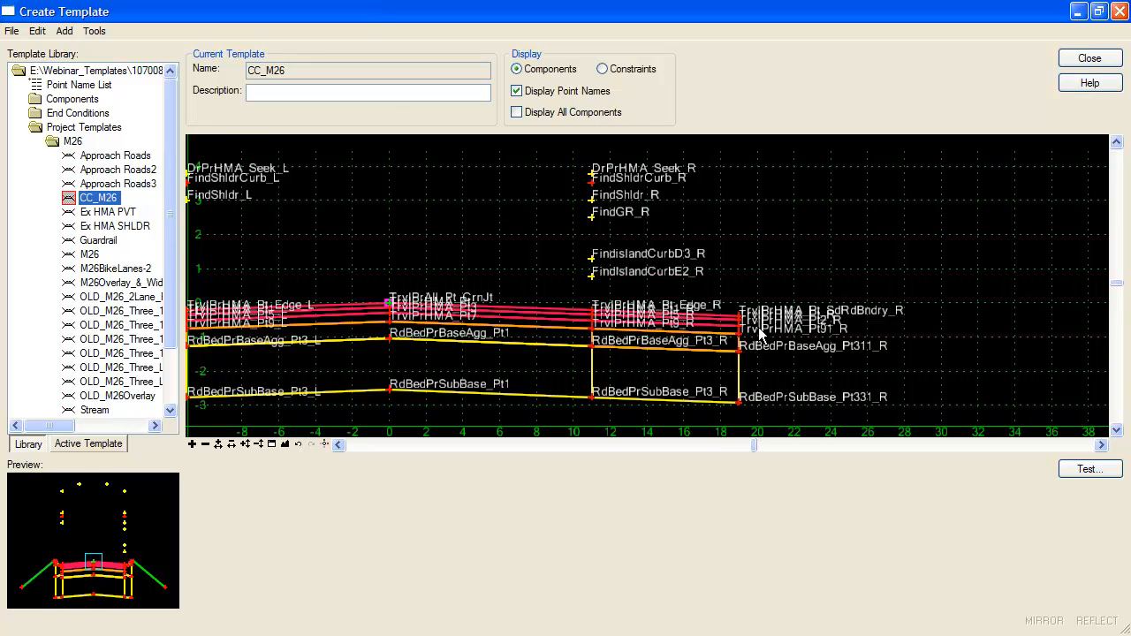
scroll(757, 334, up, 2)
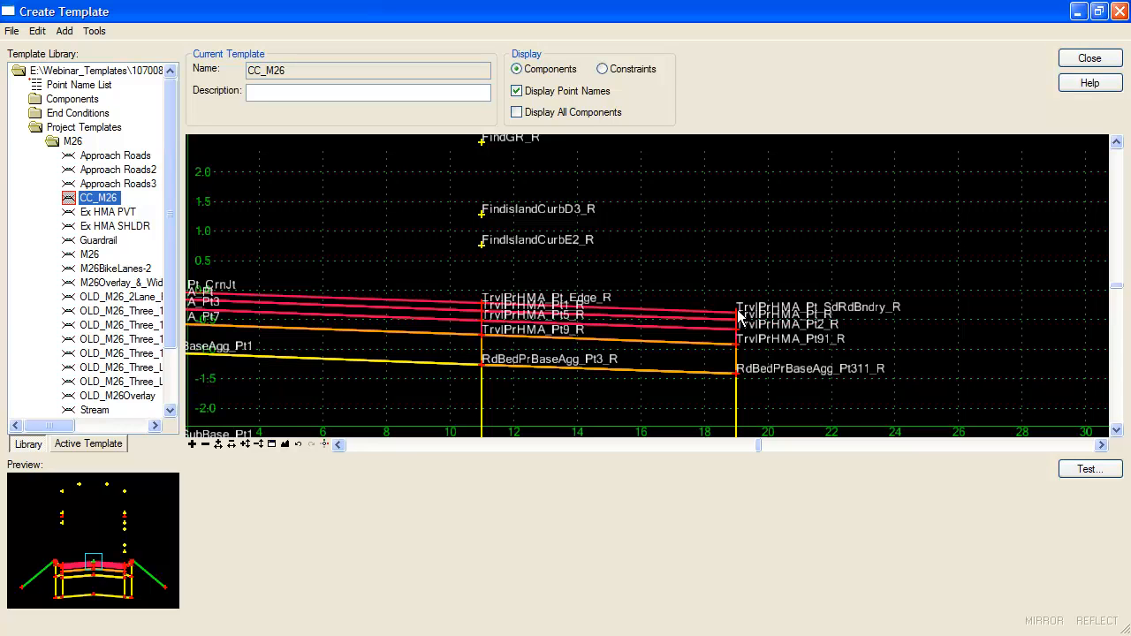
scroll(740, 315, down, 2)
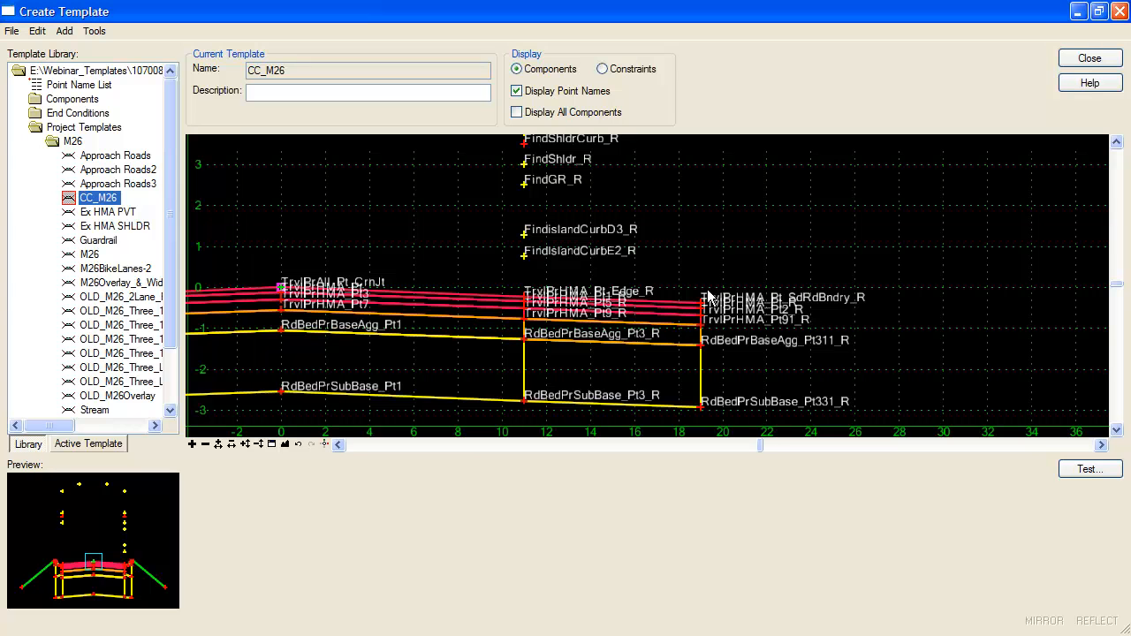
scroll(704, 270, down, 1)
scroll(517, 157, up, 1)
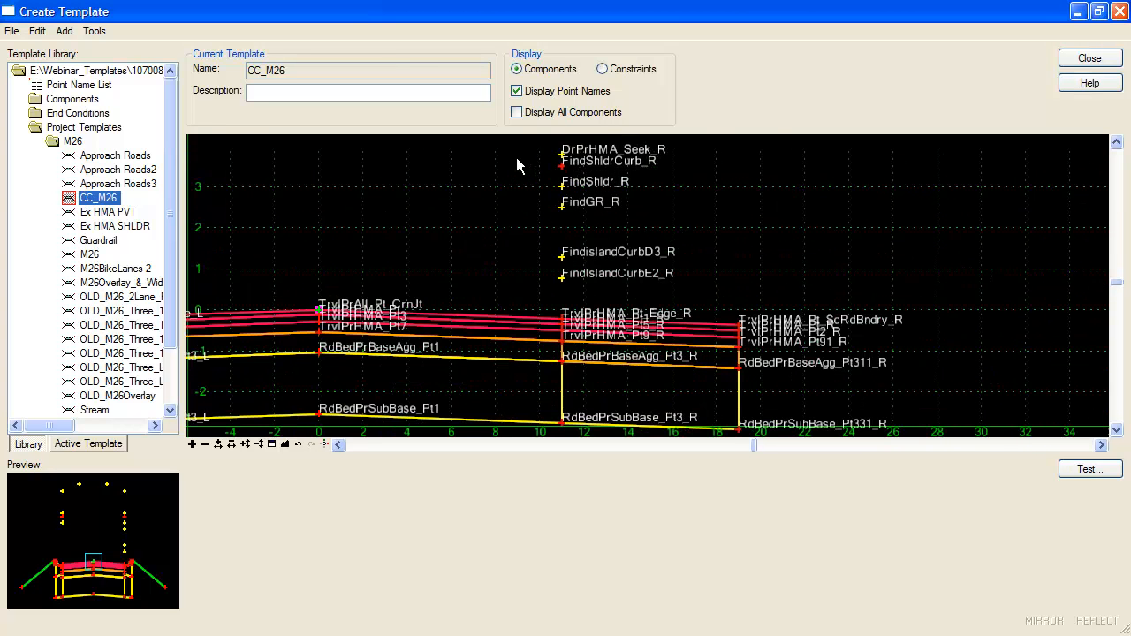
scroll(701, 275, down, 1)
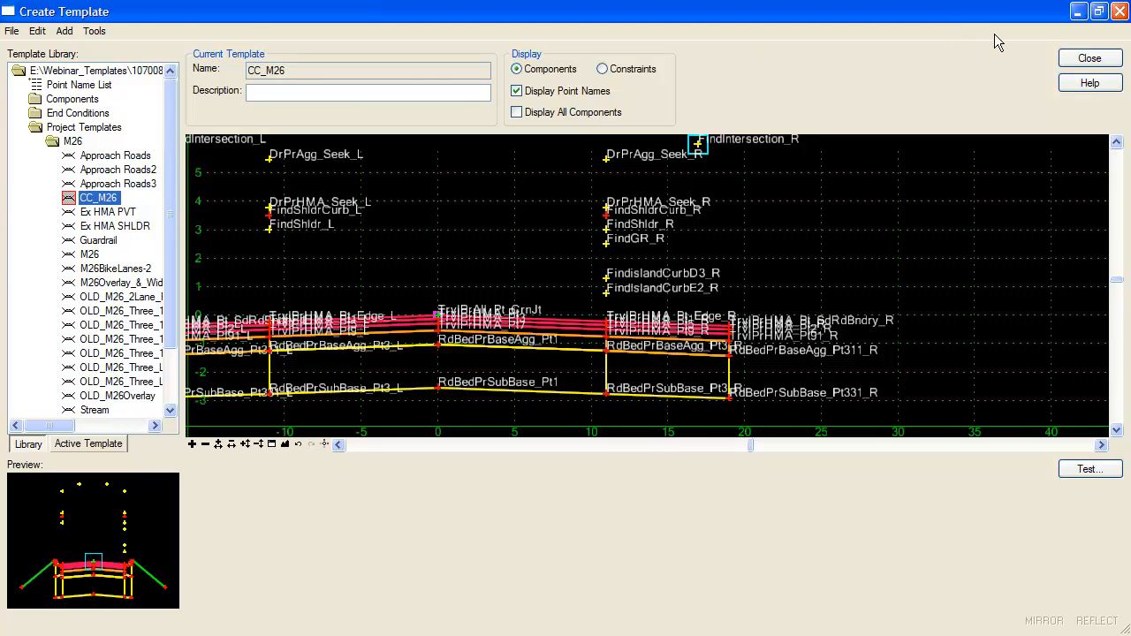
click(1098, 11)
click(910, 39)
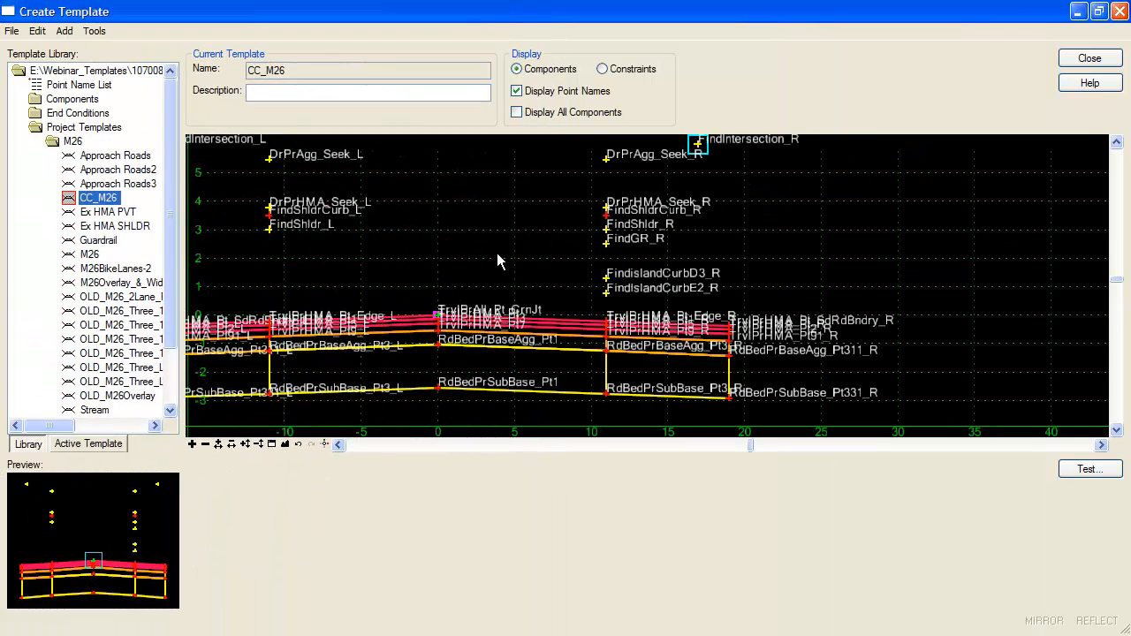
Step: Test the horizontal point control of FindShldrCurb_L to see how the left-side components respond, and end the test
scroll(495, 253, down, 3)
scroll(387, 253, up, 2)
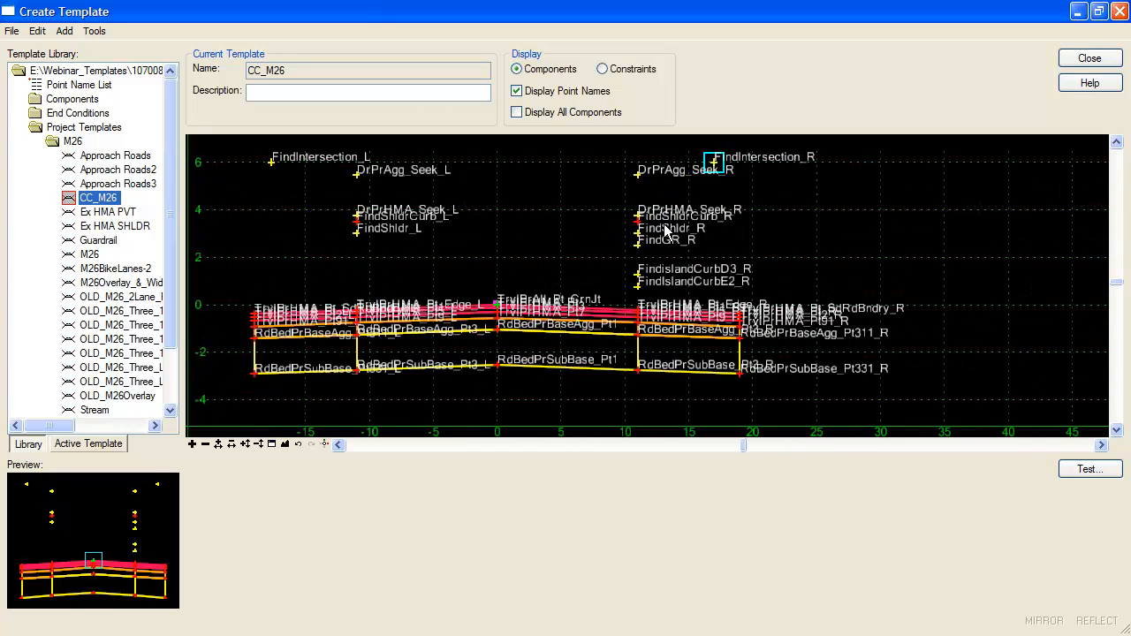
right_click(357, 222)
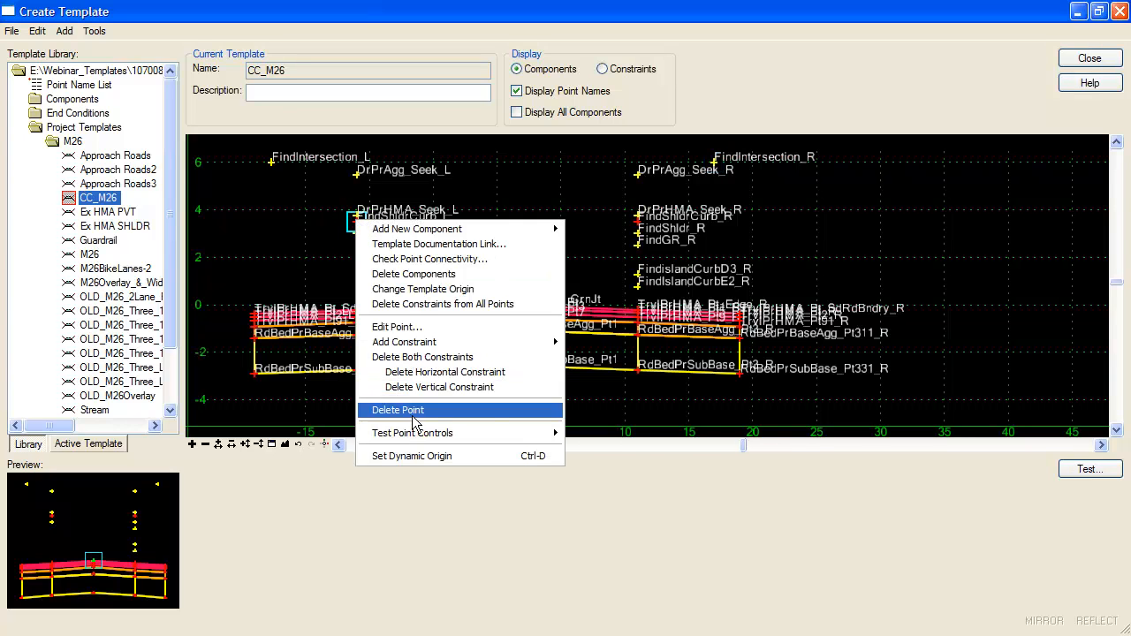
mouse_move(411, 433)
click(587, 447)
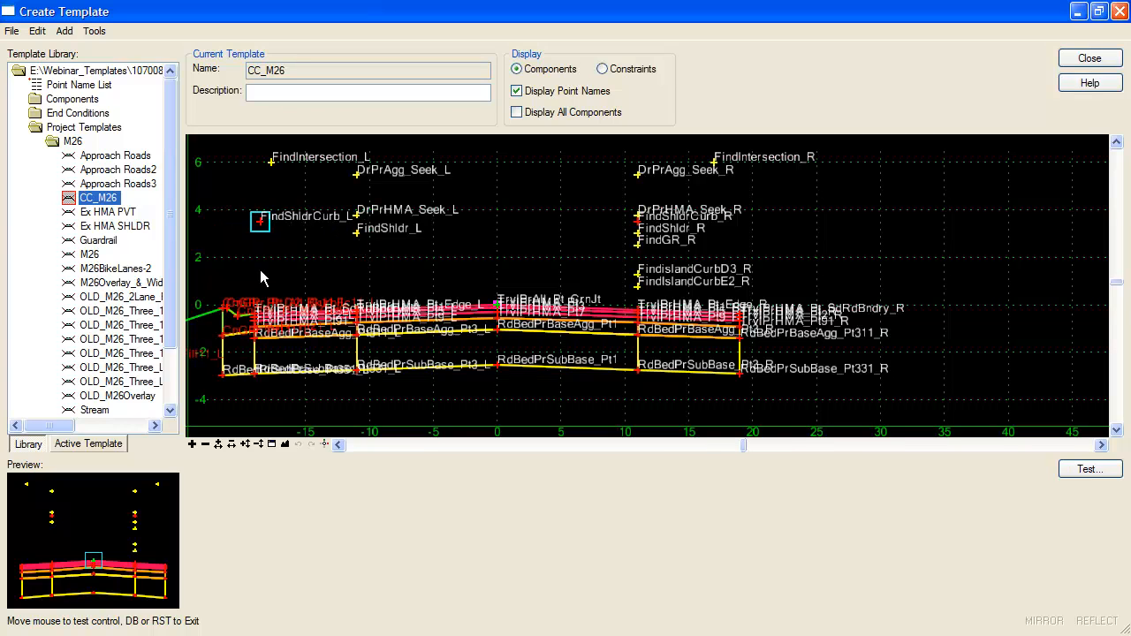
click(223, 318)
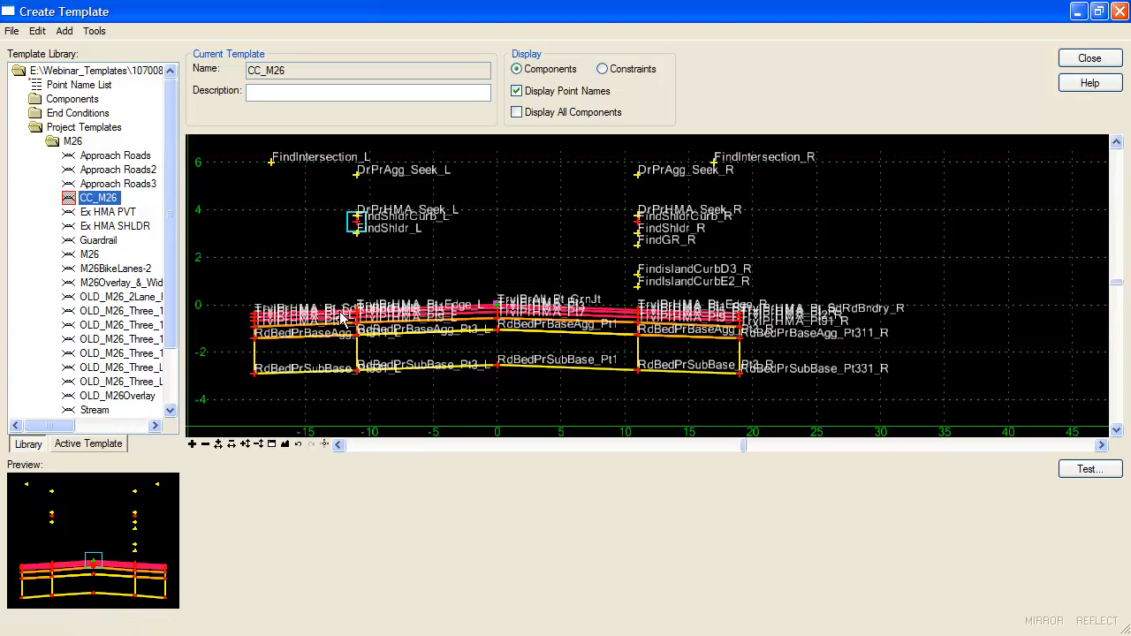
Step: Test the horizontal point control of FindShldrCurb_R by moving it outward over the right side, and end the test
right_click(637, 221)
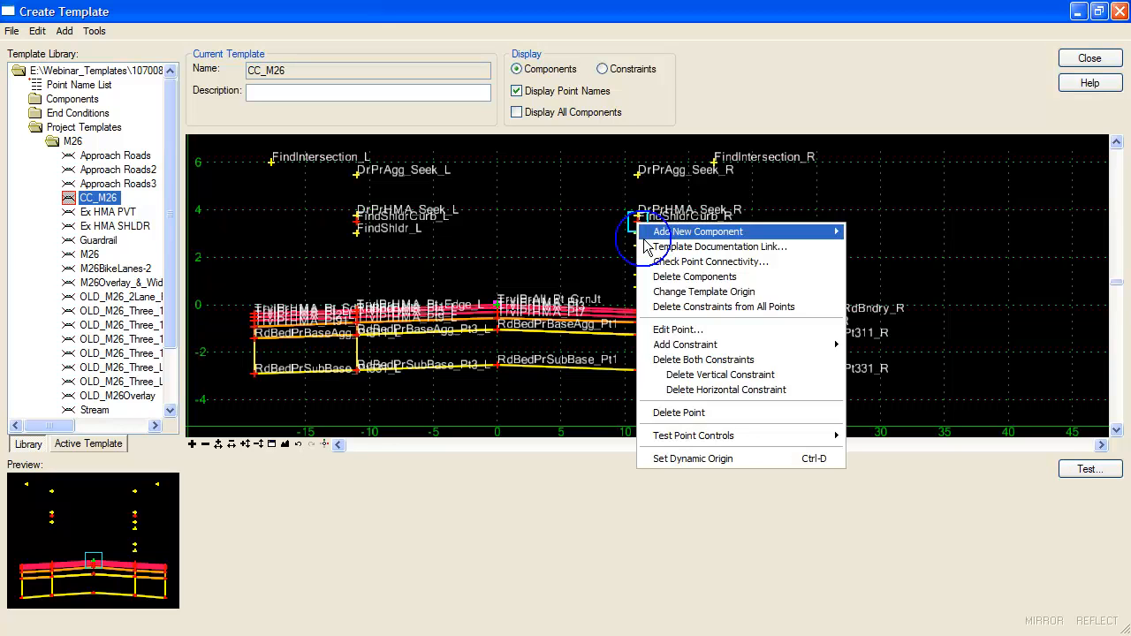
mouse_move(687, 435)
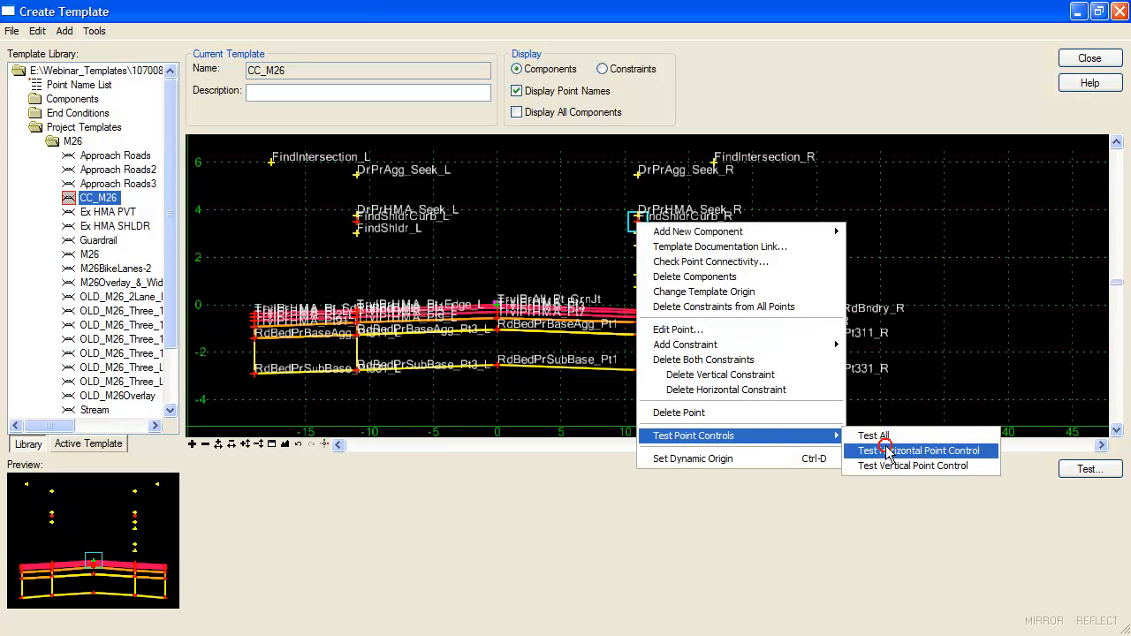
click(892, 438)
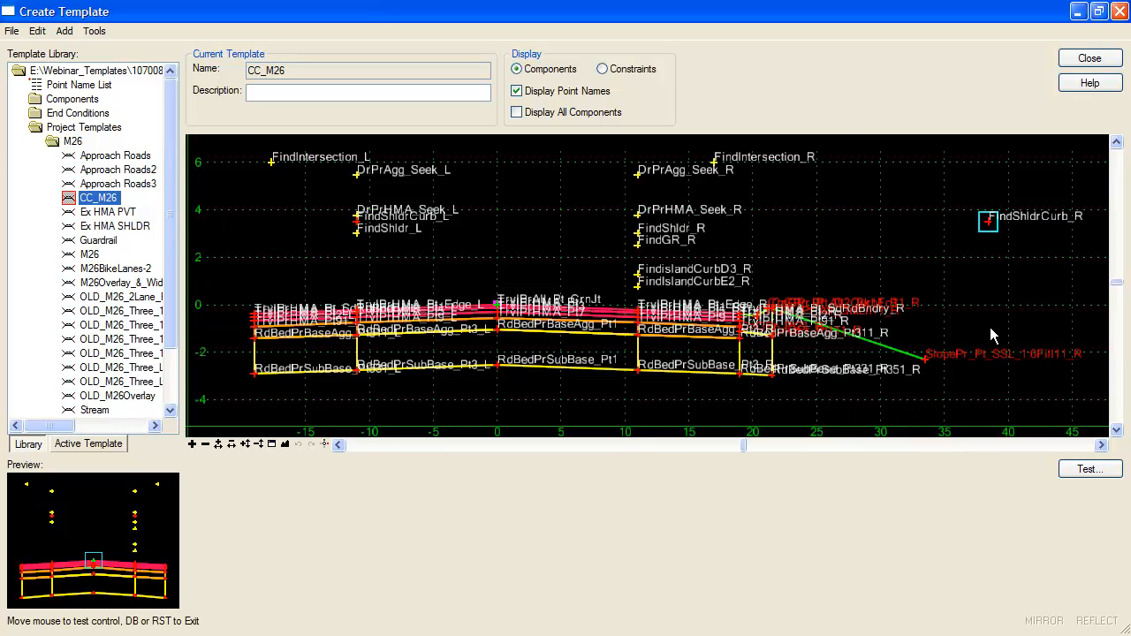
click(811, 277)
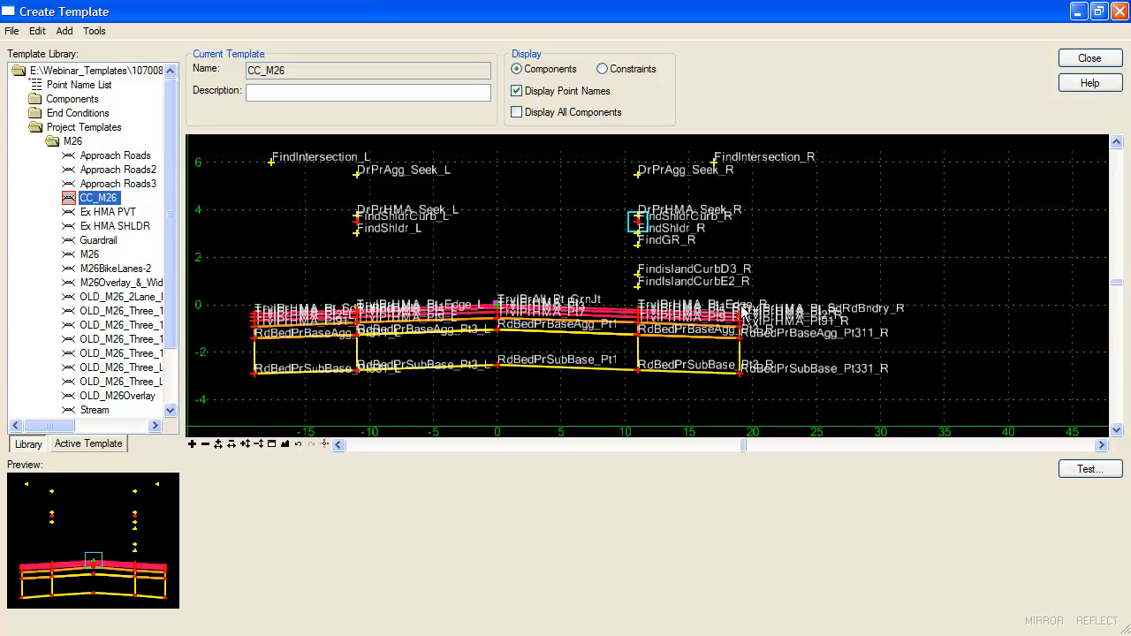
Step: Try a horizontal constraint value of 1.0 from FindShldr_R for the FindShldrCurb_R point
scroll(724, 320, up, 2)
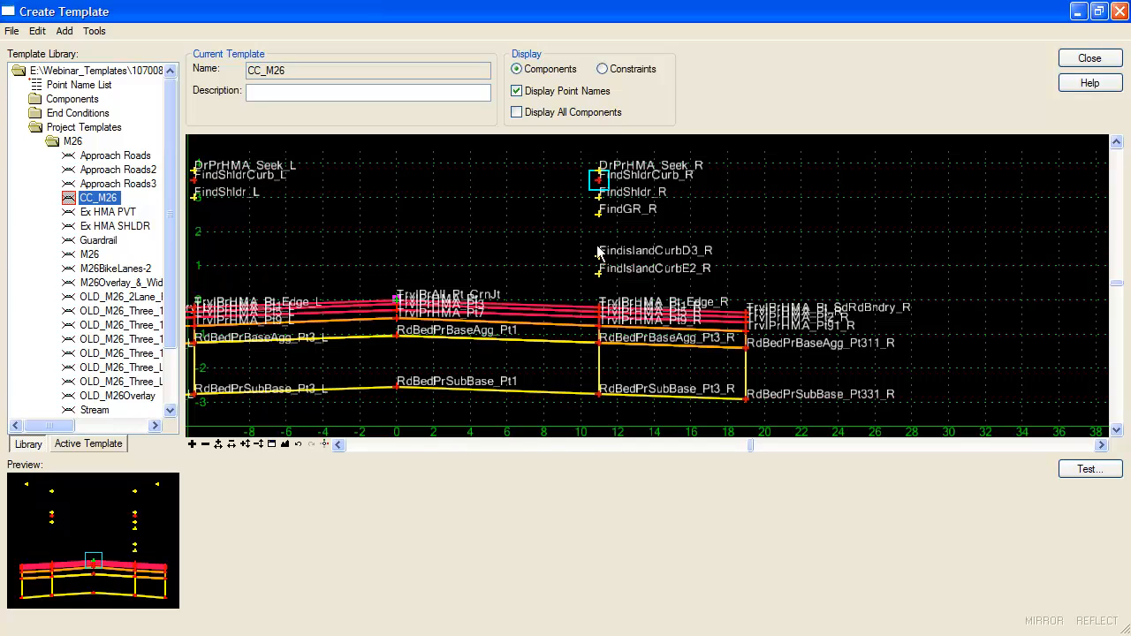
double_click(533, 435)
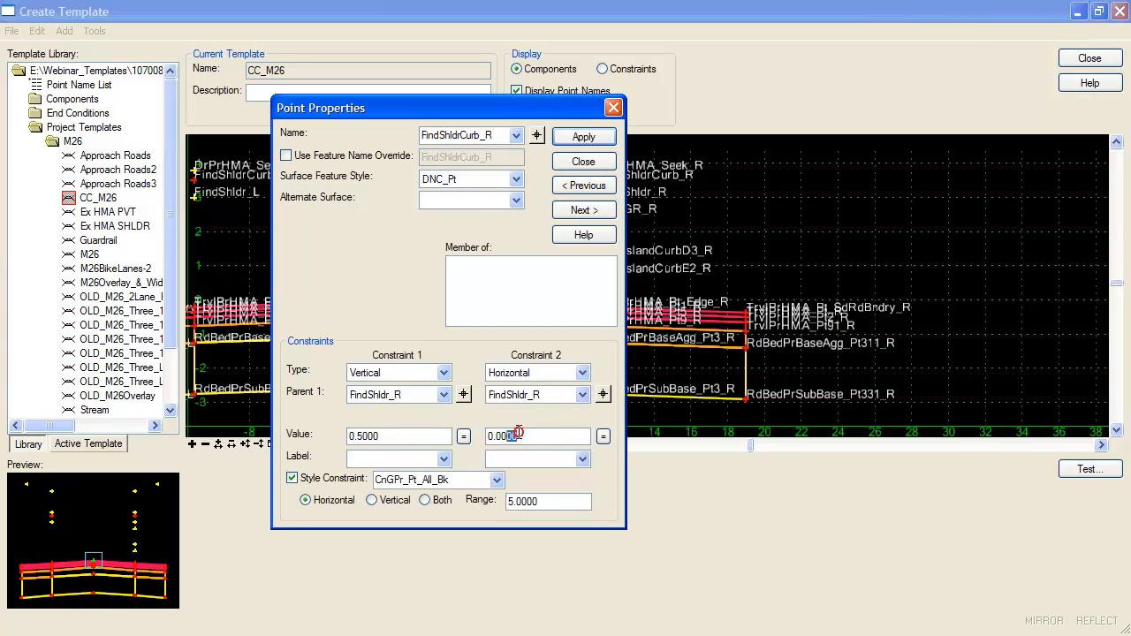
text(1)
click(583, 137)
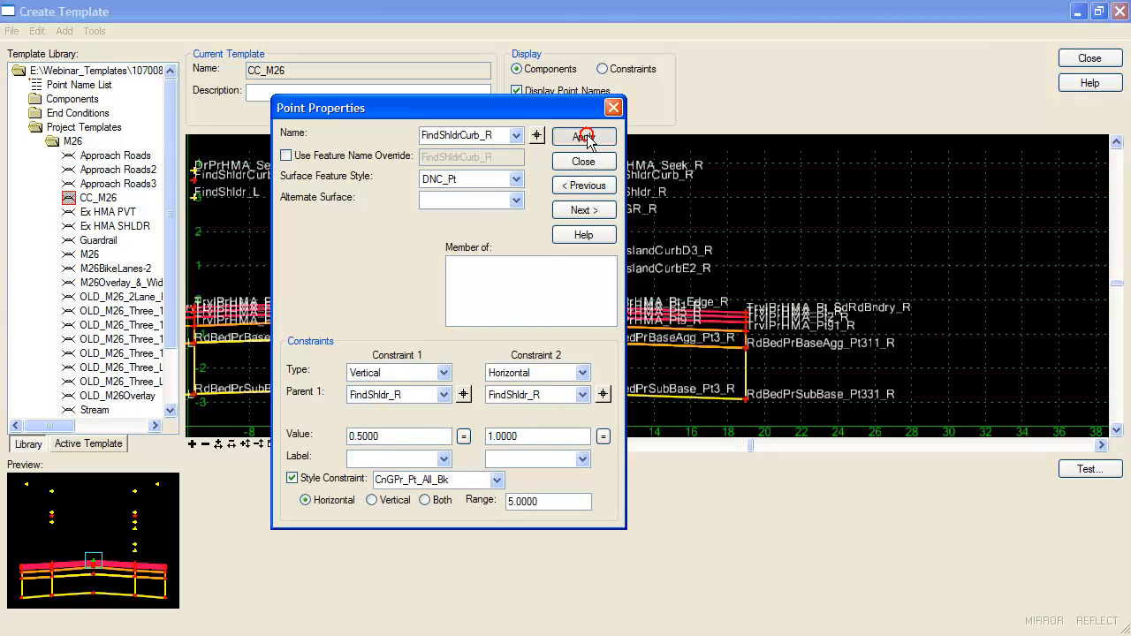
click(583, 161)
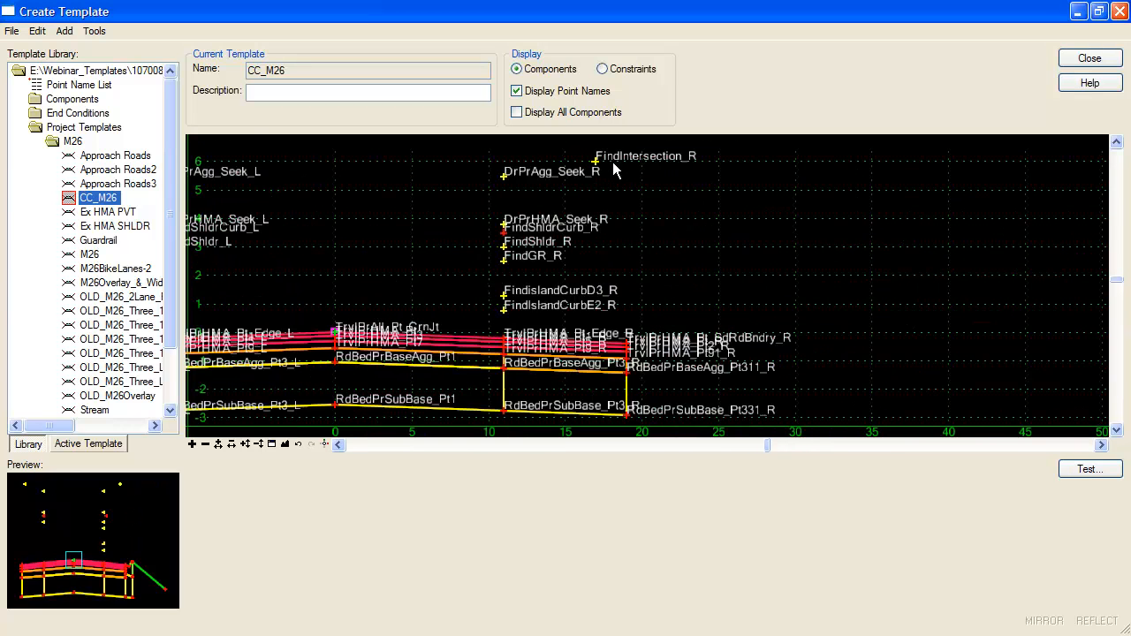
Step: Move FindIntersection_R inward to an offset of about 5
right_click(597, 169)
click(649, 230)
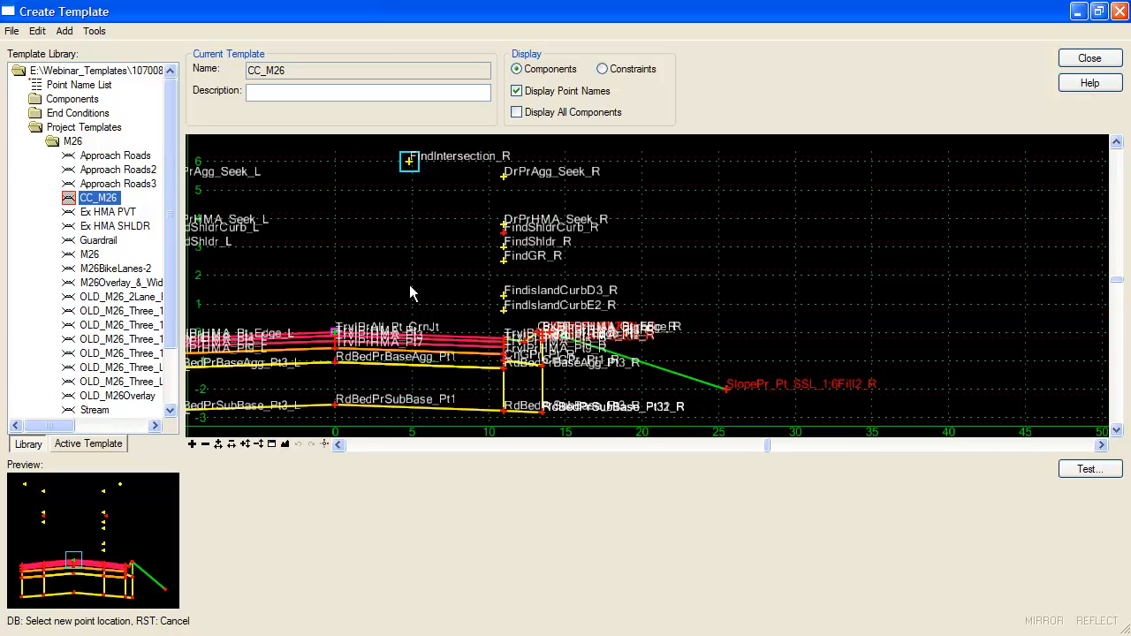
Step: Open the display rule expression of the CurbGut_Std_Pr_D2_R component and shift its dialog up clear of the drawing
scroll(535, 334, up, 3)
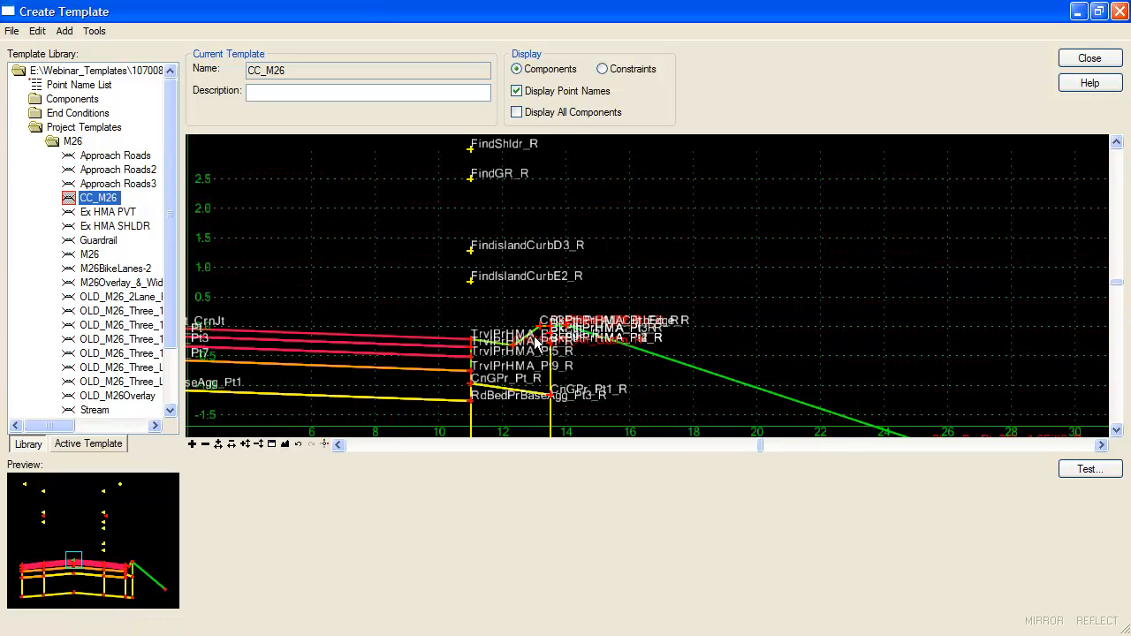
double_click(536, 337)
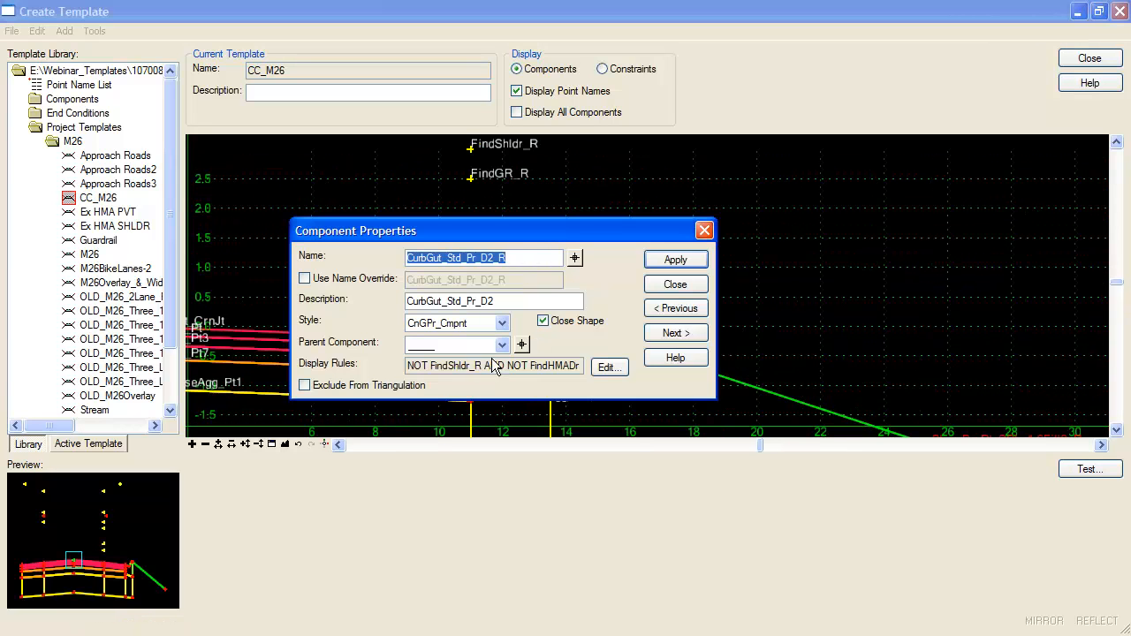
click(611, 366)
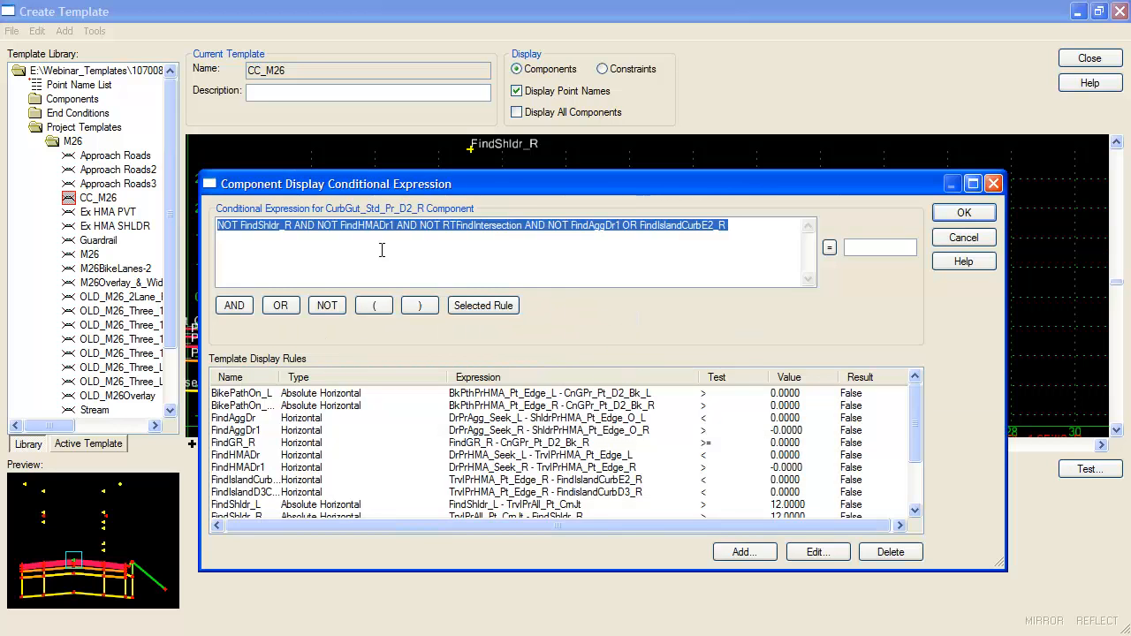
drag(444, 188, 415, 162)
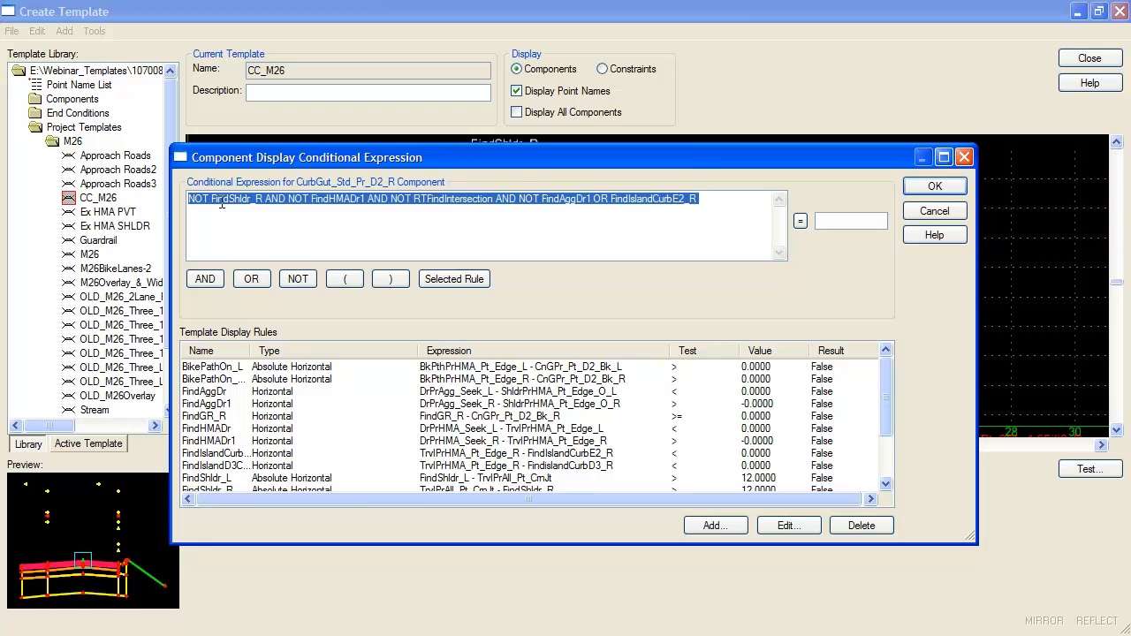
Step: Examine the AND NOT terms and the OR FindIslandCurbE2_R term of the curb's conditional expression, and close the component's dialogs without changes
drag(210, 199, 432, 200)
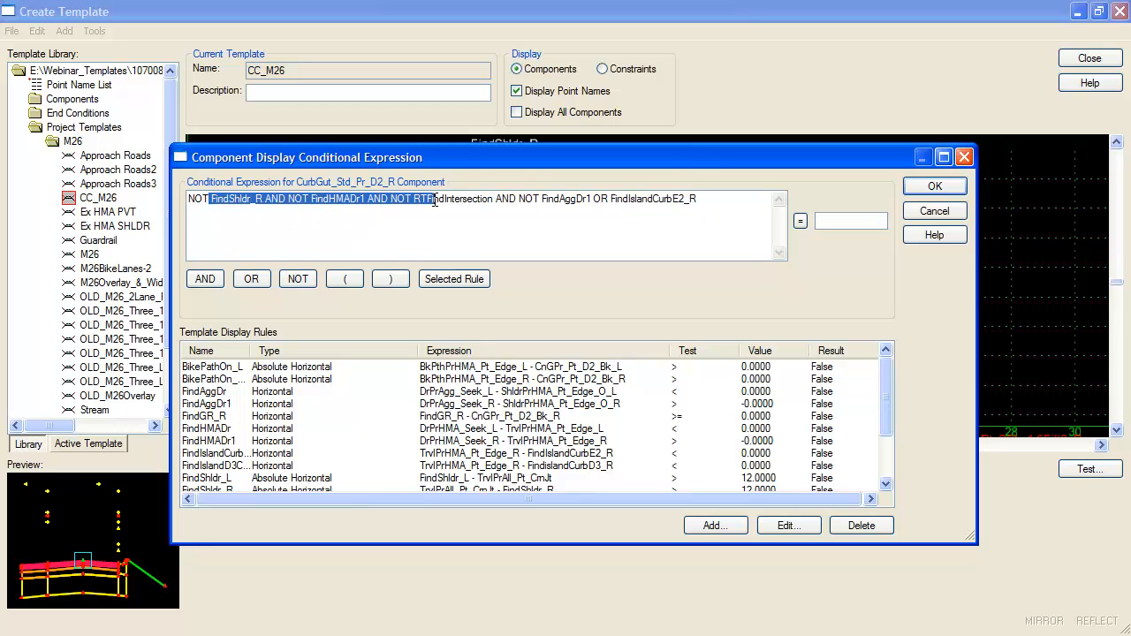
click(368, 217)
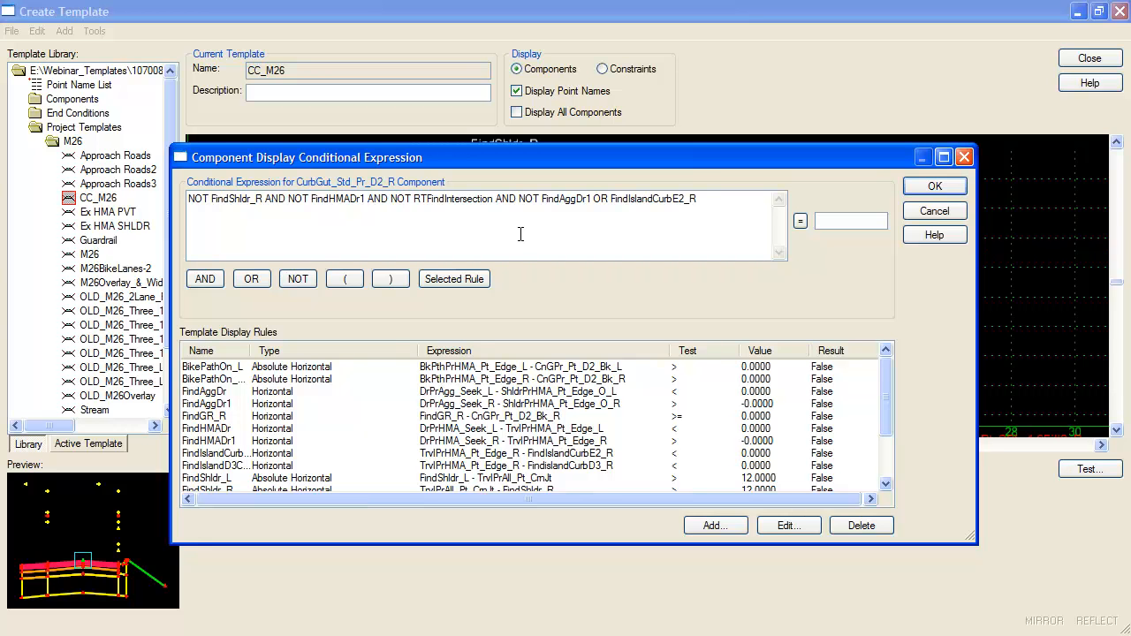
click(191, 199)
drag(278, 198, 404, 198)
double_click(434, 197)
drag(501, 198, 548, 196)
double_click(600, 198)
click(601, 228)
drag(191, 200, 539, 200)
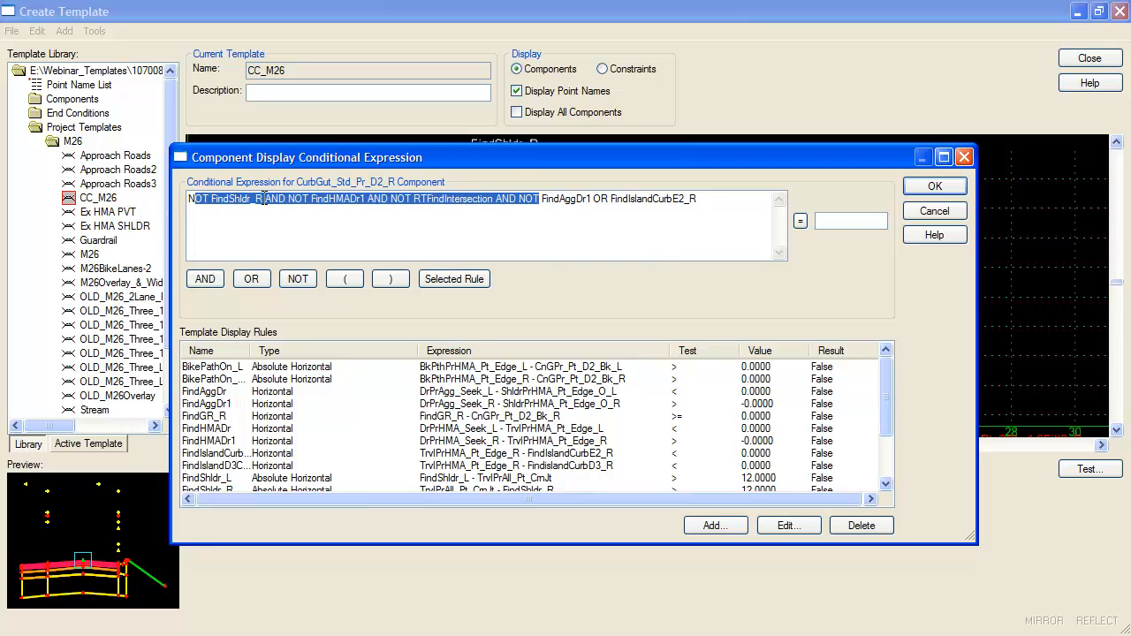
click(202, 203)
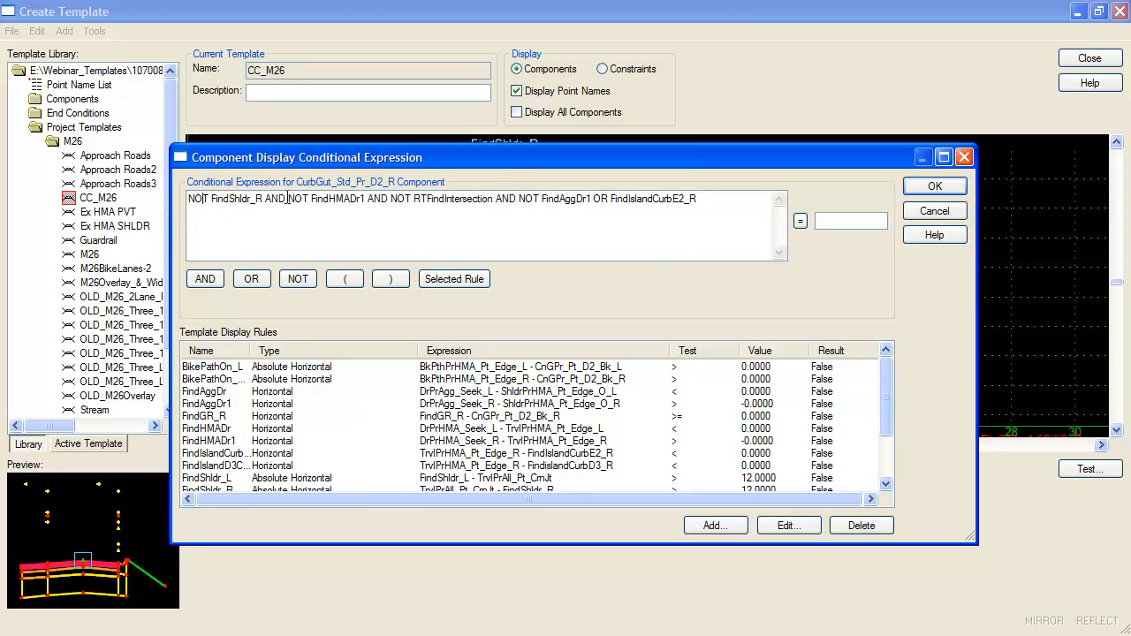
click(403, 199)
click(520, 197)
click(619, 197)
click(938, 212)
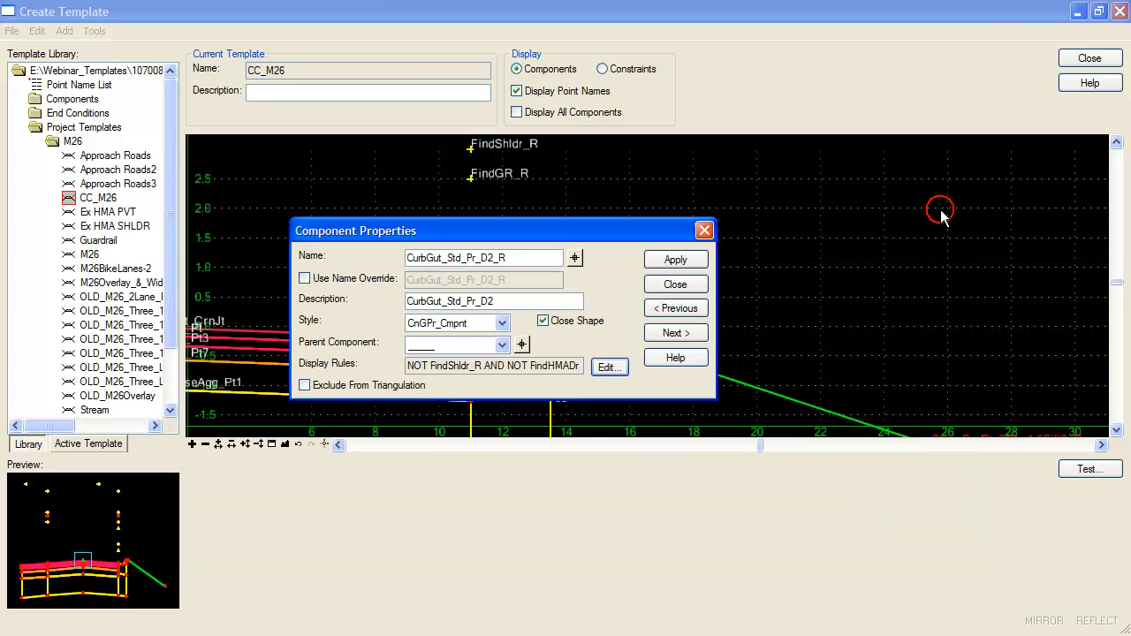
click(675, 284)
scroll(610, 296, down, 3)
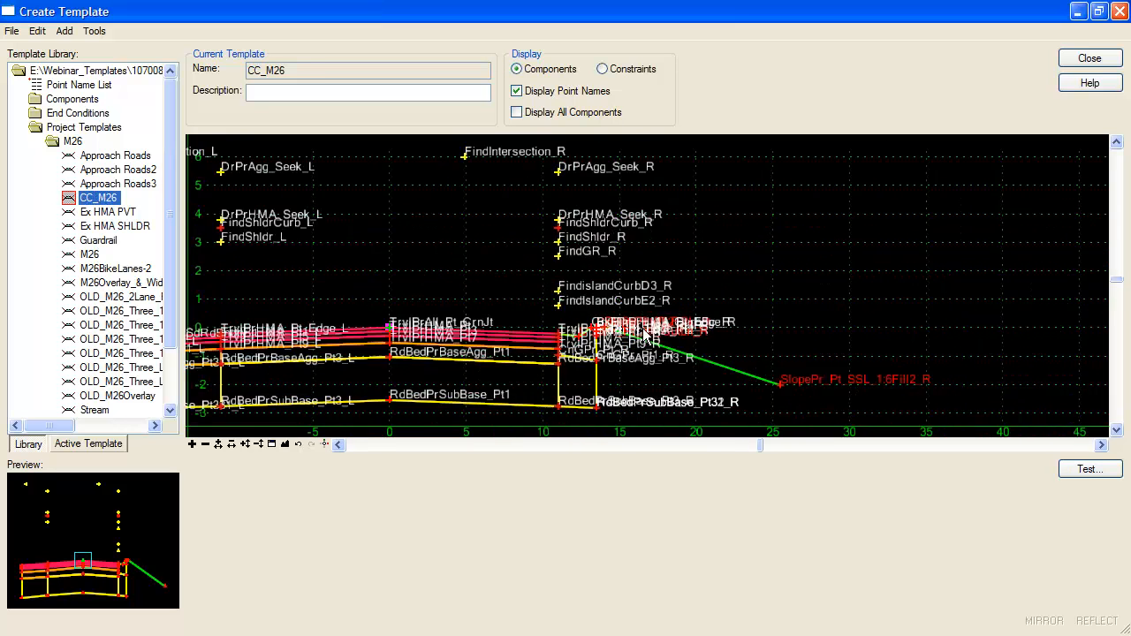
Step: Move the FindIntersection_L point inward to an offset of about -5
right_click(282, 206)
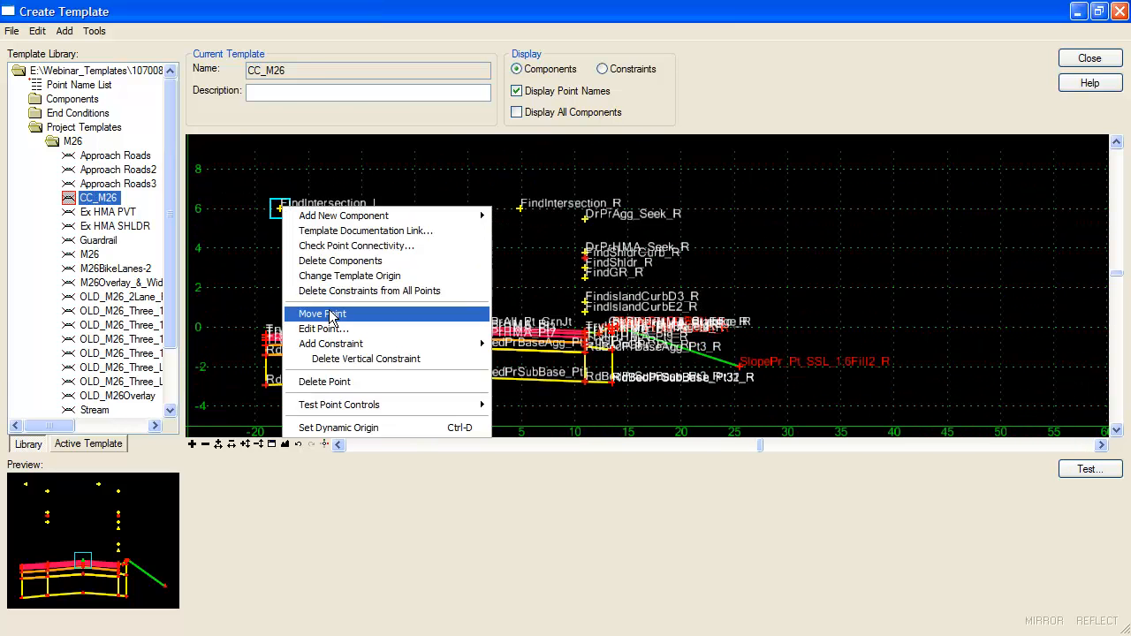
click(334, 311)
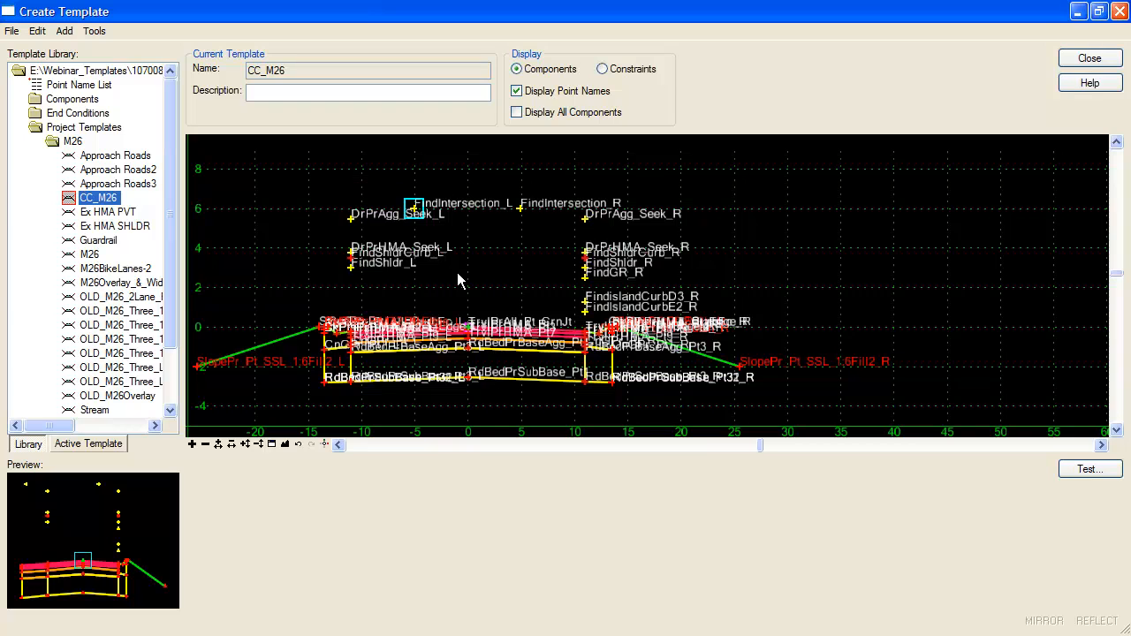
Step: Copy the Prop6 template from the NewProject folder and paste the duplicate into that same folder
scroll(100, 324, down, 2)
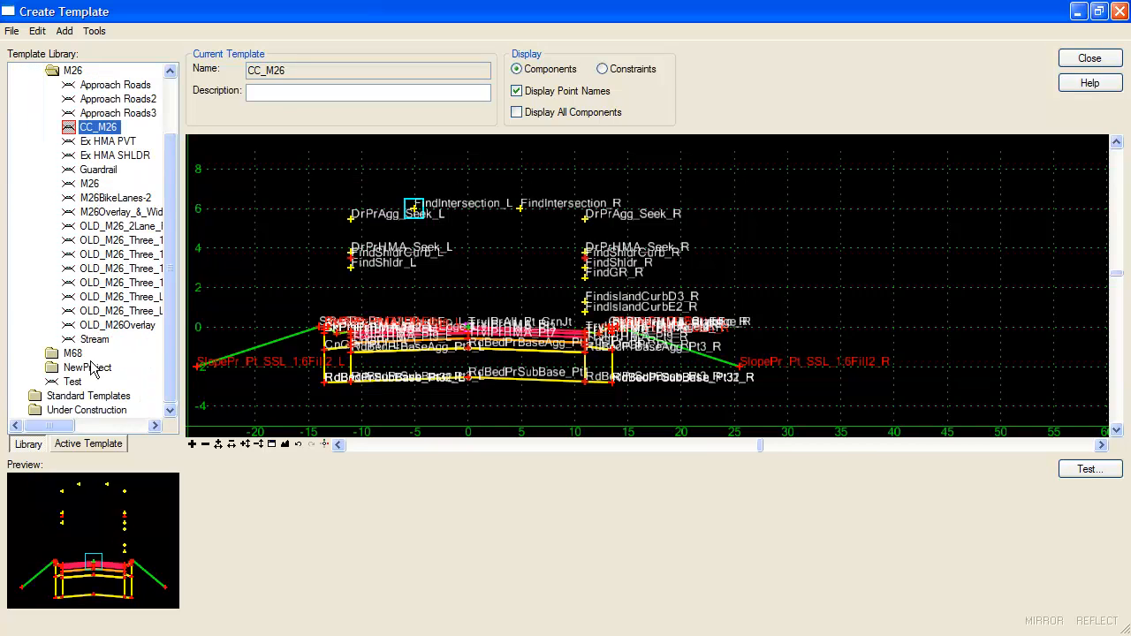
double_click(99, 371)
scroll(99, 370, down, 1)
click(94, 368)
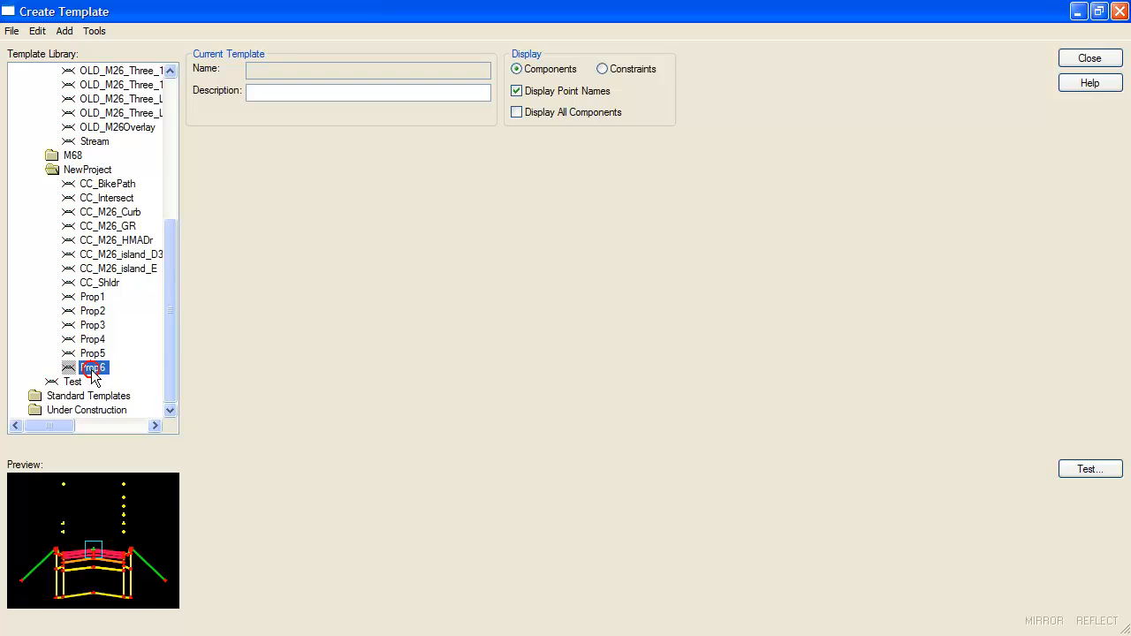
right_click(101, 371)
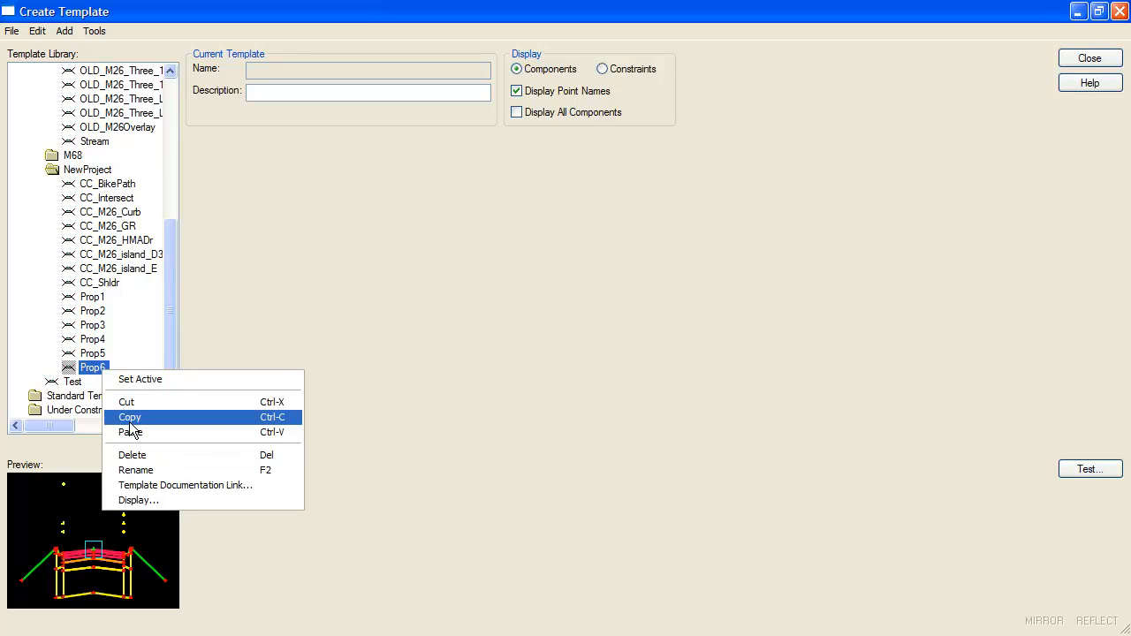
click(130, 417)
click(90, 170)
right_click(90, 170)
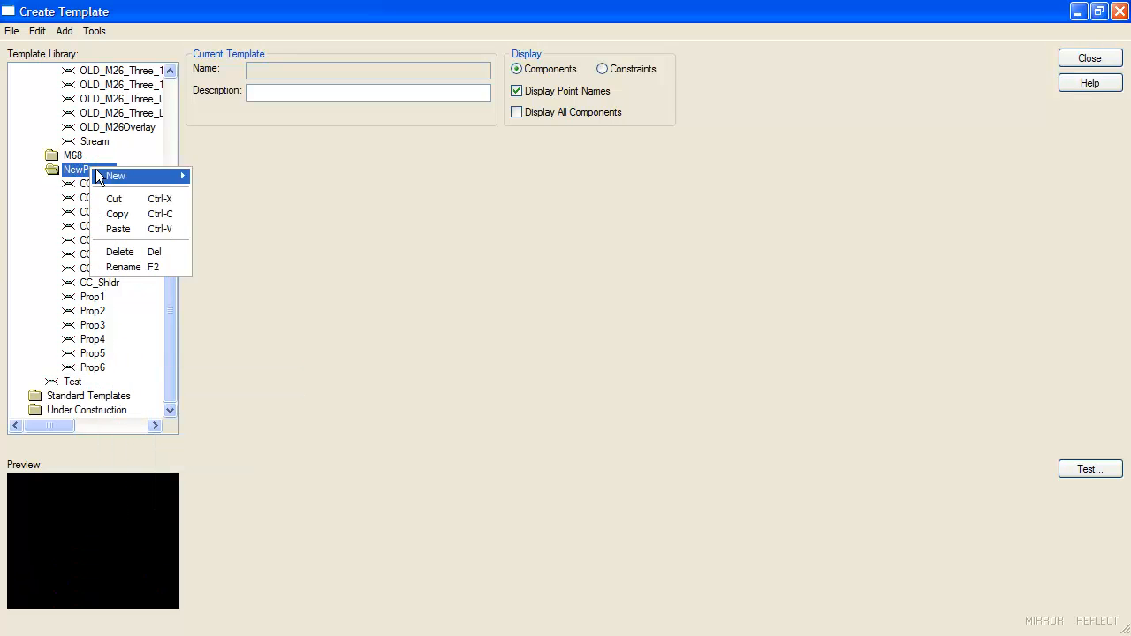
click(125, 228)
Step: Rename the pasted template copy as Prop7 and open it for editing
right_click(98, 394)
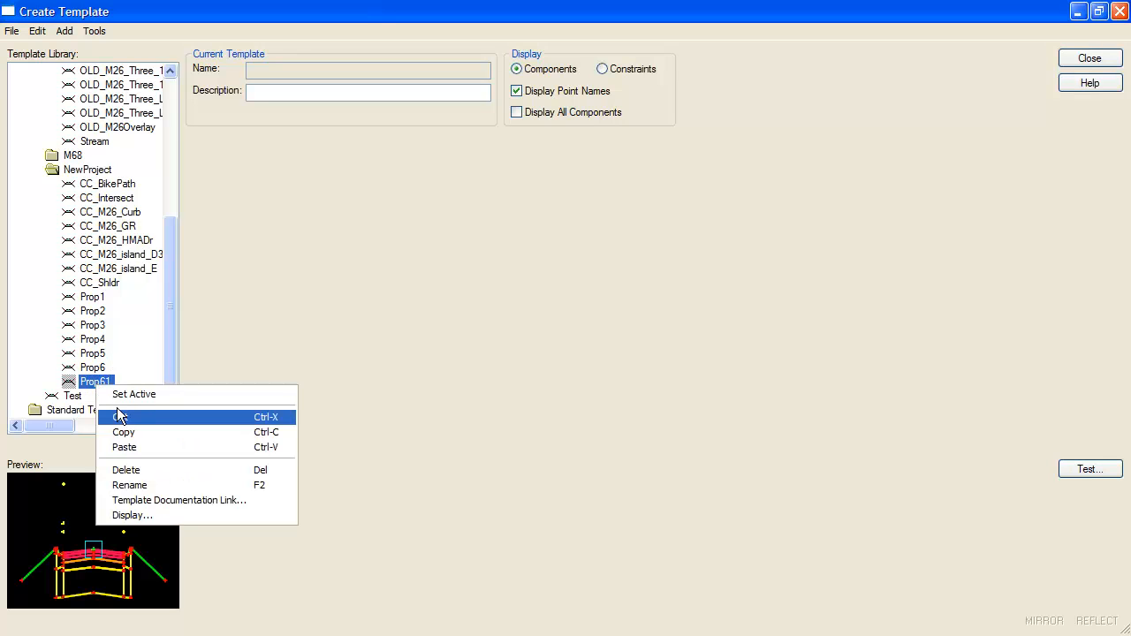
click(124, 482)
click(110, 384)
key(BackSpace)
key(BackSpace)
text(7)
double_click(99, 381)
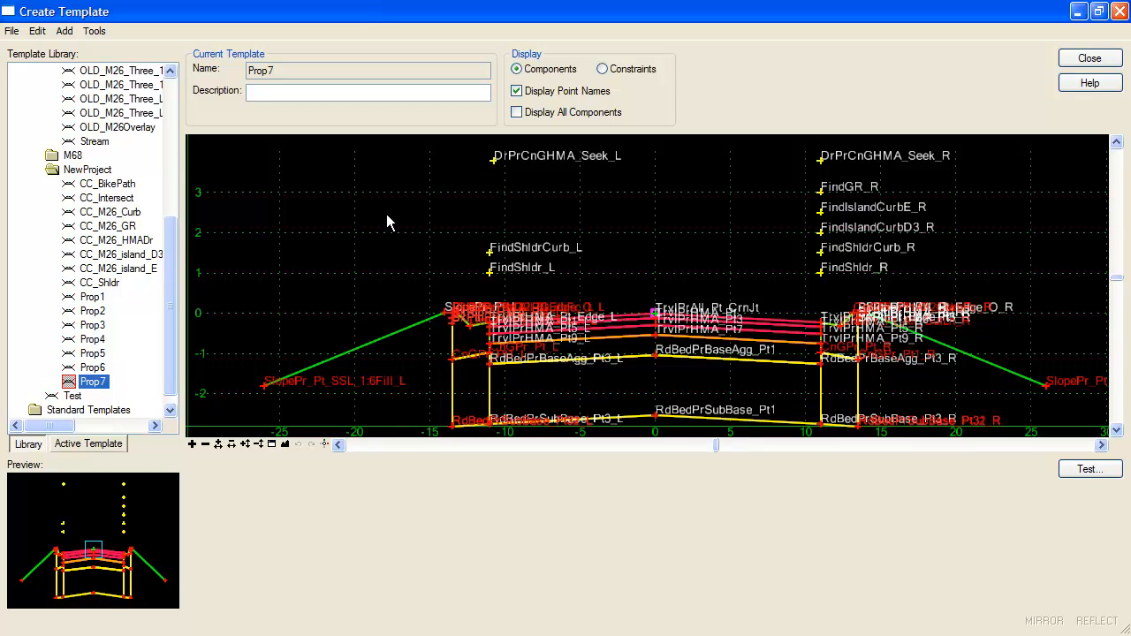
Step: Bring up the Dynamic Settings and set both the X and Y step to 0.1
click(65, 31)
mouse_move(96, 32)
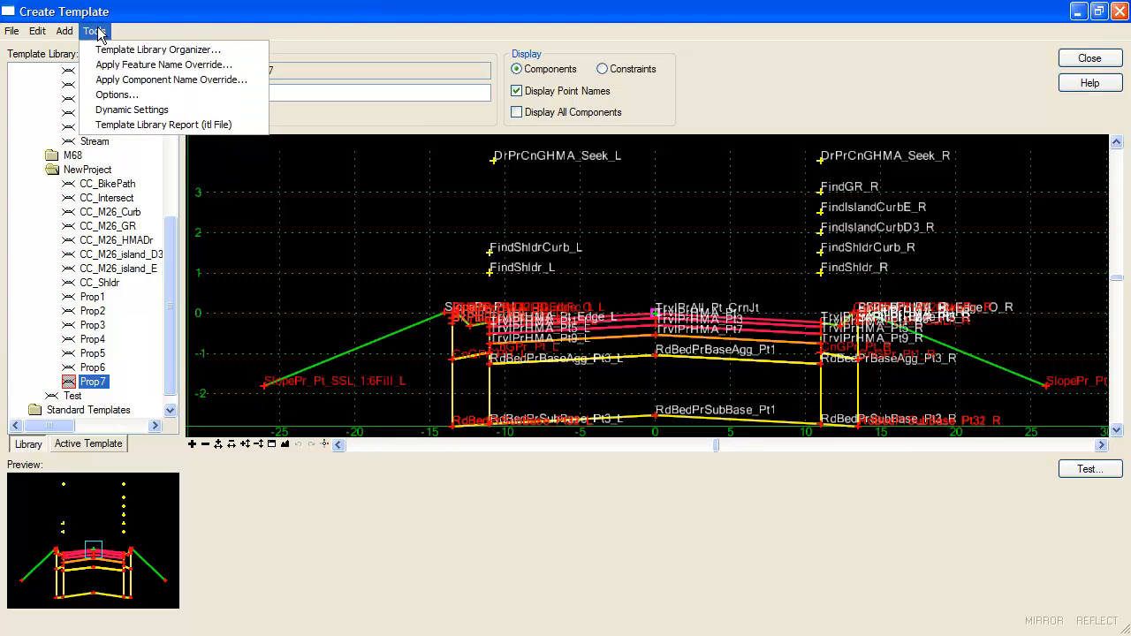
click(132, 109)
click(639, 479)
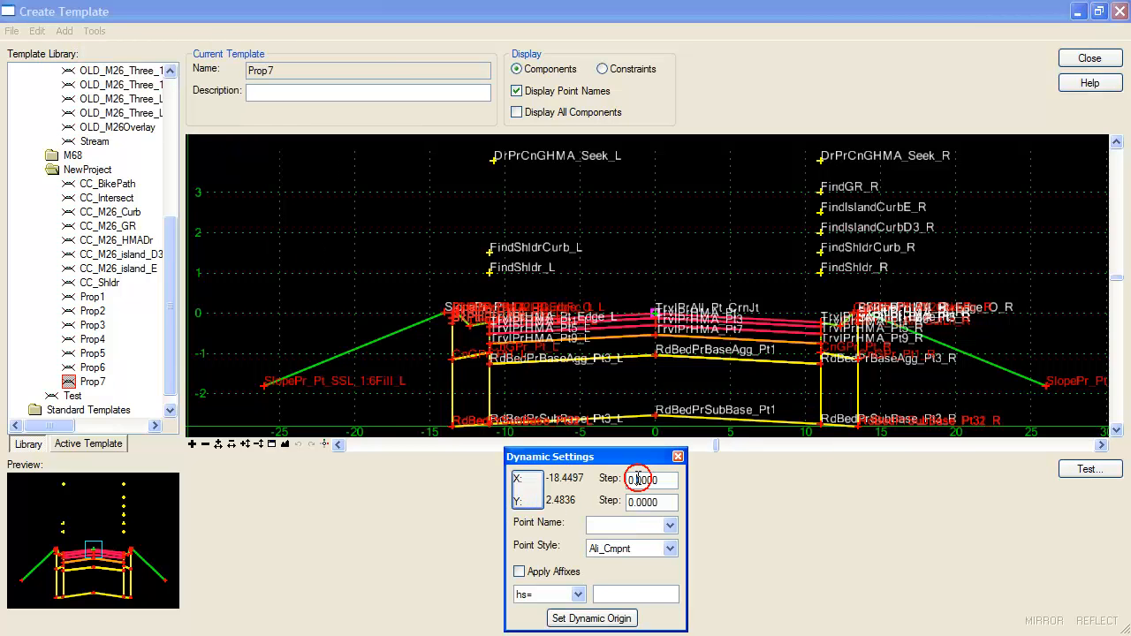
text(1)
drag(637, 502, 643, 502)
text(1)
Step: Set up new points to use the DNC_Pt style, applied affixes and the point name FindIntersection
click(635, 528)
click(668, 549)
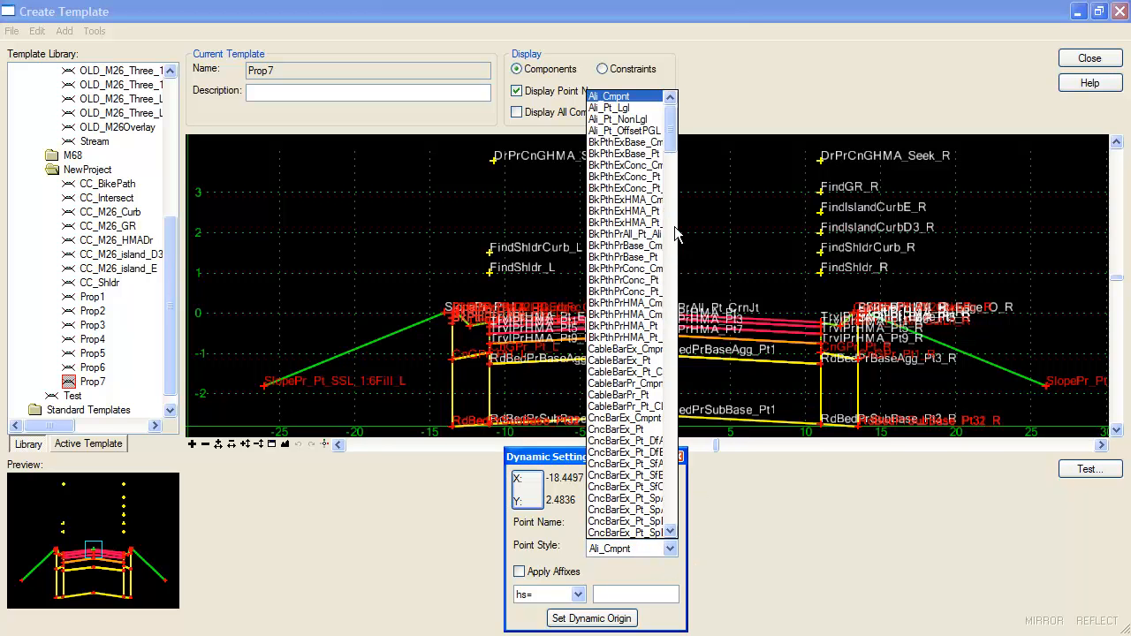
key(d)
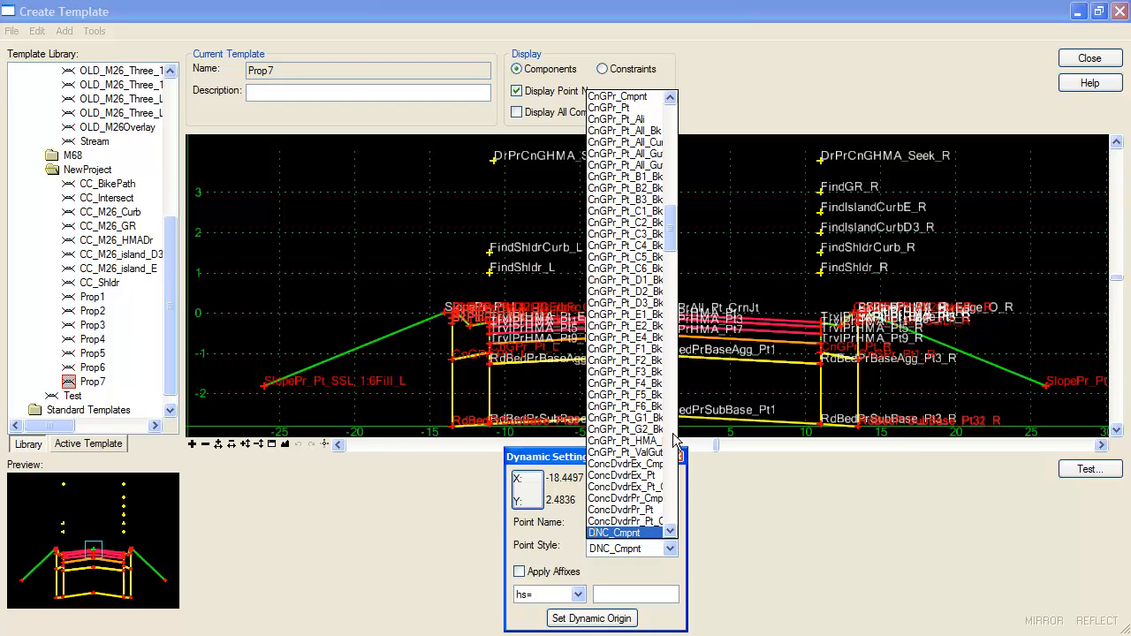
click(649, 511)
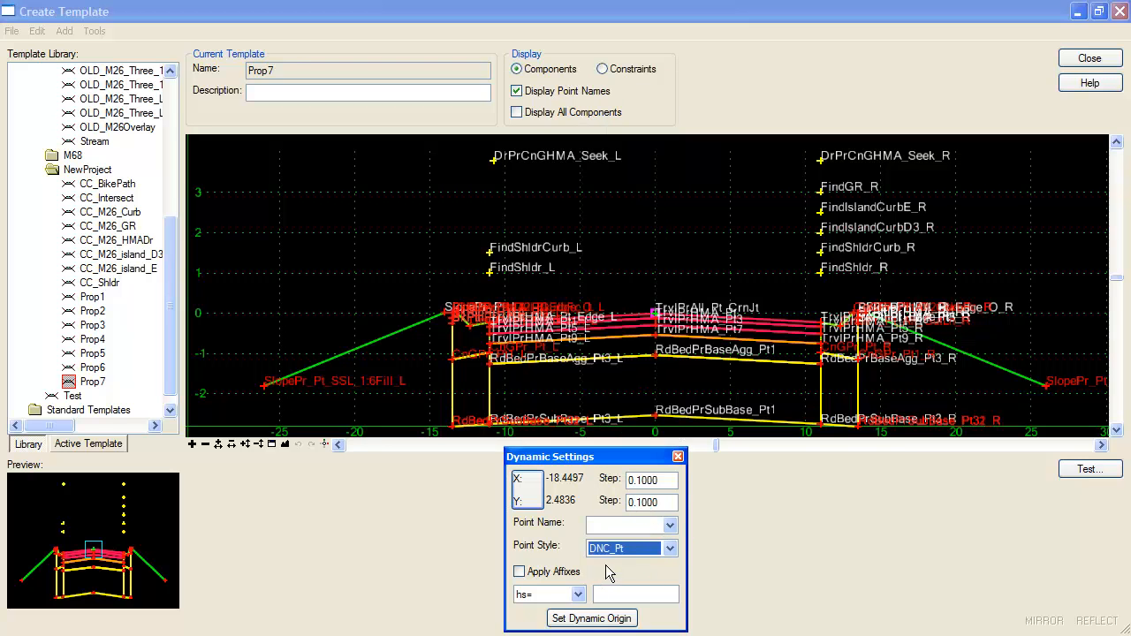
click(519, 571)
click(622, 527)
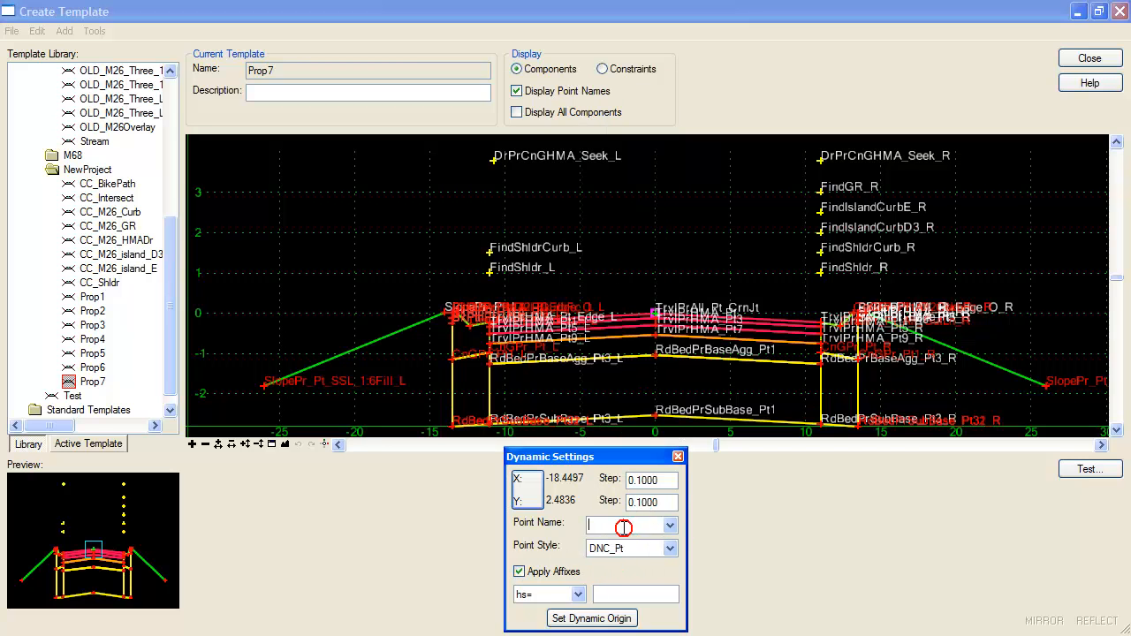
text(FindIntersection)
Step: Place a FindIntersection null point on the left side of the section at about X -5.0, Y 4.7
right_click(652, 250)
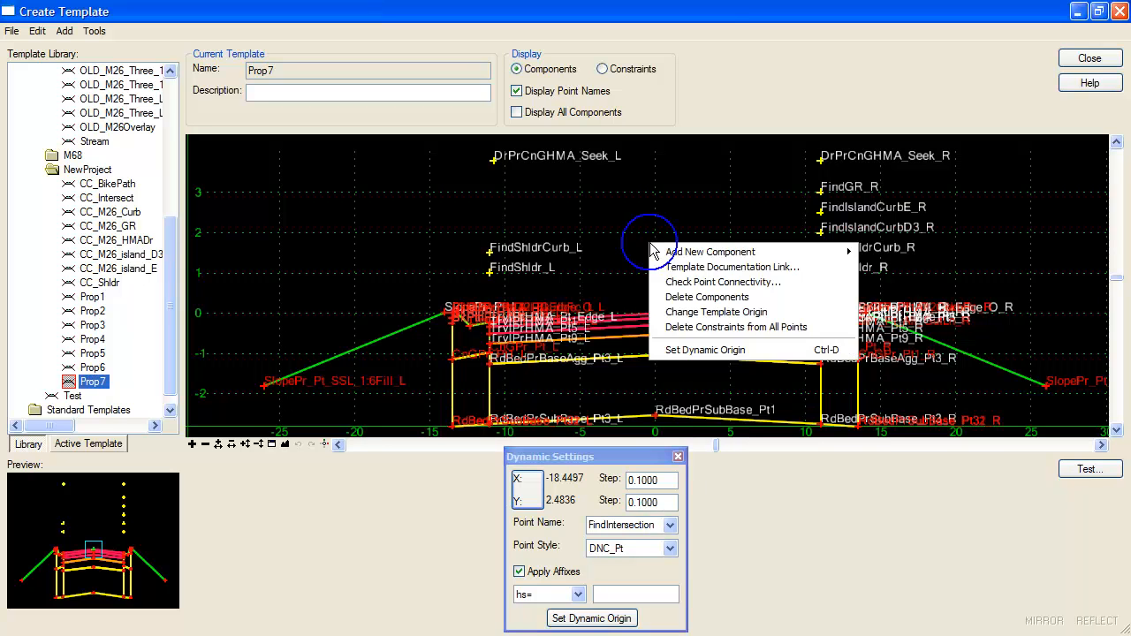
mouse_move(671, 256)
click(892, 297)
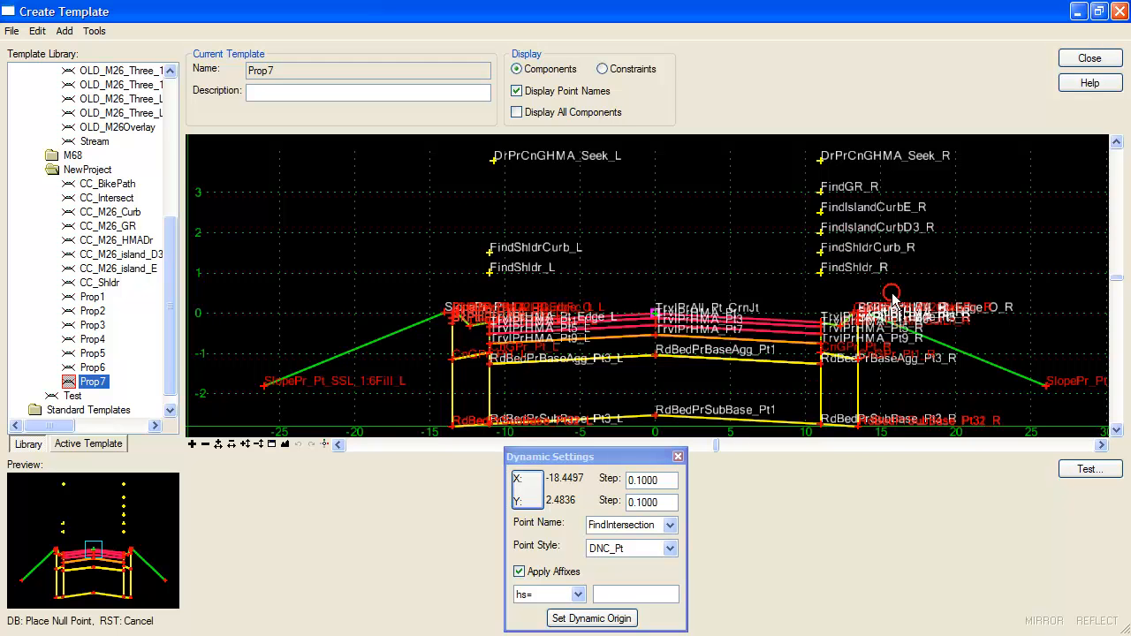
scroll(596, 268, down, 1)
scroll(583, 193, down, 1)
scroll(581, 186, up, 1)
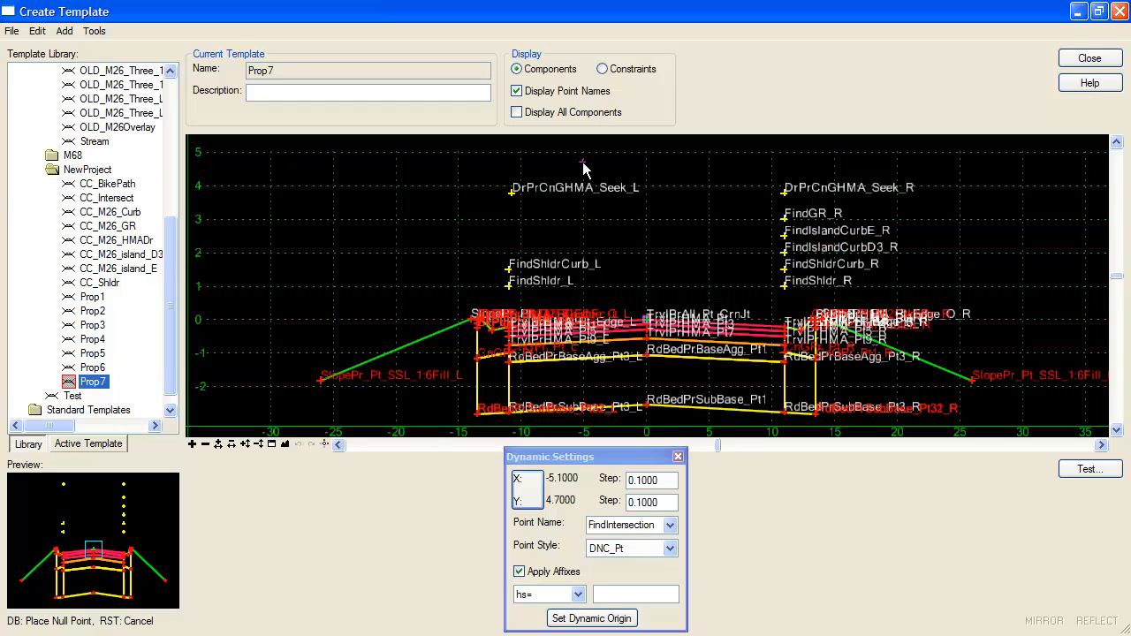
click(583, 162)
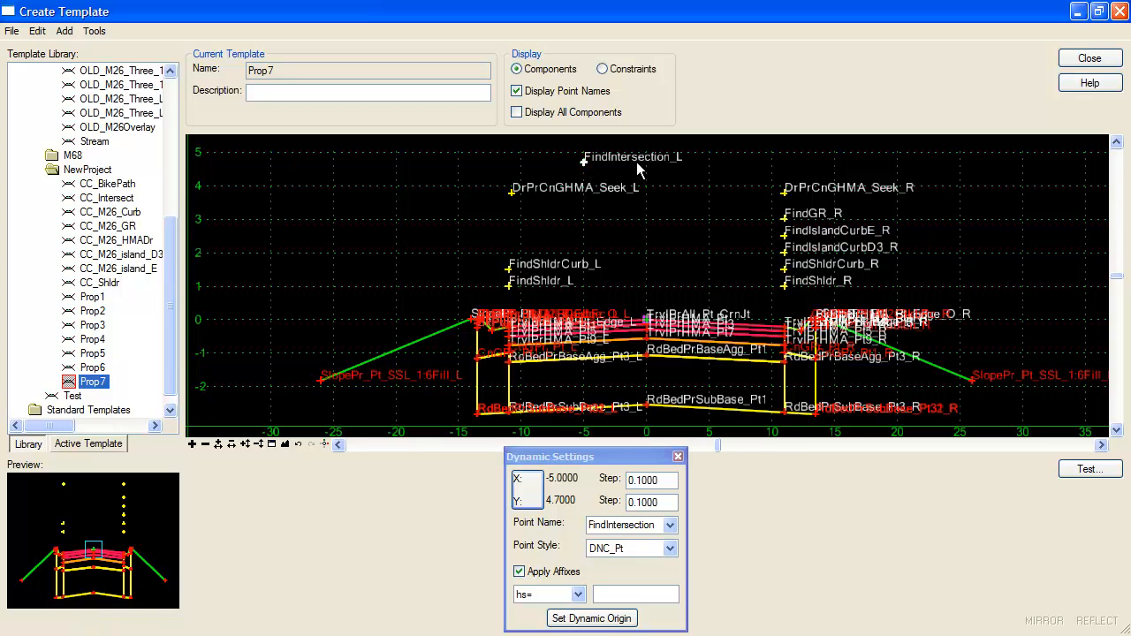
Step: Place a second FindIntersection null point on the right side of the section at about X 5.0, Y 4.6
right_click(701, 164)
mouse_move(722, 172)
click(940, 217)
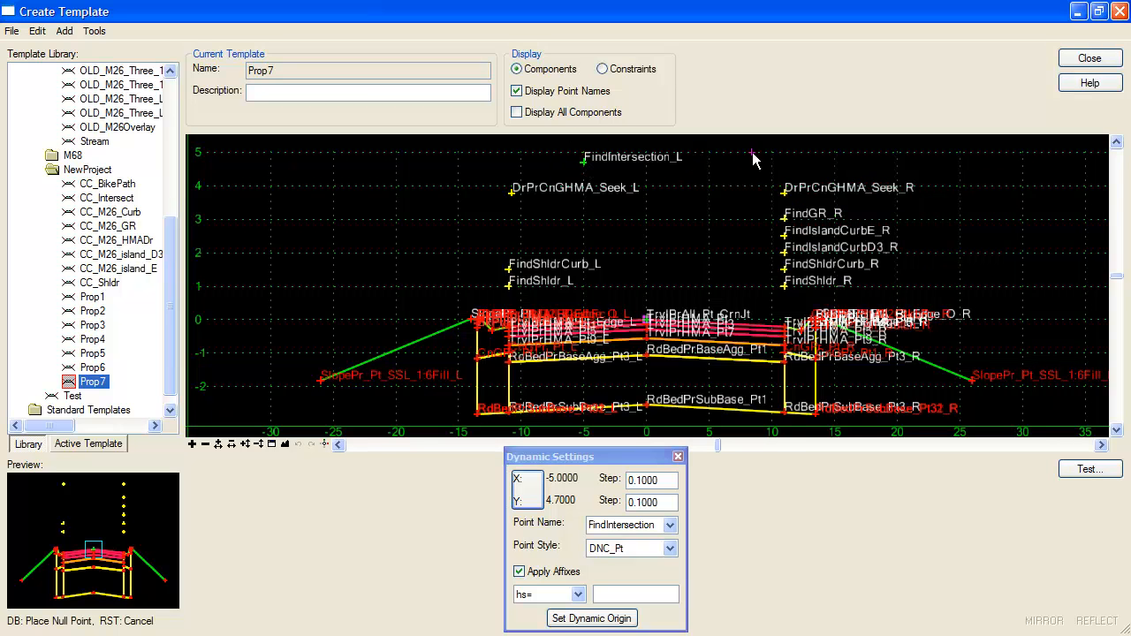
click(710, 166)
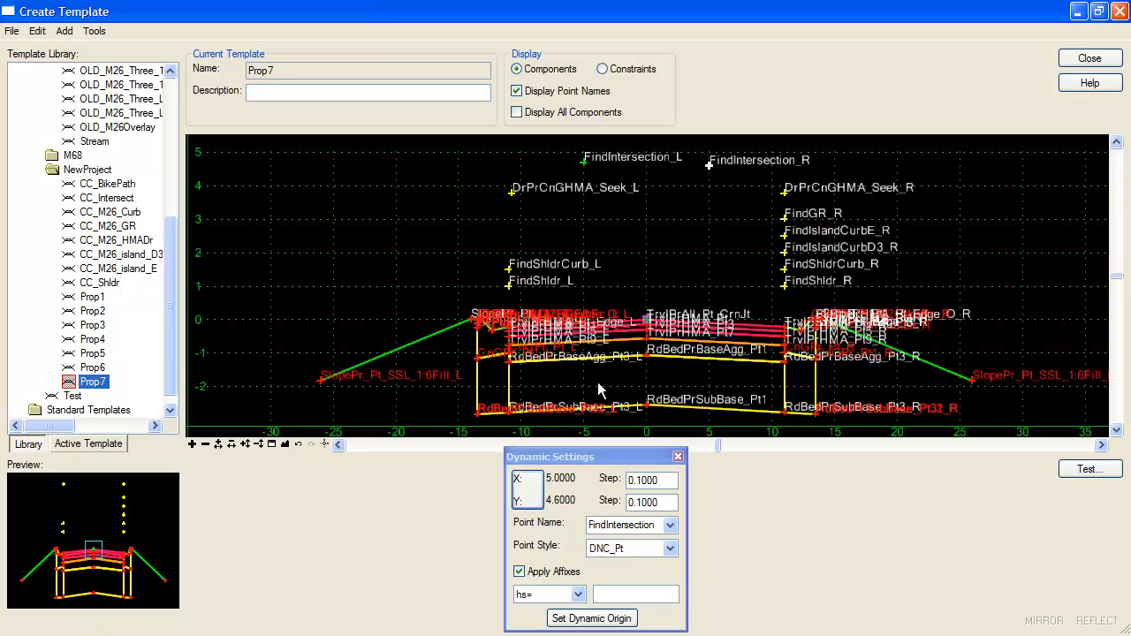
Step: Constrain FindIntersection_L vertically to the parent point TrvlPrAll_Pt_CrnJt with a value of 5
double_click(583, 163)
click(444, 372)
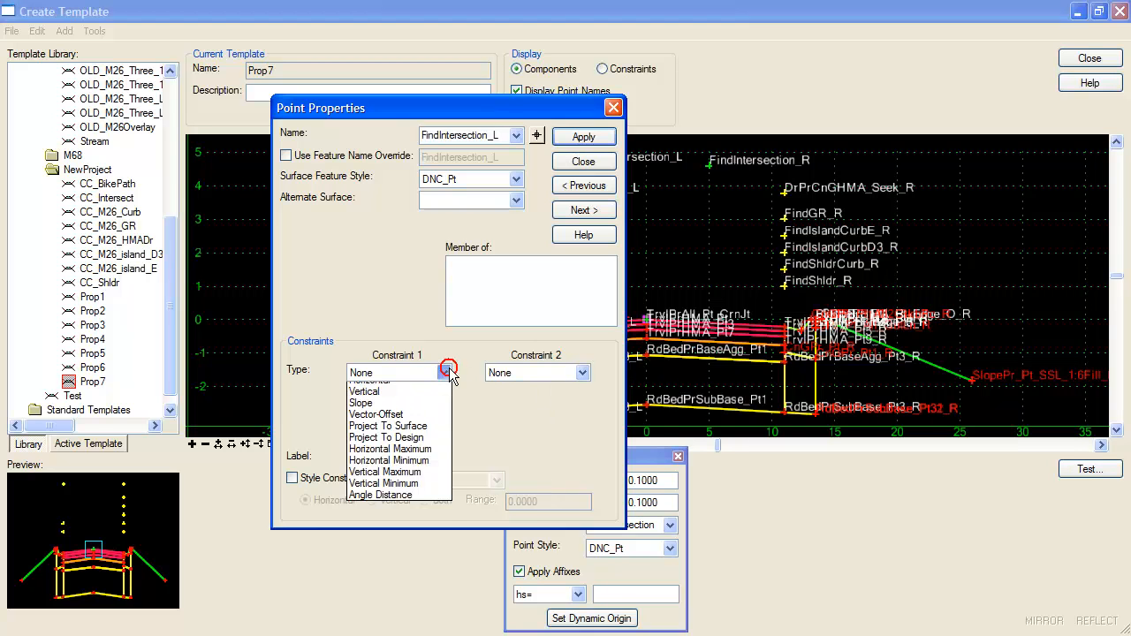
click(429, 412)
click(463, 394)
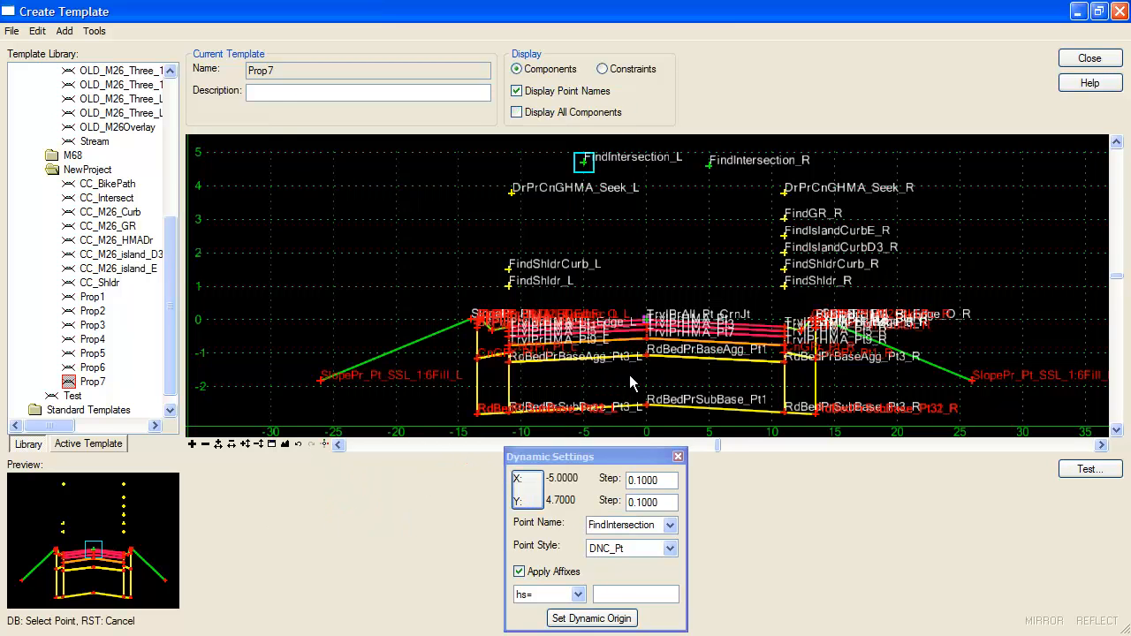
click(646, 318)
drag(387, 436, 323, 434)
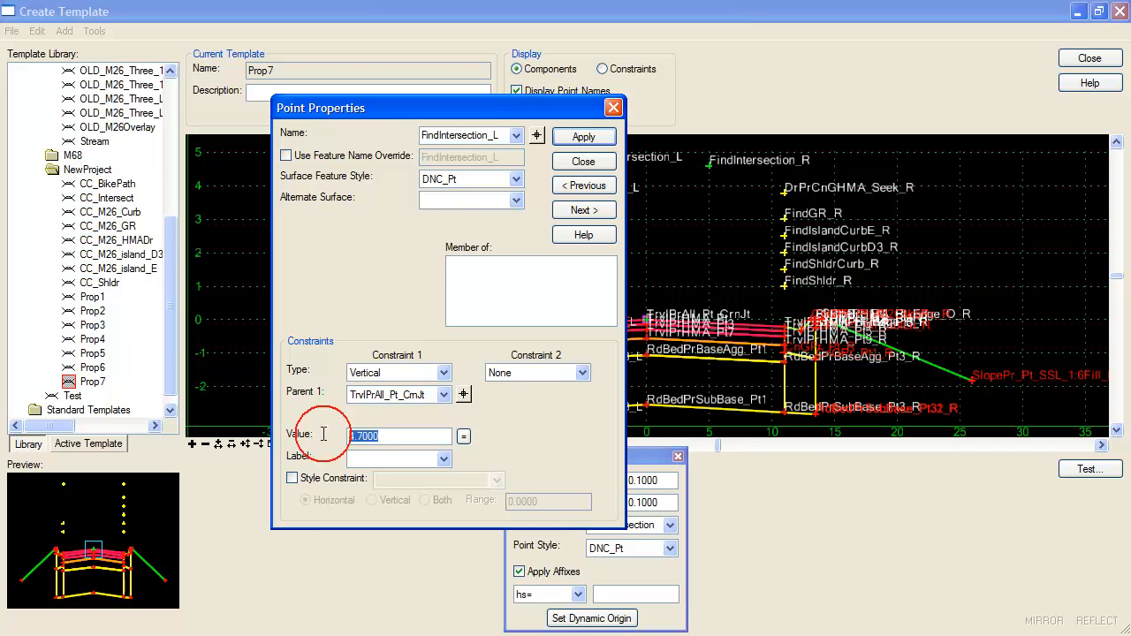
text(5)
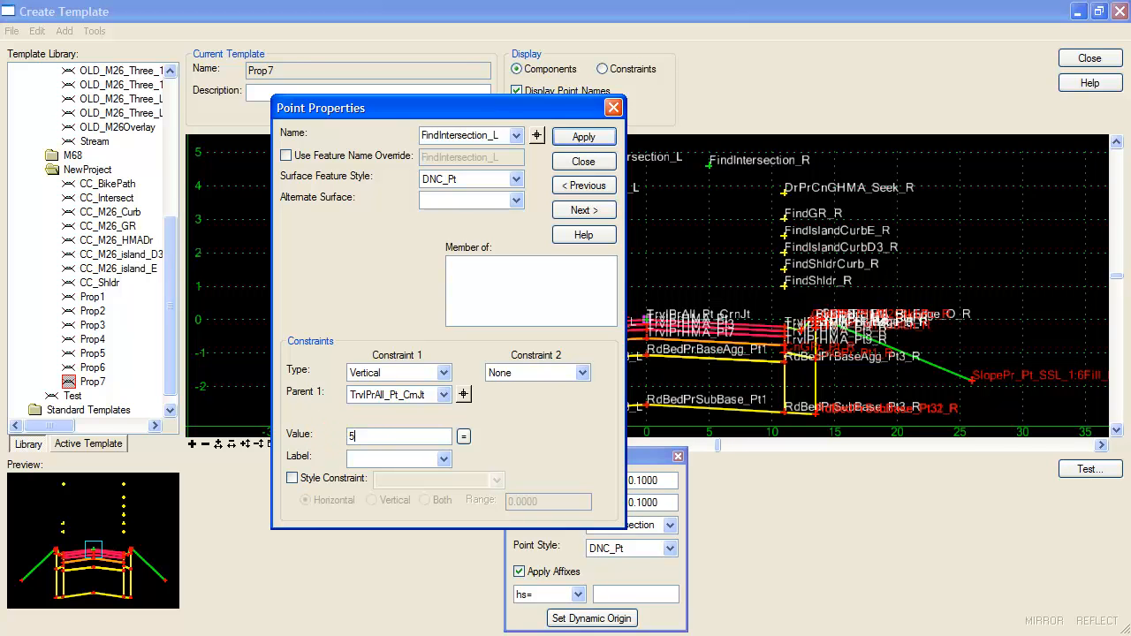
click(583, 137)
click(583, 161)
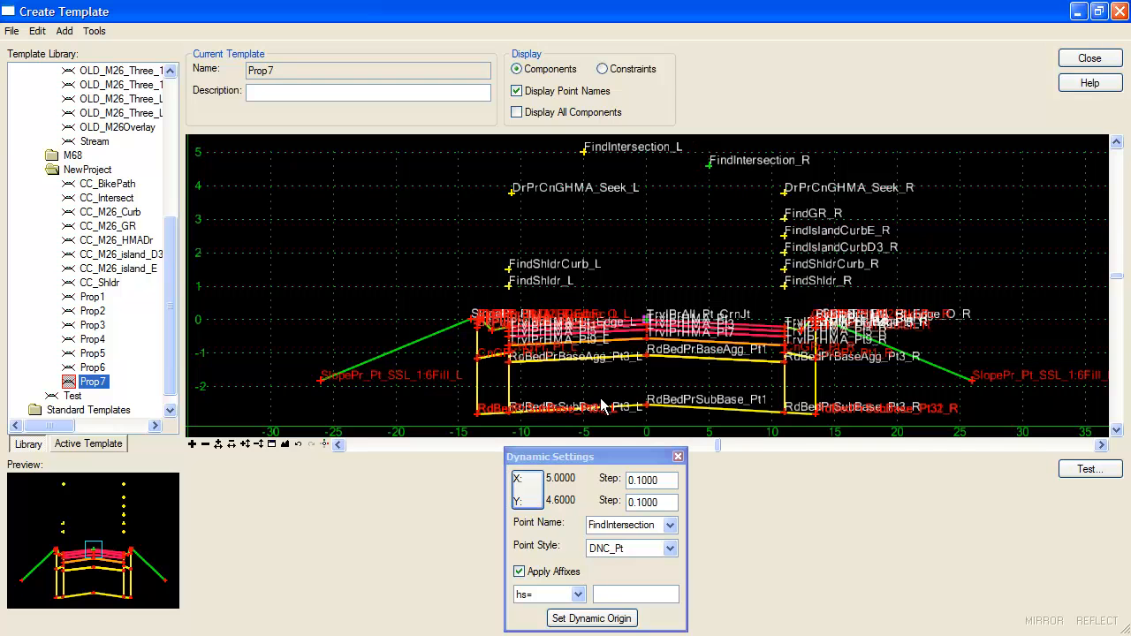
Step: Give FindIntersection_R a vertical constraint of 5 from the parent point TrvlPrAll_Pt_CrnJt
click(412, 371)
click(471, 412)
click(463, 394)
click(643, 315)
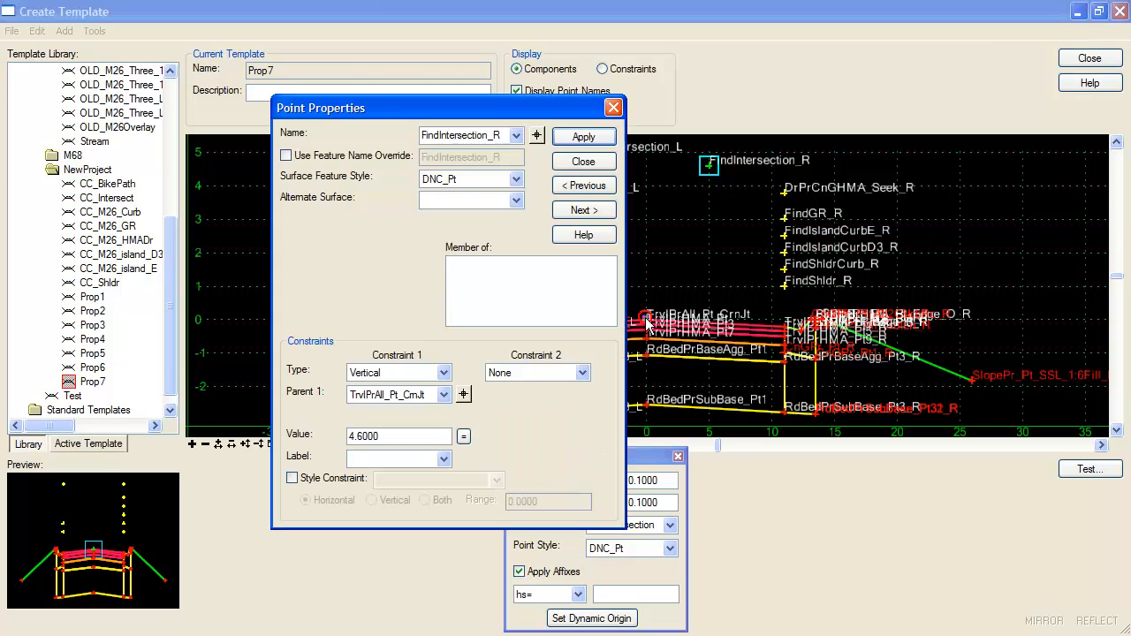
double_click(381, 437)
text(5)
click(581, 134)
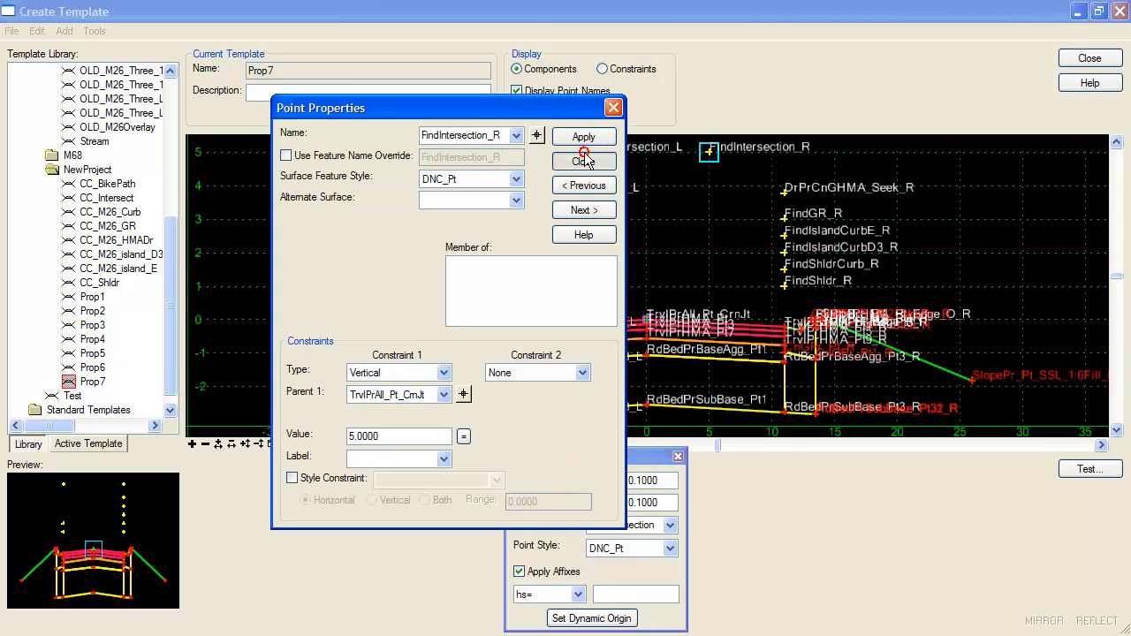
click(584, 161)
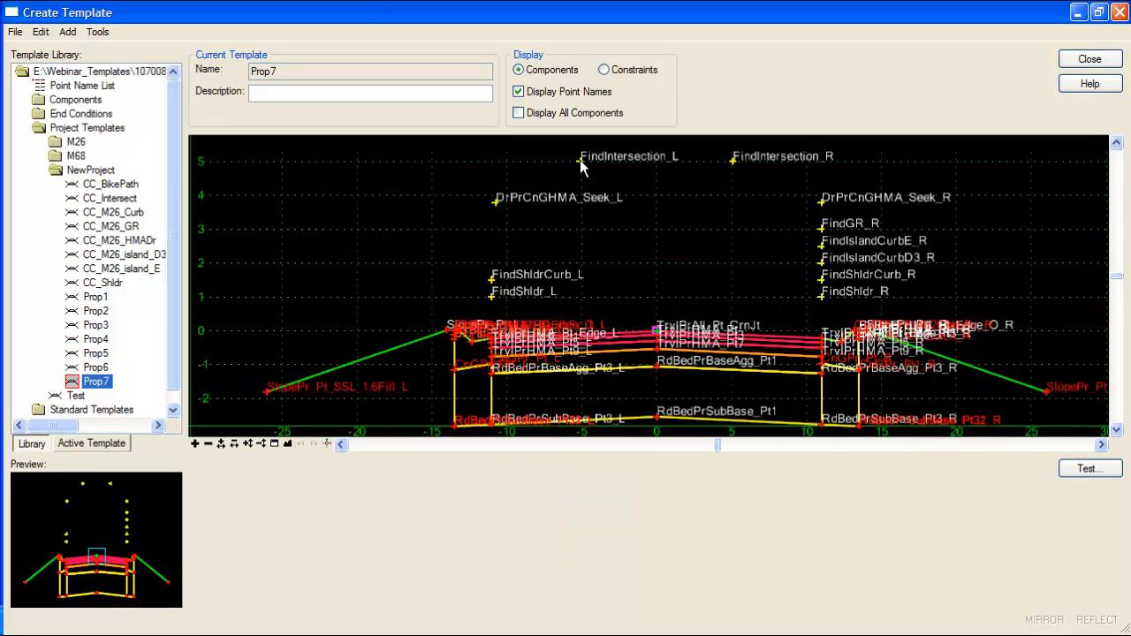
Step: Add a horizontal style constraint to FindIntersection_L using the DNC_Cmpnt style with a range of -50
click(580, 163)
double_click(581, 163)
click(310, 478)
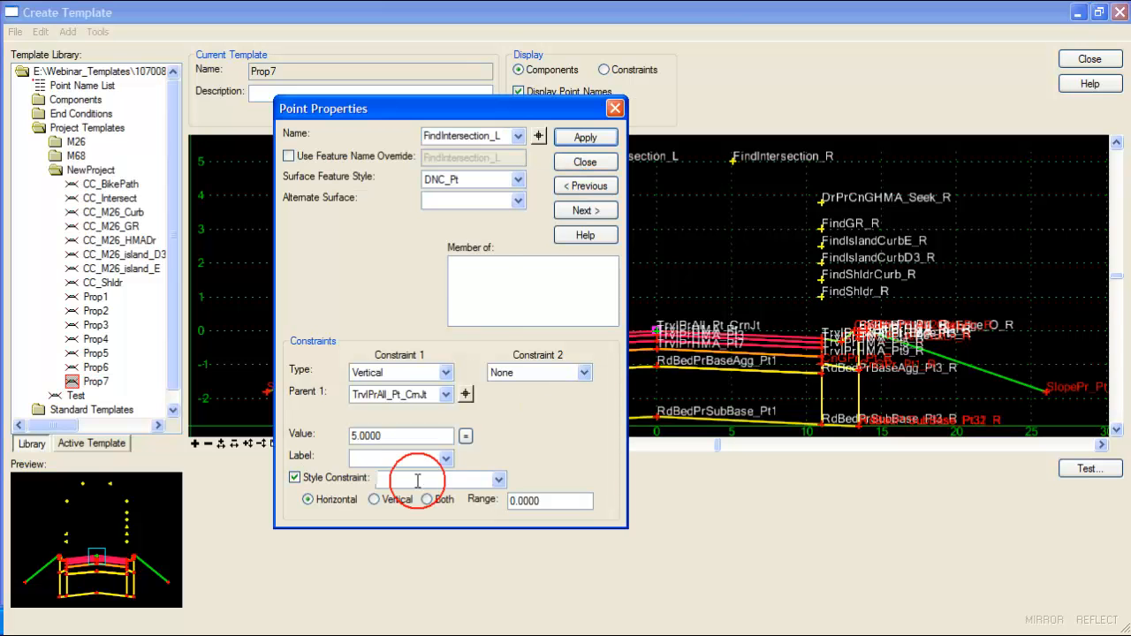
click(499, 480)
drag(501, 80, 500, 249)
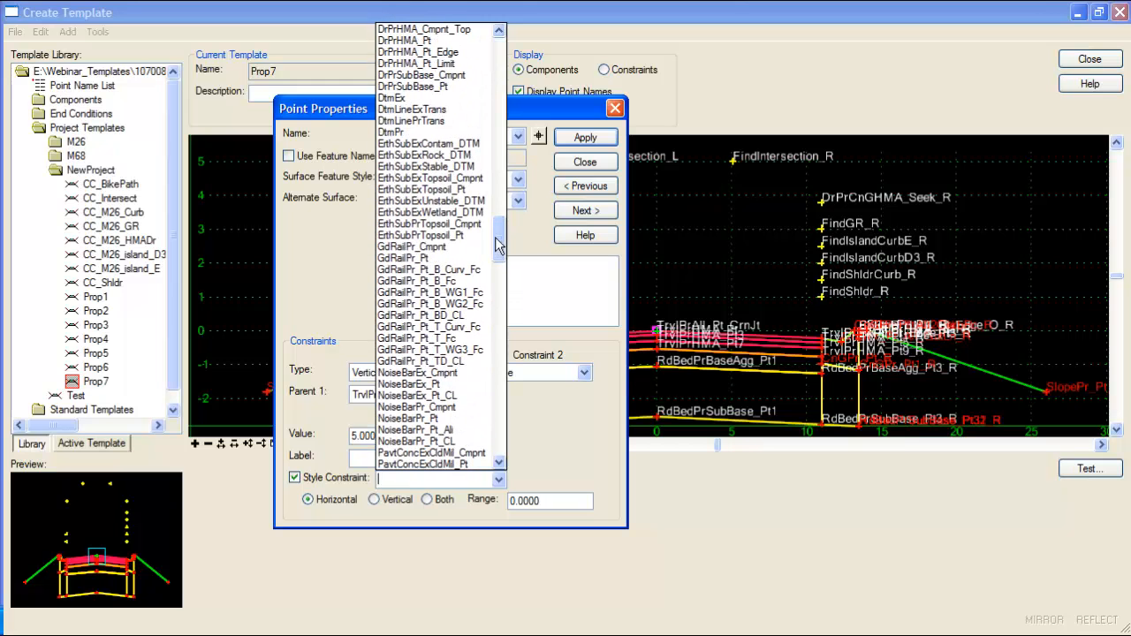
scroll(471, 157, up, 6)
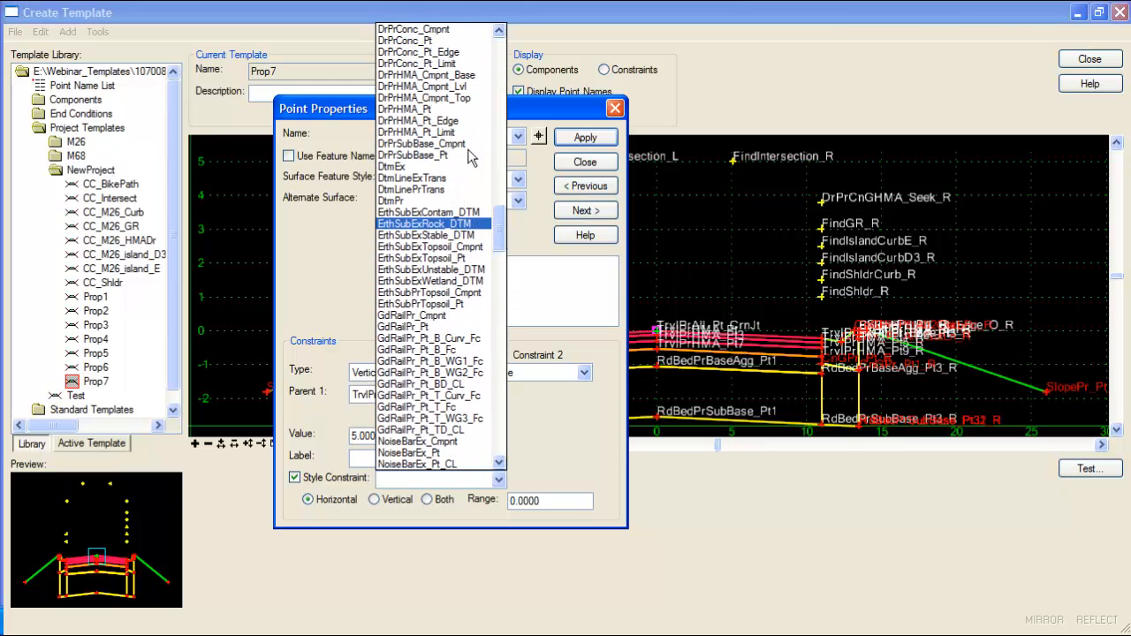
scroll(471, 157, up, 3)
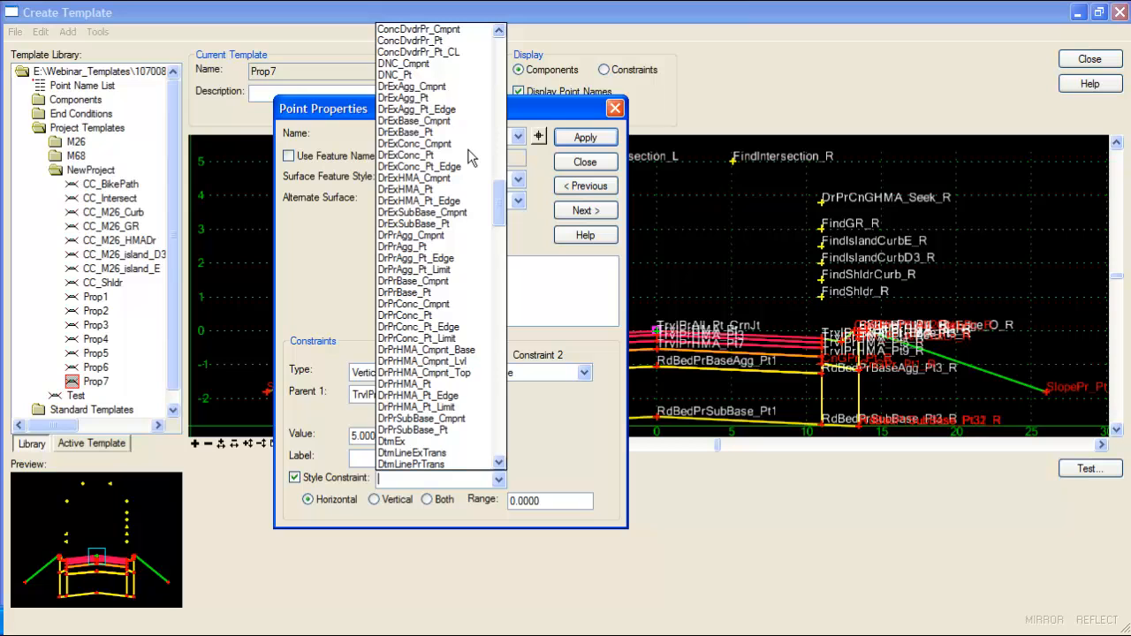
click(424, 70)
double_click(547, 501)
key(BackSpace)
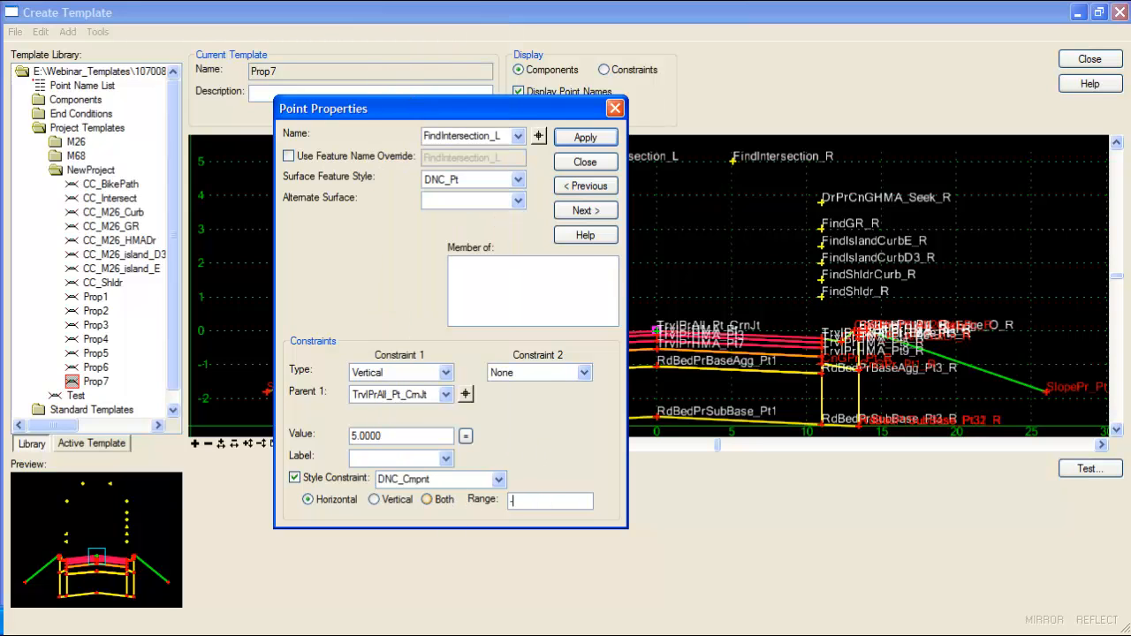
click(574, 137)
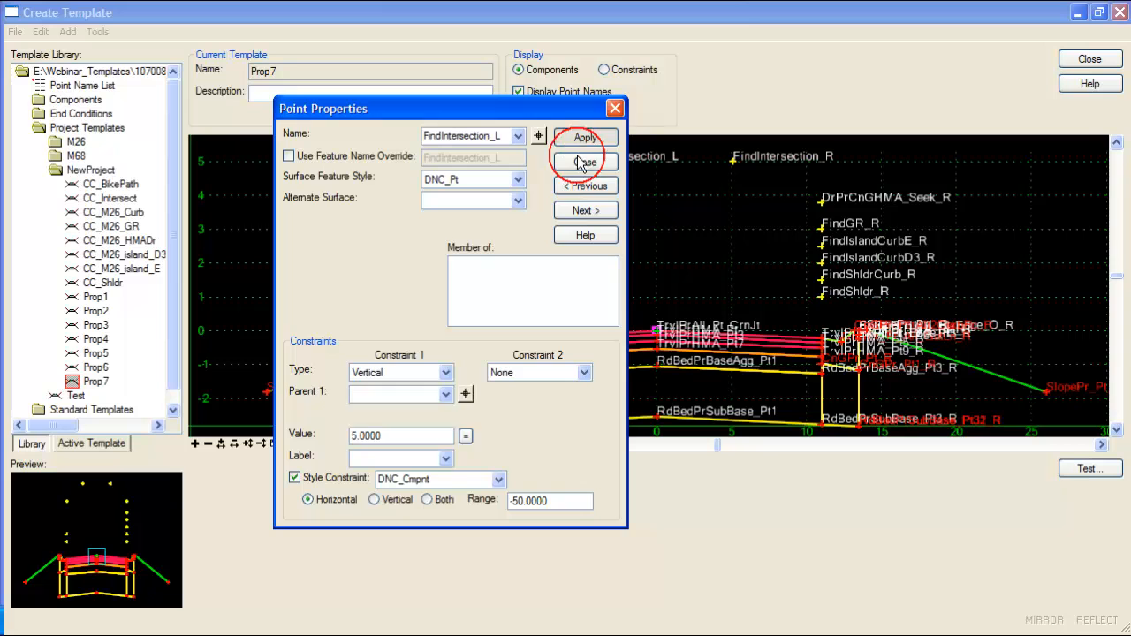
click(582, 162)
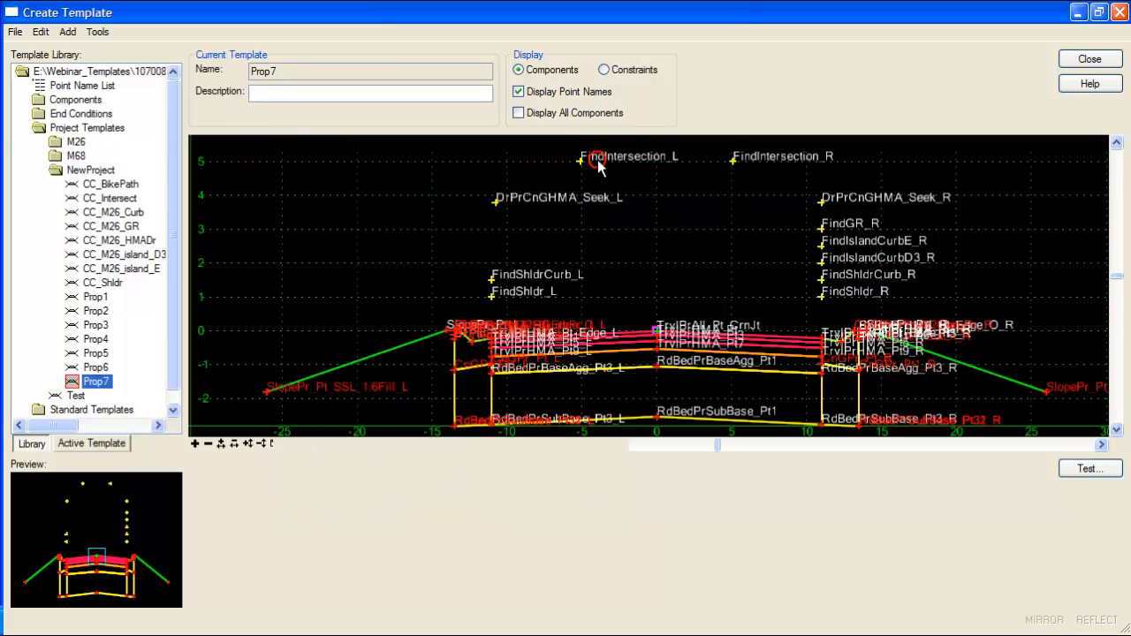
Step: Add a horizontal style constraint to FindIntersection_R using the DNC_Cmpnt style with a range of 50
double_click(731, 164)
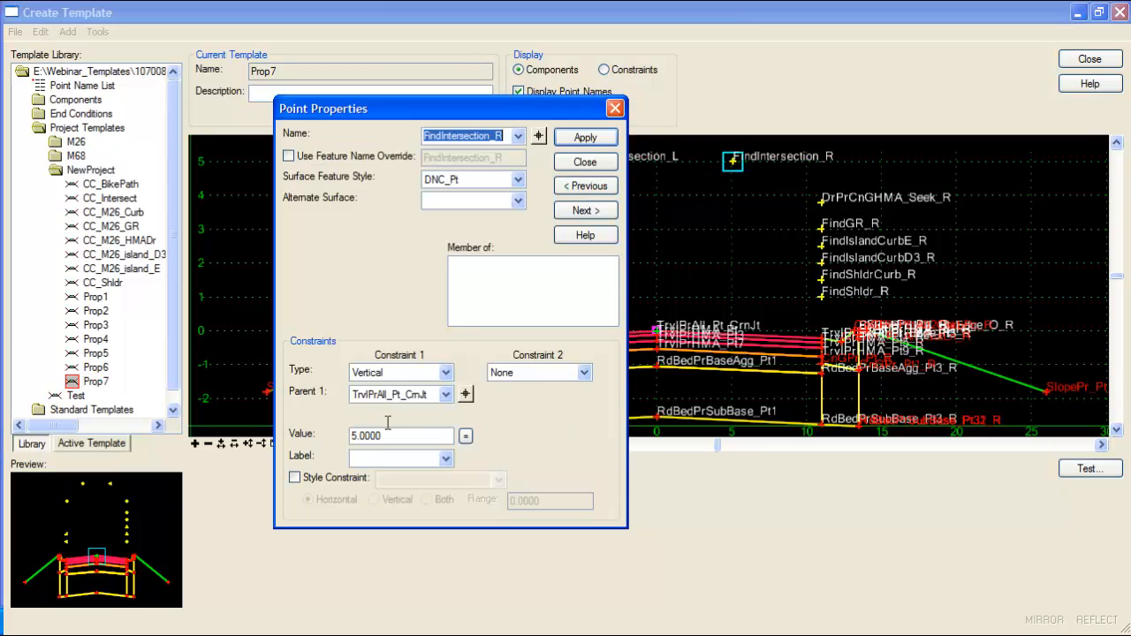
click(295, 477)
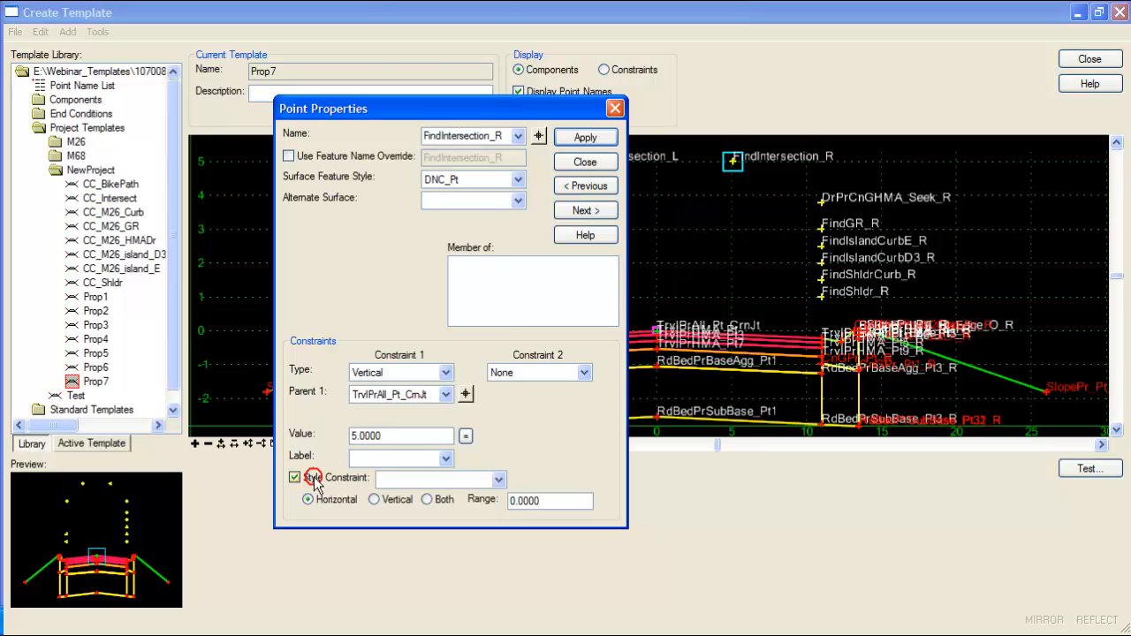
click(500, 483)
drag(497, 70, 499, 204)
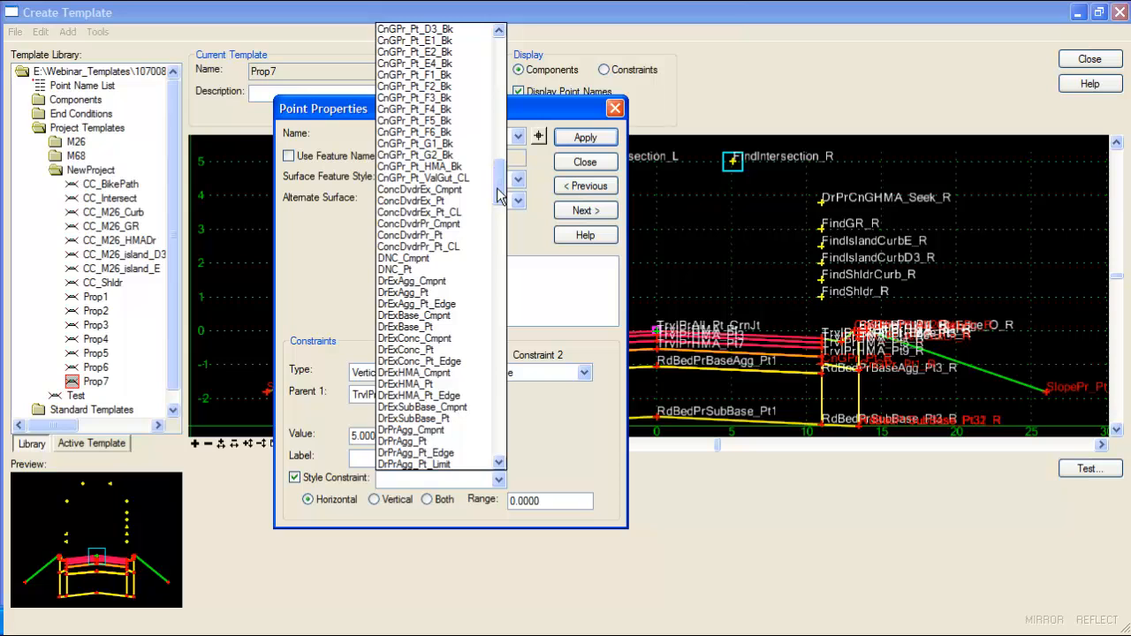
click(433, 257)
double_click(555, 500)
text(50)
click(536, 303)
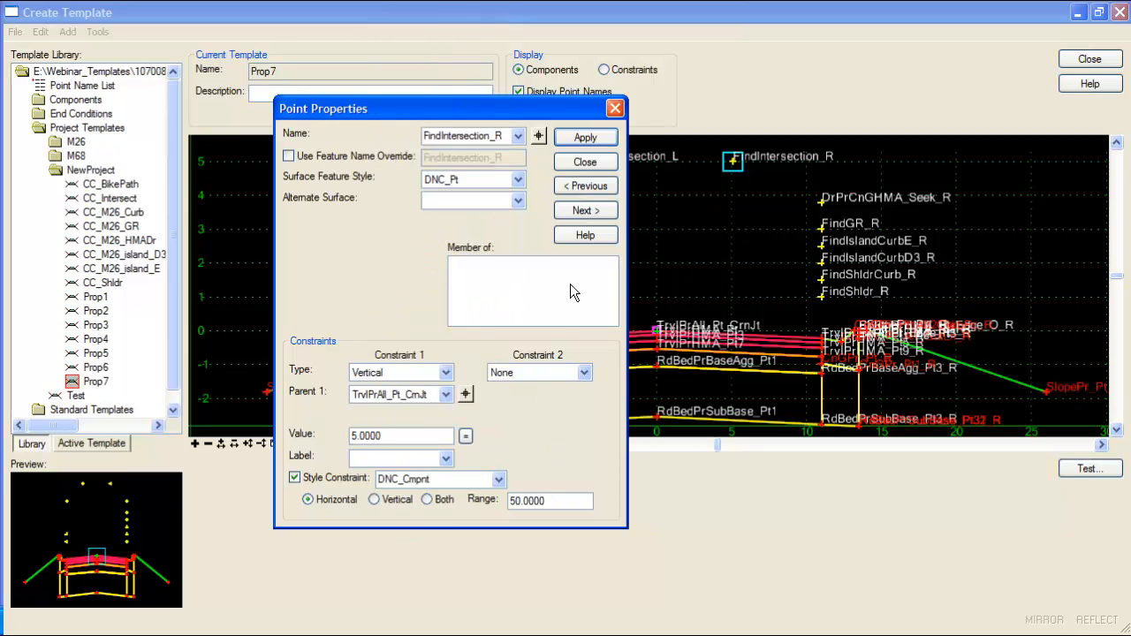
click(585, 138)
click(585, 162)
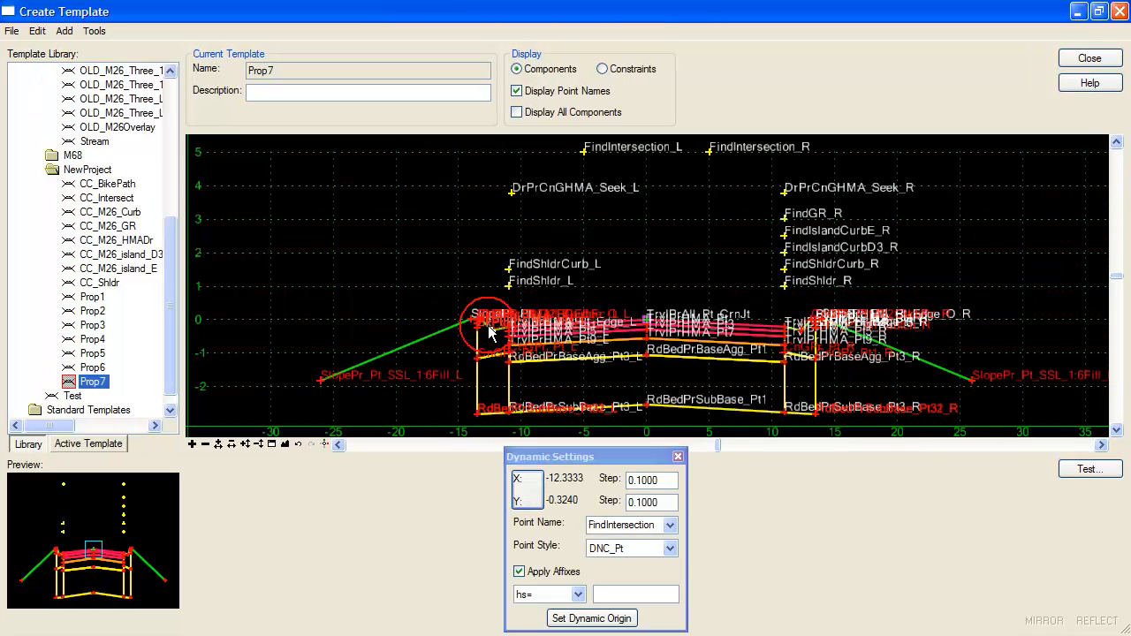
Step: From the CurbGut_Std_Pr_D2_L component, add a Horizontal display rule named LTFindIntersection with the description "Left Intersection is Found"
scroll(484, 335, up, 1)
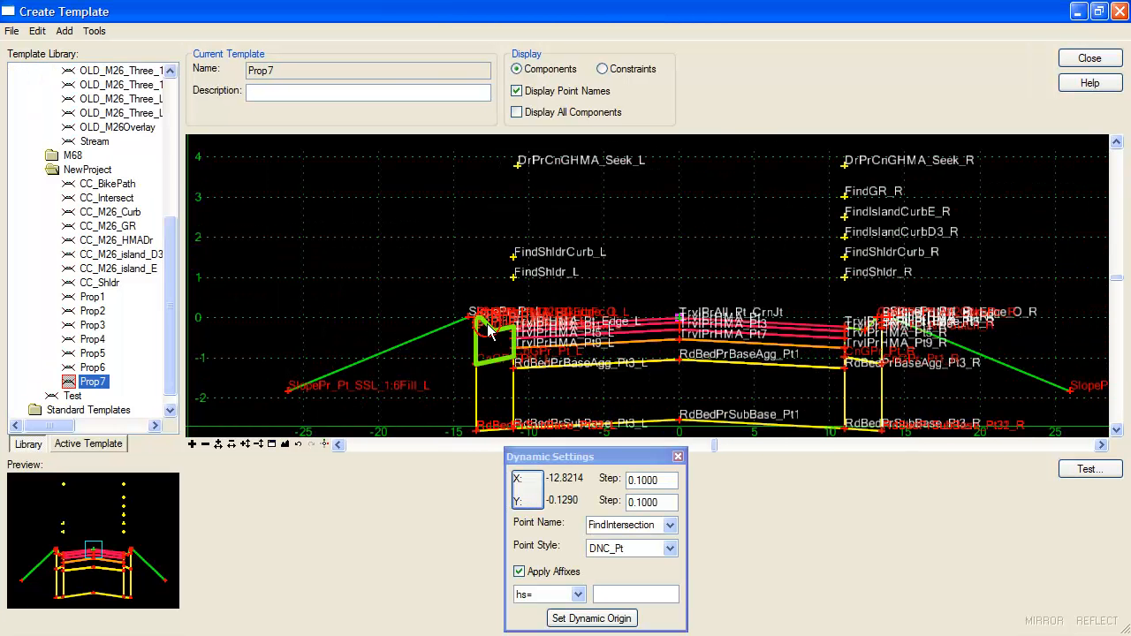
double_click(488, 331)
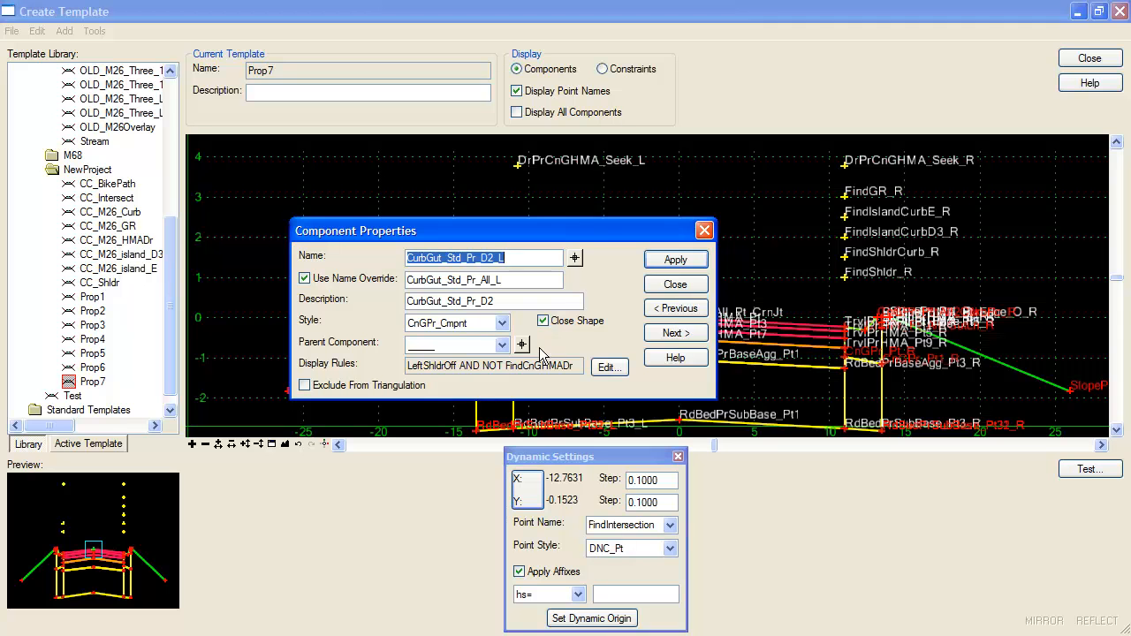
click(606, 367)
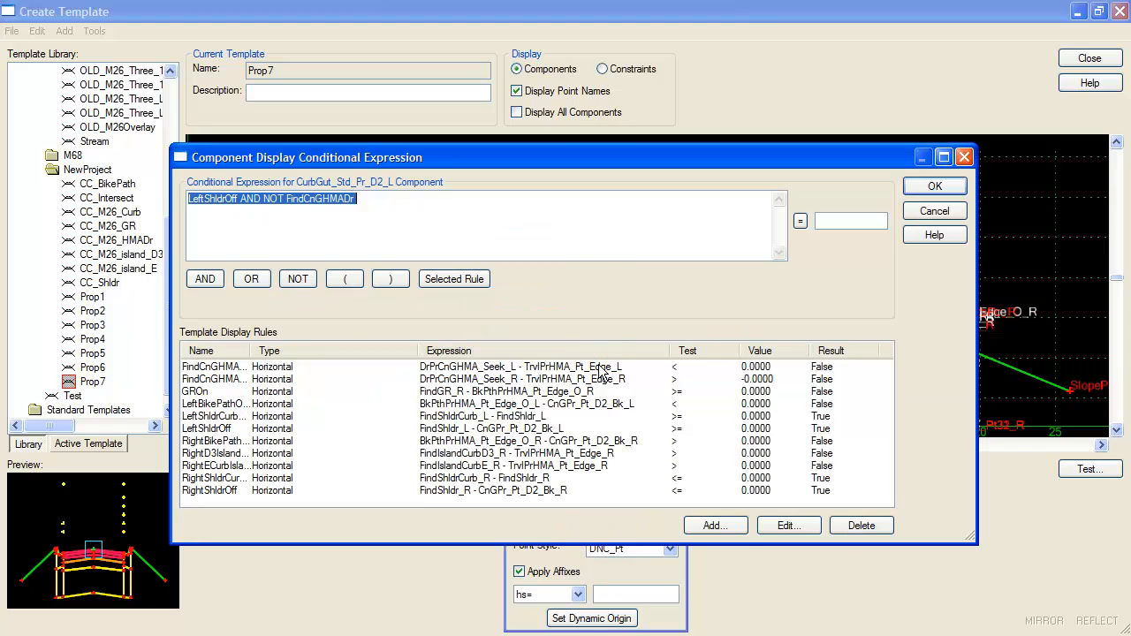
click(712, 526)
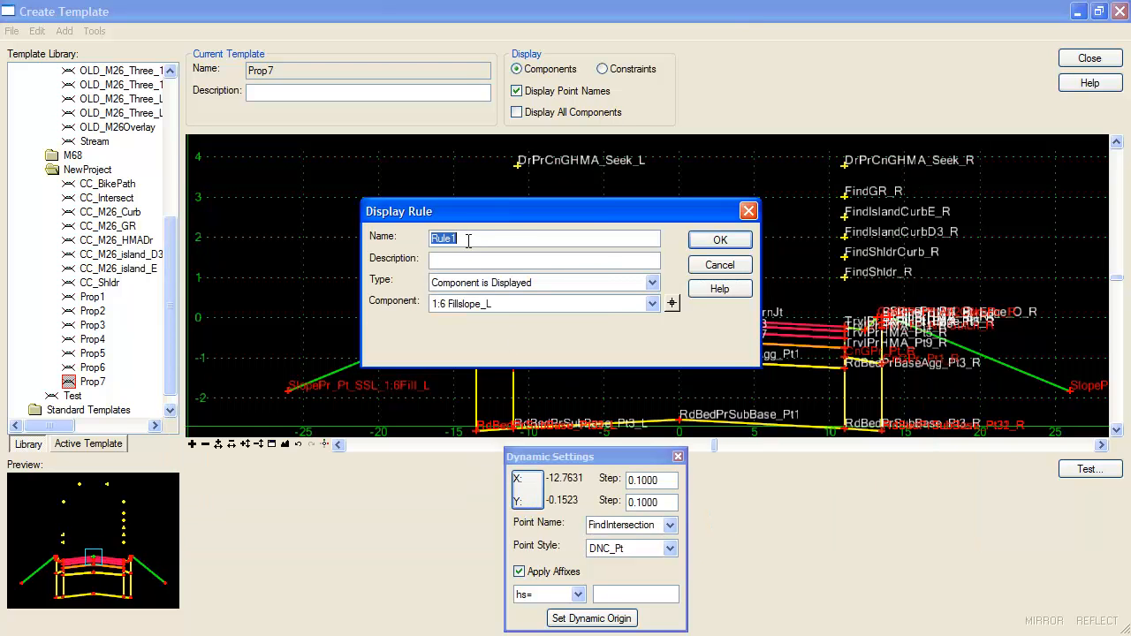
text(LTFindIntersection)
click(514, 262)
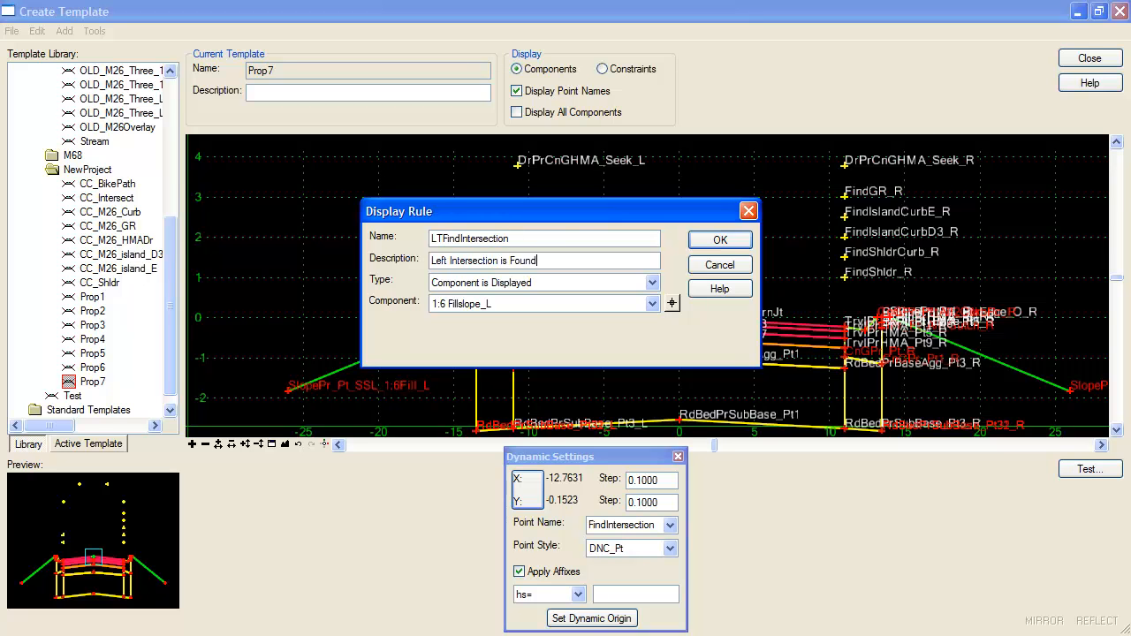
click(652, 282)
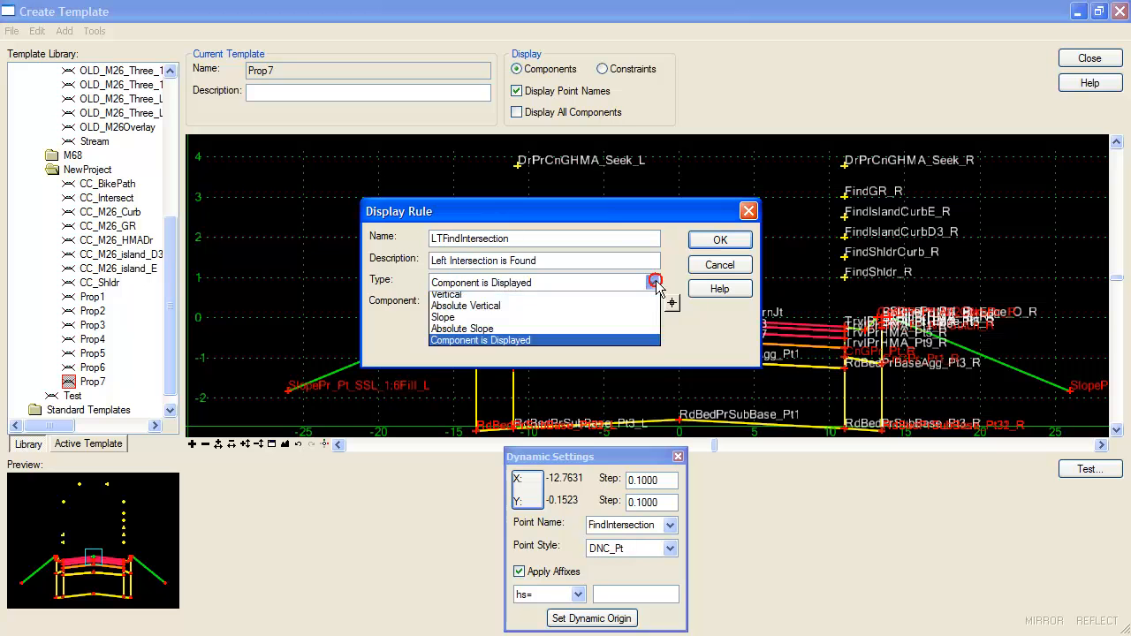
click(648, 299)
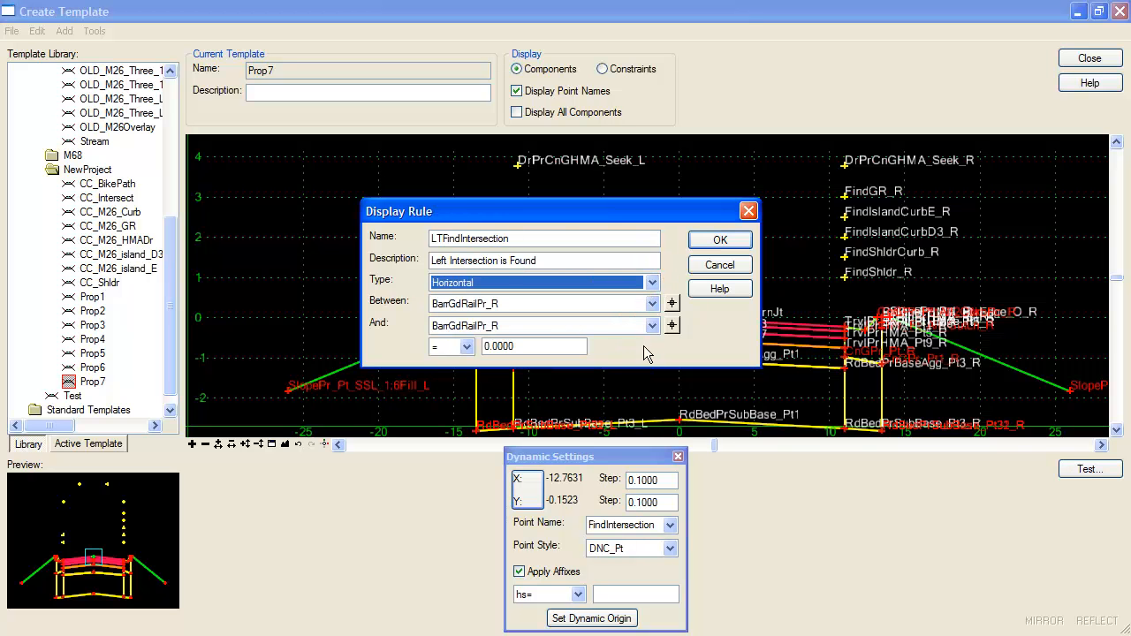
Step: Make the LTFindIntersection rule test that FindIntersection_L to TrvlPrHMA_Pt_Edge_L is <= 0
click(672, 304)
scroll(618, 265, down, 2)
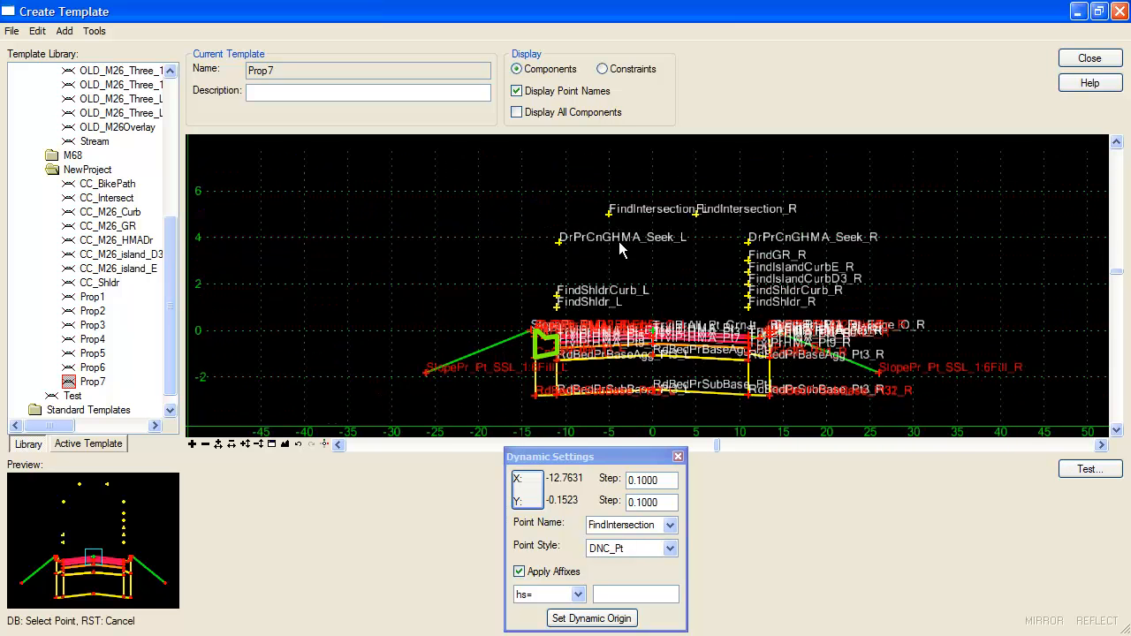
click(612, 223)
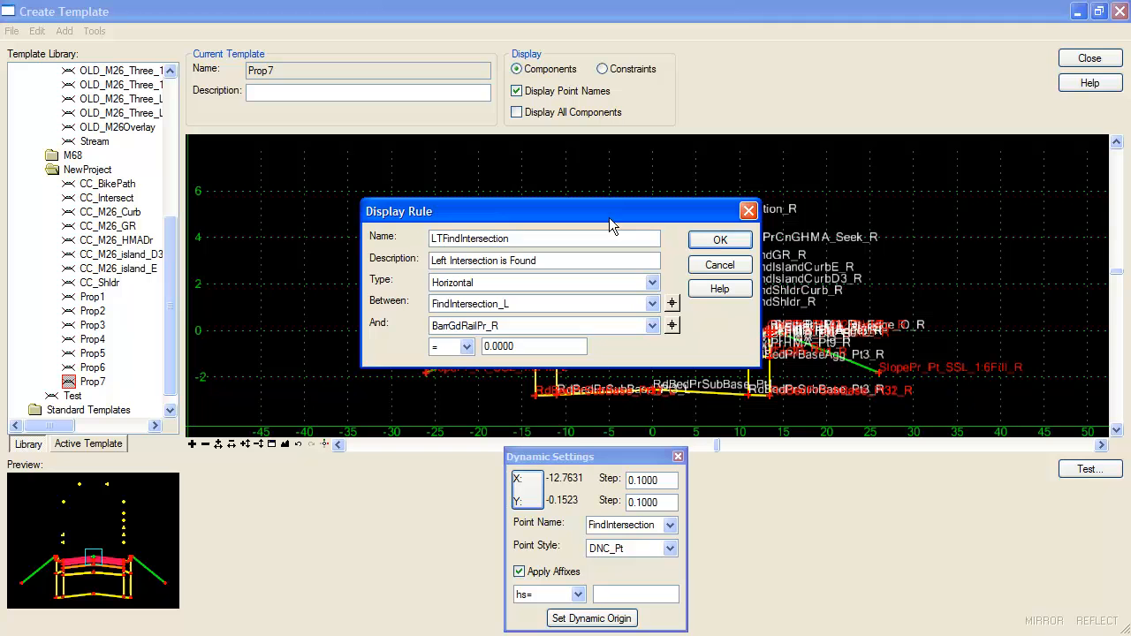
click(672, 325)
scroll(541, 349, up, 2)
click(534, 340)
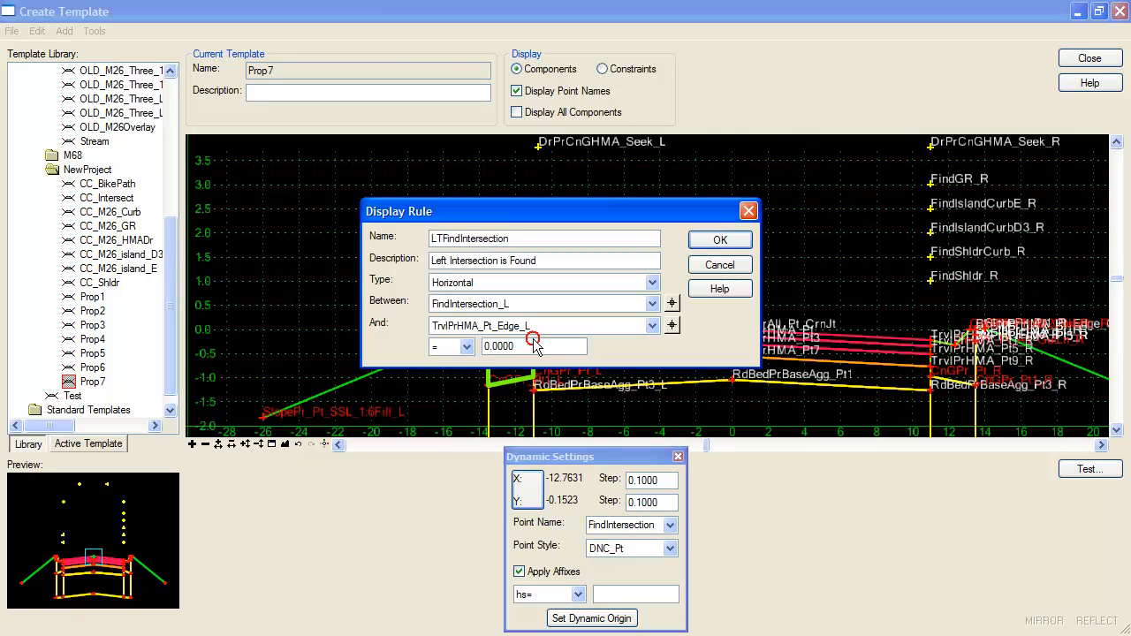
click(467, 347)
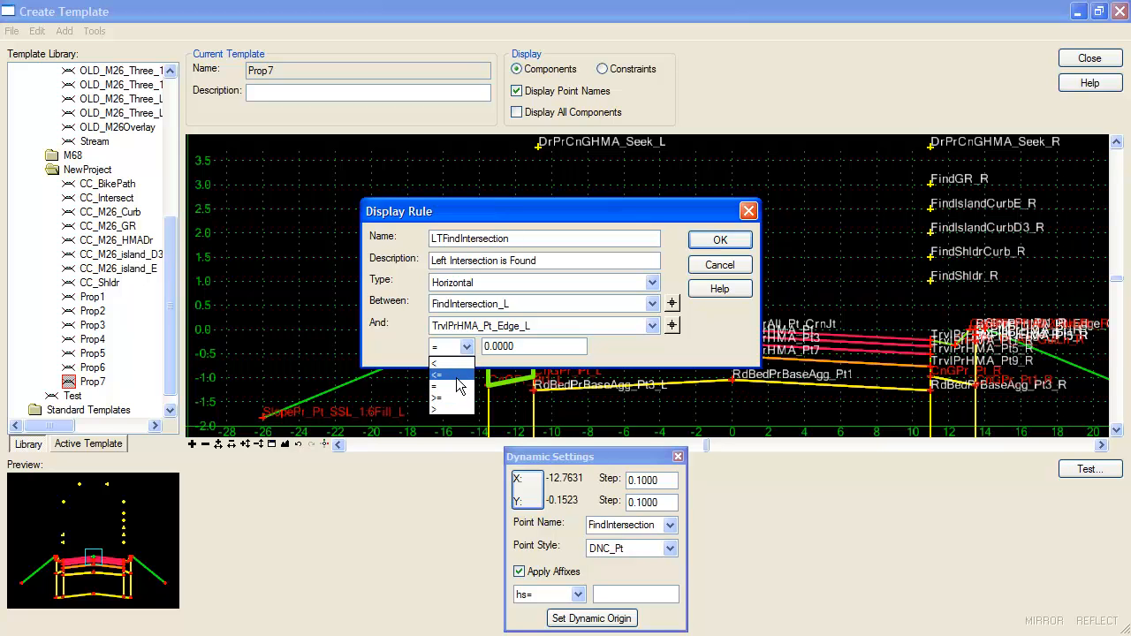
click(457, 379)
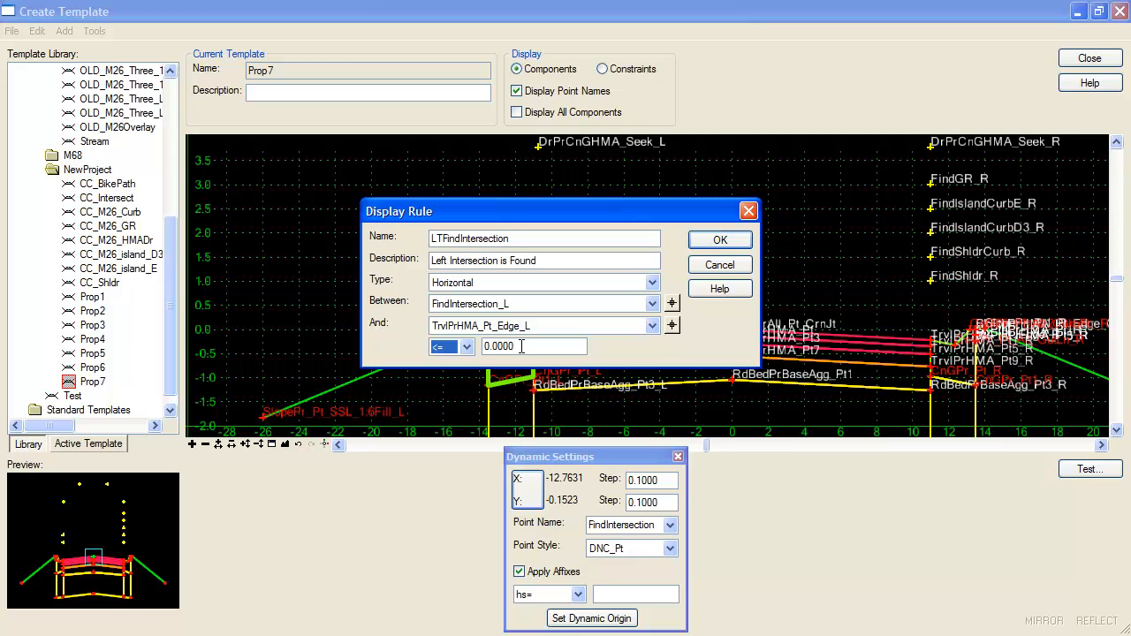
click(718, 241)
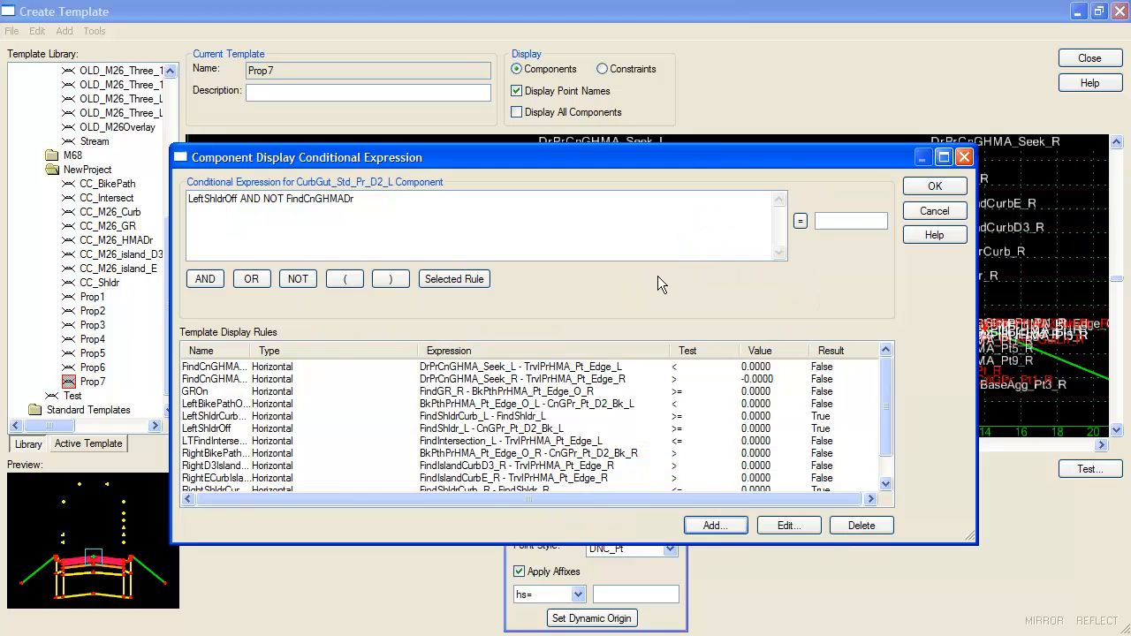
Step: Add a second Horizontal display rule named RTFindIntersection with the description "Right Intersection is Found"
click(711, 528)
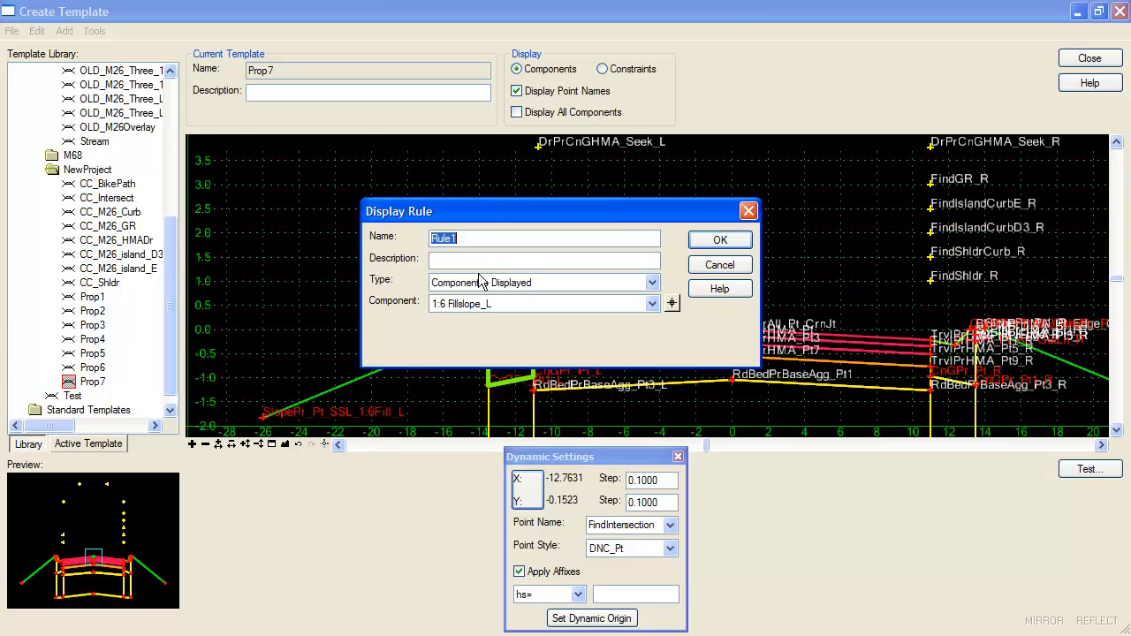
text(Right Intersection is Found)
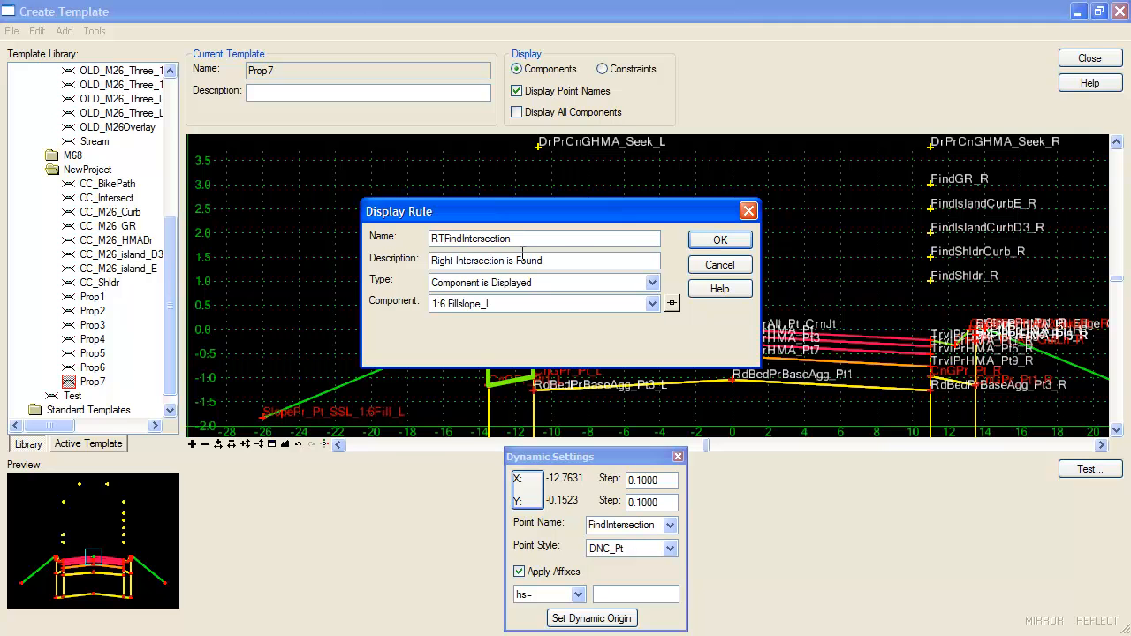
click(568, 283)
click(606, 301)
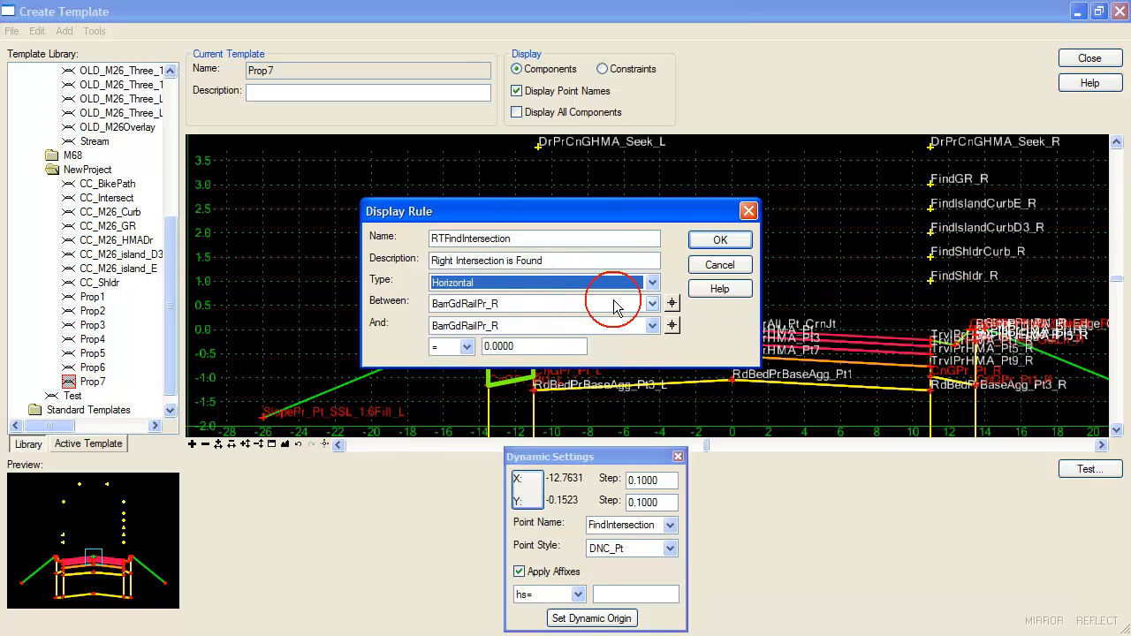
Step: Make the RTFindIntersection rule test that FindIntersection_R to TrvlPrHMA_Pt_Edge_R is >= 0
click(672, 304)
click(752, 178)
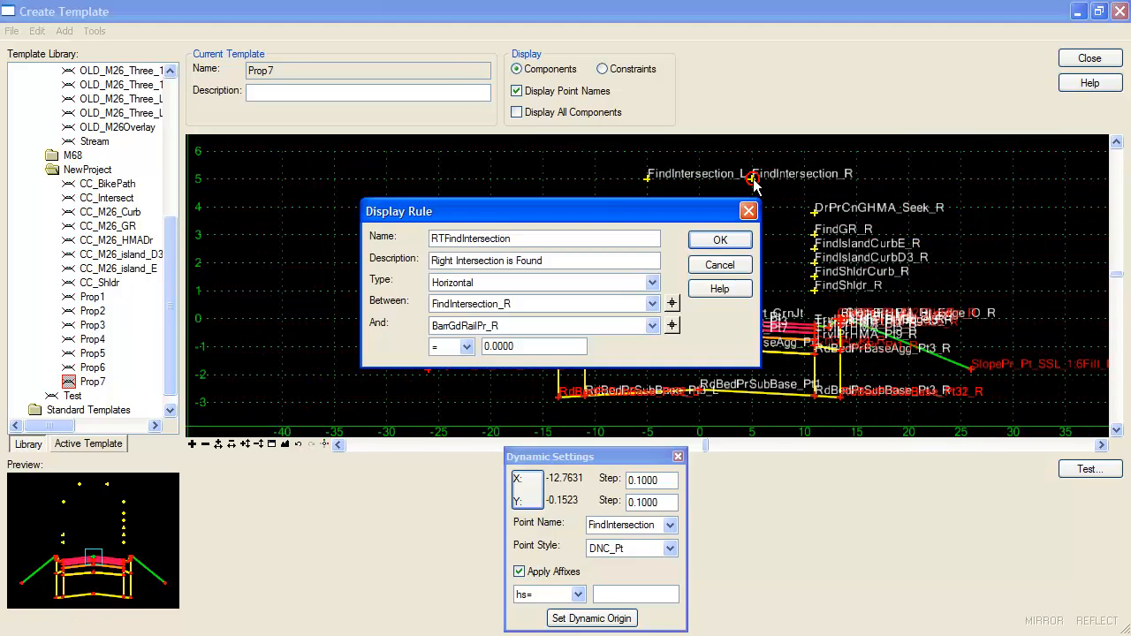
click(671, 325)
scroll(794, 329, up, 3)
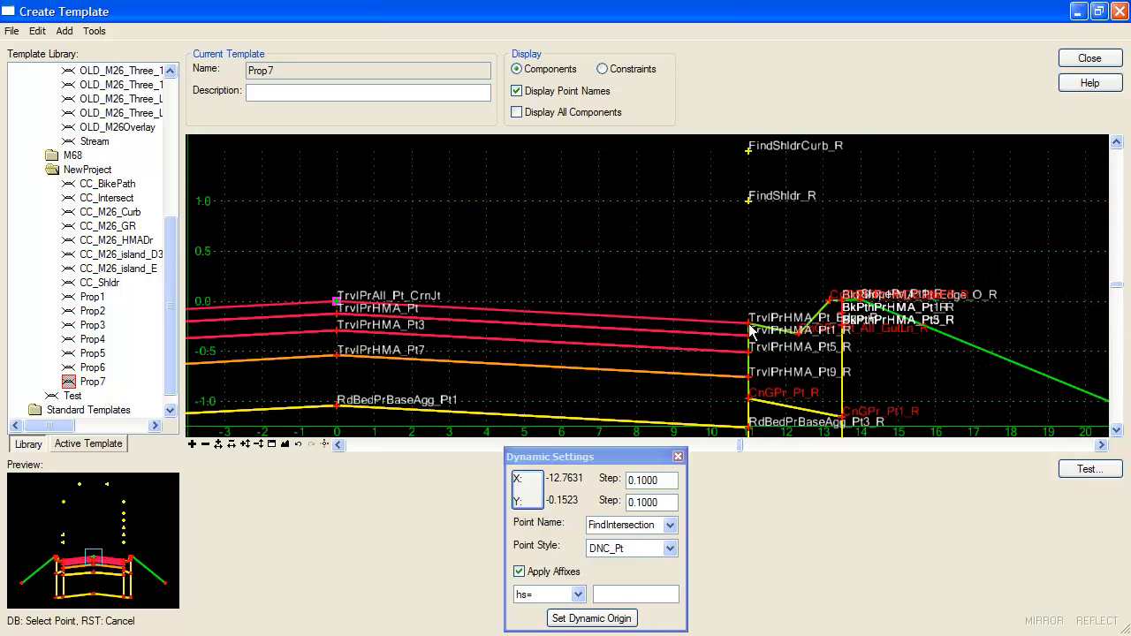
click(752, 331)
click(467, 346)
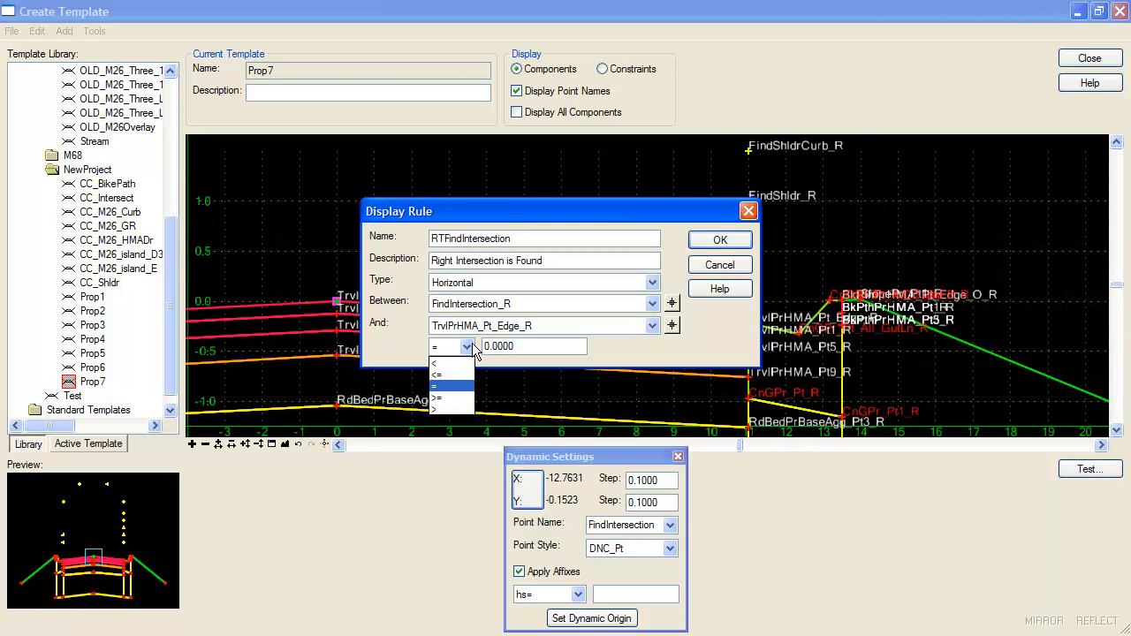
click(454, 399)
click(720, 239)
Step: Check the new rules in the template display rules, accept them and close the left curb component's properties
drag(884, 413, 882, 452)
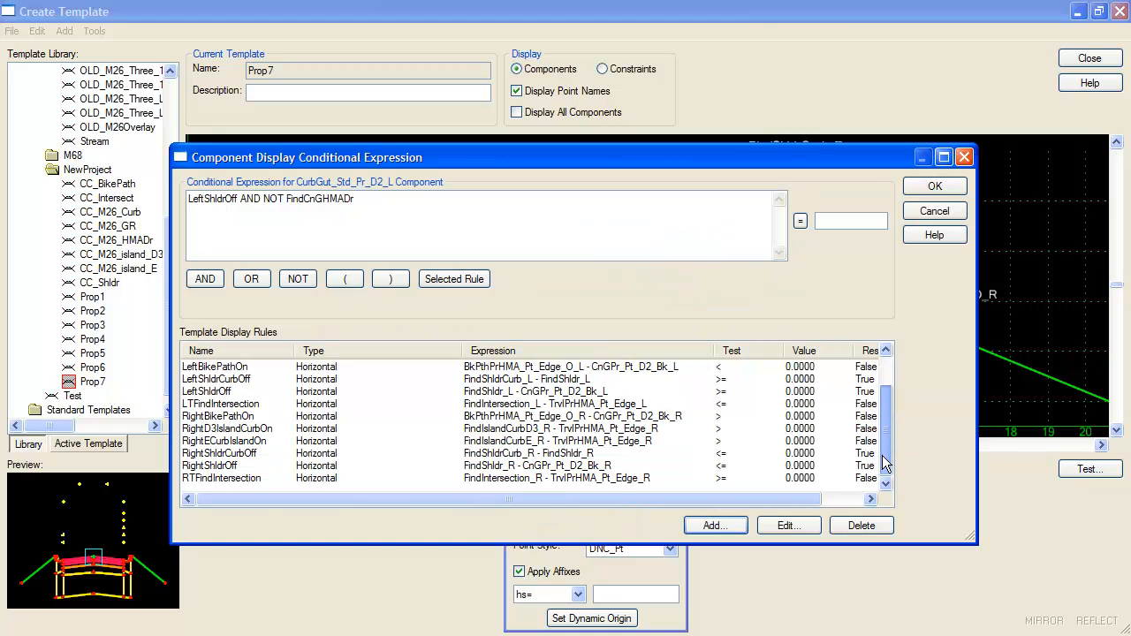
click(246, 405)
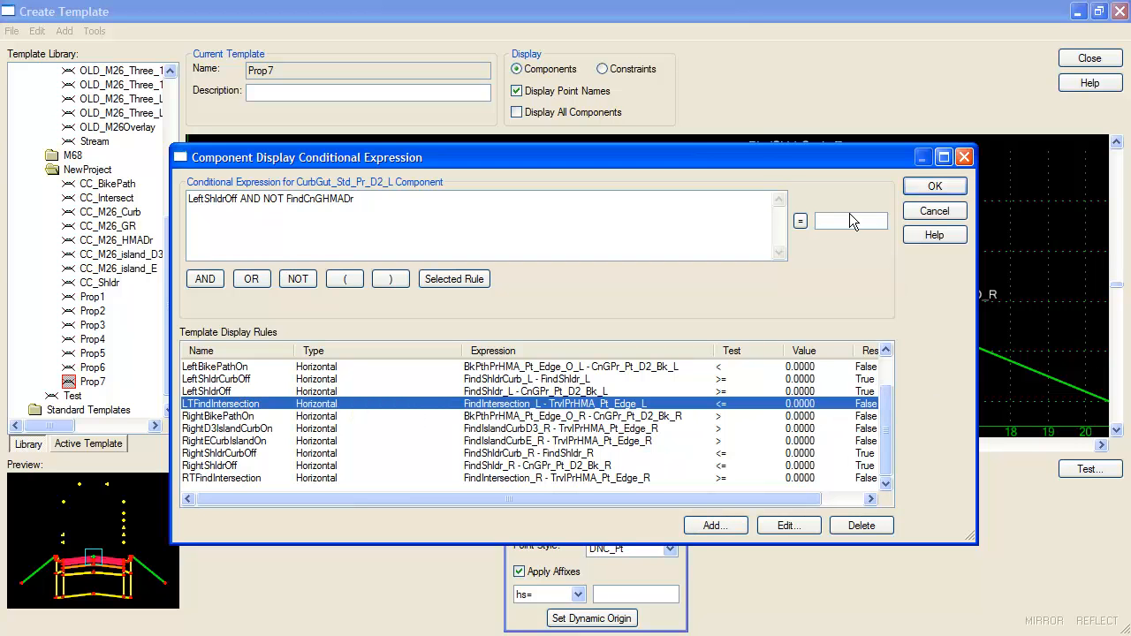
drag(755, 156, 770, 390)
click(784, 247)
click(690, 267)
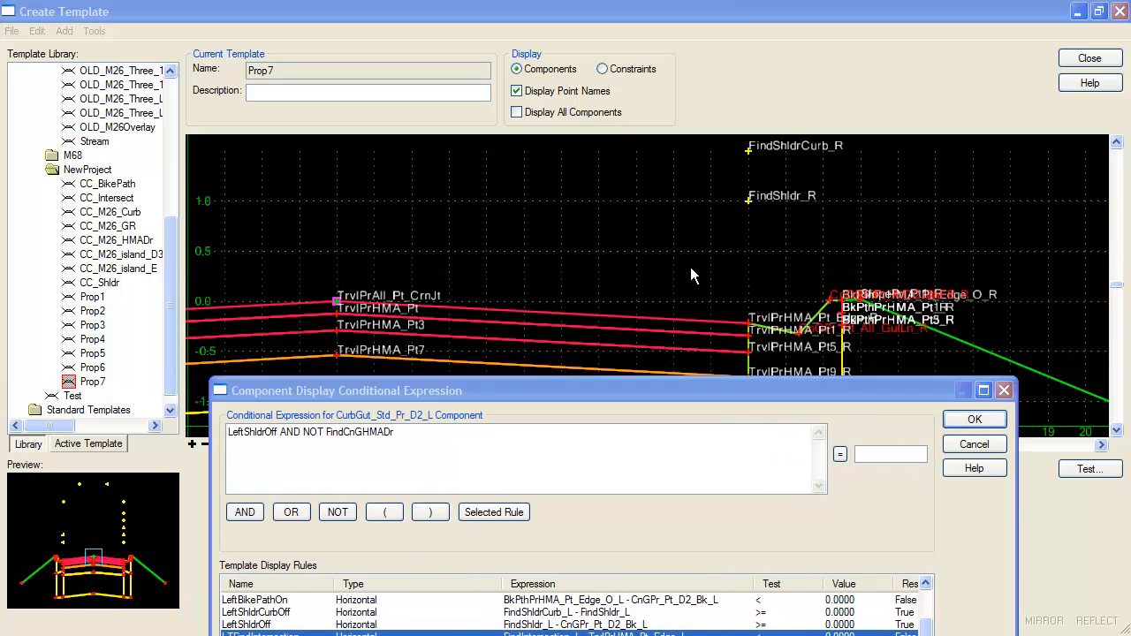
drag(864, 390, 837, 222)
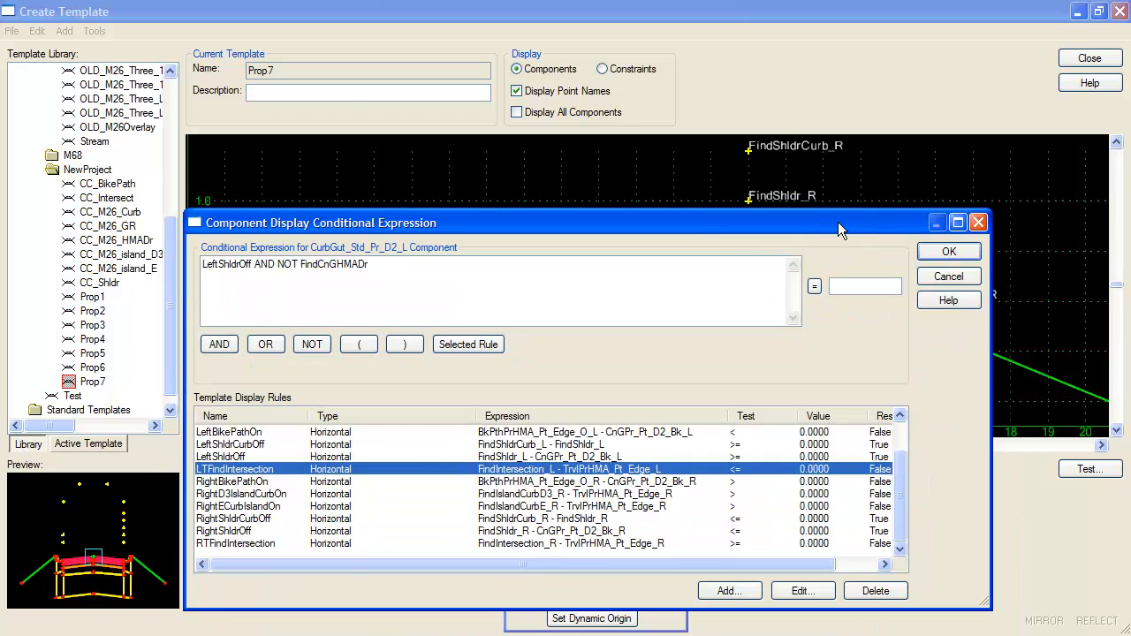
click(949, 252)
click(683, 284)
Step: Append AND NOT LTFindIntersection to the display expression of the CurbGut_Std_Pr_D2_L component
scroll(522, 293, down, 5)
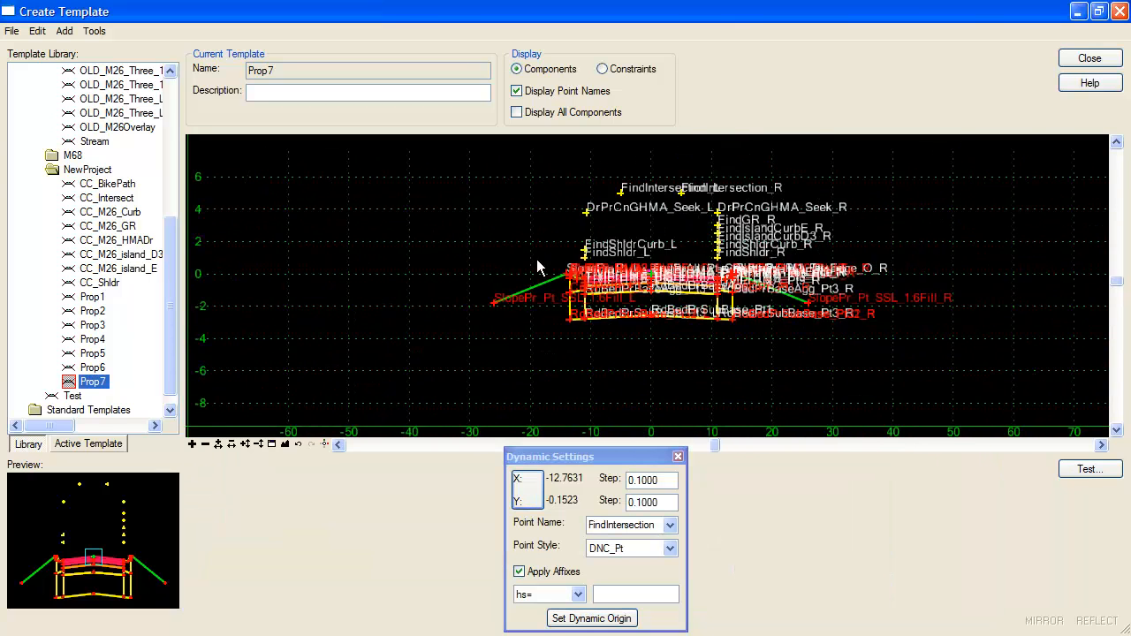
scroll(533, 305, up, 4)
click(524, 292)
double_click(524, 291)
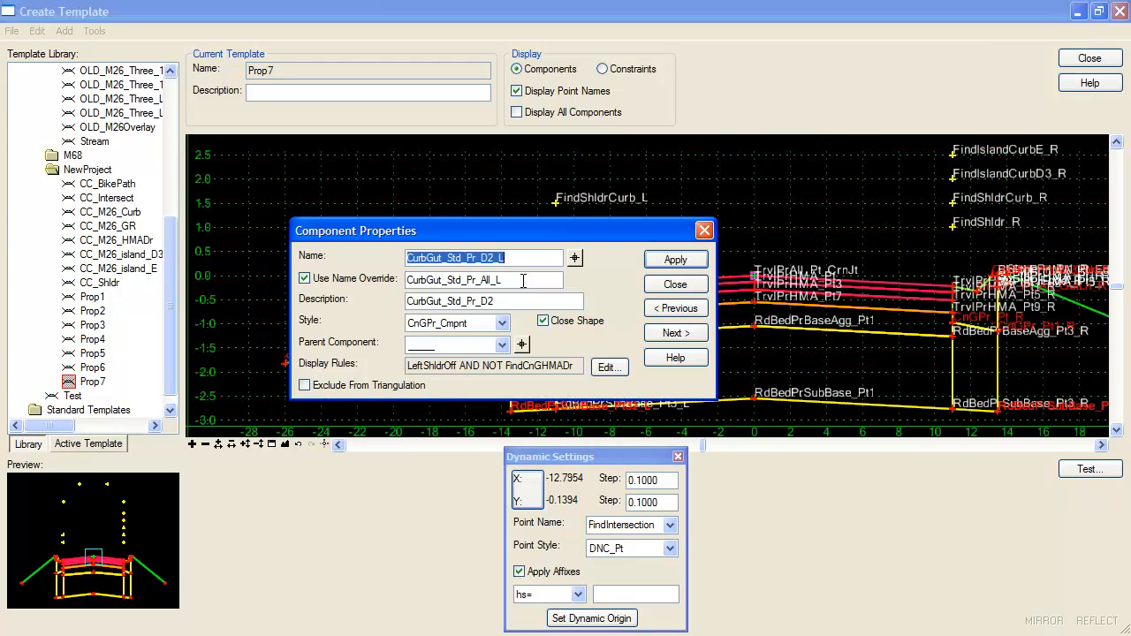
click(608, 367)
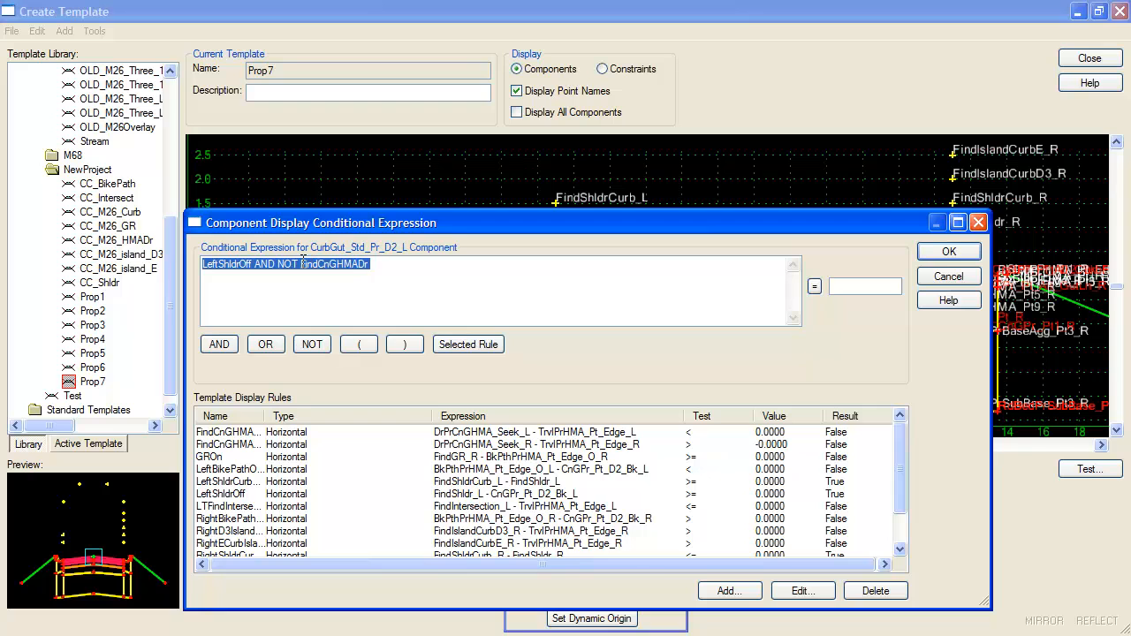
drag(204, 263, 237, 262)
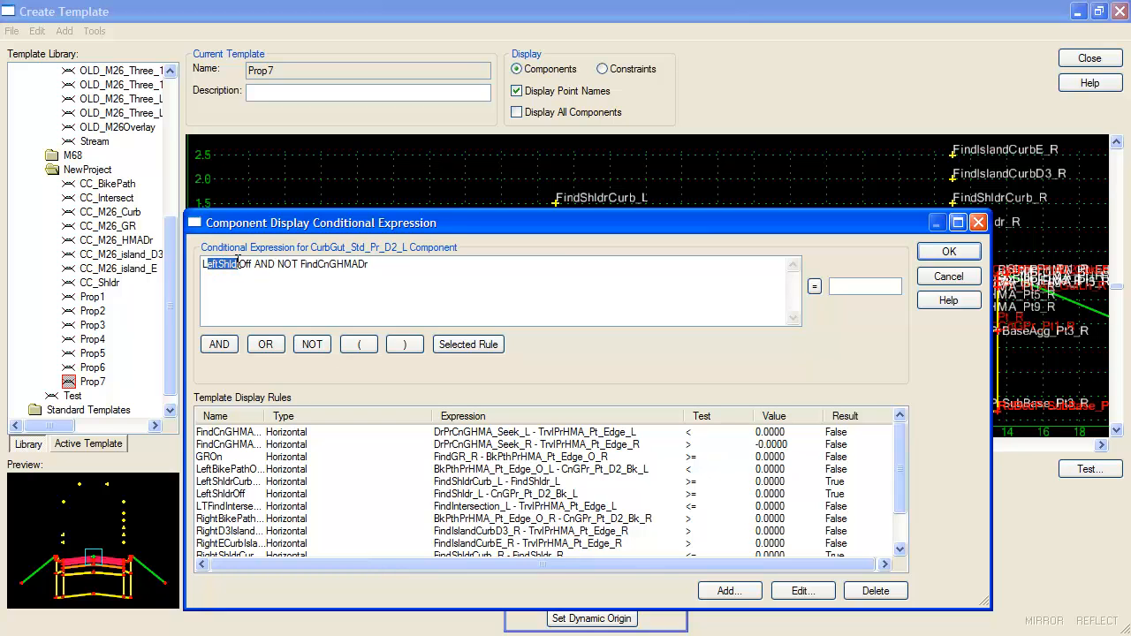
click(376, 263)
click(219, 345)
click(312, 345)
drag(281, 418, 303, 418)
click(256, 511)
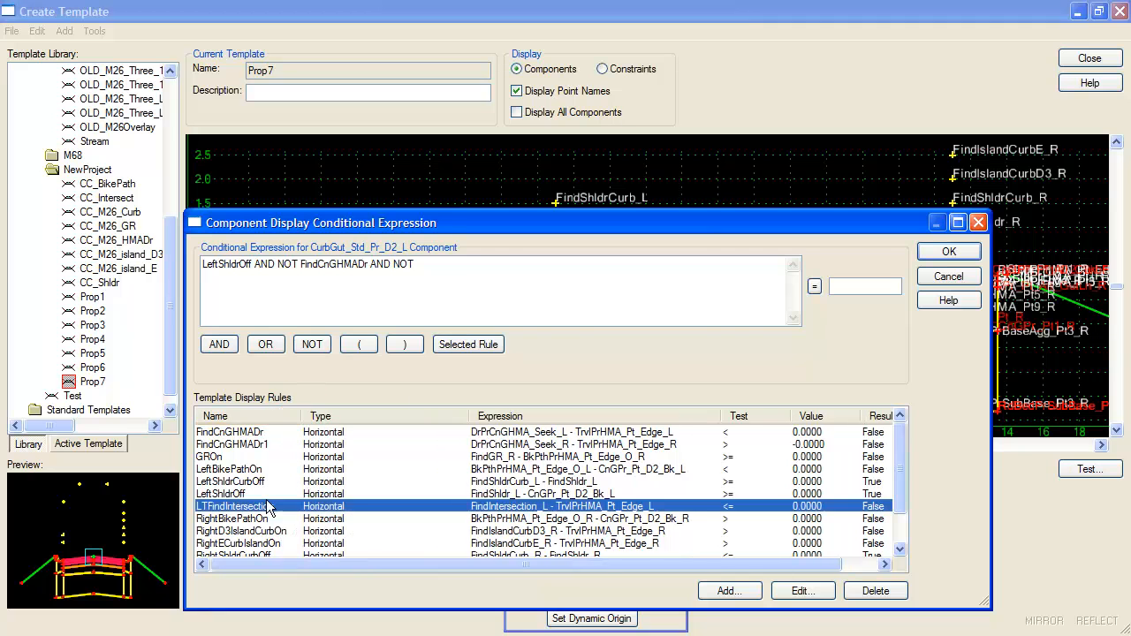
click(461, 345)
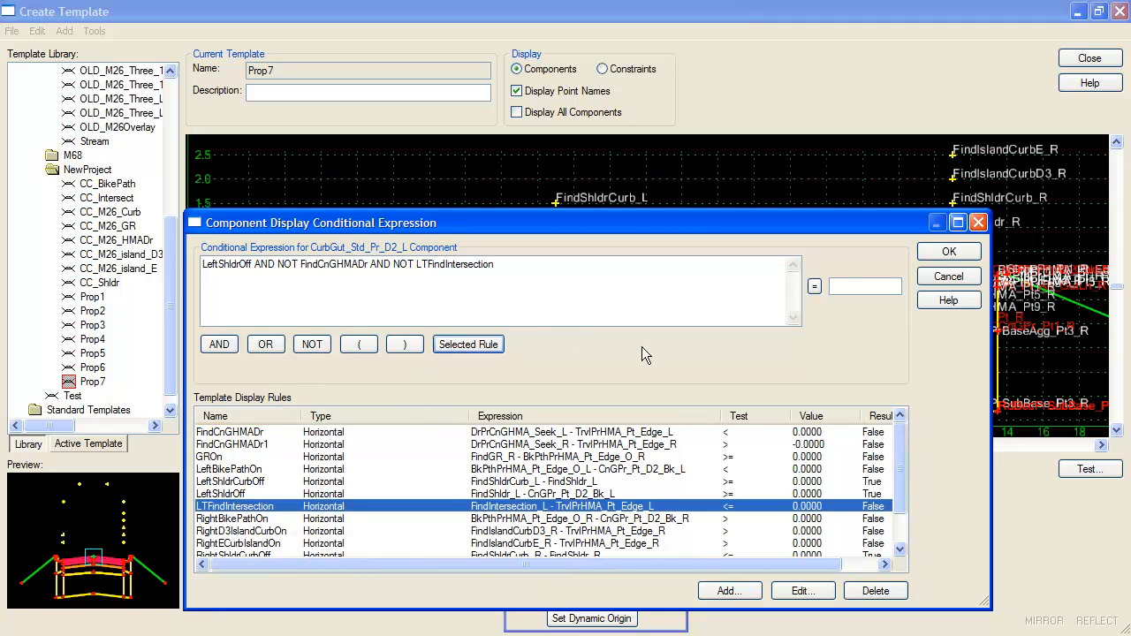
click(945, 253)
click(662, 283)
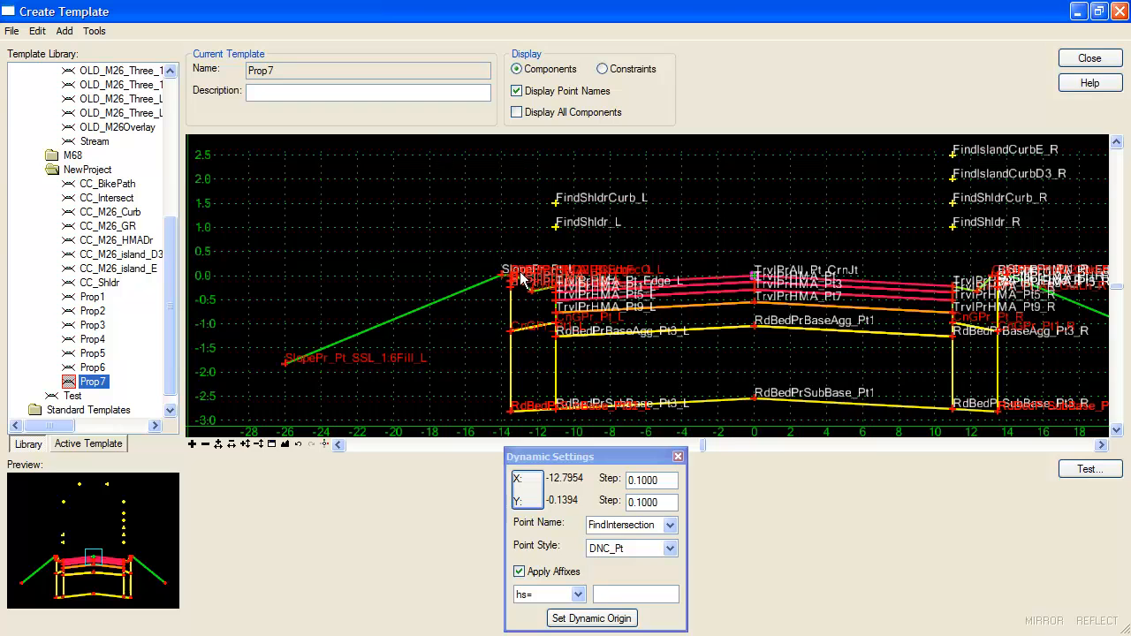
Step: Append AND NOT RTFindIntersection to the display expression of the CurbGut_Std_Pr_D2_R component
scroll(352, 331, down, 3)
scroll(530, 277, up, 3)
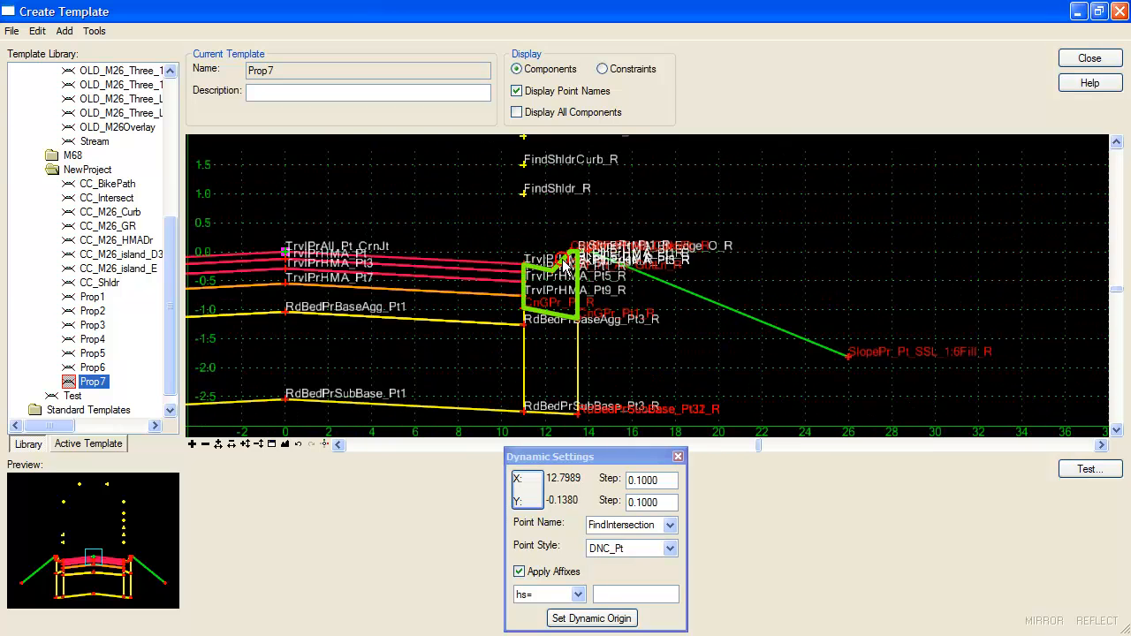
double_click(563, 264)
click(608, 367)
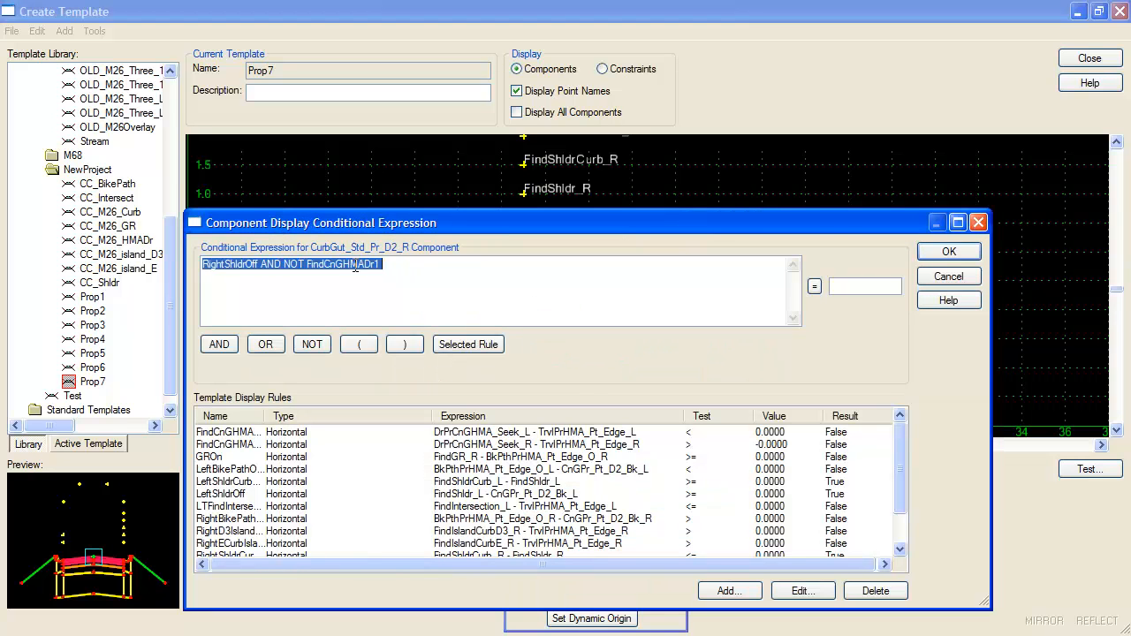
click(400, 267)
click(216, 344)
click(312, 344)
drag(262, 415, 291, 415)
scroll(313, 482, down, 1)
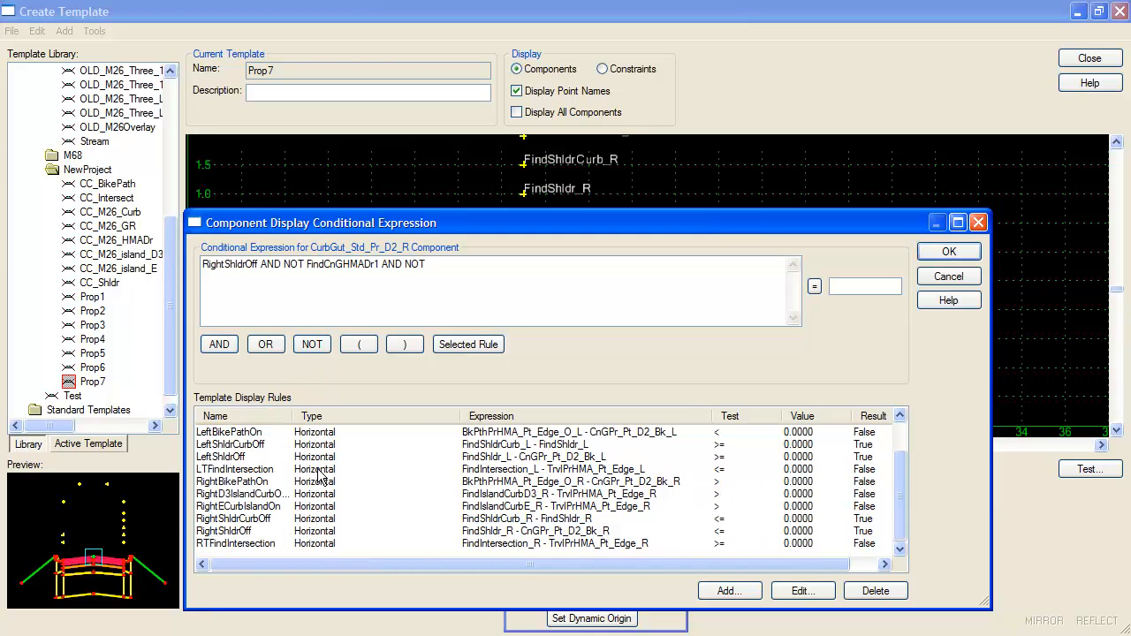
click(252, 544)
click(465, 345)
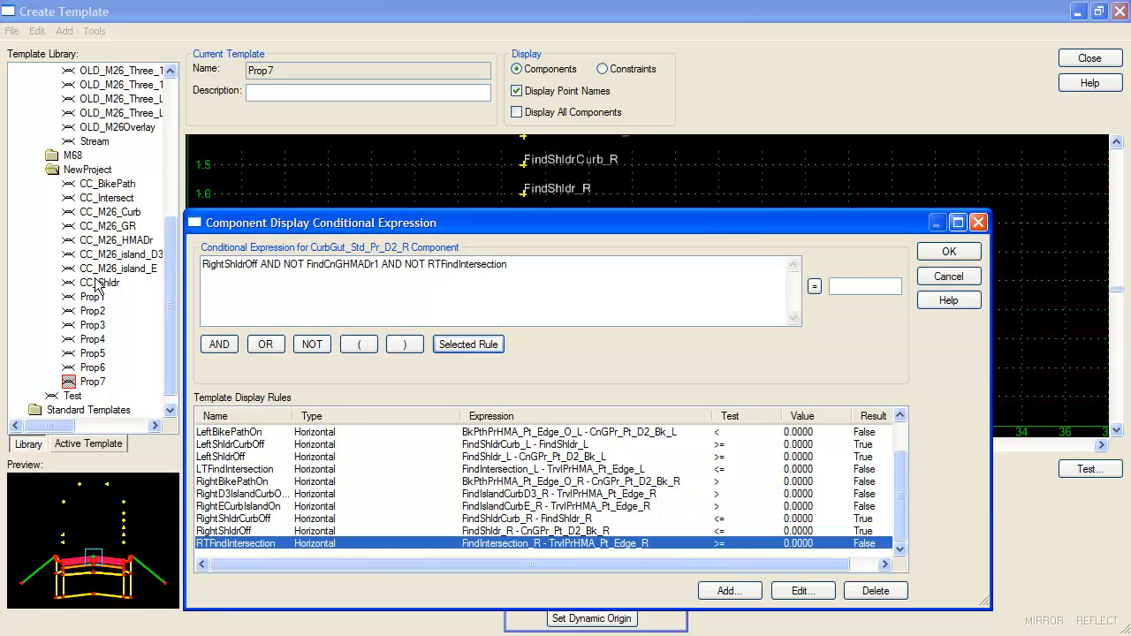
click(949, 253)
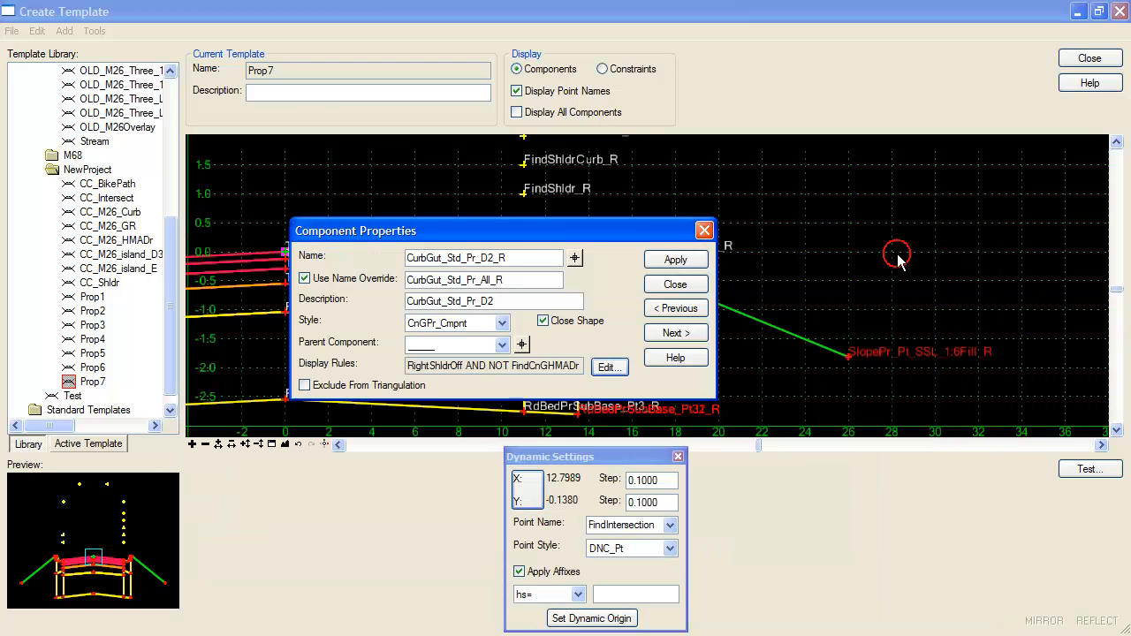
click(672, 283)
Step: Move point FindIntersection_R outward to about X 19.2 and FindIntersection_L outward to about X -16.7
scroll(669, 288, down, 3)
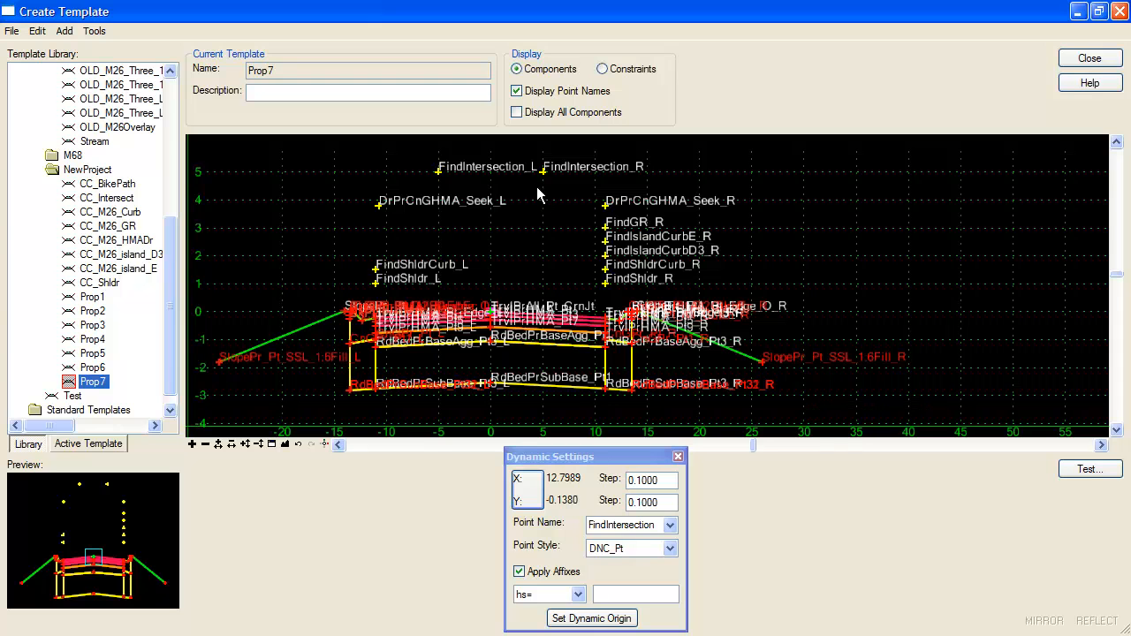
right_click(545, 176)
click(574, 207)
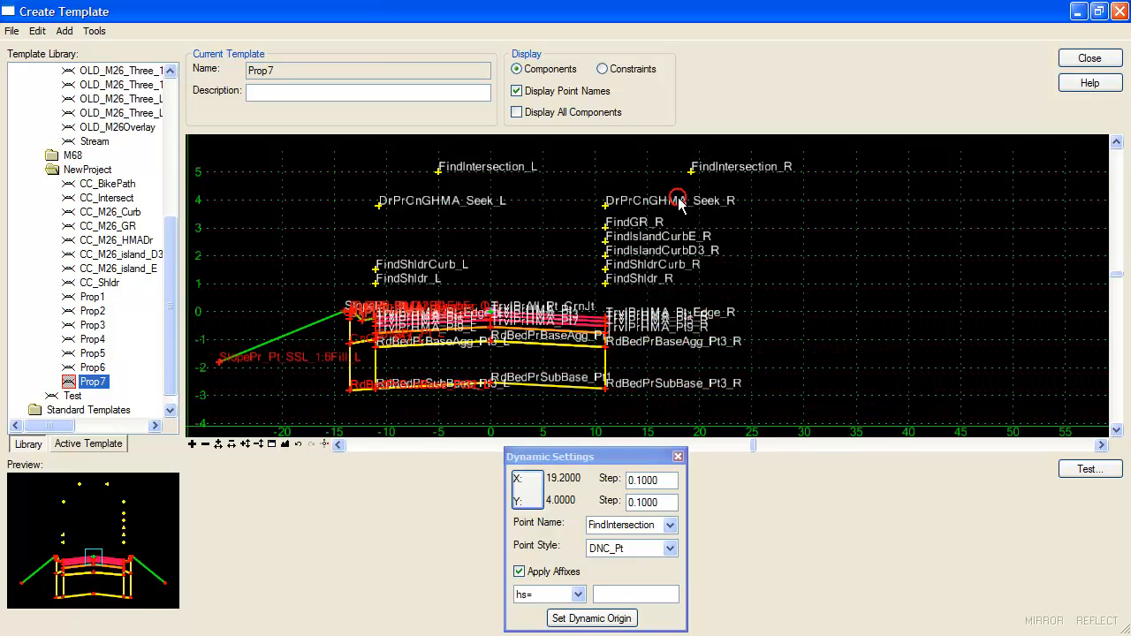
right_click(448, 179)
click(459, 207)
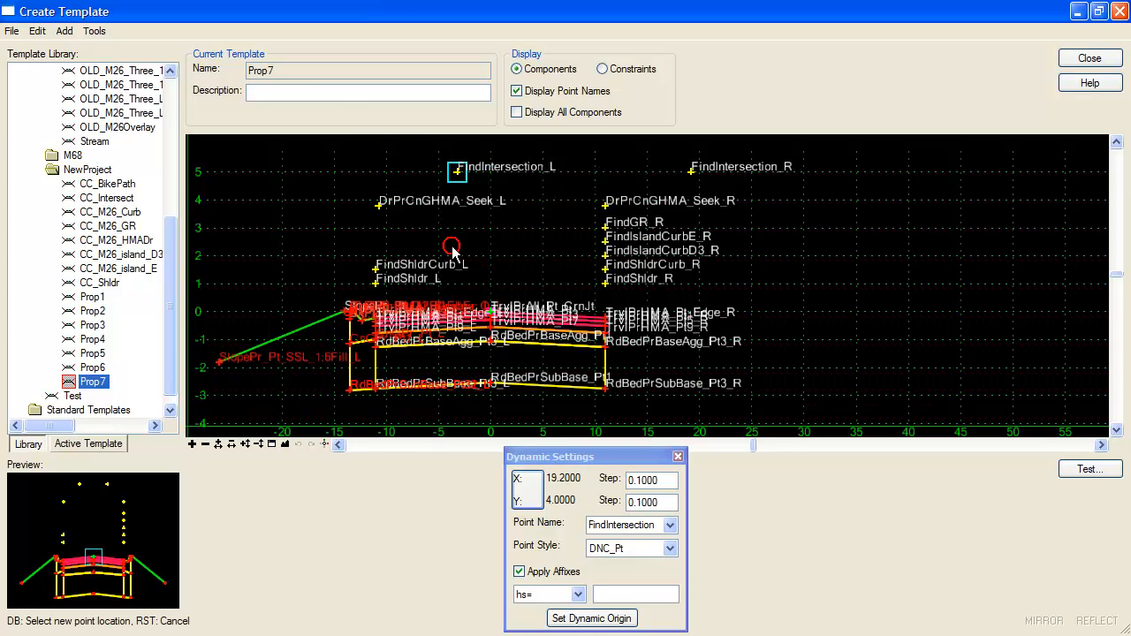
click(315, 178)
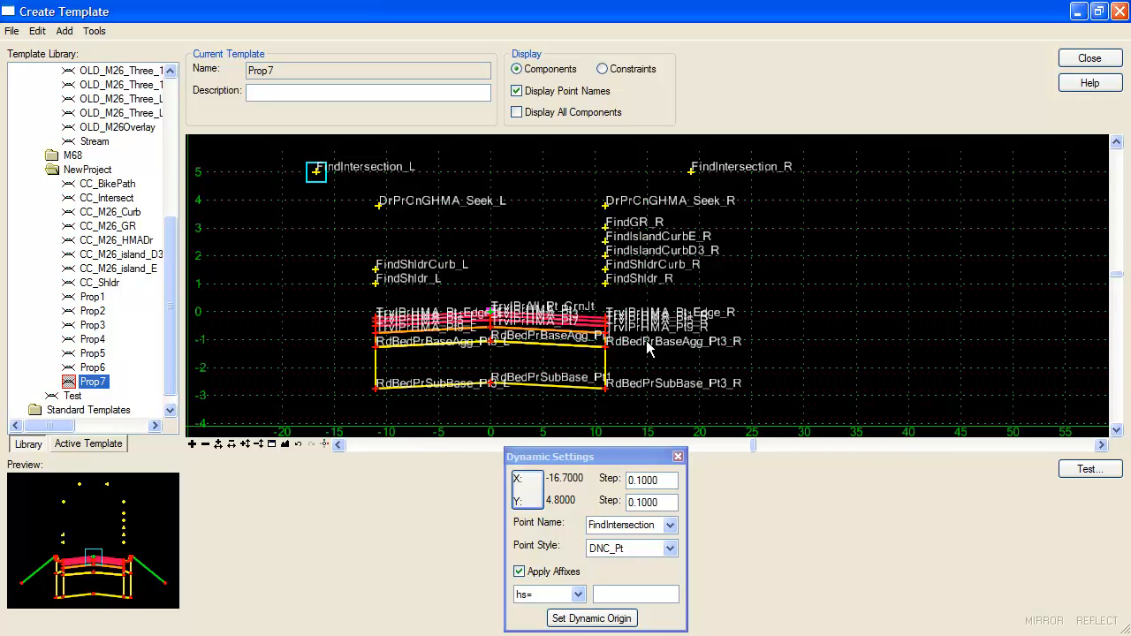
Step: Place the CC_Intersect template with mirroring on at the left lane edge point TrvlPrHMA_Pt_Edge_L
click(117, 200)
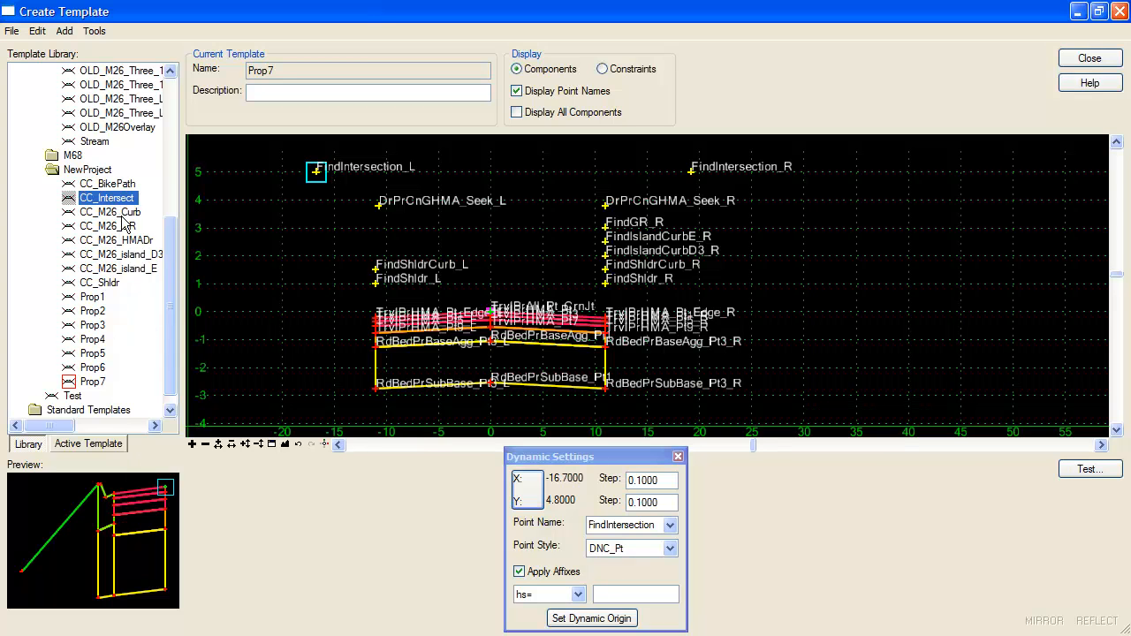
drag(126, 201, 337, 324)
right_click(338, 325)
click(357, 336)
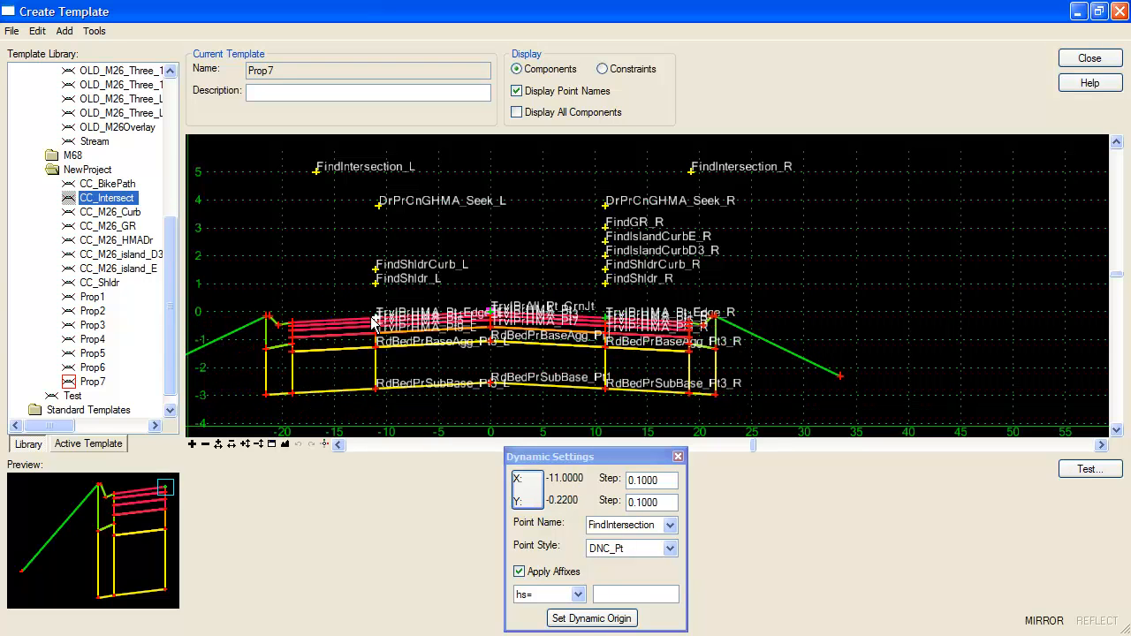
click(373, 325)
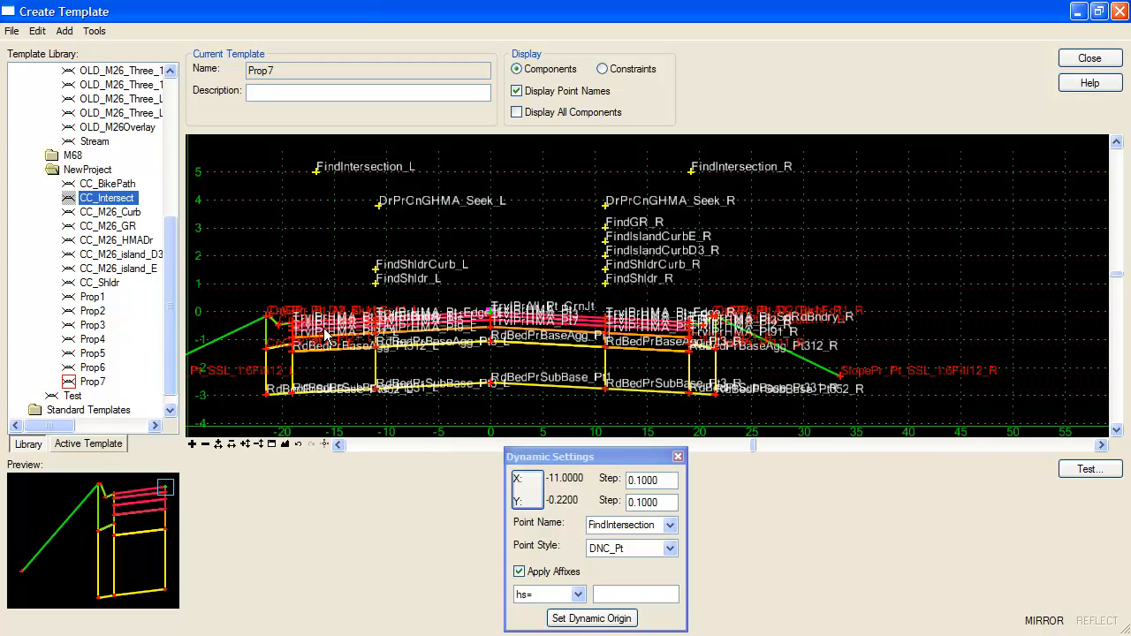
Step: Examine how the placed side-road components connect to the lane edges at TrvlPrHMA_Pt_Edge_L and TrvlPrHMA_Pt_Edge_R
scroll(375, 339, up, 3)
scroll(402, 313, down, 2)
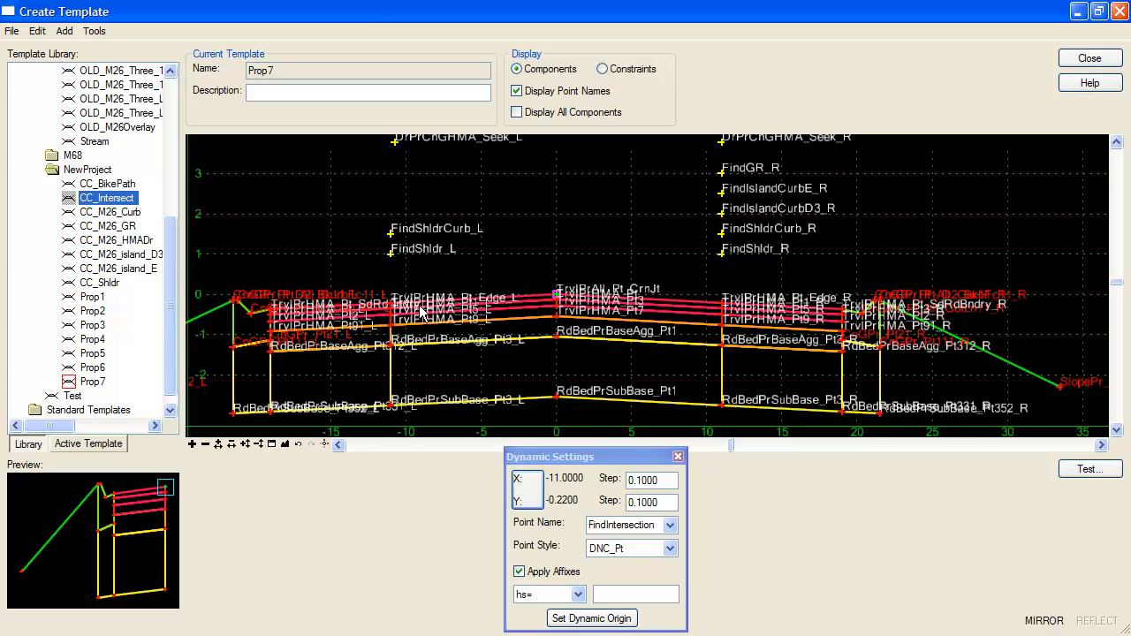
scroll(422, 309, down, 2)
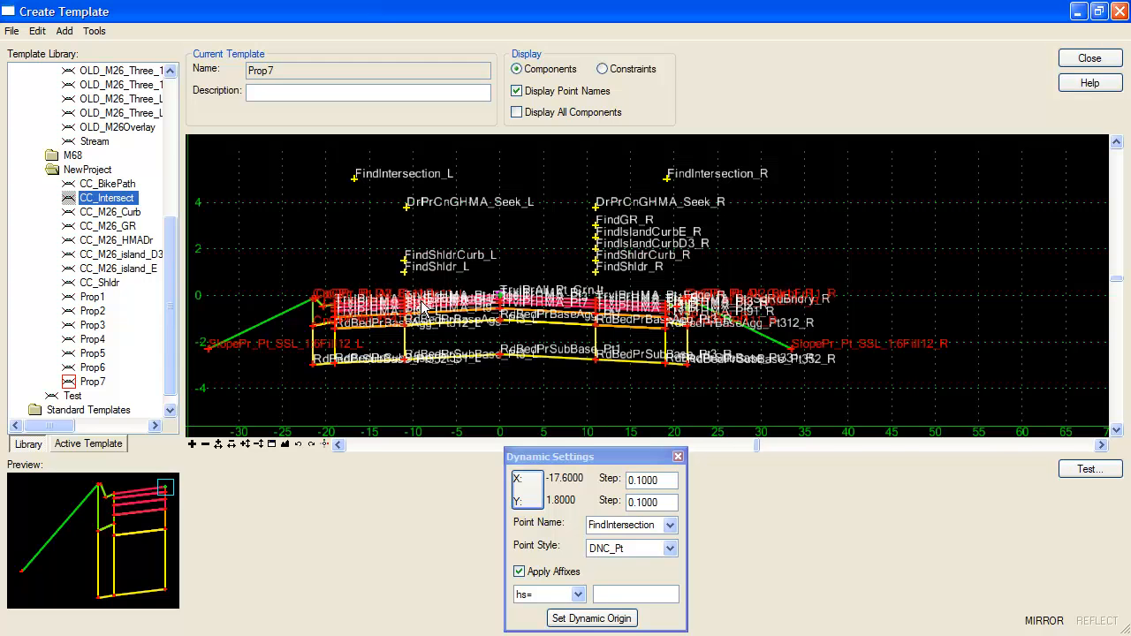
scroll(424, 311, up, 3)
scroll(420, 307, up, 1)
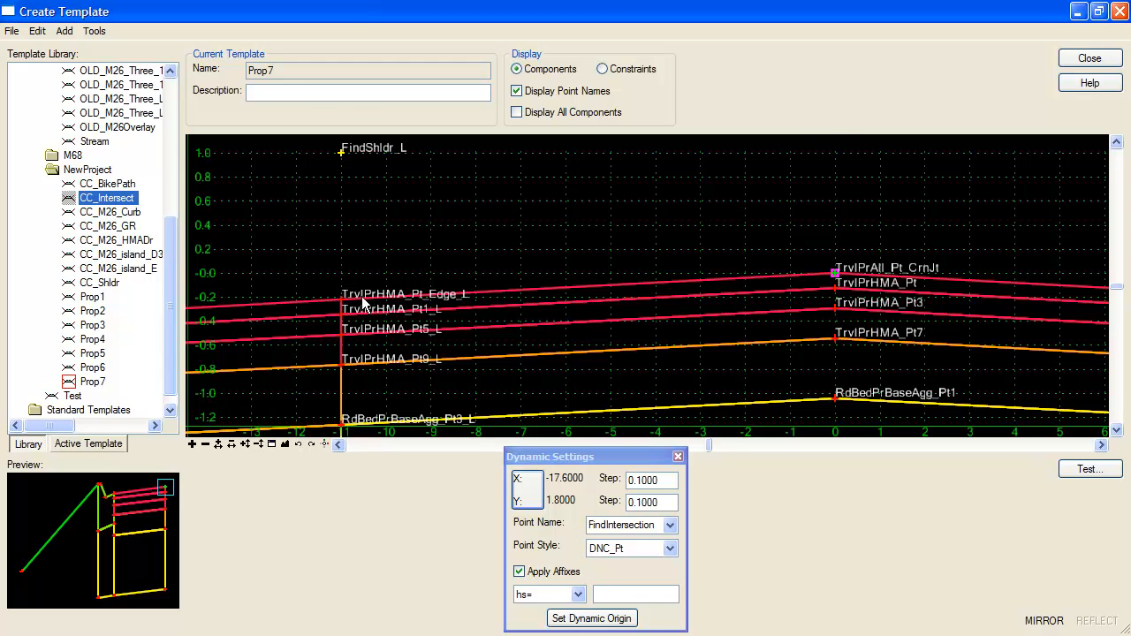
scroll(433, 303, down, 2)
scroll(466, 304, down, 1)
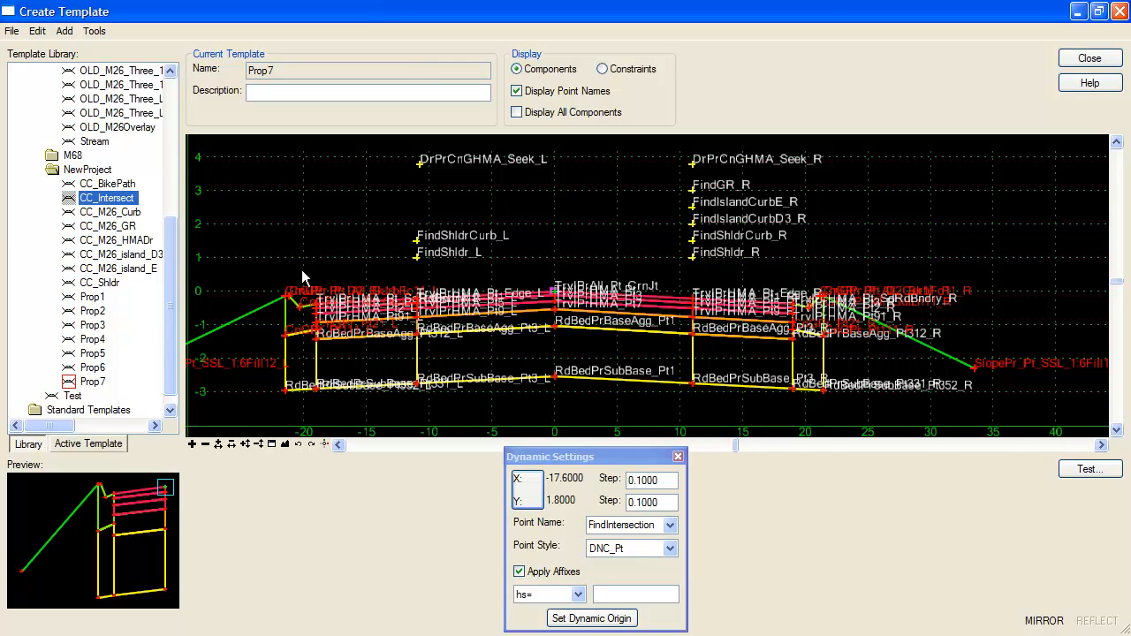
scroll(353, 304, down, 1)
Step: Make the Surf_HMA_Pavt_Pr_Cse:Top_L component display only under the LTFindIntersection rule
scroll(347, 295, up, 1)
scroll(347, 295, up, 3)
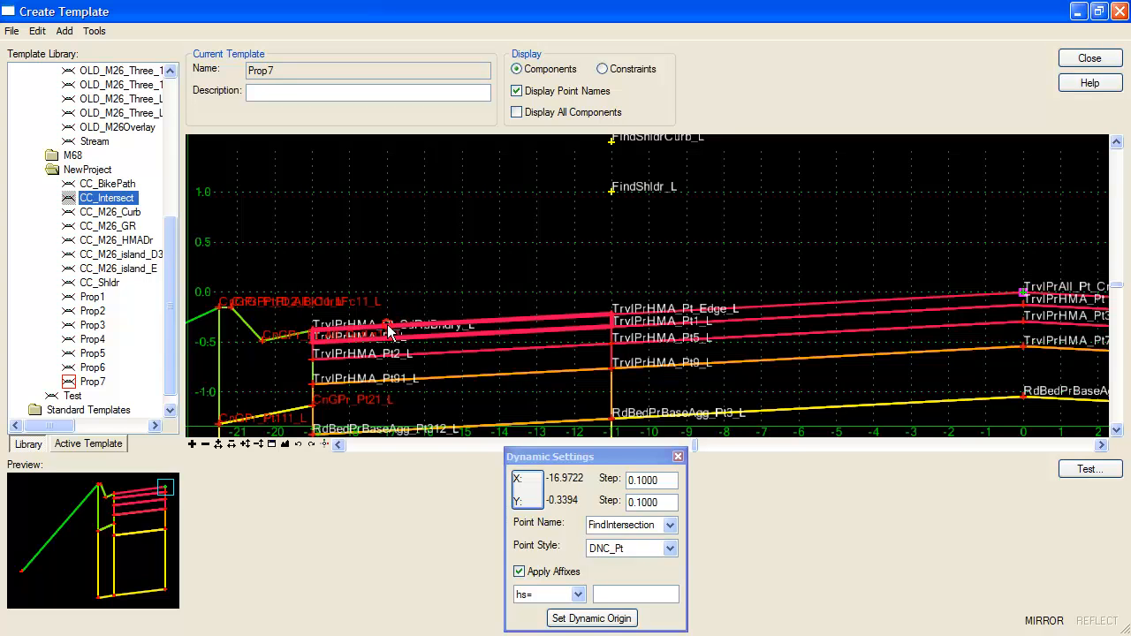
double_click(389, 330)
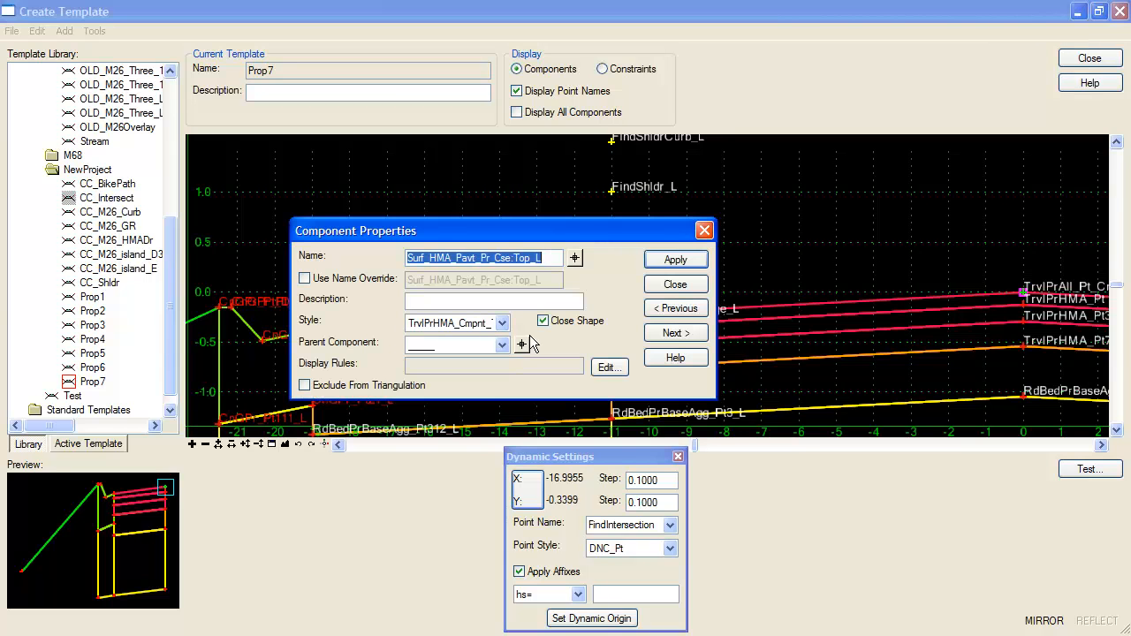
click(606, 367)
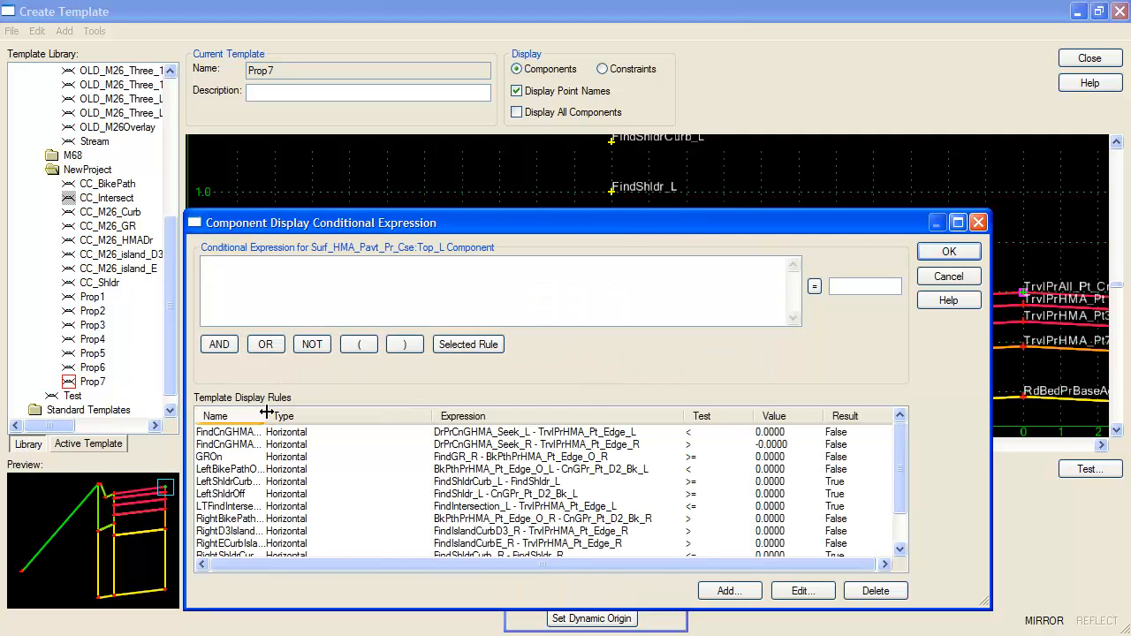
drag(263, 415, 347, 416)
click(260, 507)
click(461, 344)
click(944, 252)
click(675, 260)
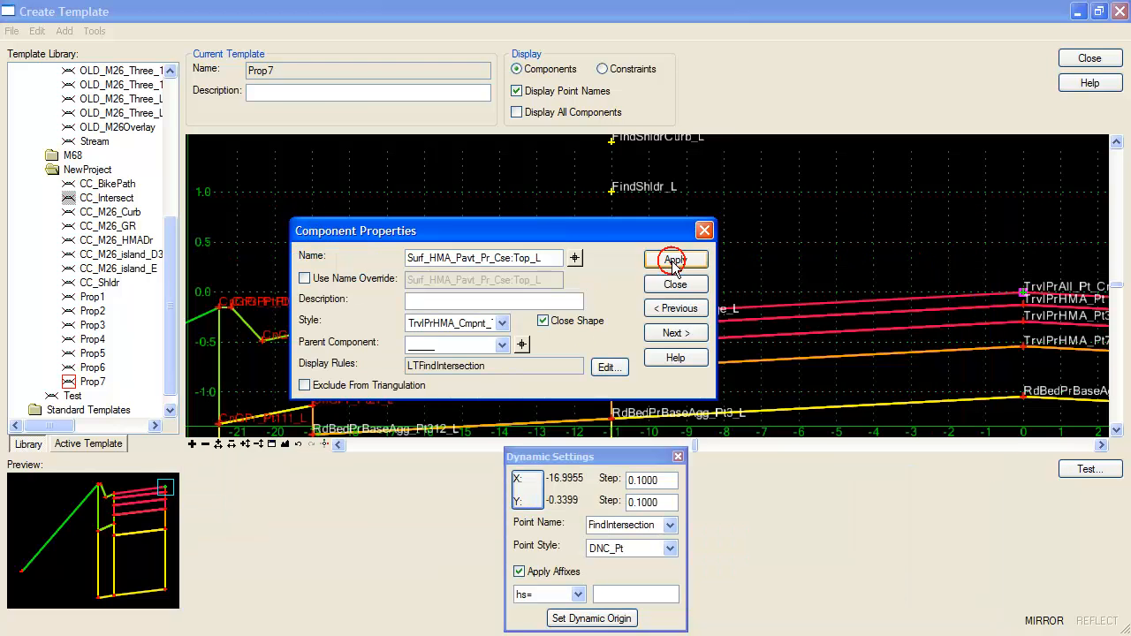
click(675, 284)
Step: Set the display expression of the side-road curb component CurbGut_Std_Pr_D211_L to NOT LeftShldrCurbOff
scroll(510, 265, down, 1)
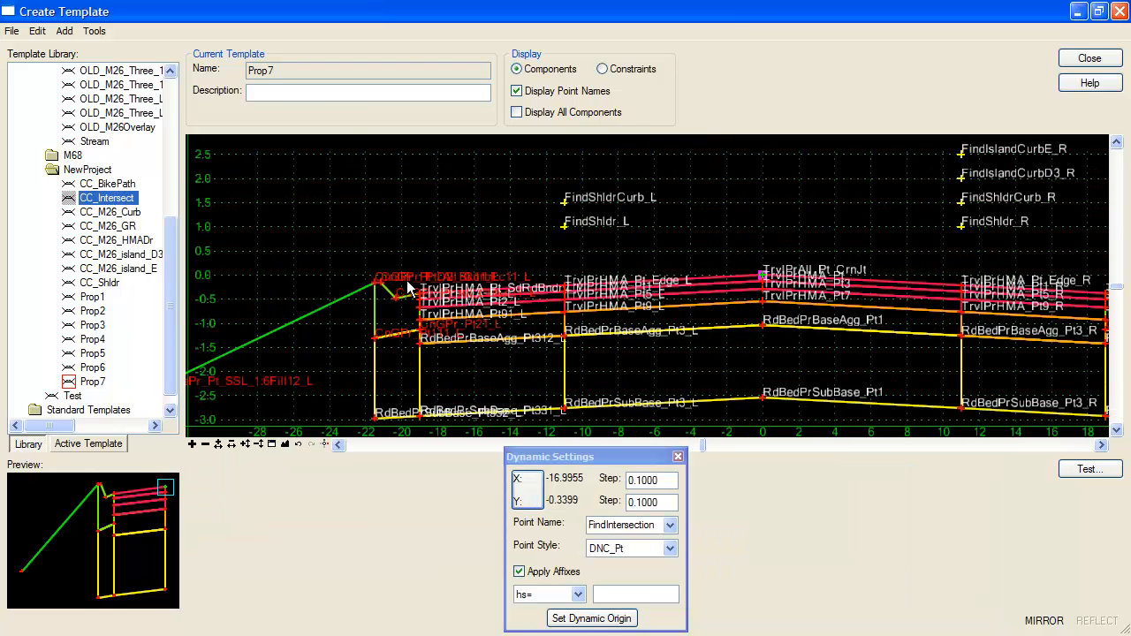
scroll(413, 282, up, 3)
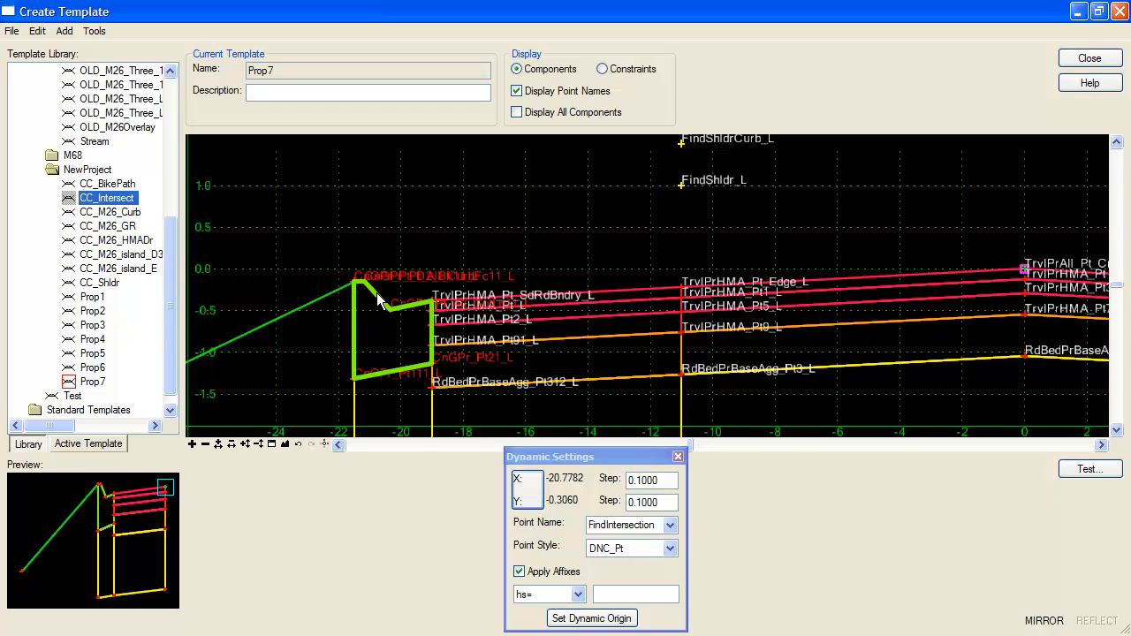
double_click(378, 301)
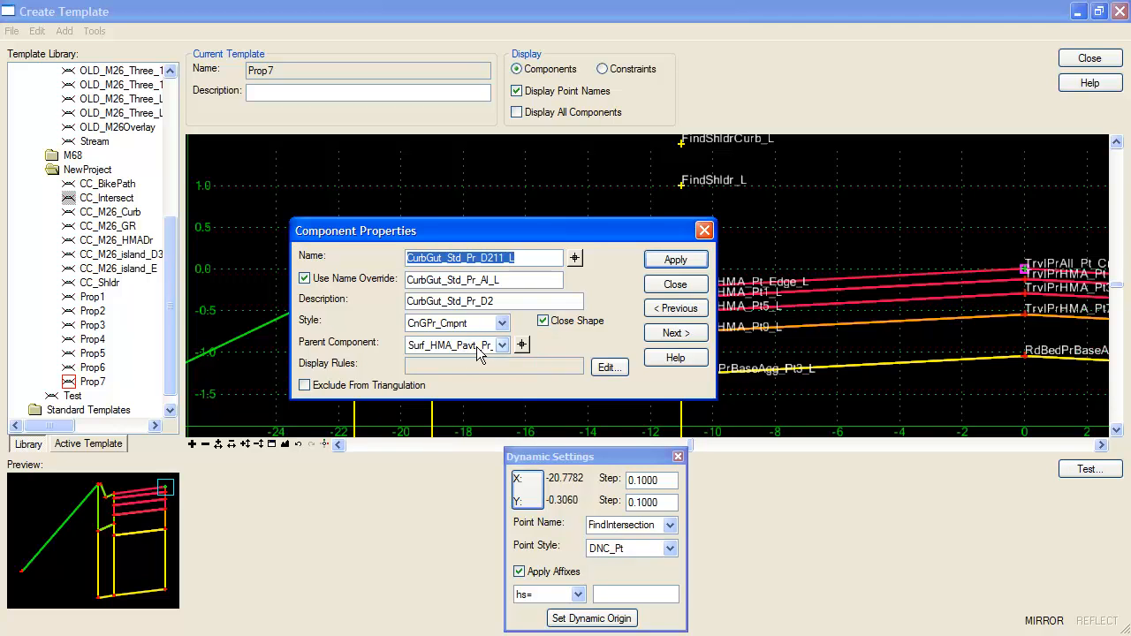
click(608, 369)
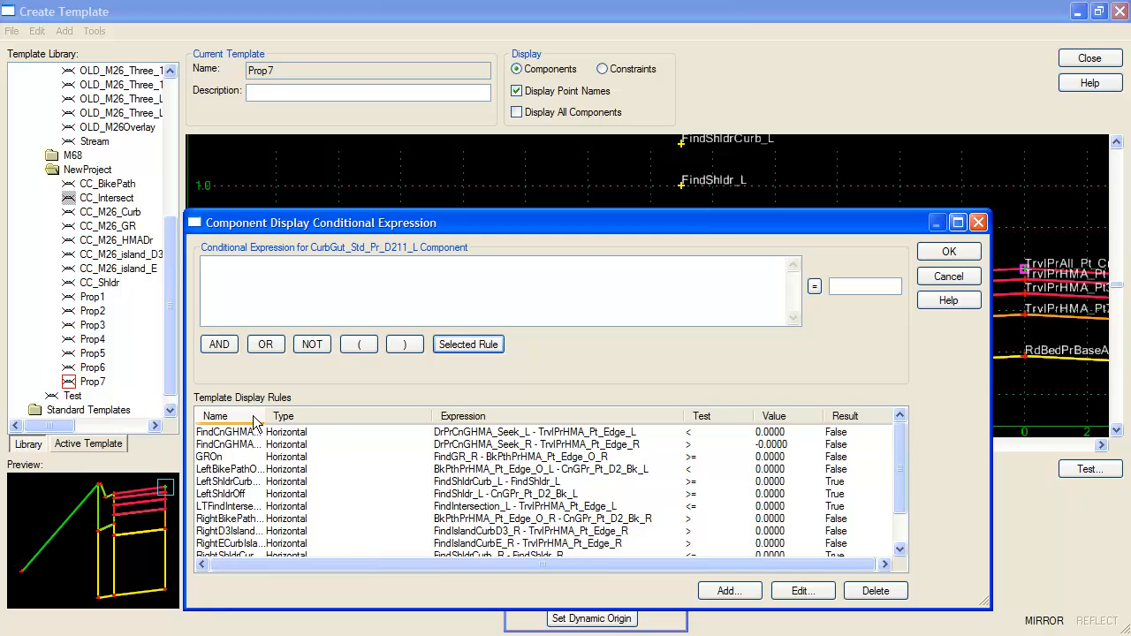
drag(266, 416, 311, 446)
scroll(314, 455, down, 1)
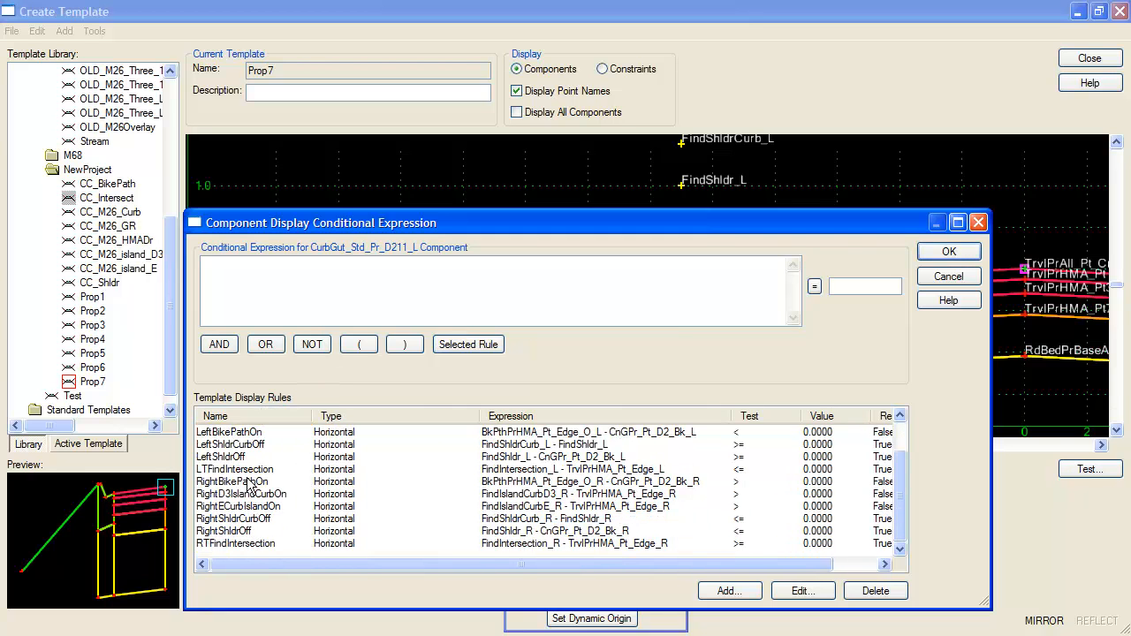
click(247, 447)
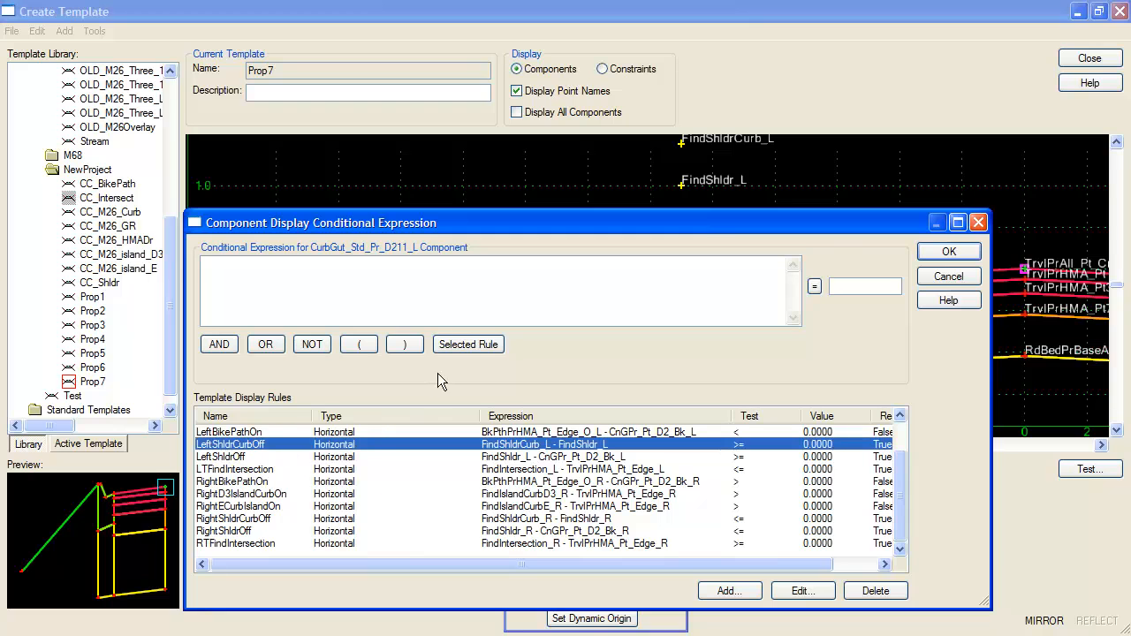
click(311, 347)
click(467, 346)
drag(656, 567, 696, 567)
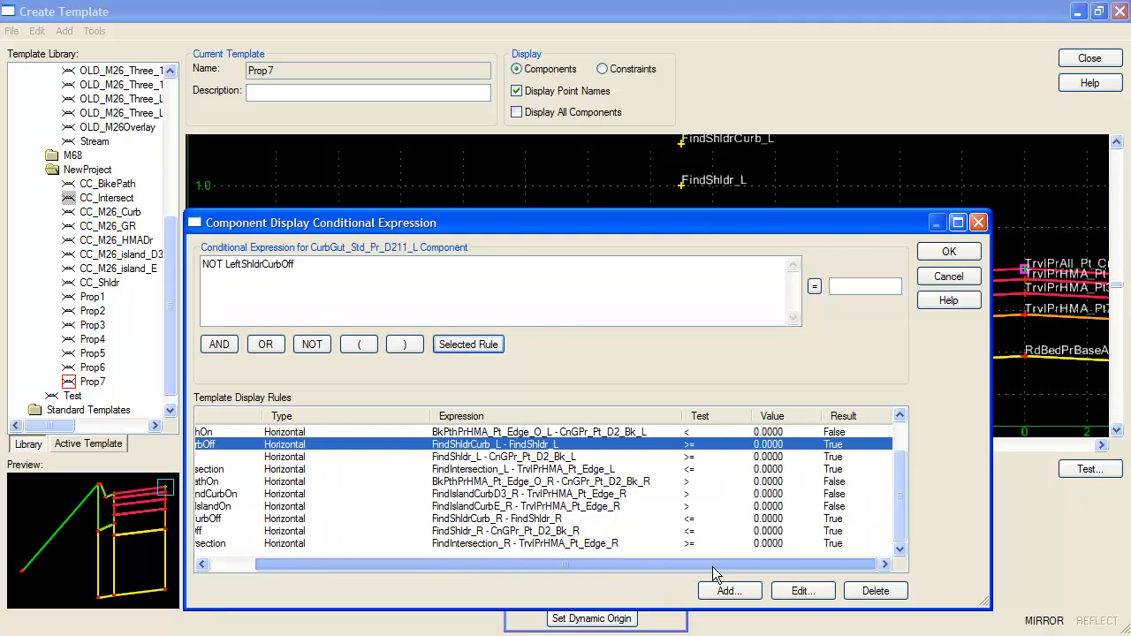
click(948, 252)
click(674, 260)
Step: Test the left side-road curb display by moving FindShldrCurb_L outward to about X -18 and back to the lane edge
scroll(468, 302, down, 5)
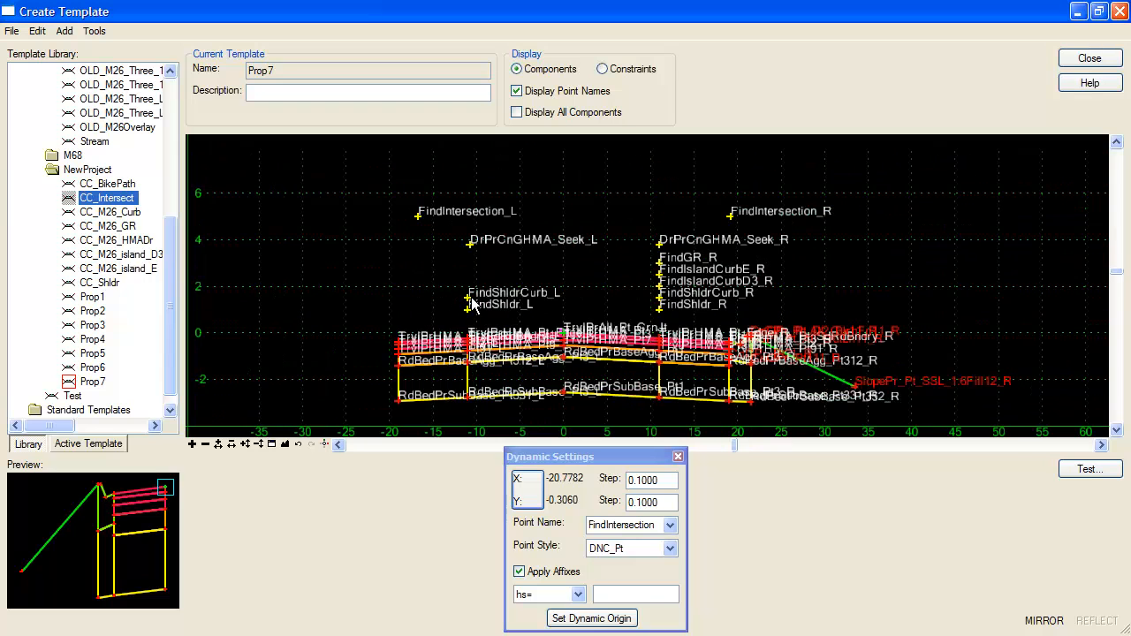
right_click(470, 301)
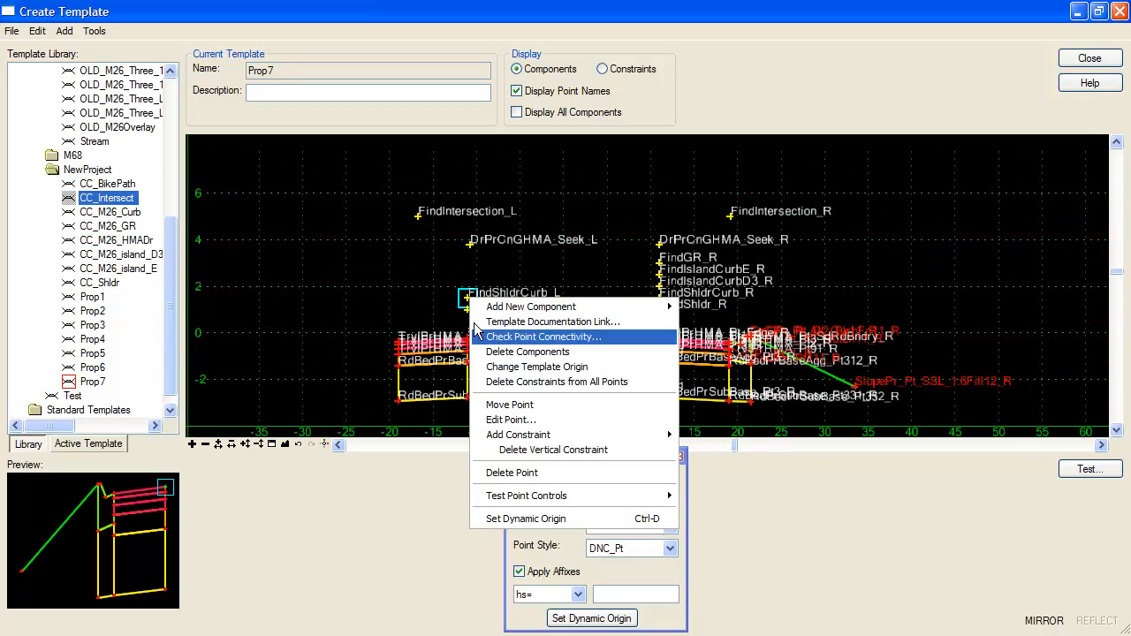
click(505, 404)
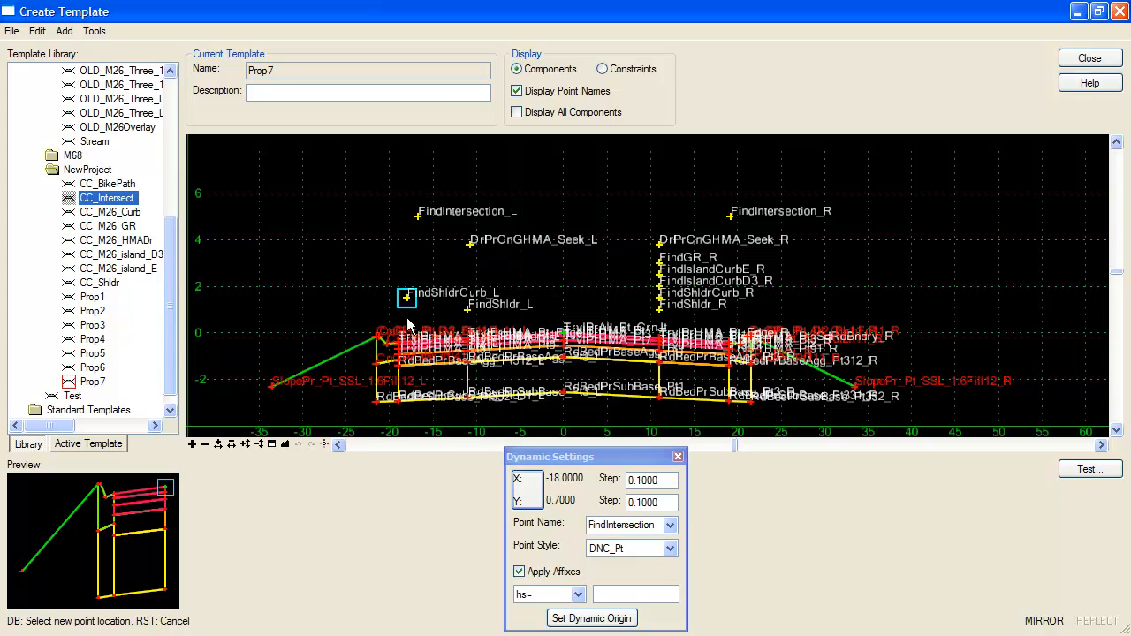
Step: Move FindIntersection_L inward to about X -4.9 and check which components display on the left side
right_click(419, 216)
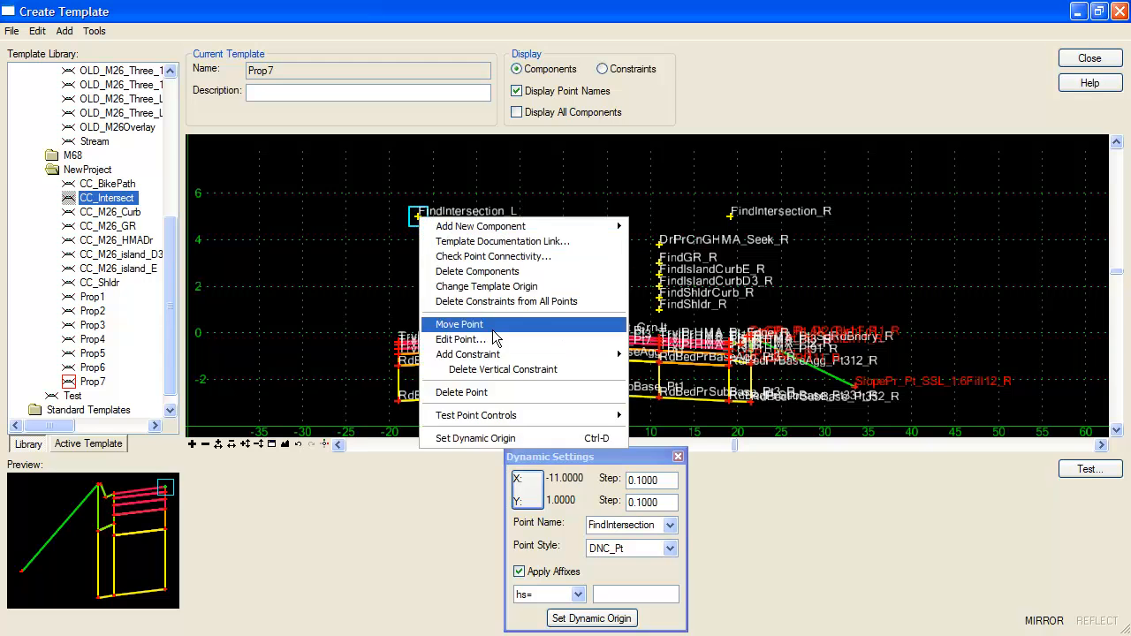
click(495, 322)
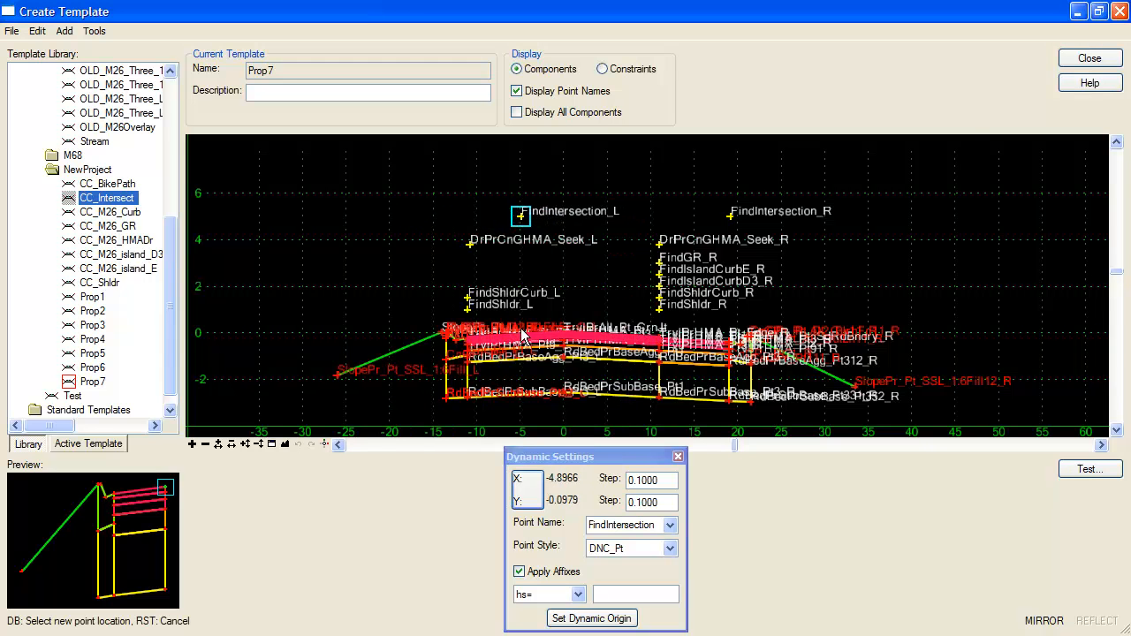
scroll(528, 335, up, 2)
scroll(291, 290, down, 2)
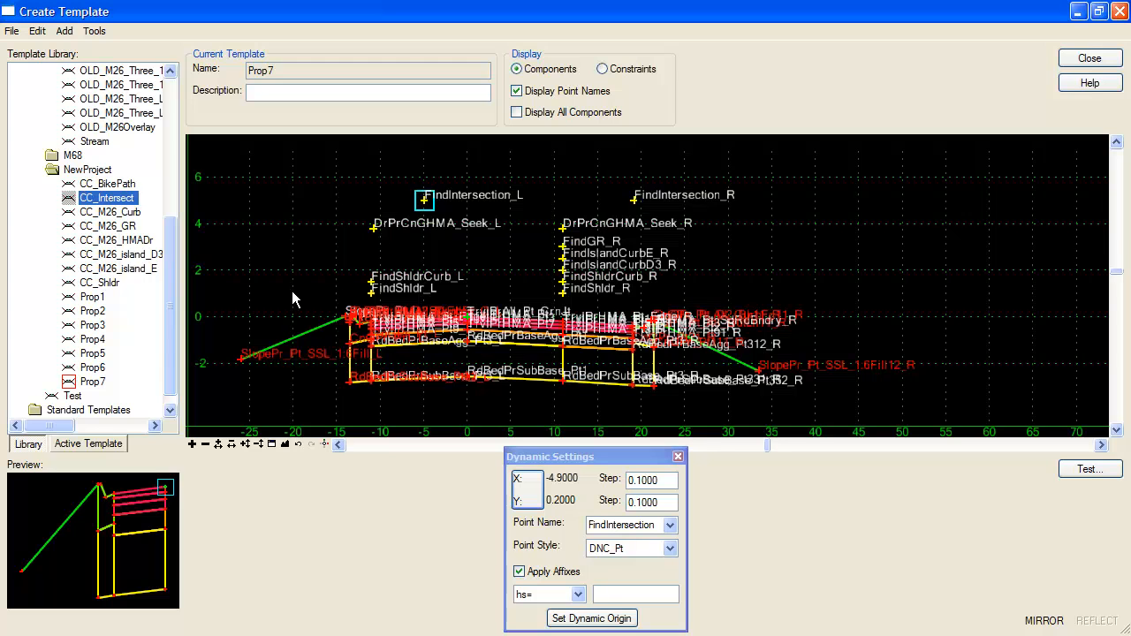
Step: Make the Surf_HMA_Pavt_Pr_Cse:Top_R component display only under the RTFindIntersection rule
scroll(676, 331, up, 2)
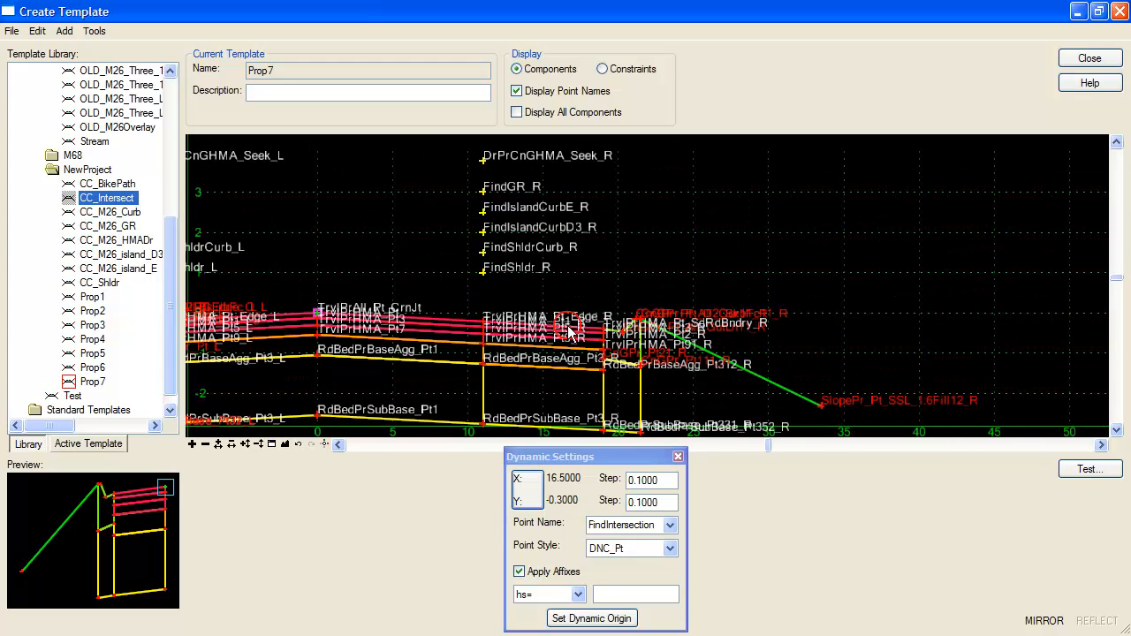
scroll(581, 336, up, 2)
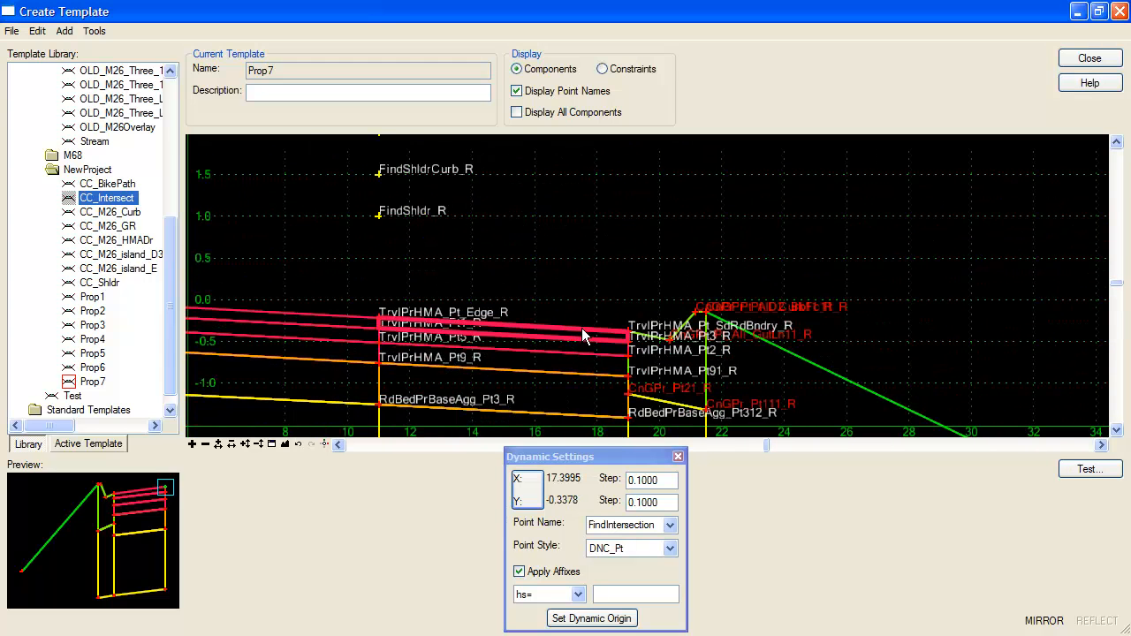
double_click(585, 329)
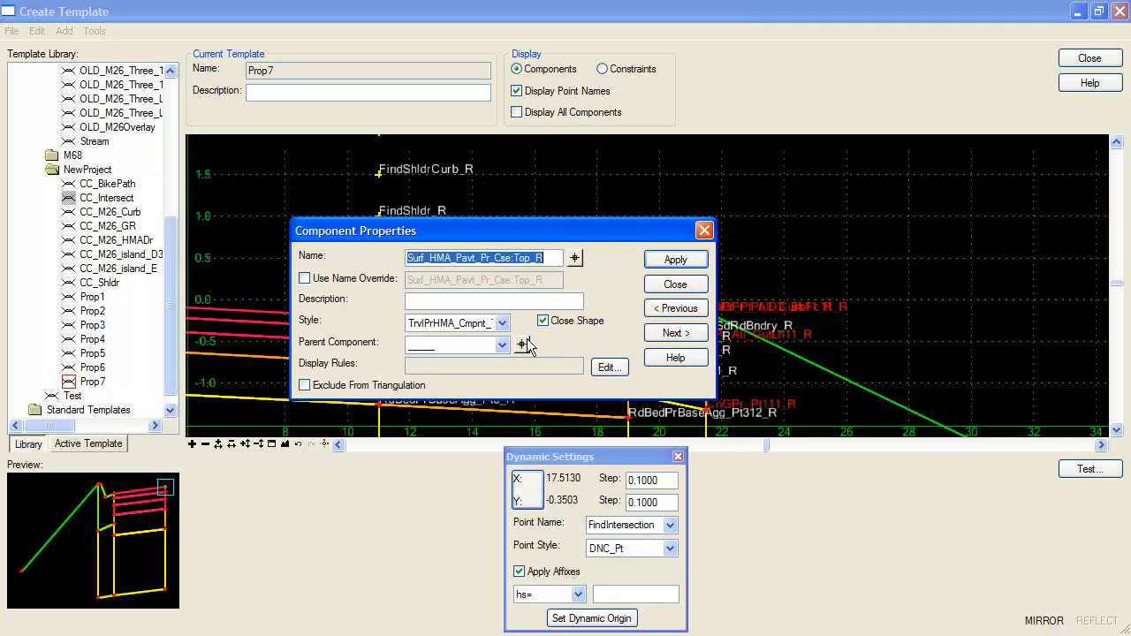
click(608, 366)
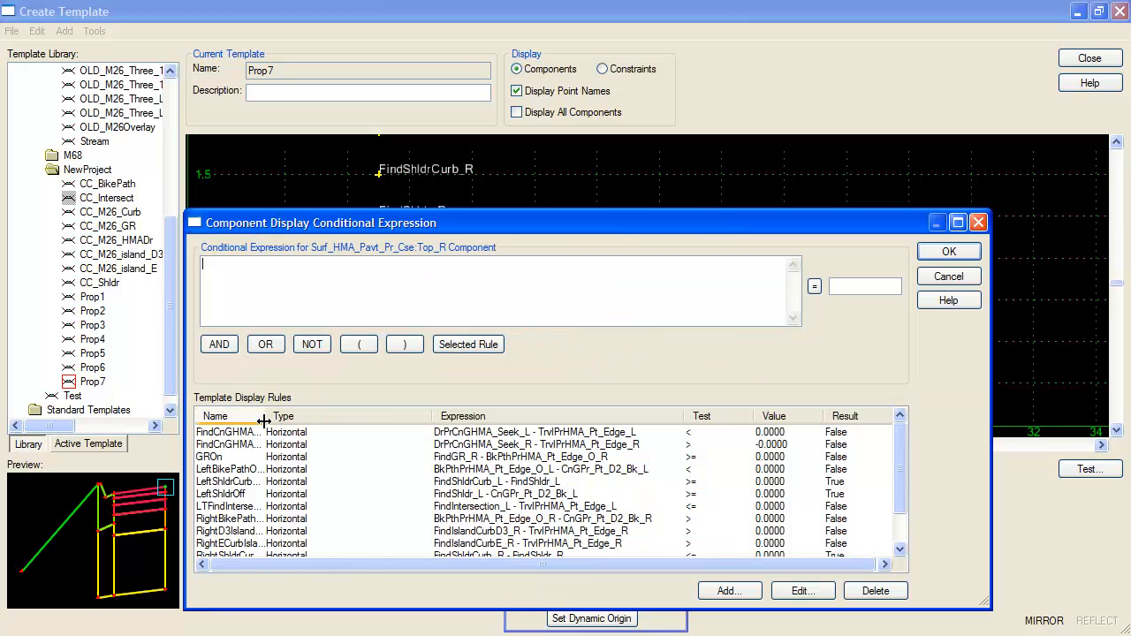
drag(263, 416, 290, 417)
scroll(319, 498, down, 1)
click(267, 543)
click(464, 345)
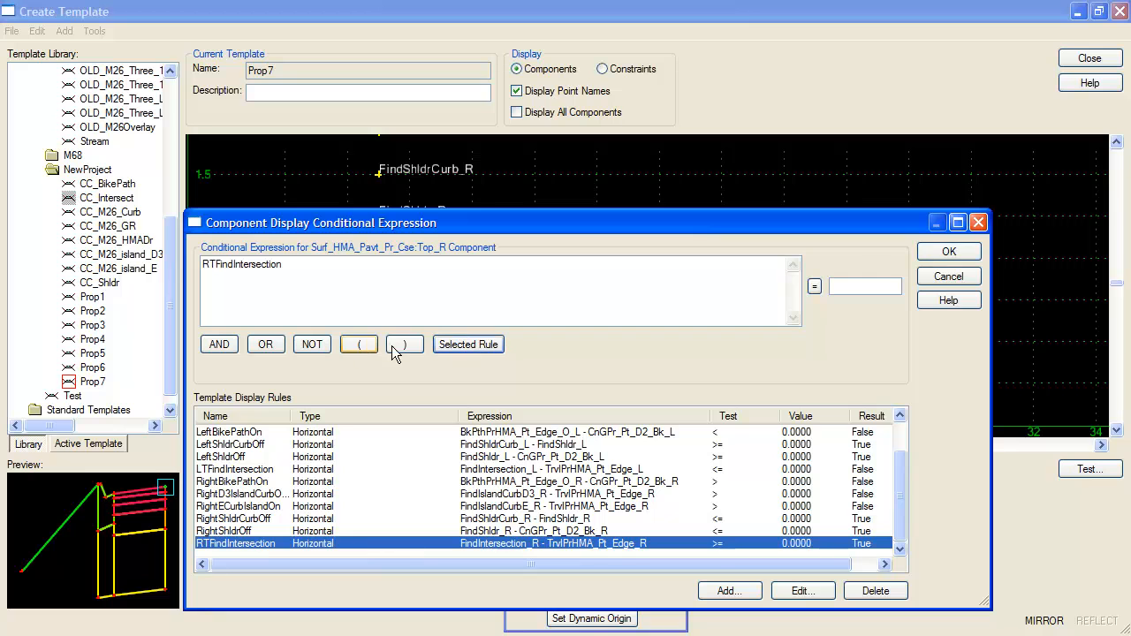
click(948, 252)
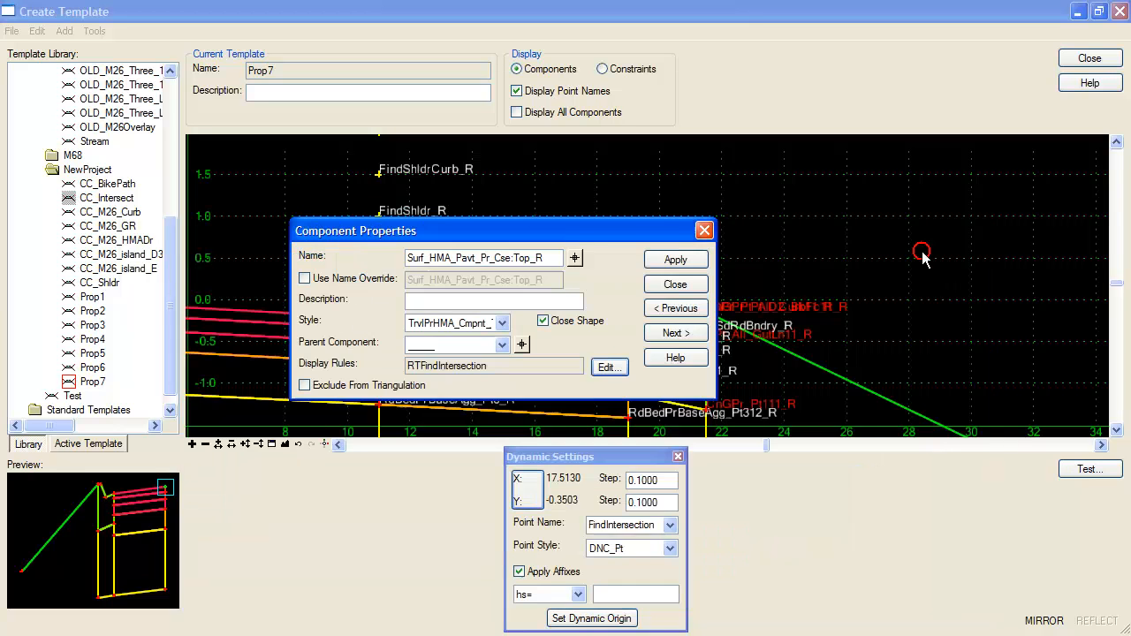
click(676, 284)
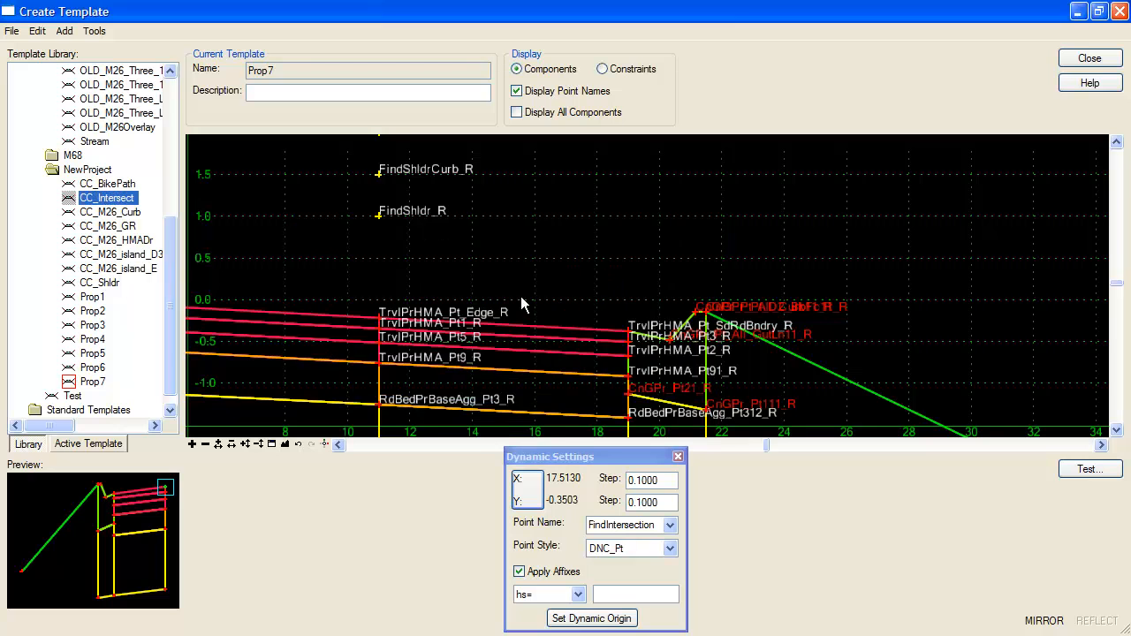
Step: Set the display expression of the side-road curb component CurbGut_Std_Pr_D211_R to NOT RightShldrCurbOff and apply it
scroll(586, 283, down, 1)
double_click(627, 325)
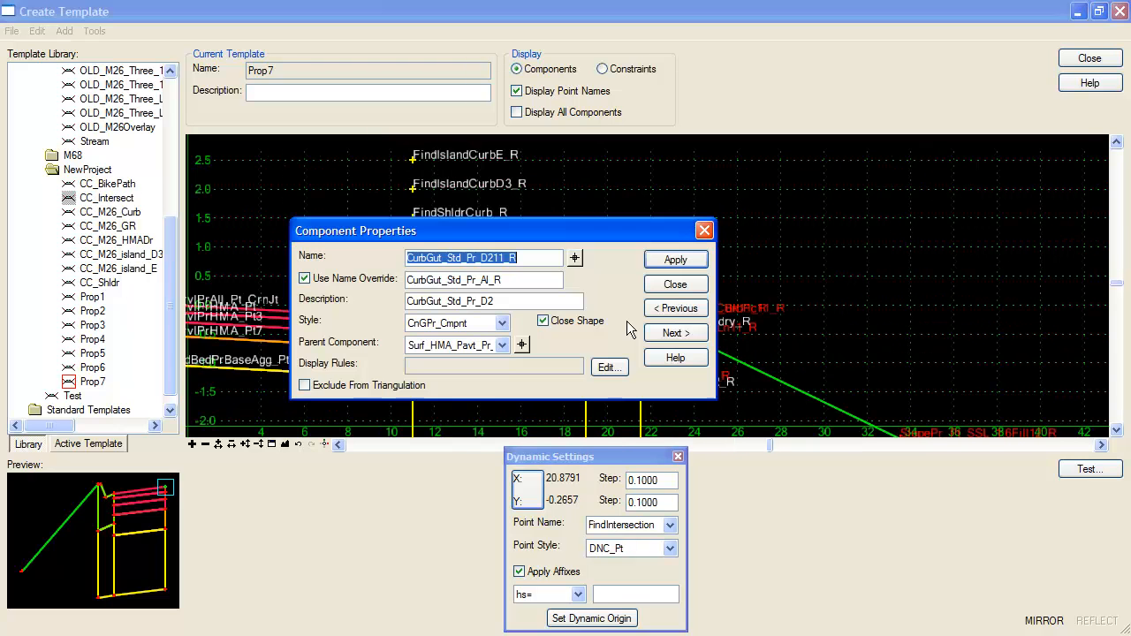
click(609, 369)
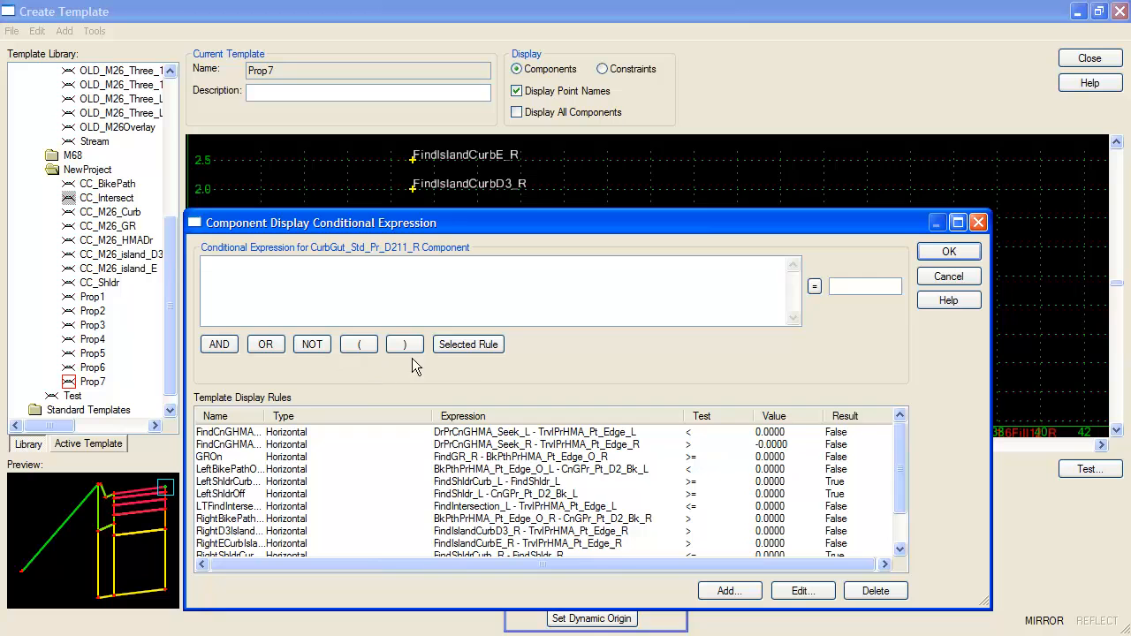
click(311, 345)
drag(268, 416, 341, 417)
click(290, 497)
scroll(296, 521, down, 1)
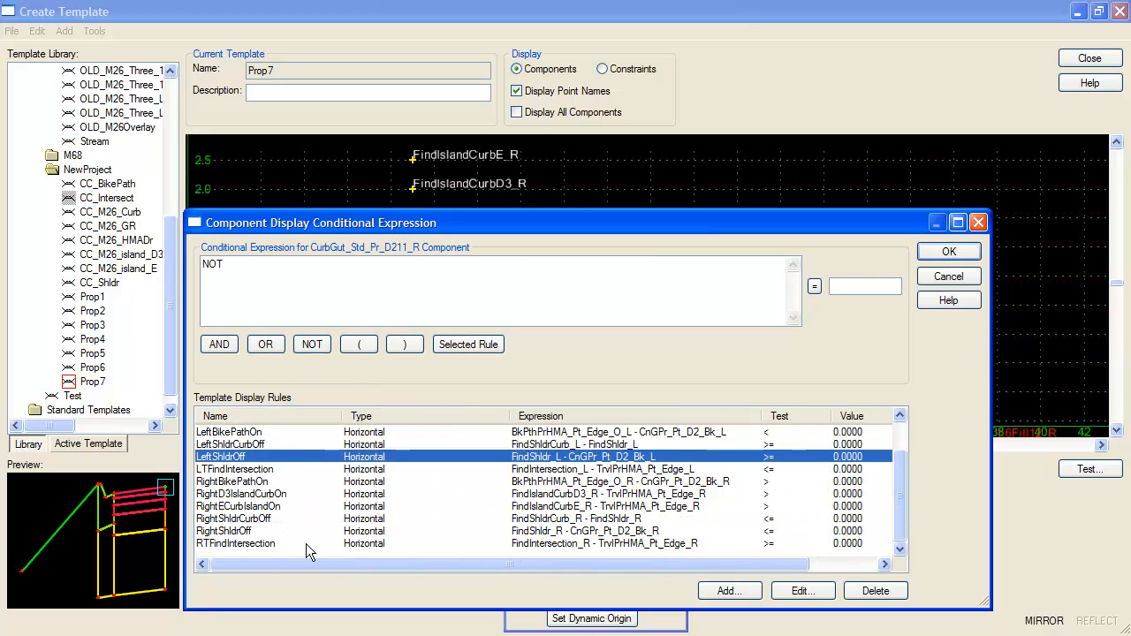
click(247, 518)
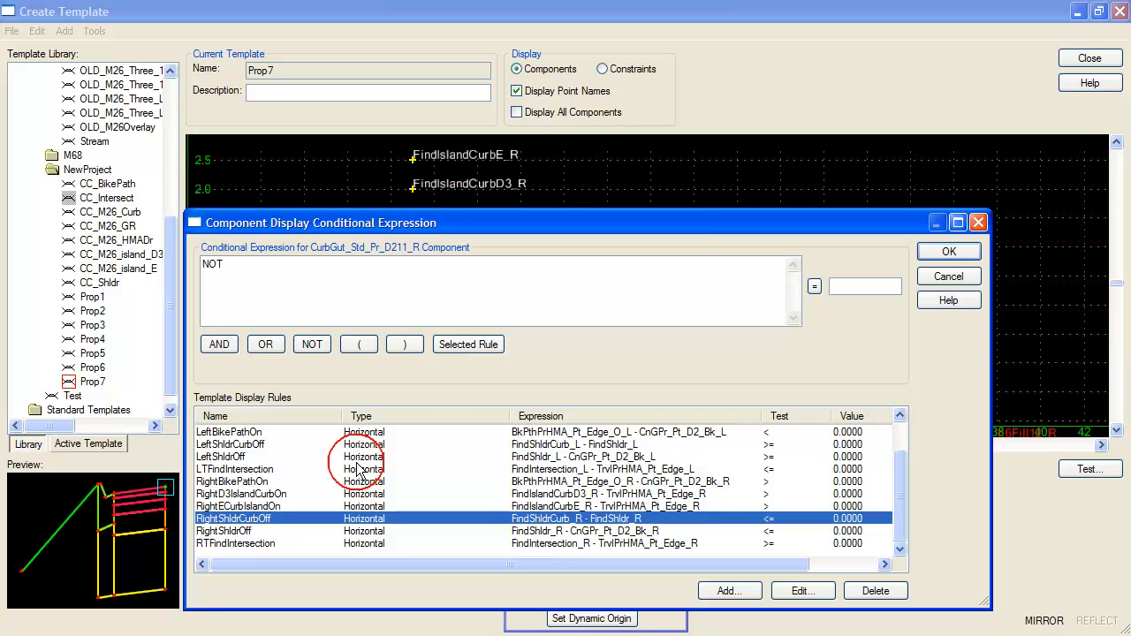
click(457, 346)
click(948, 252)
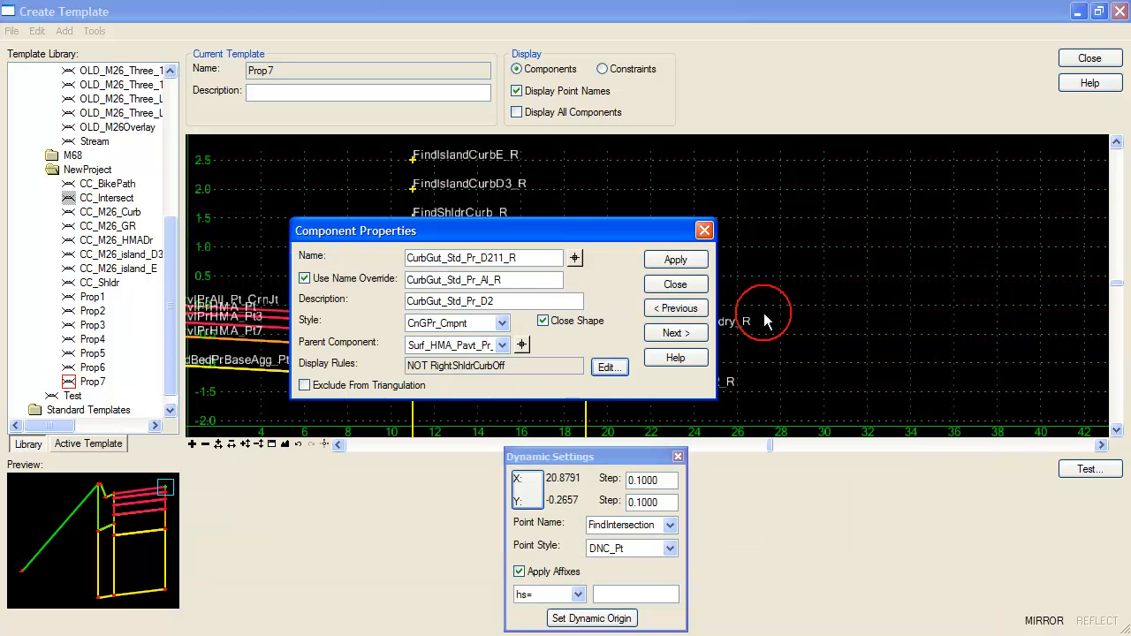
click(693, 258)
click(675, 284)
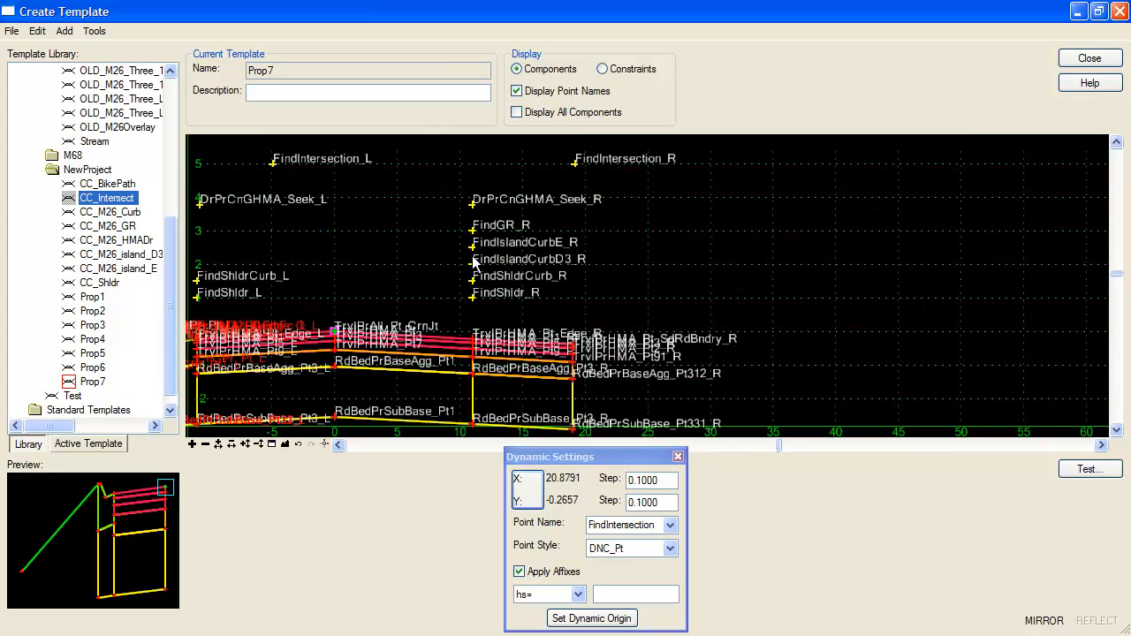
Step: Test the right side-road curb display by moving FindShldrCurb_R outward to about X 23.5 and back to the lane edge at X 11
right_click(470, 289)
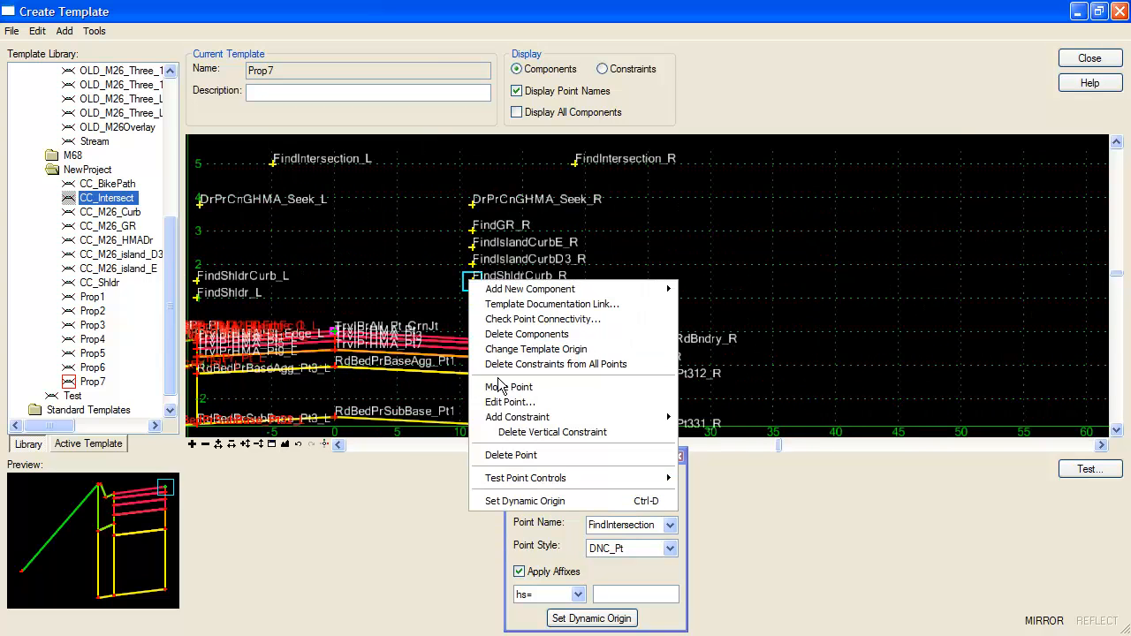
click(484, 456)
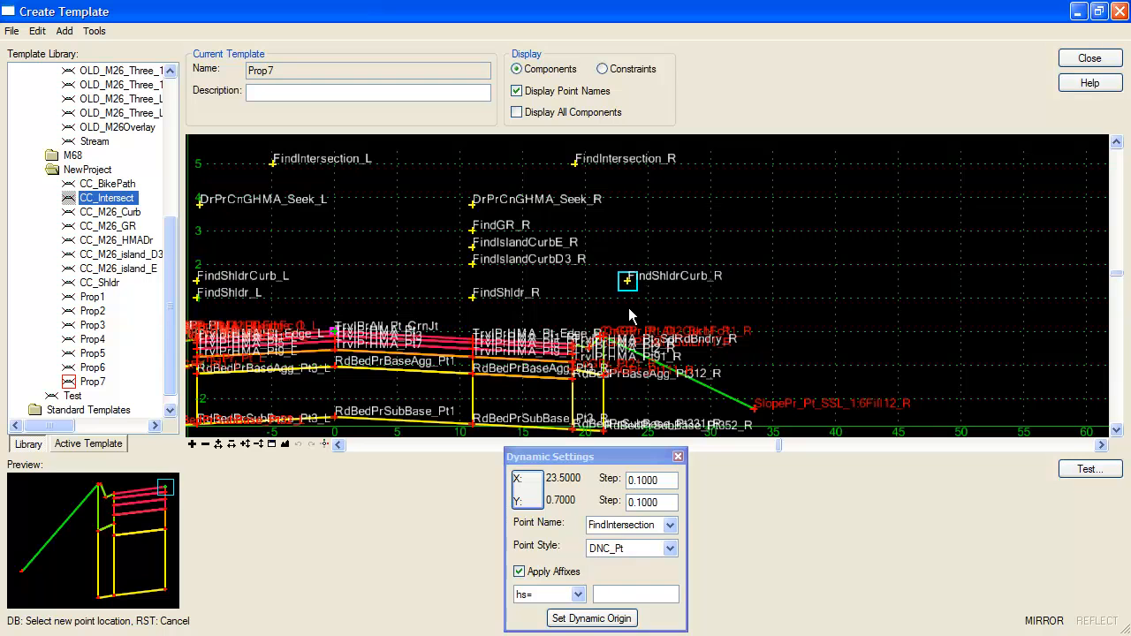
click(473, 279)
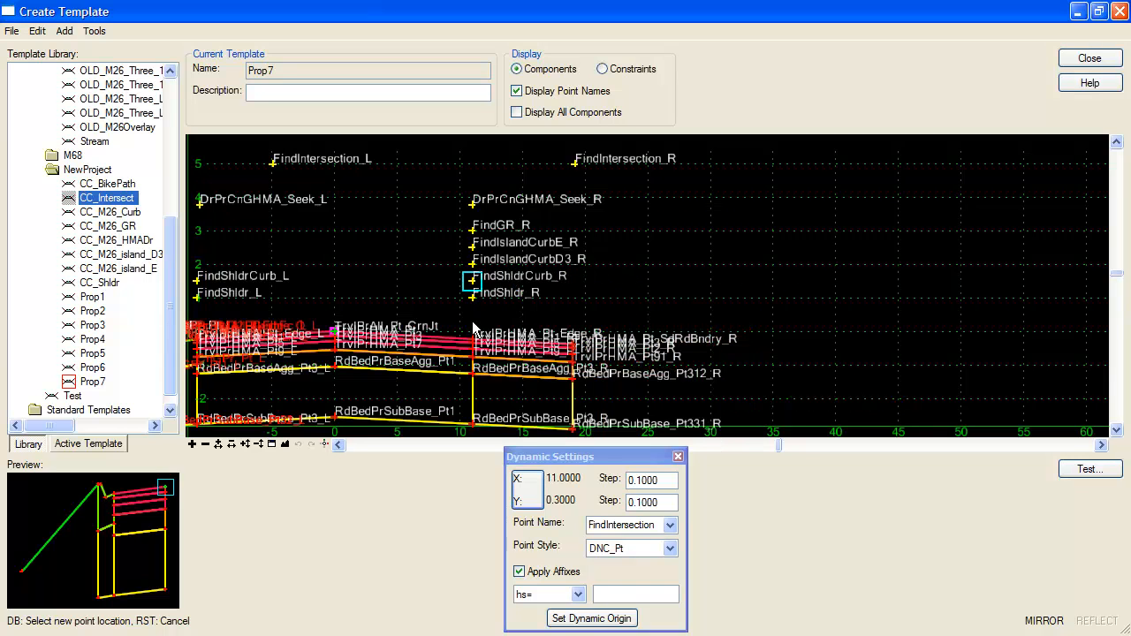
Step: Test the right side-road display by moving FindIntersection_R inward to about X 8.7 and back out to about X 19.4
right_click(574, 160)
click(601, 268)
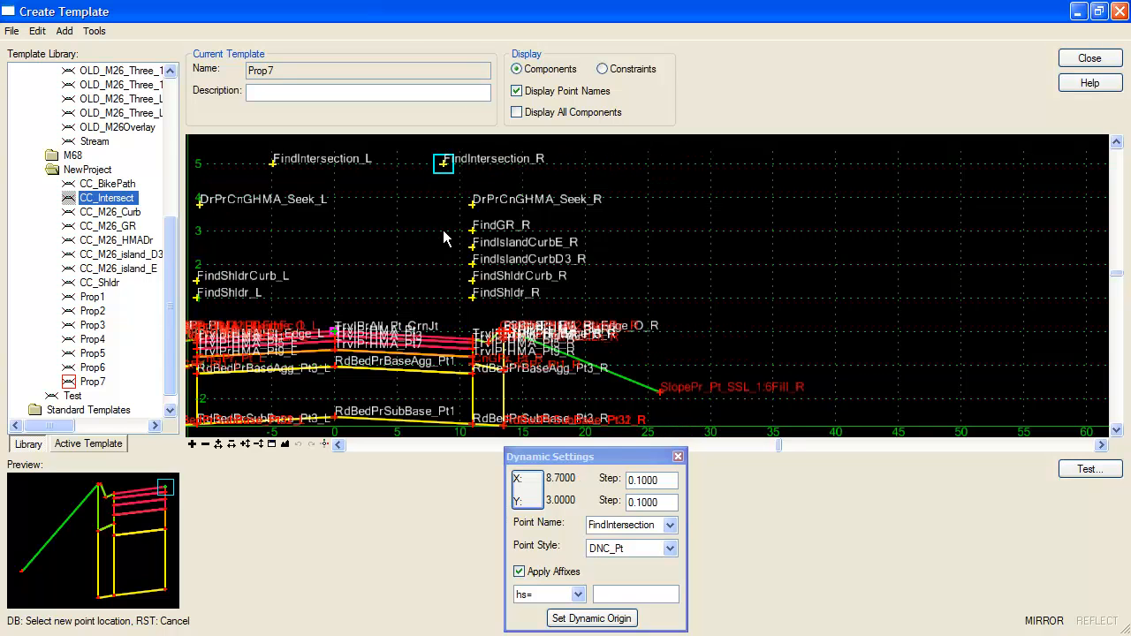
click(576, 241)
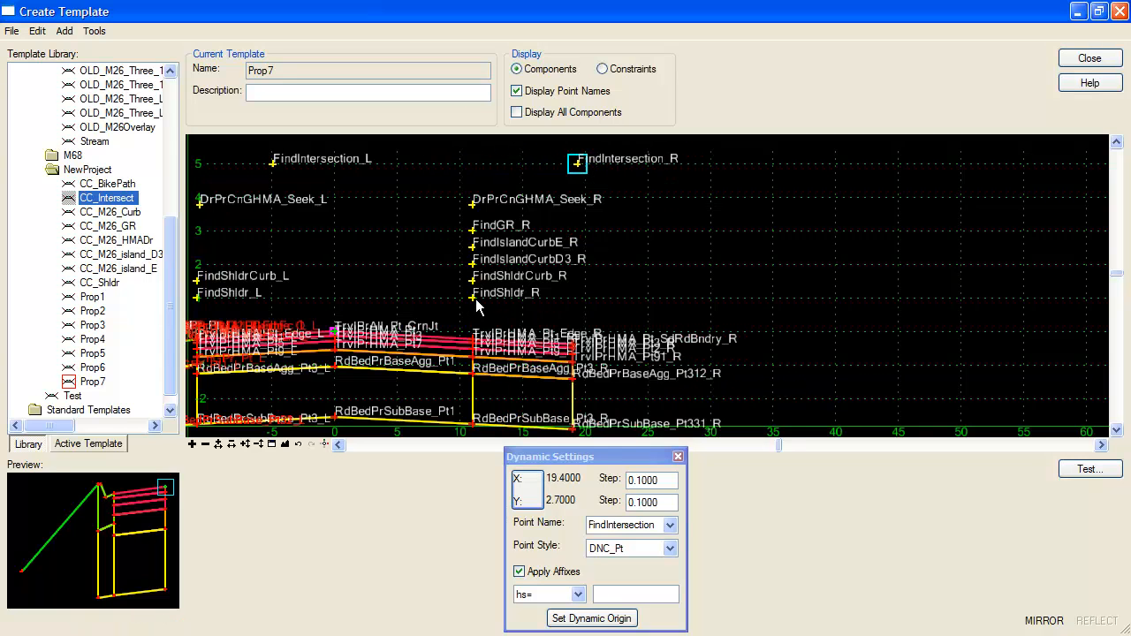
Step: Move the FindShldr_R point outward to X 20 to test the shoulder display at the right side road
right_click(474, 297)
click(508, 404)
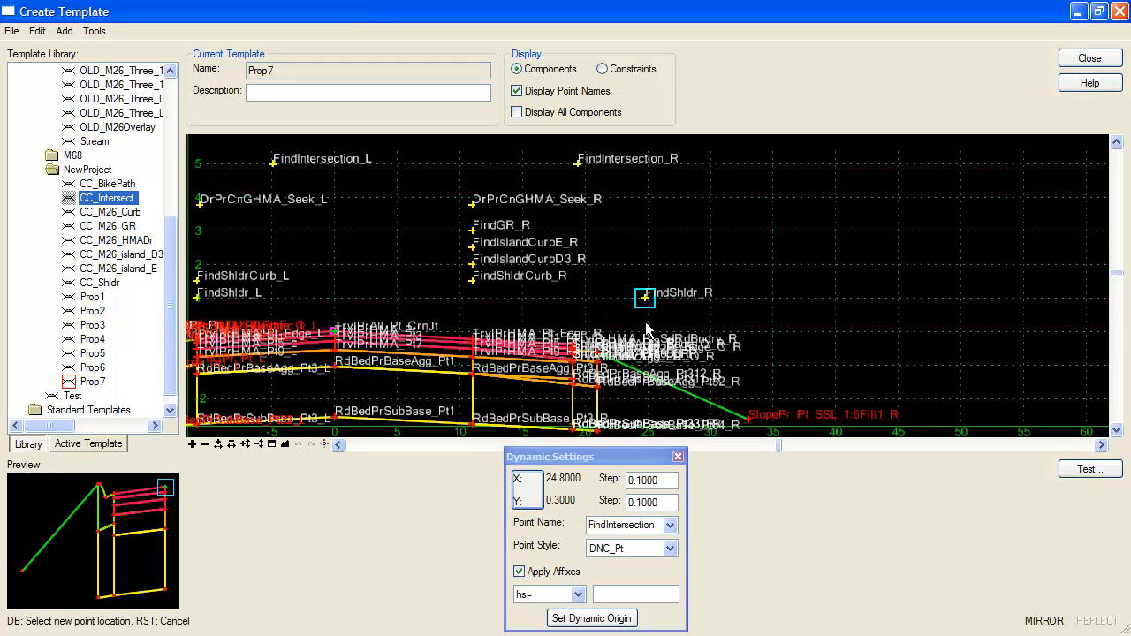
scroll(592, 319, up, 2)
scroll(589, 319, up, 3)
scroll(574, 272, down, 4)
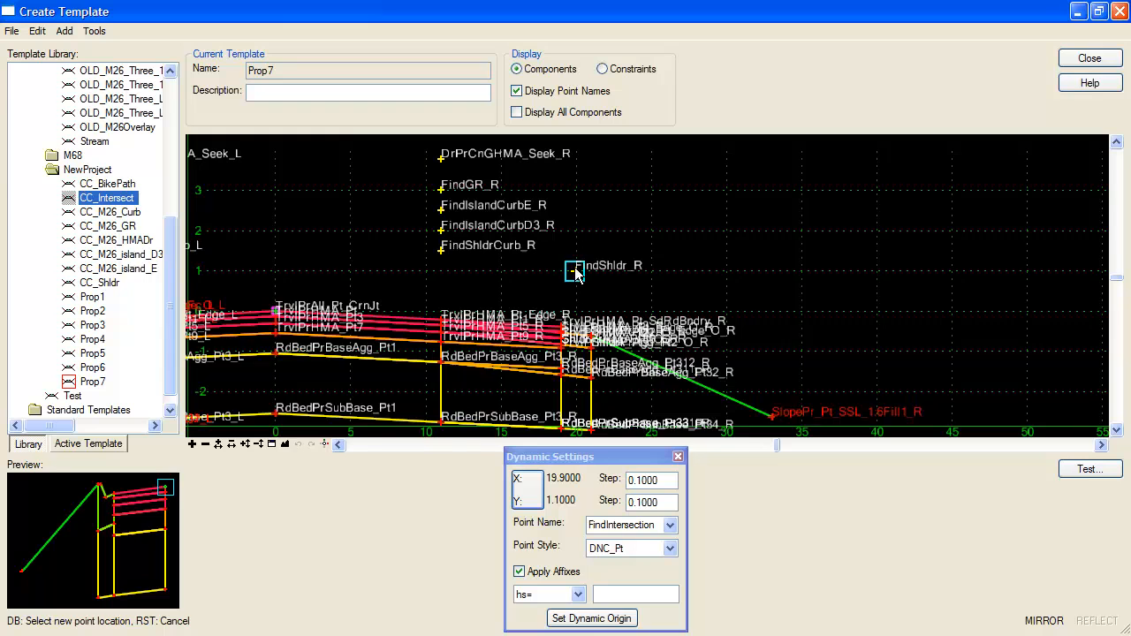
scroll(575, 274, down, 1)
scroll(576, 272, up, 3)
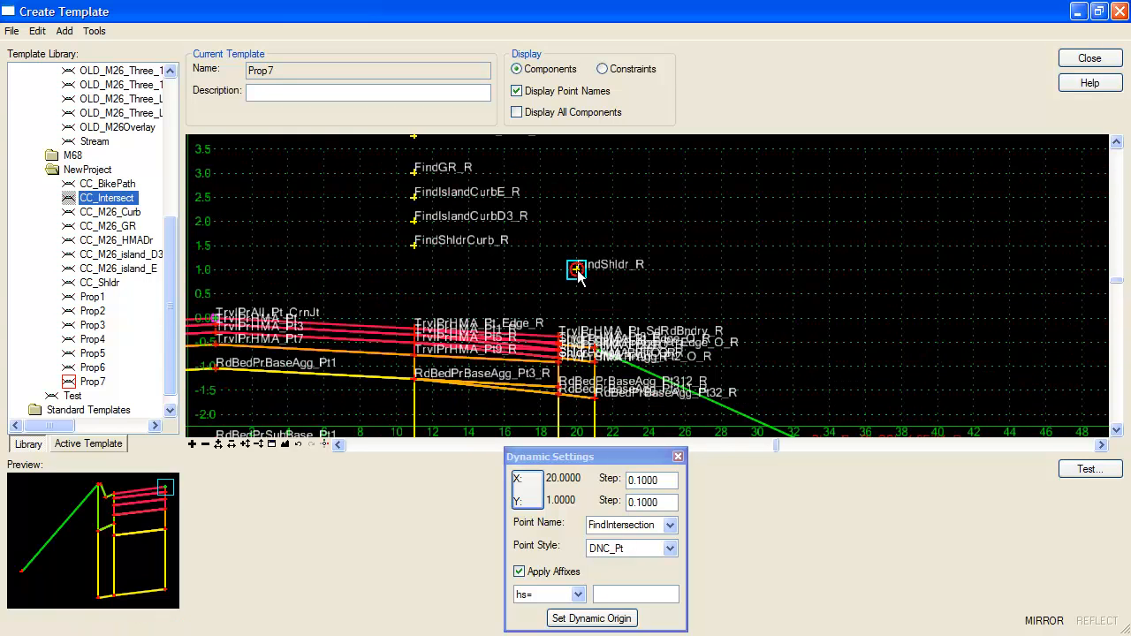
Step: Extend the display expression of Surf_HMA_Shldr_Pr_Top_Outer_R to NOT RightShldrOff AND NOT RTFindIntersection and apply it
scroll(583, 256, up, 3)
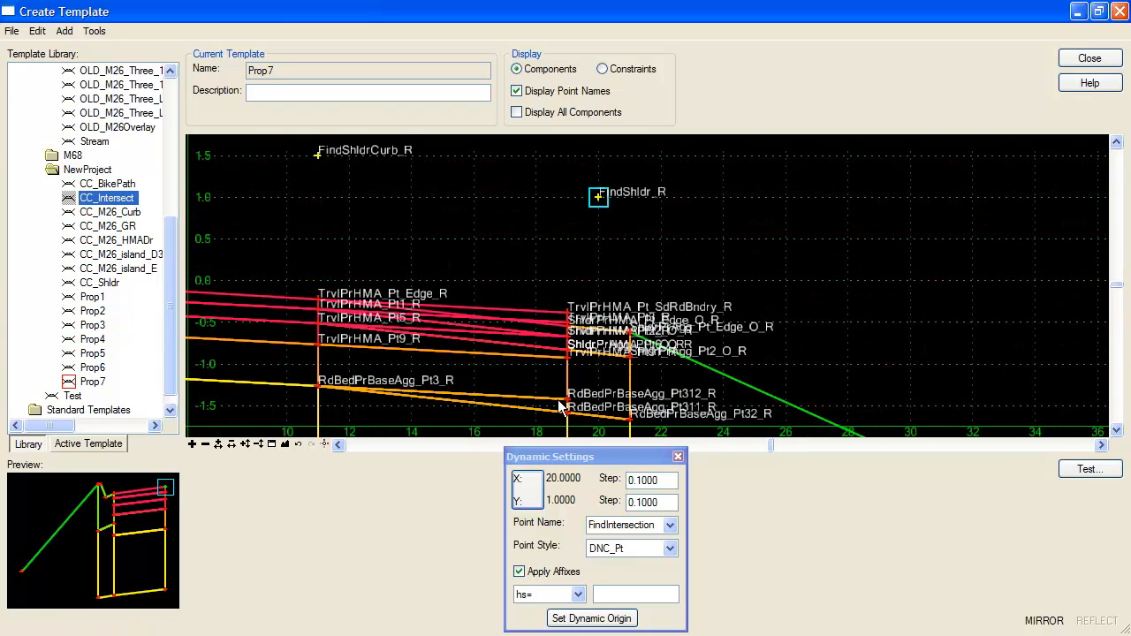
scroll(561, 406, up, 2)
scroll(558, 270, up, 1)
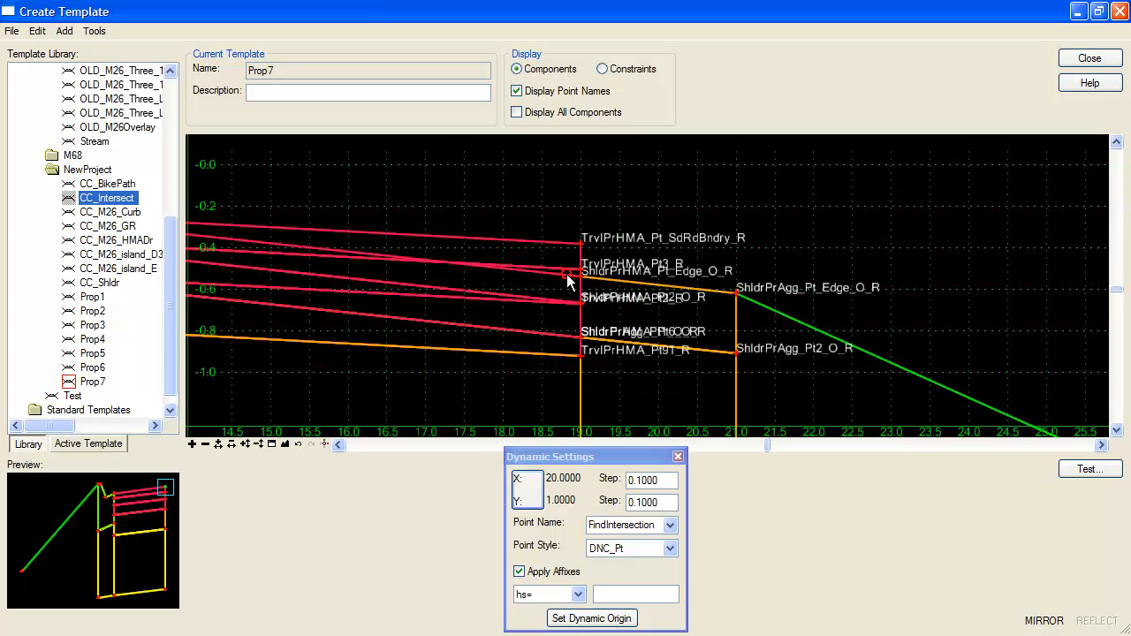
double_click(568, 282)
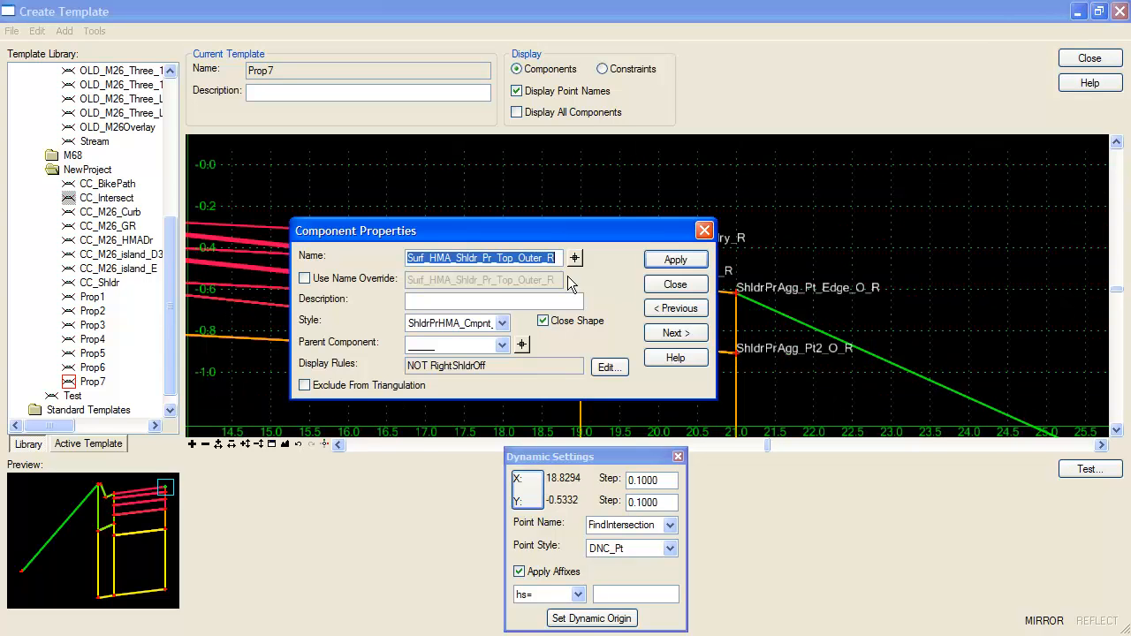
click(607, 368)
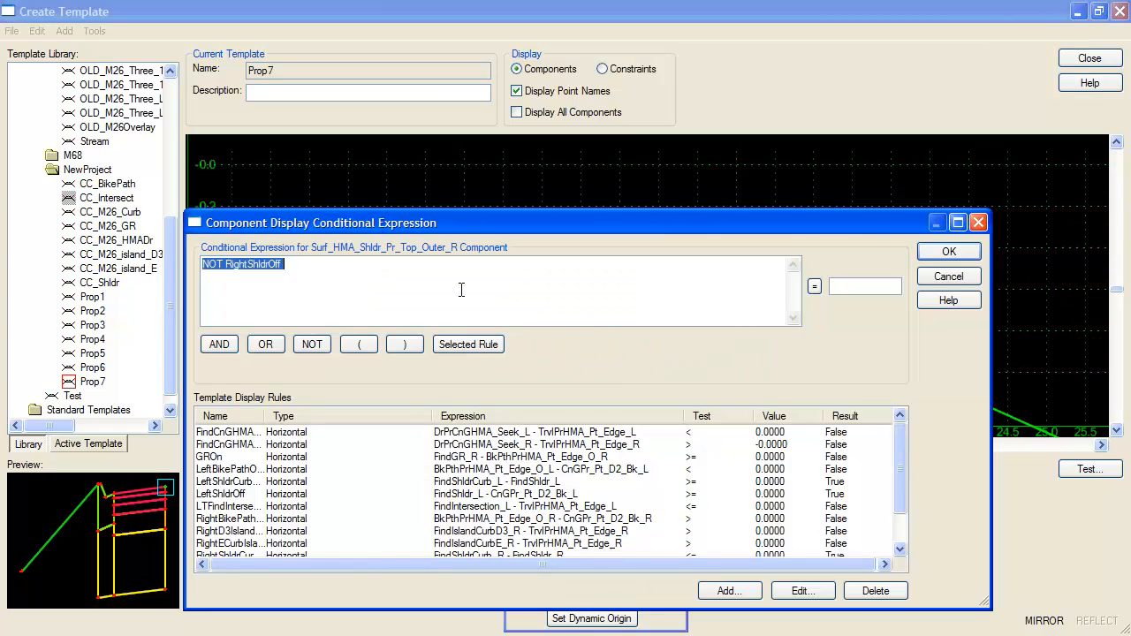
click(305, 275)
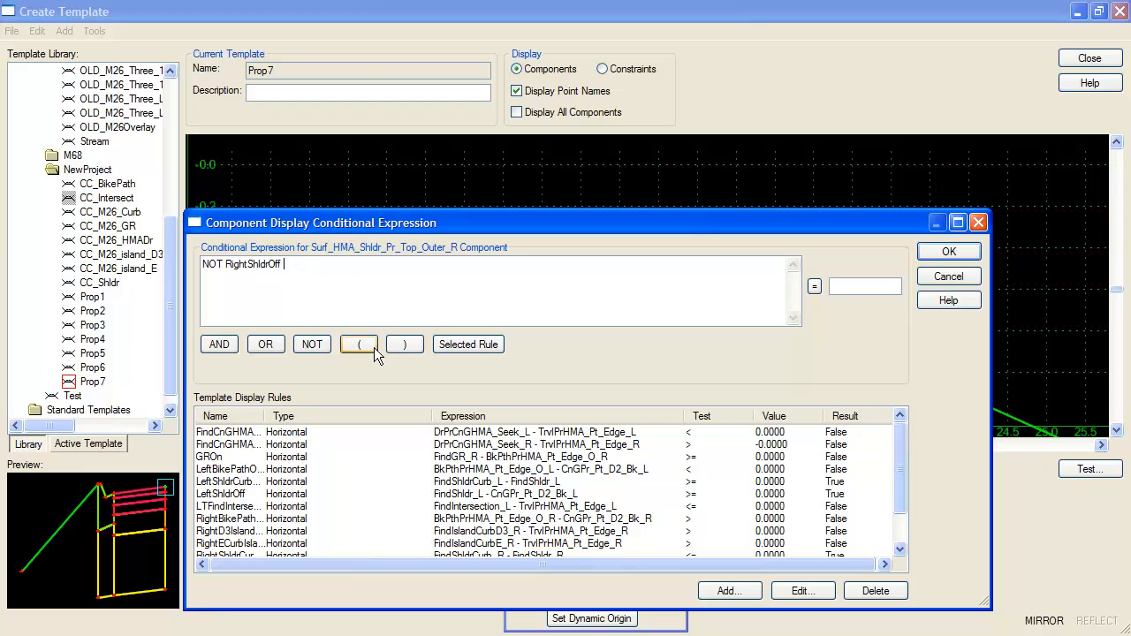
click(219, 344)
click(312, 345)
drag(263, 416, 312, 415)
click(317, 505)
scroll(291, 521, down, 1)
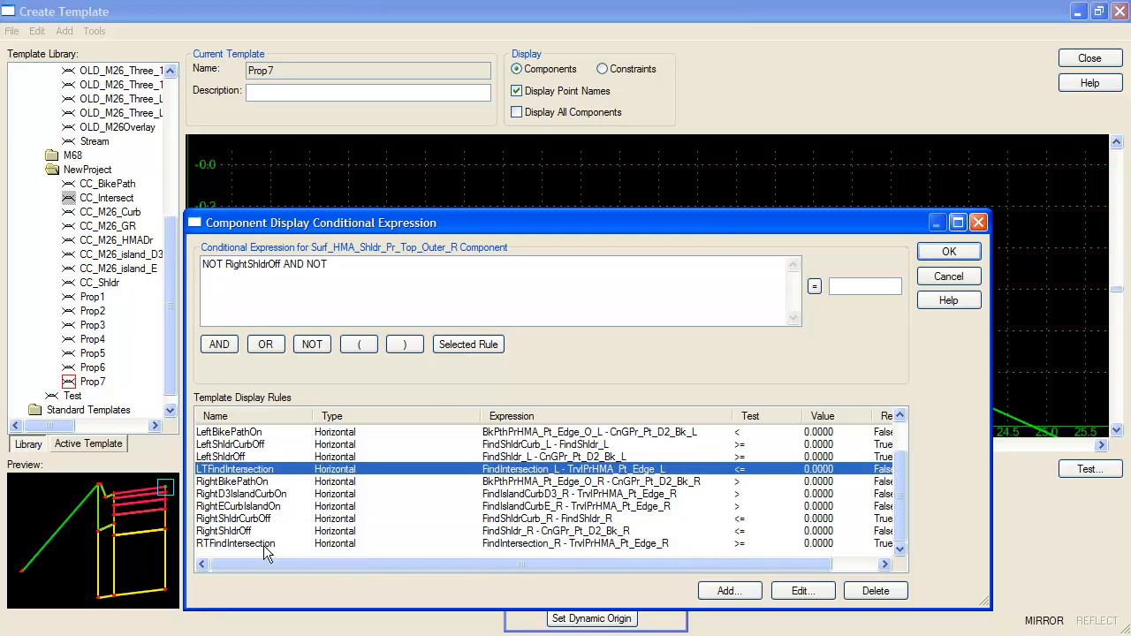
click(291, 542)
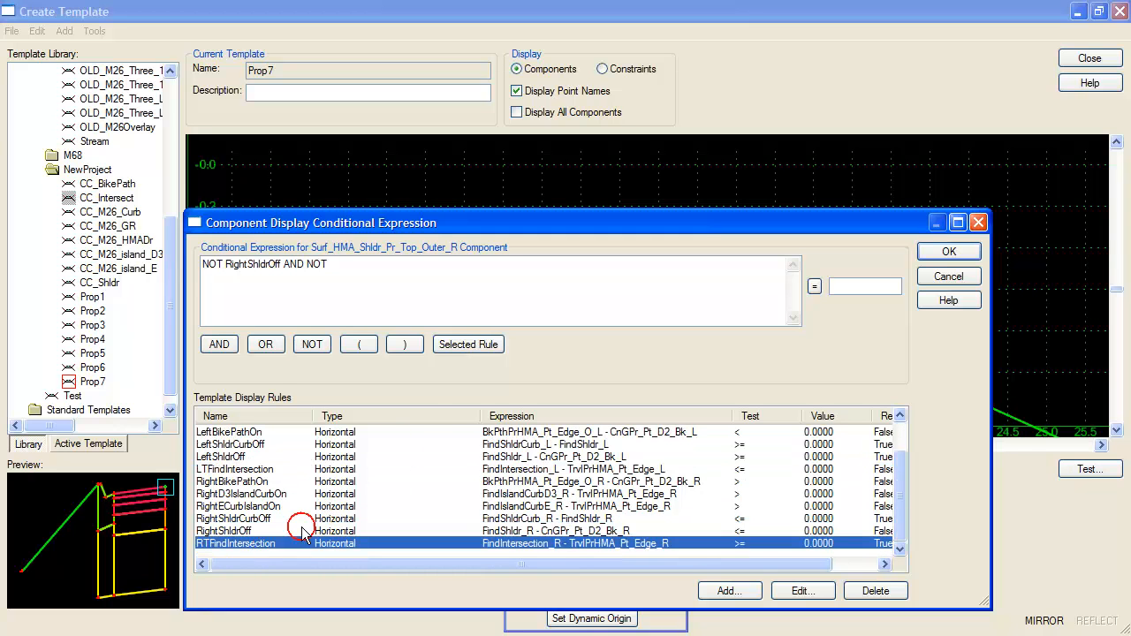
click(468, 343)
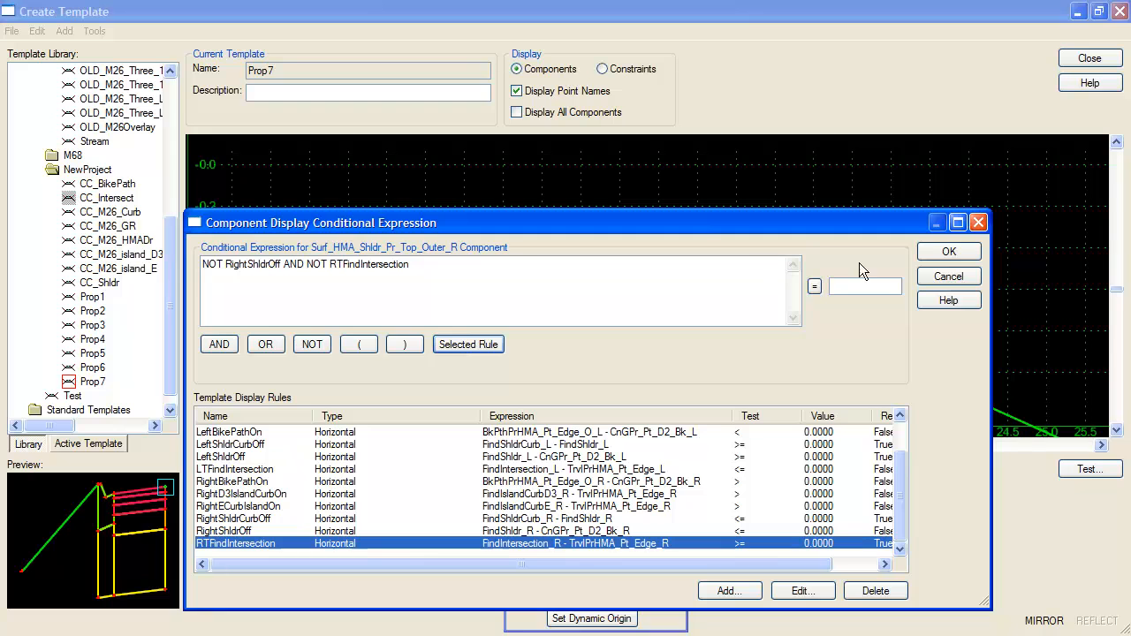
click(948, 251)
click(697, 260)
click(691, 290)
Step: Move the FindShldr_R point back inward to the right lane edge at X 11
scroll(628, 307, down, 8)
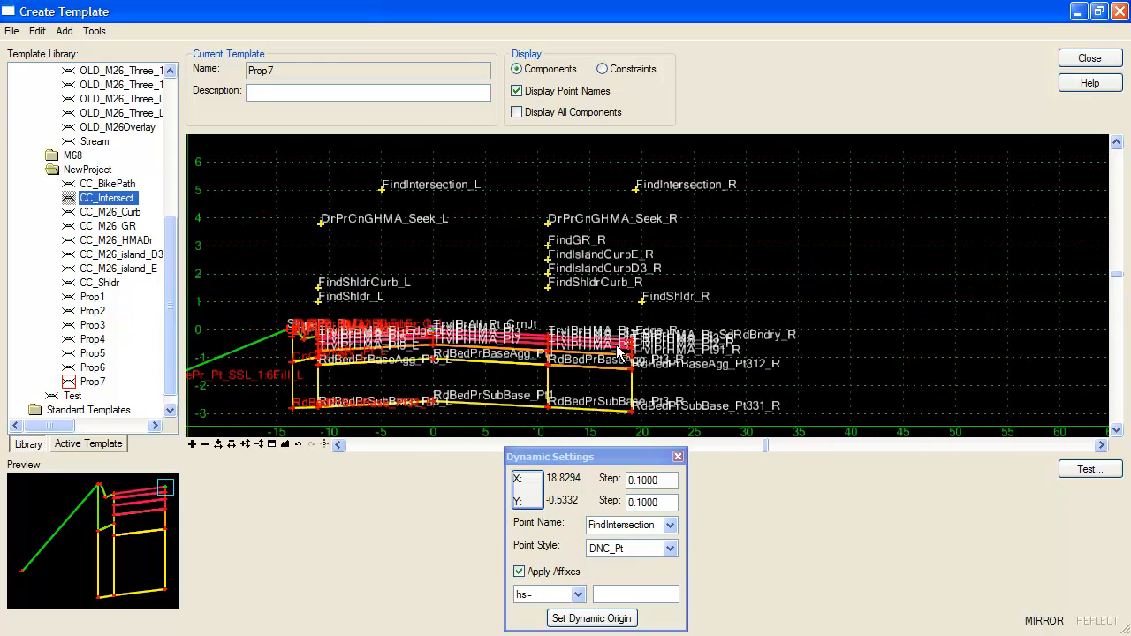
scroll(631, 347, up, 5)
click(641, 328)
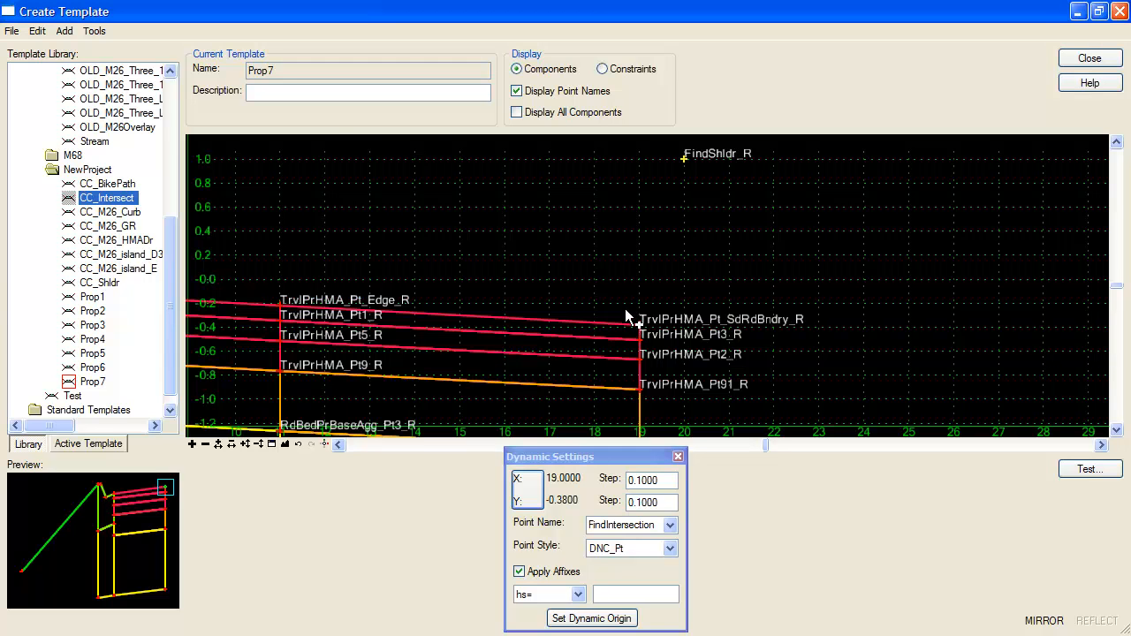
scroll(633, 338, down, 1)
scroll(643, 296, down, 3)
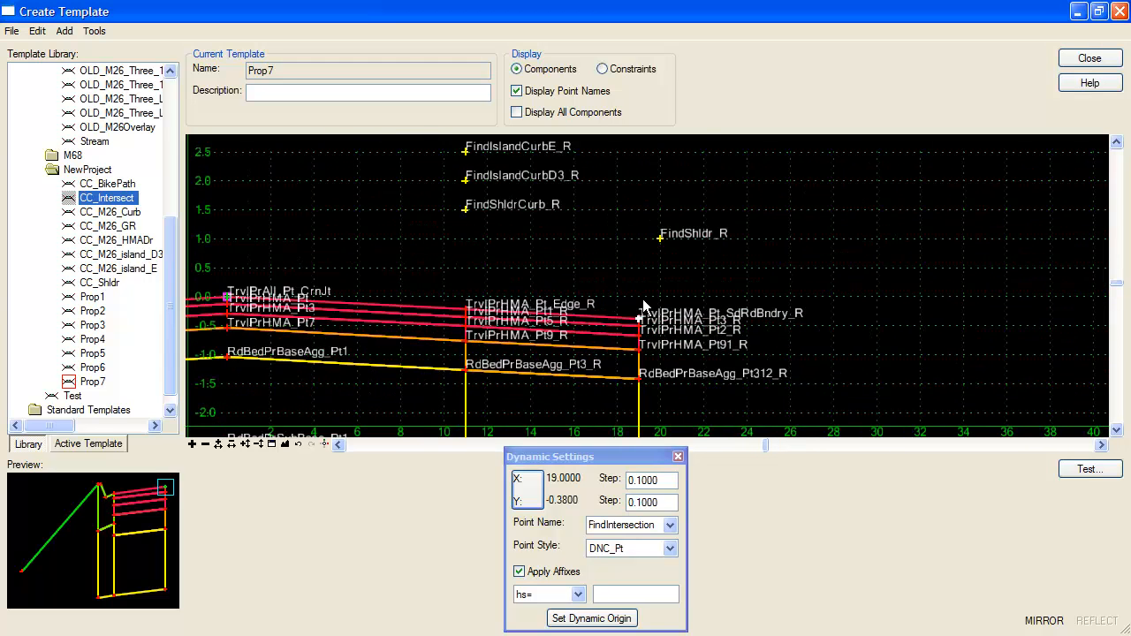
scroll(681, 278, up, 2)
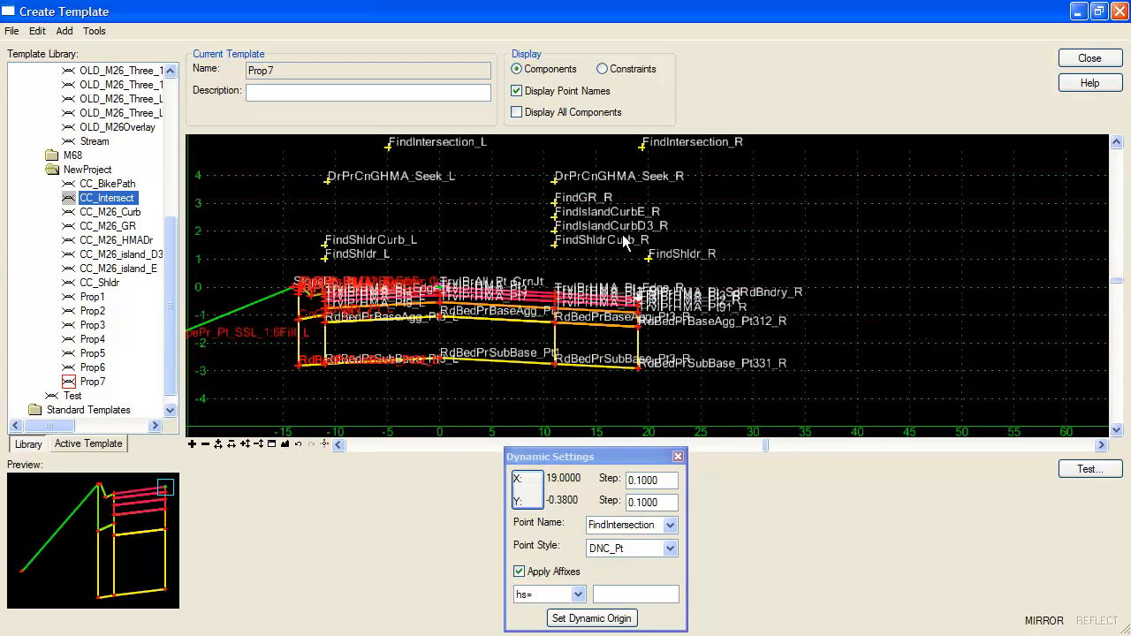
right_click(652, 268)
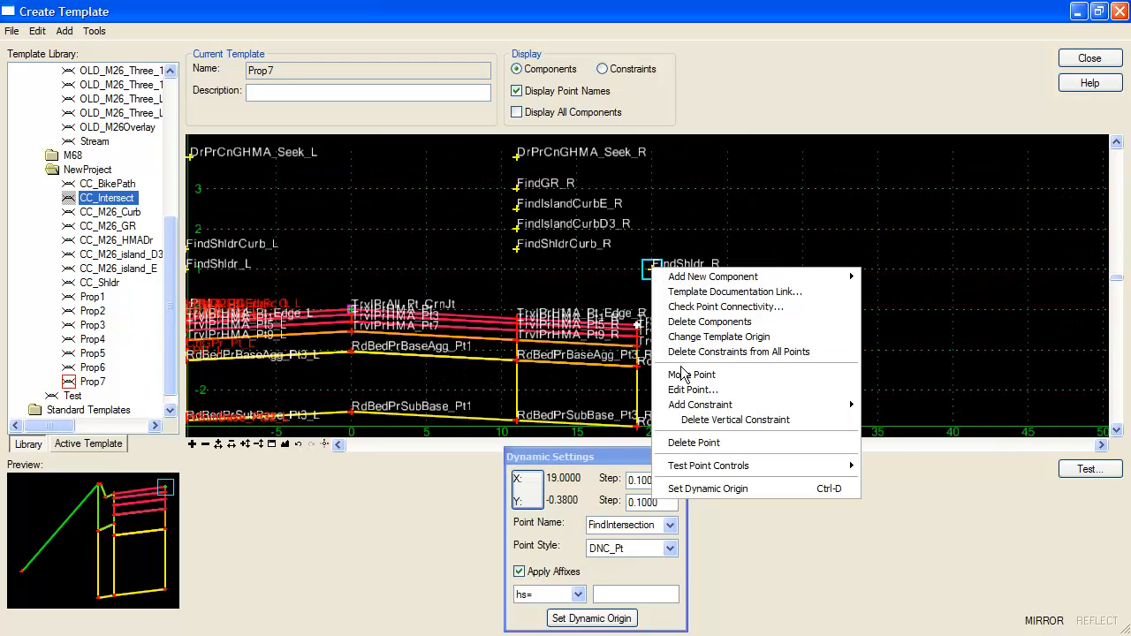
click(702, 301)
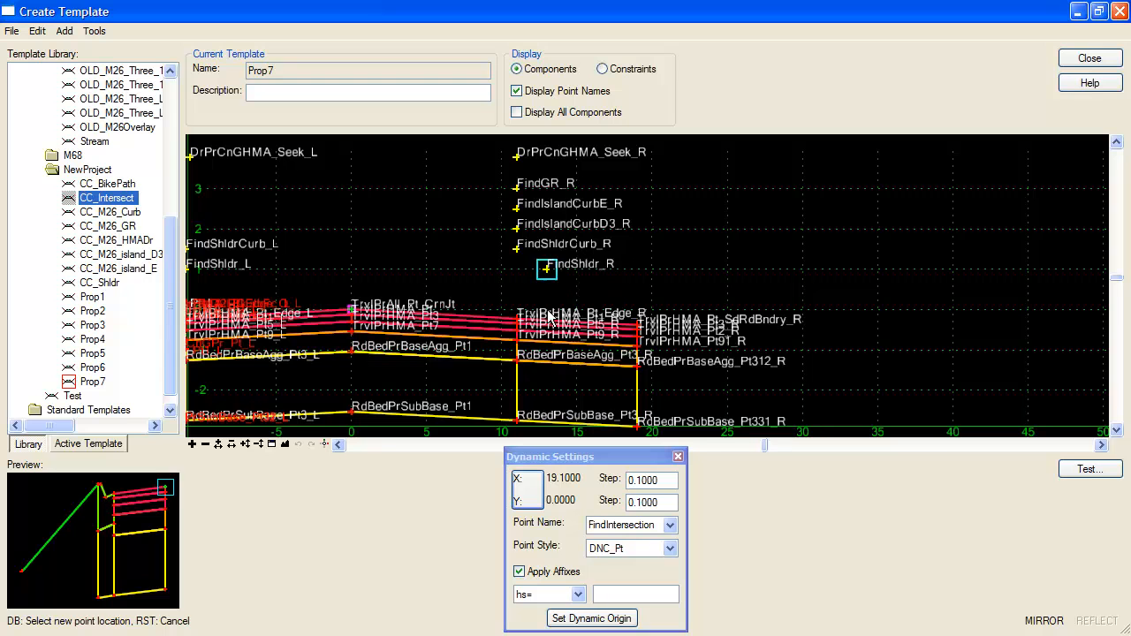
click(515, 315)
scroll(608, 354, down, 3)
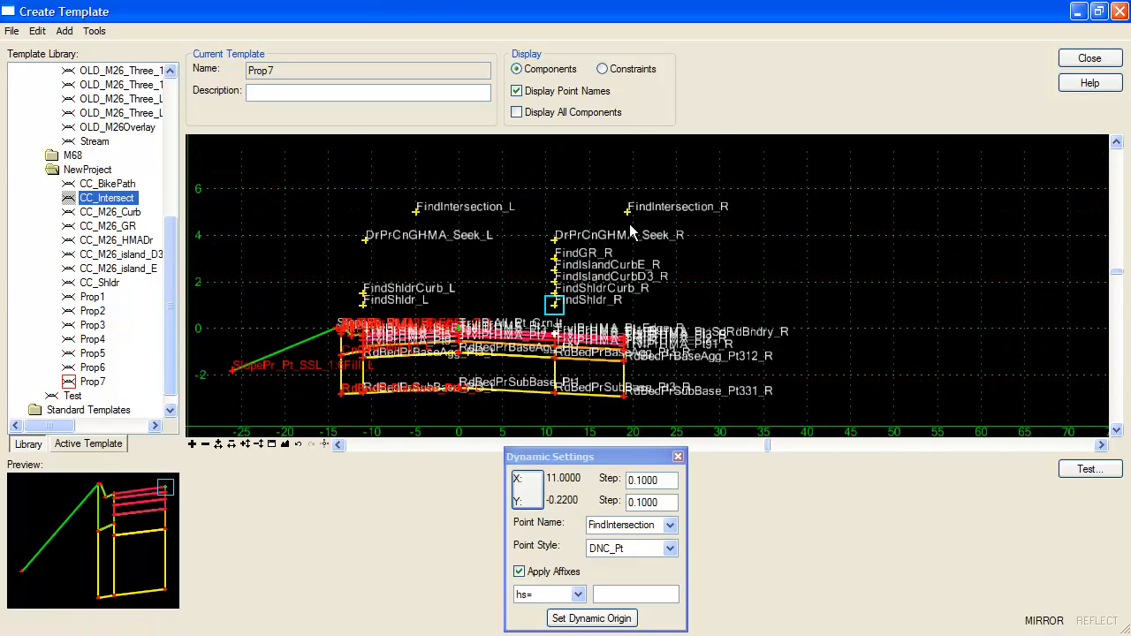
Step: Move the FindIntersection_R point inward to about X 5
right_click(628, 212)
click(667, 309)
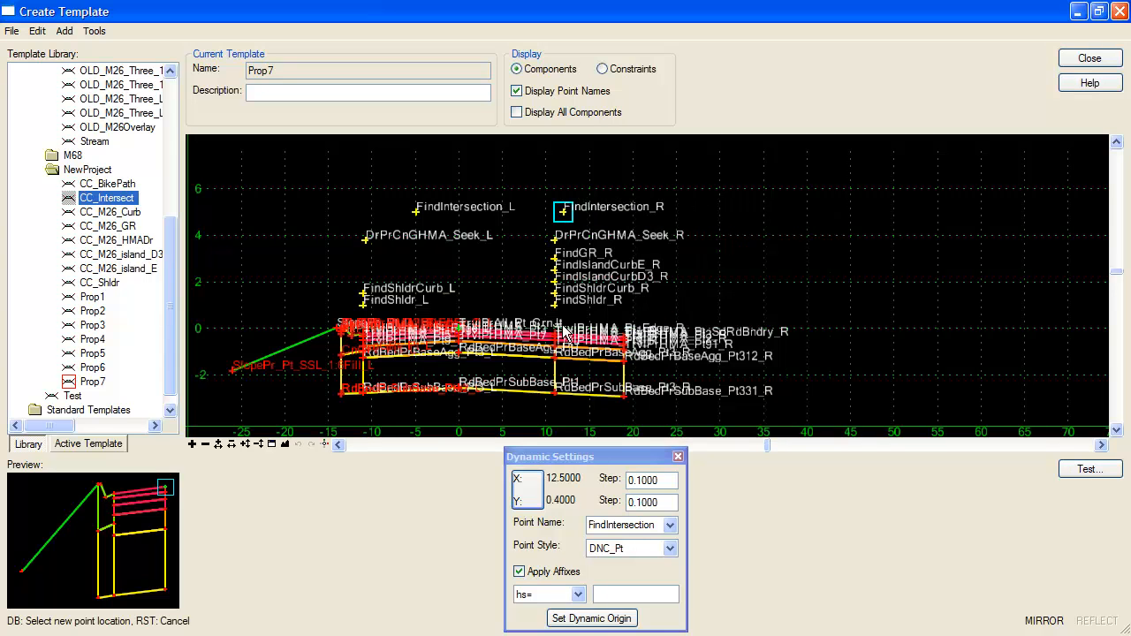
click(503, 330)
Step: Test the left side-road display by moving FindIntersection_L outward to about X -18 and FindShldr_L to about X -19
right_click(584, 185)
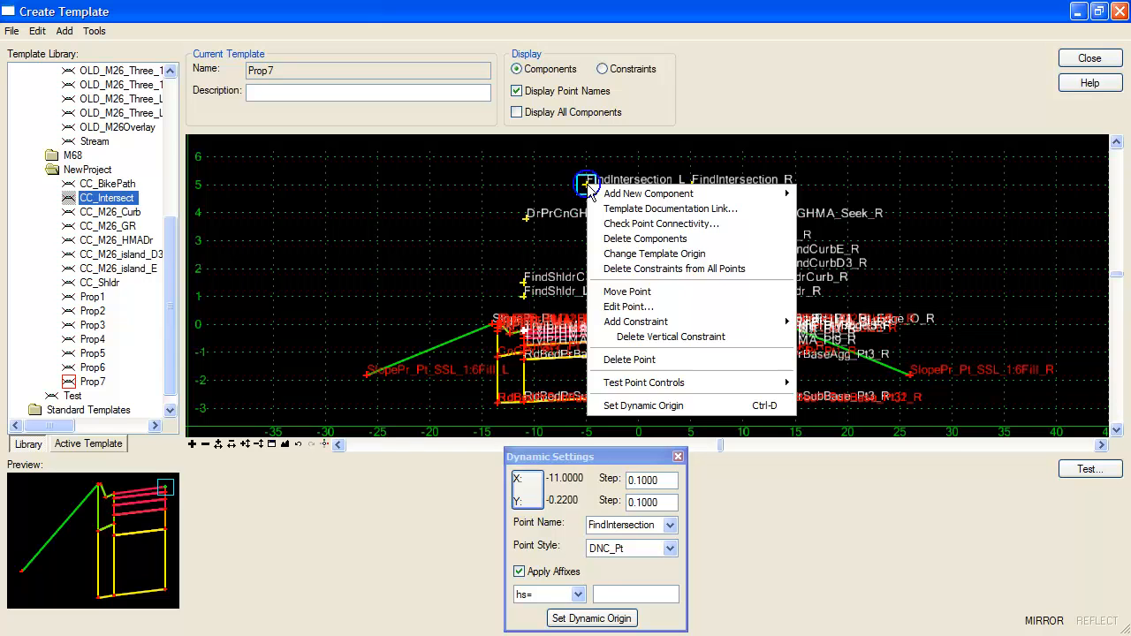
click(624, 292)
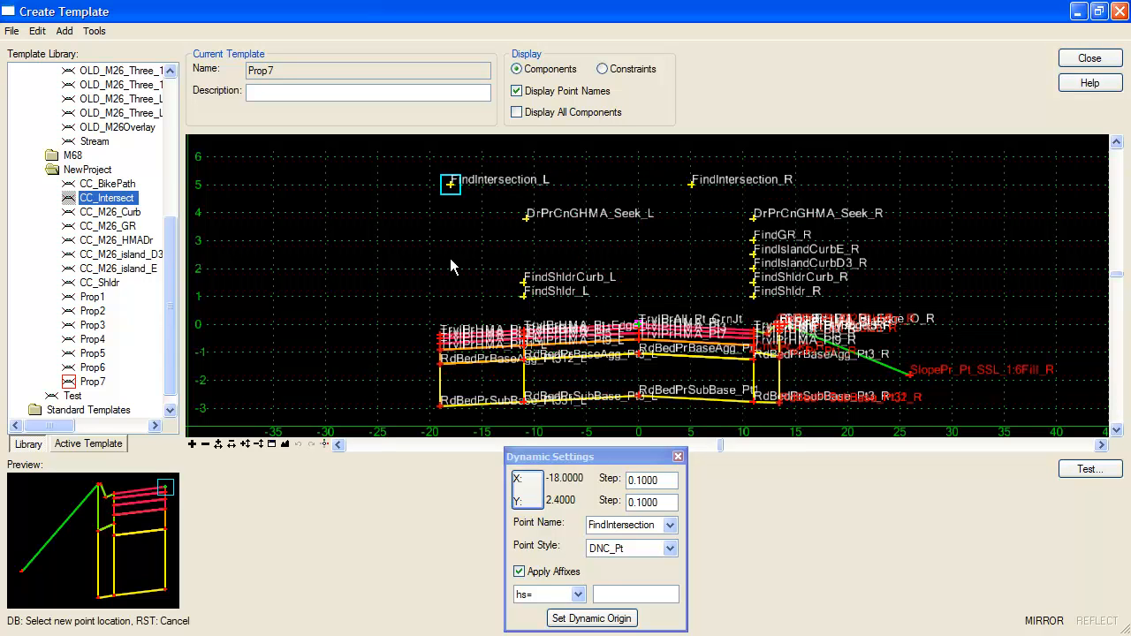
click(450, 258)
right_click(512, 288)
click(548, 327)
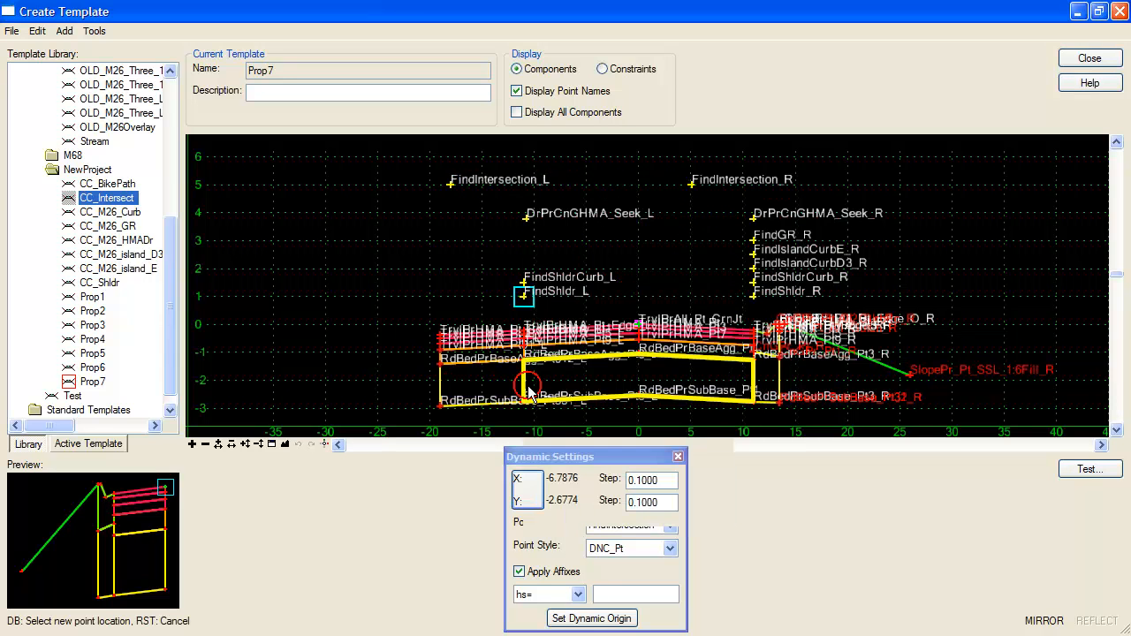
Step: Extend the display expression of Surf_HMA_Shldr_Pr_Top_Outer_L to NOT LeftShldrOff AND NOT LTFindIntersection and apply it
scroll(442, 341, up, 5)
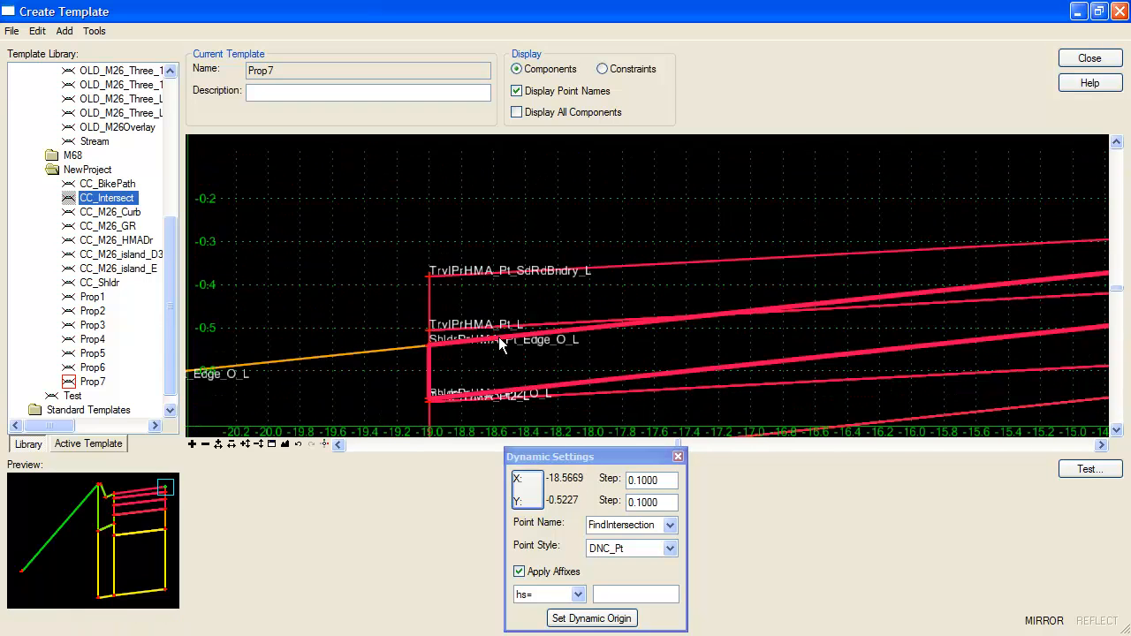
double_click(504, 338)
click(608, 367)
click(264, 301)
click(228, 343)
click(311, 344)
drag(268, 416, 306, 416)
click(352, 492)
click(281, 506)
click(466, 344)
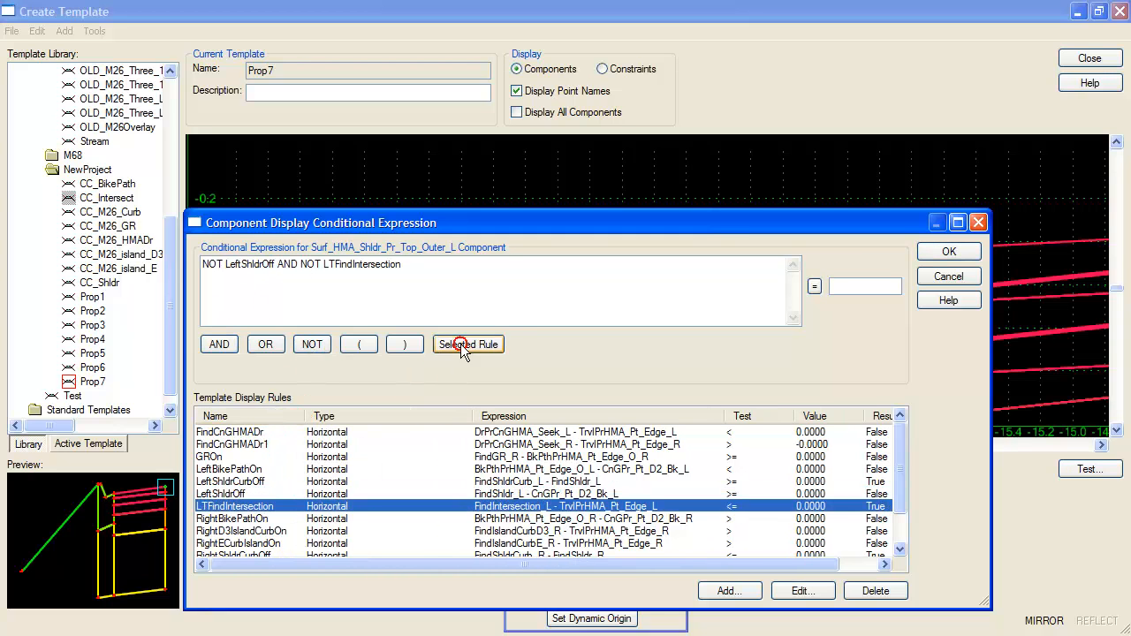
click(947, 251)
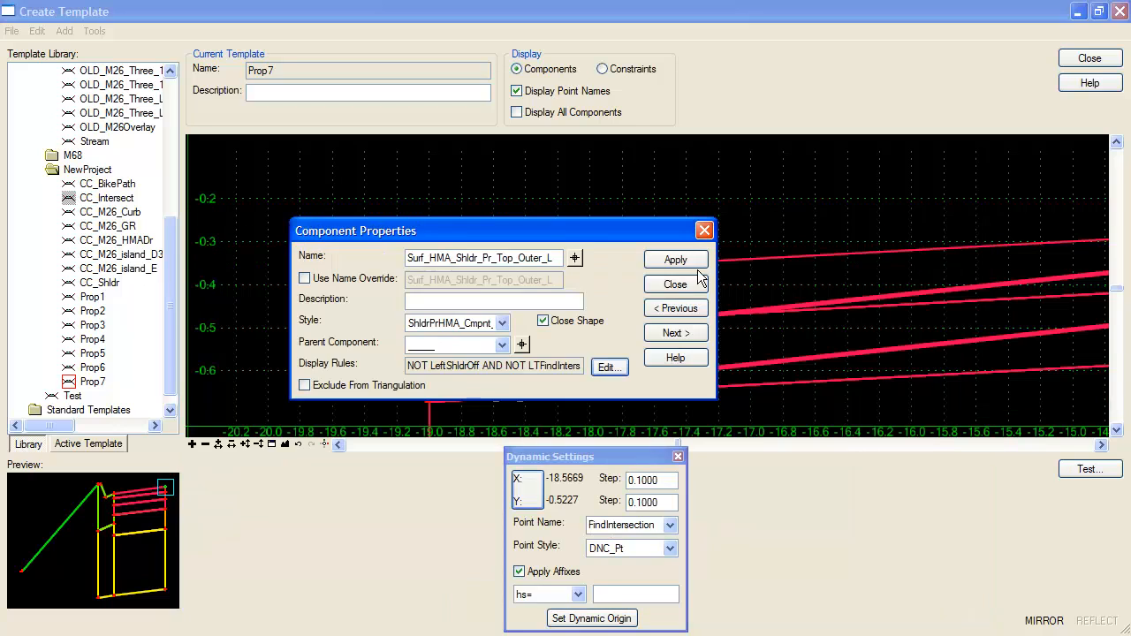
click(674, 283)
Step: Move the FindShldr_L point back inward to the left lane edge at X -11
scroll(399, 281, down, 6)
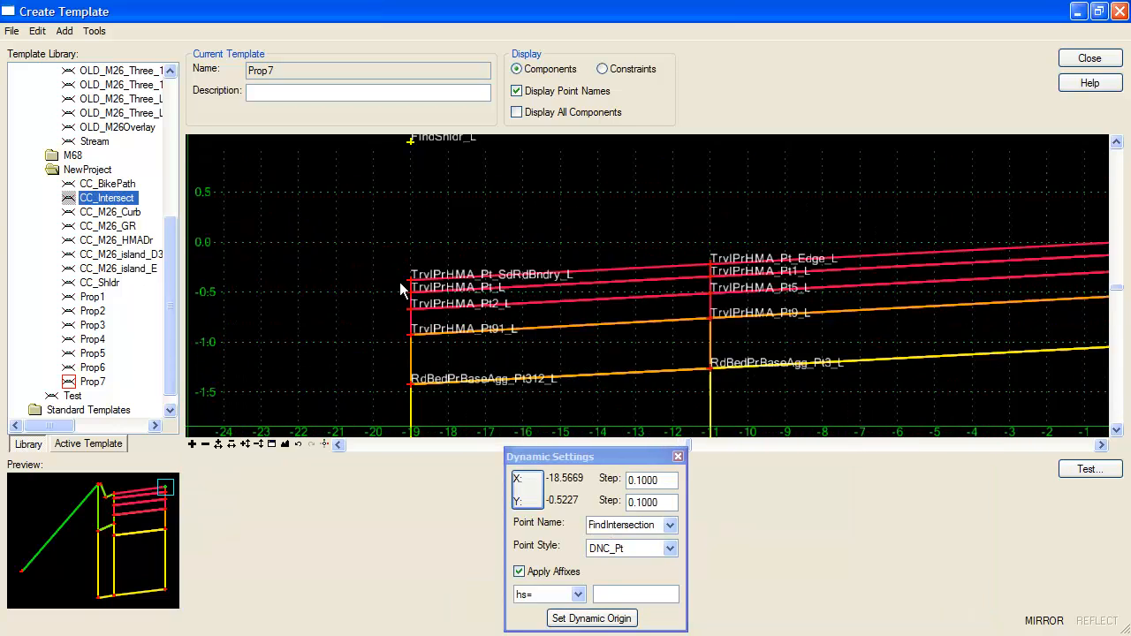
scroll(406, 250, down, 2)
scroll(415, 228, up, 2)
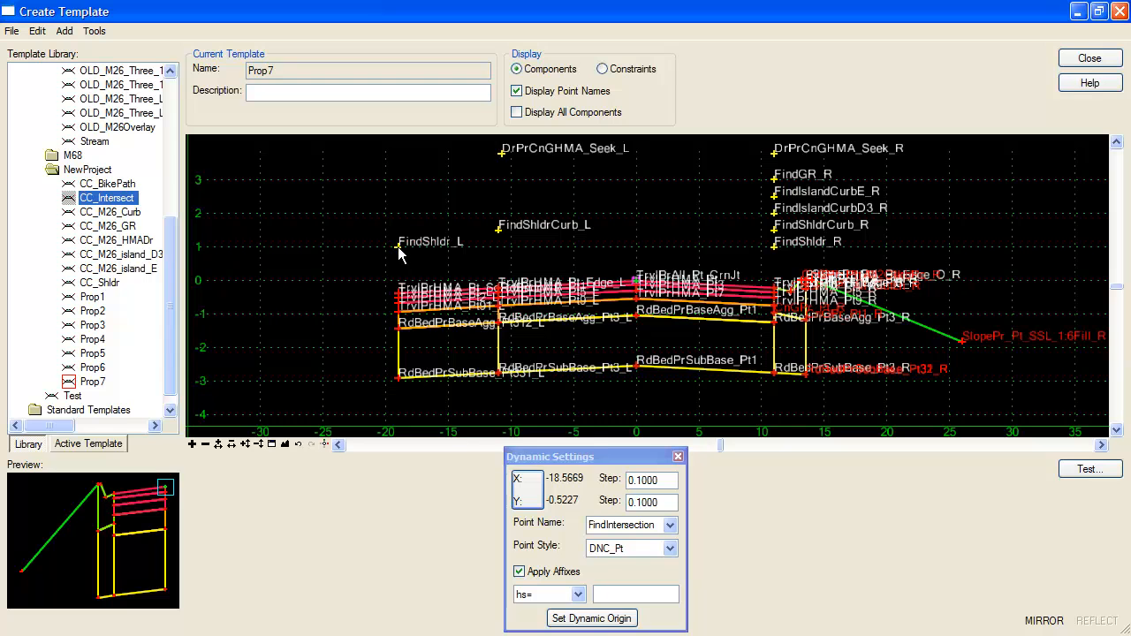
right_click(399, 257)
click(428, 354)
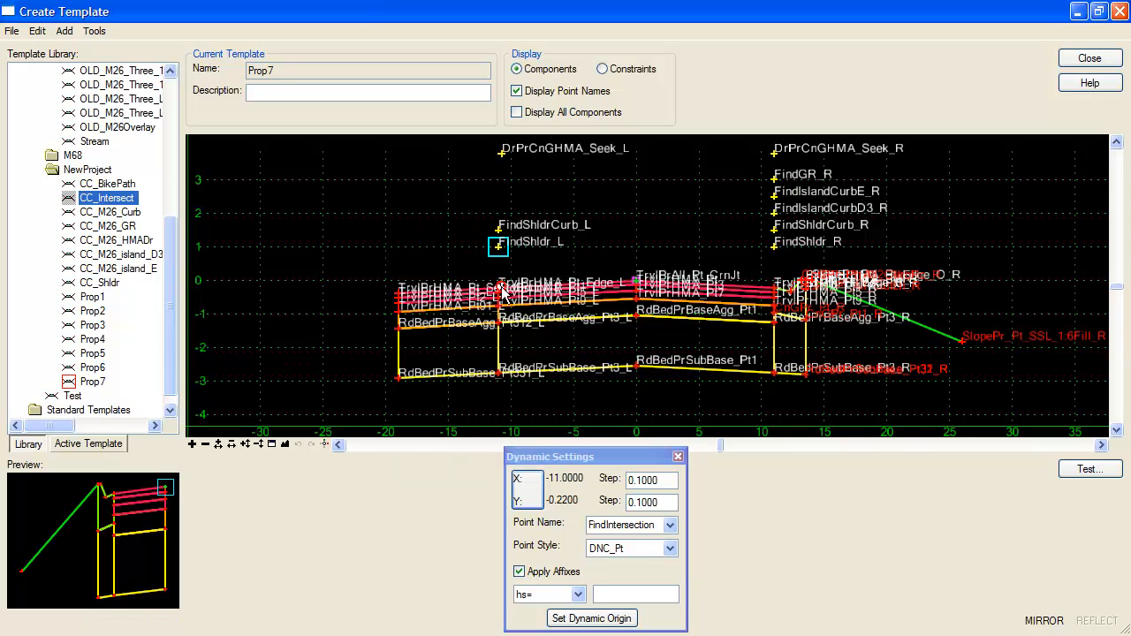
Step: Move the FindIntersection_L point inward to X -5
scroll(465, 330, down, 2)
right_click(433, 206)
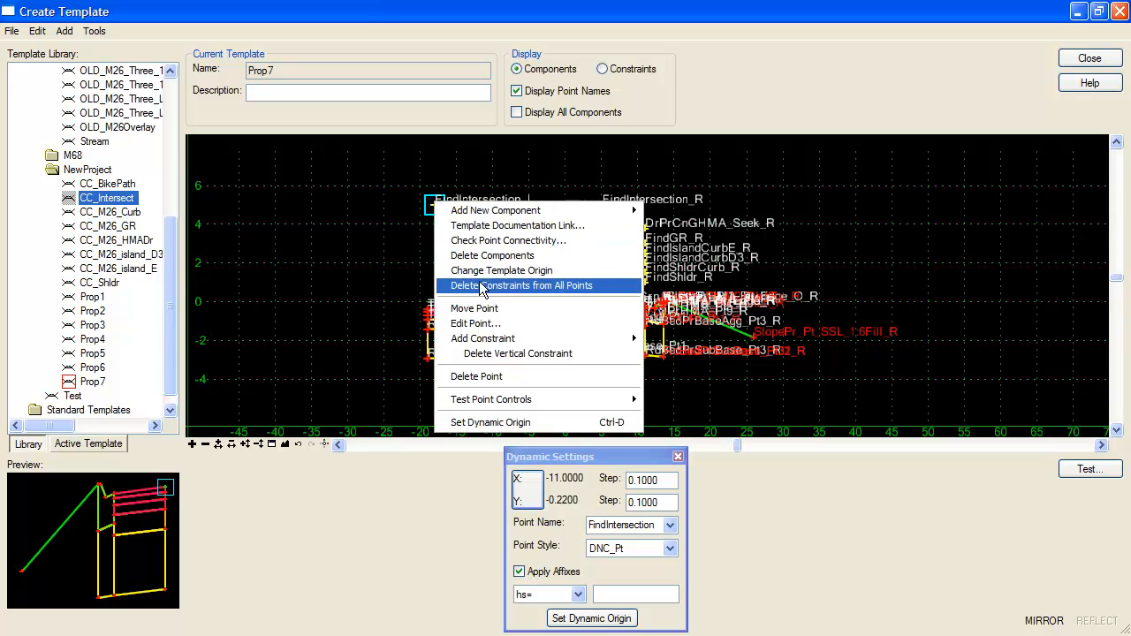
click(463, 305)
scroll(528, 264, up, 2)
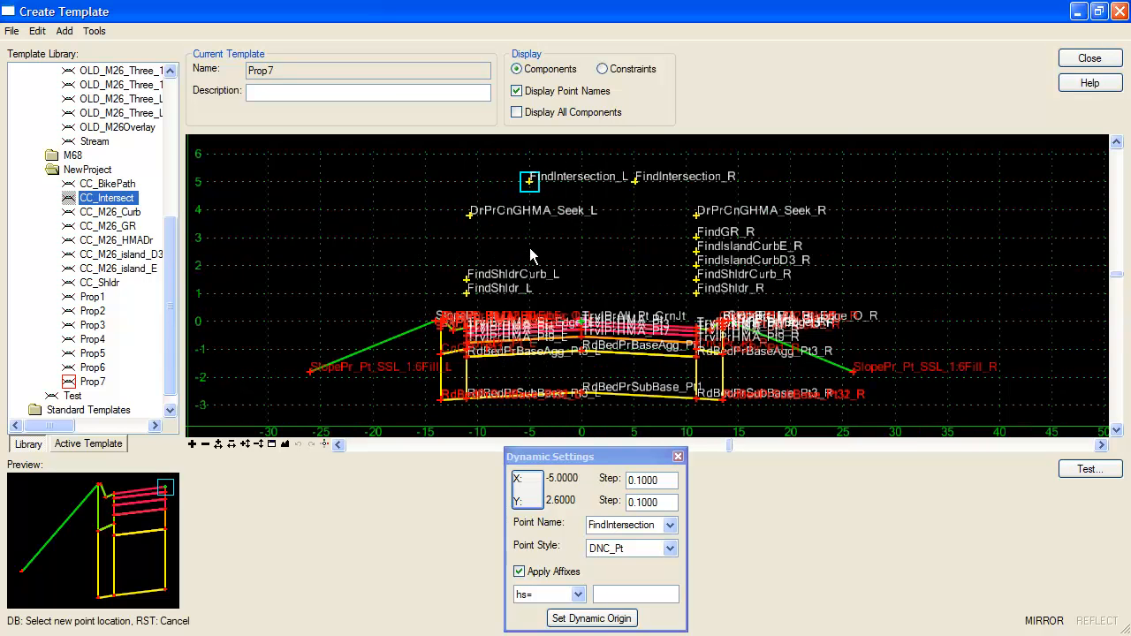
click(529, 248)
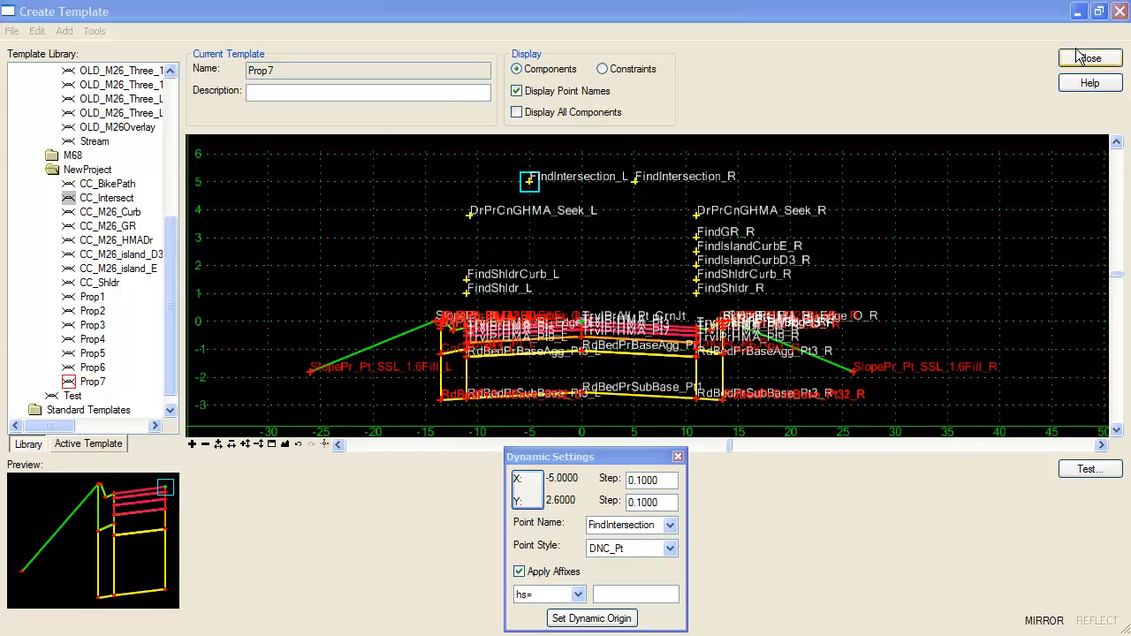
Step: Switch to the Power GEOPAK plan view and examine the edge and curb lines at the side road near station 322
click(1093, 13)
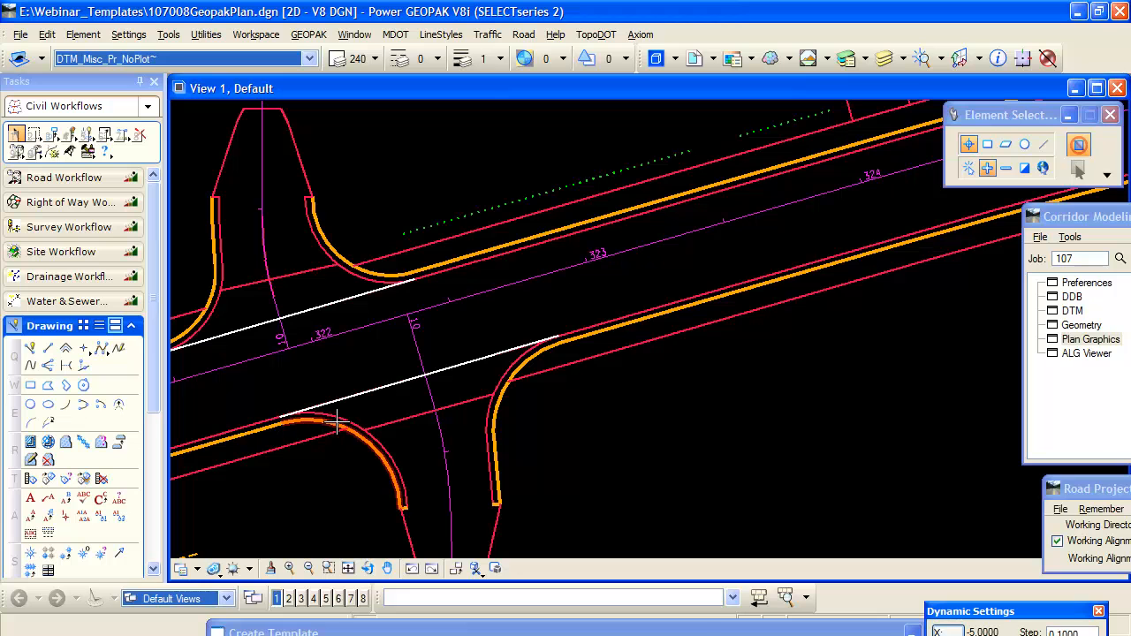
scroll(365, 430, up, 2)
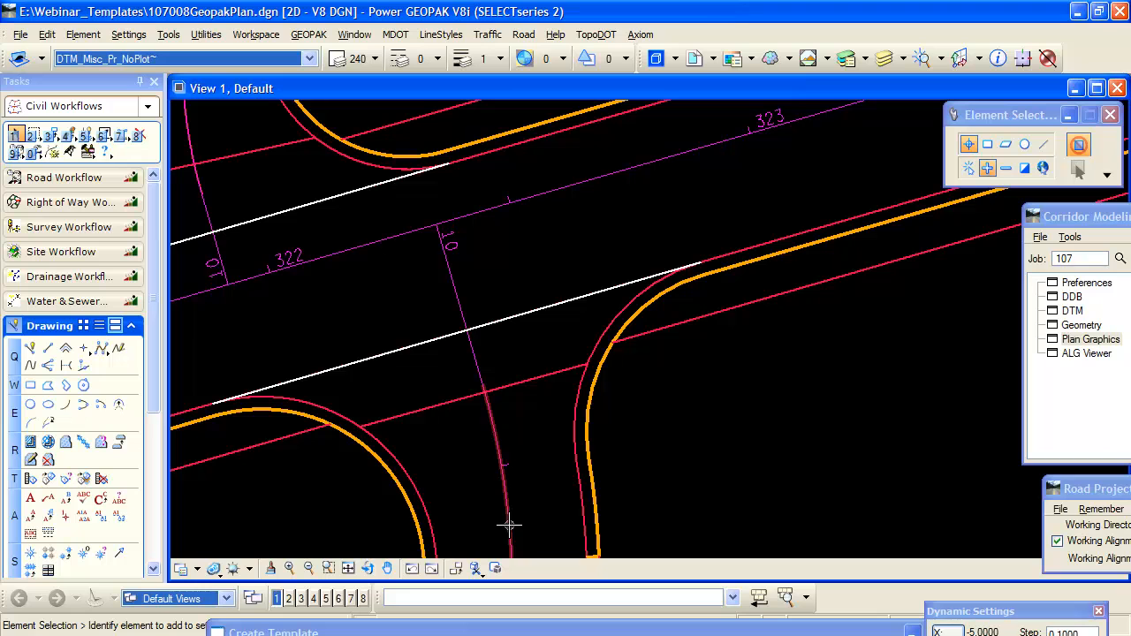
click(490, 391)
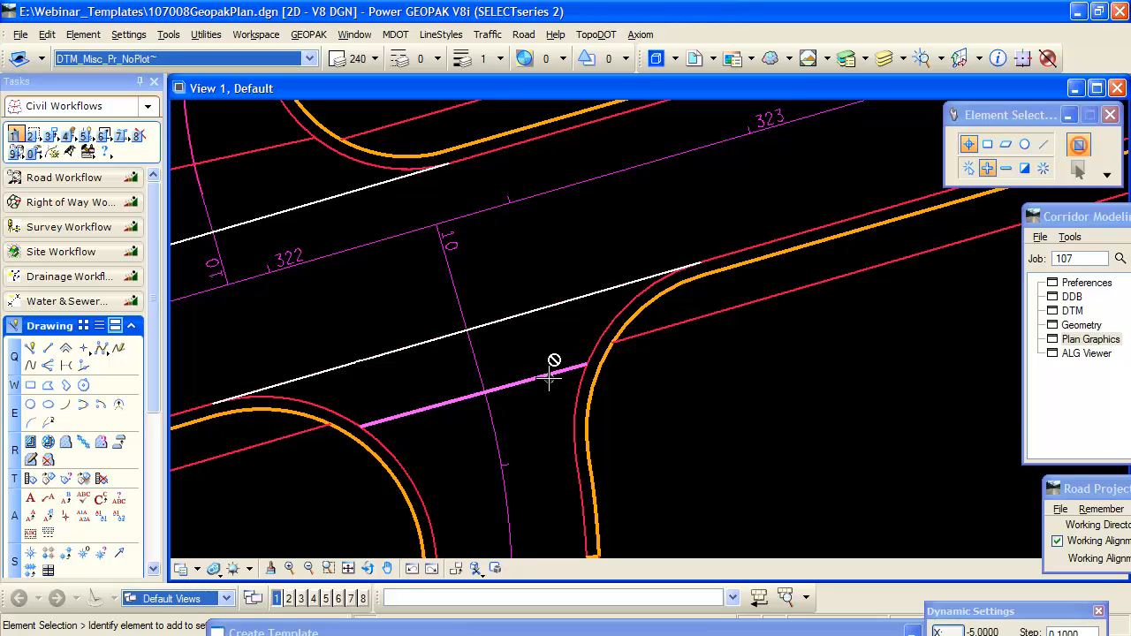
click(427, 369)
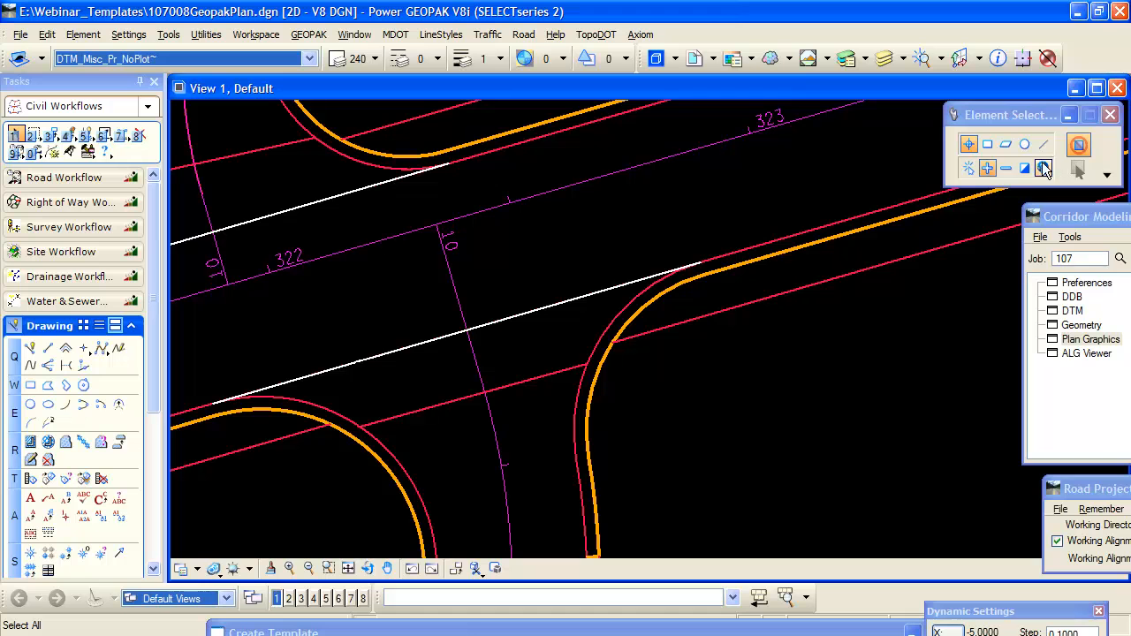
click(1044, 168)
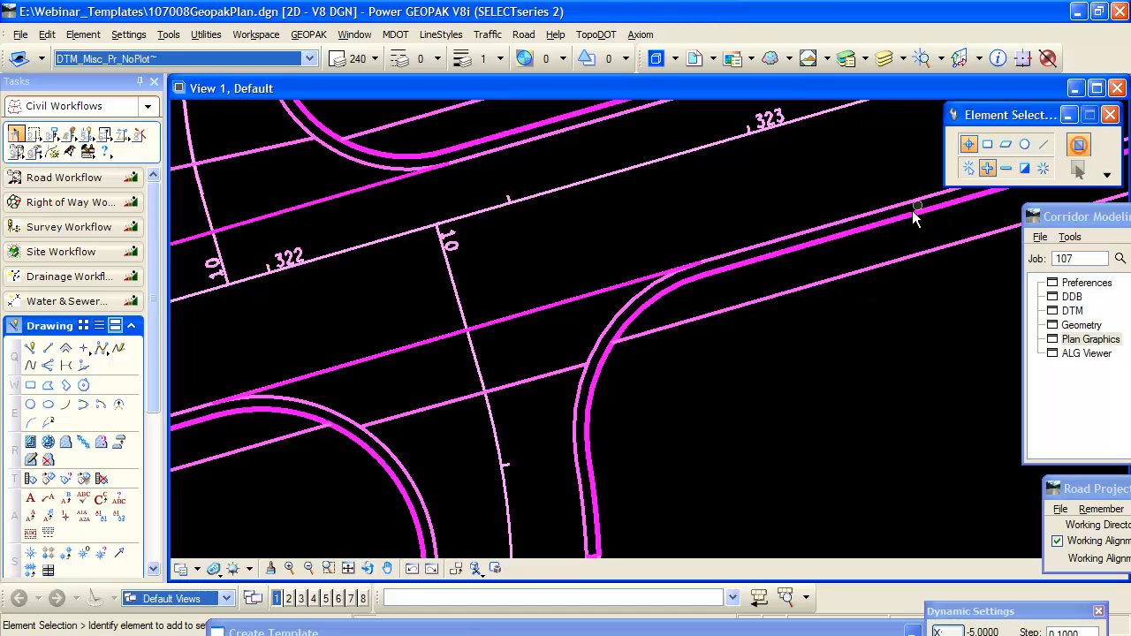
click(699, 345)
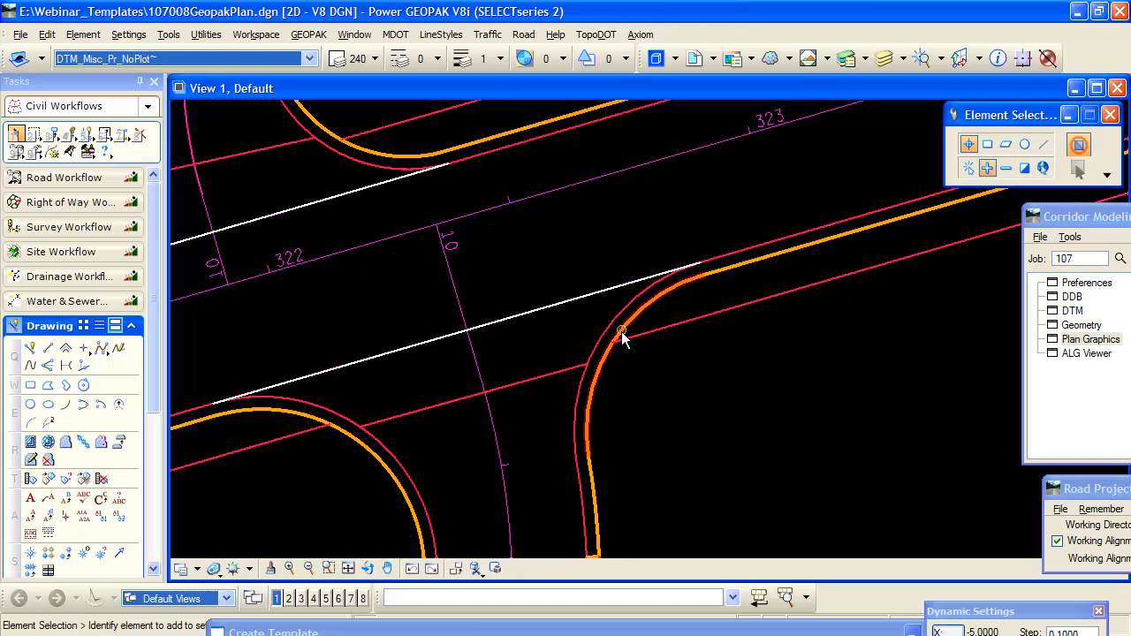
Step: Return to the template editor and review the constraints and style range in the FindShldrCurb_L point properties
double_click(616, 634)
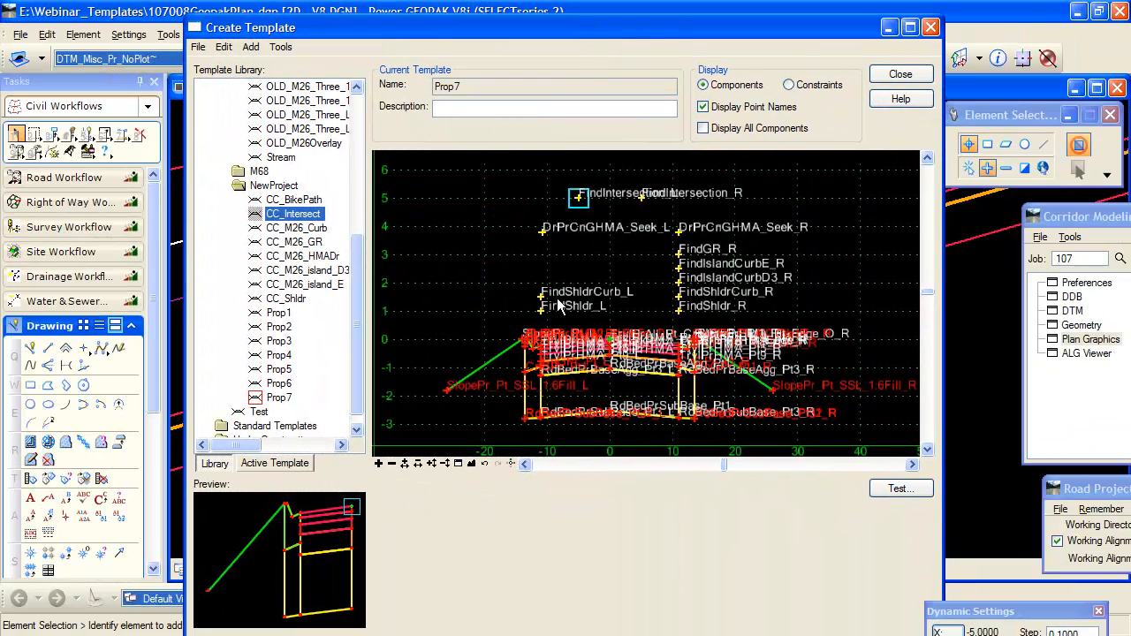
right_click(537, 292)
key(Escape)
double_click(542, 301)
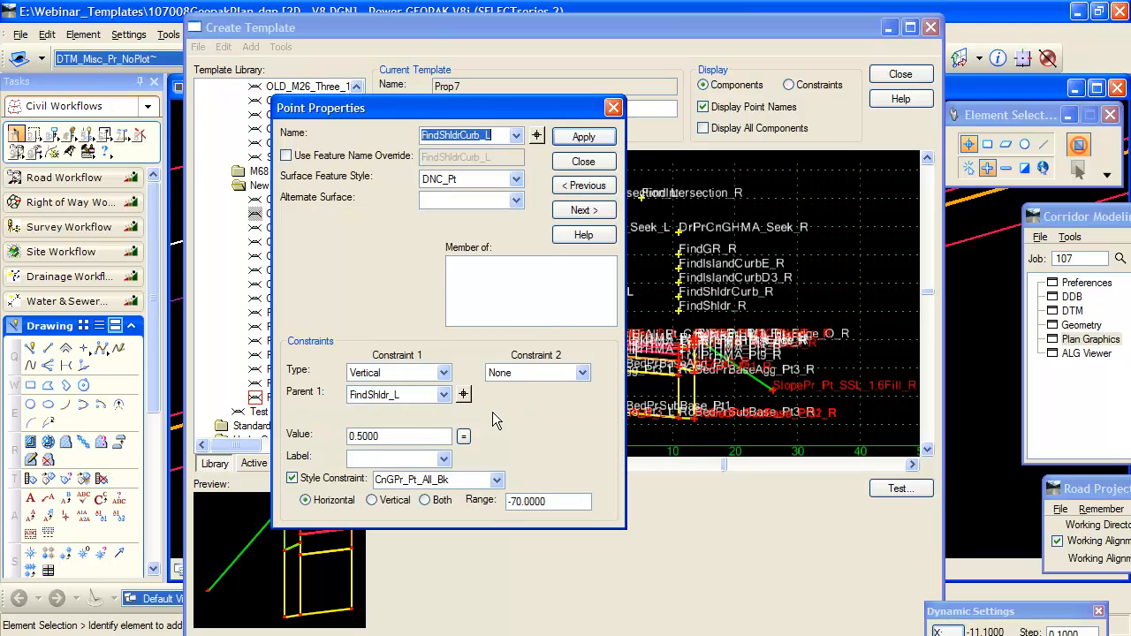
click(582, 161)
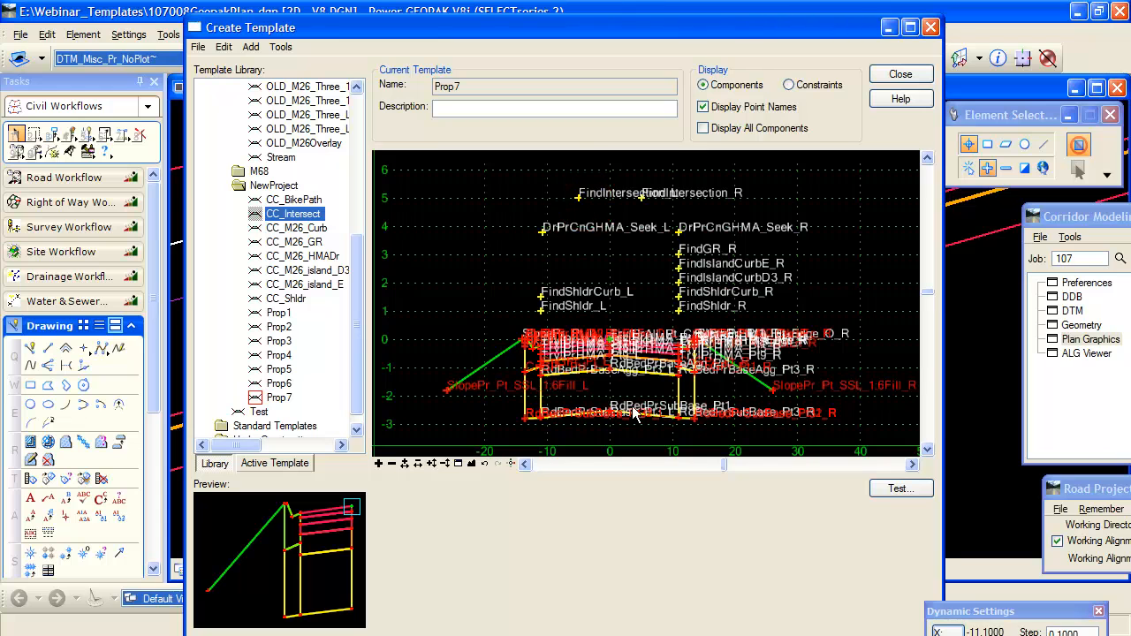
Step: Maximize the template editor and review the properties of the left 1:6 fill slope, left curb component and SlopePr_Pt_SSL_1:6Fill_L point
scroll(620, 421, up, 1)
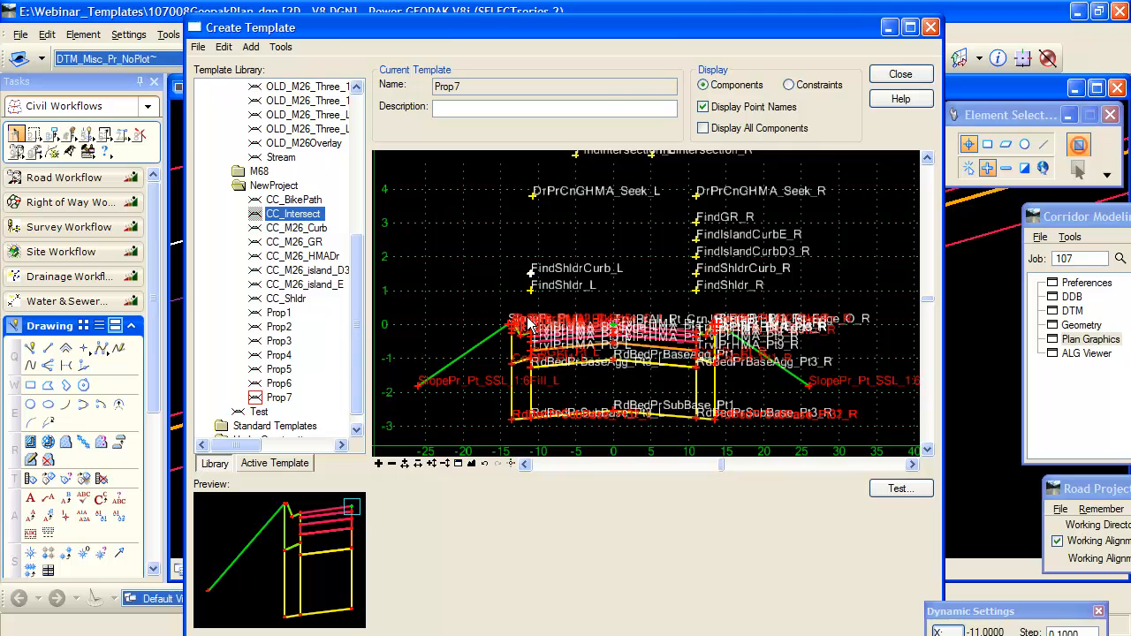
mouse_move(609, 24)
mouse_down()
mouse_move(618, 222)
mouse_move(590, 64)
mouse_move(594, 19)
mouse_up()
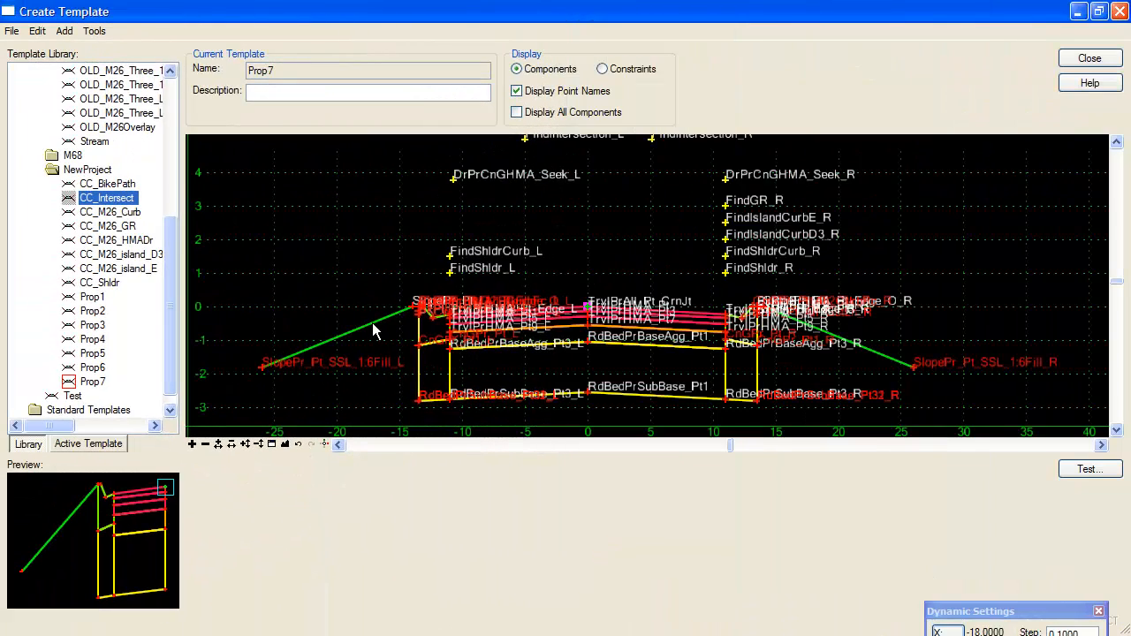
double_click(373, 329)
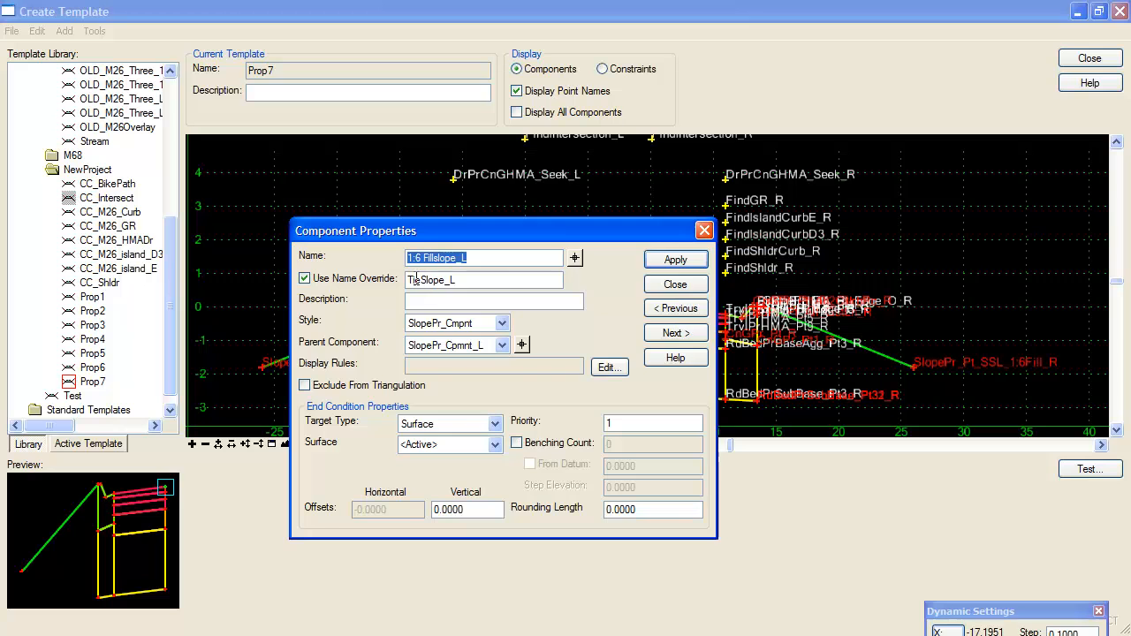
click(675, 283)
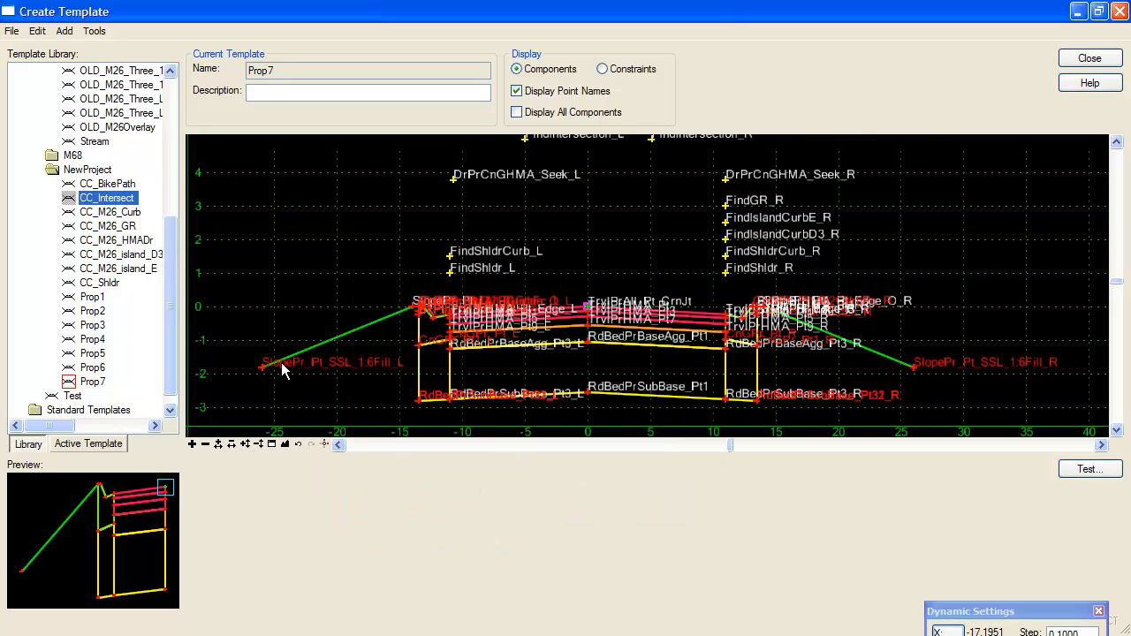
scroll(343, 349, up, 1)
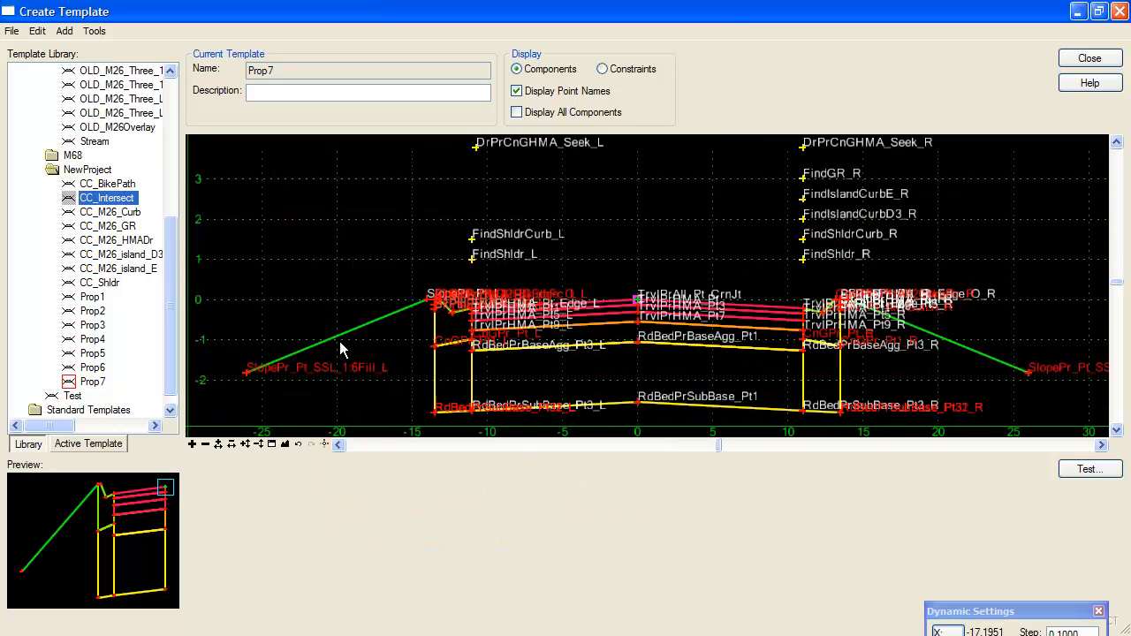
double_click(442, 305)
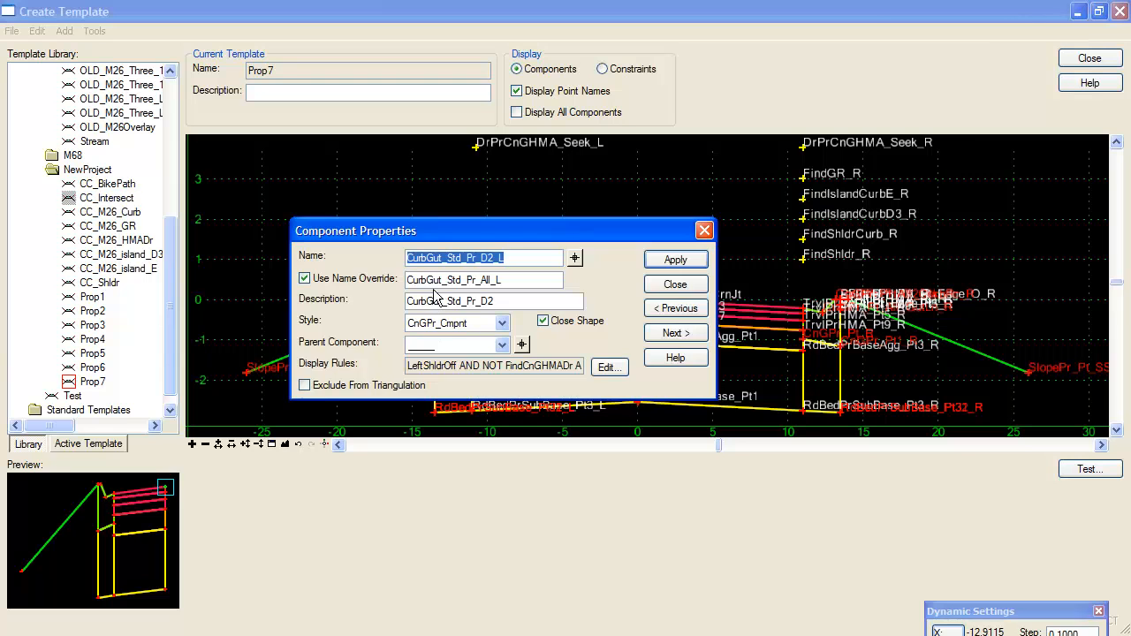
click(674, 285)
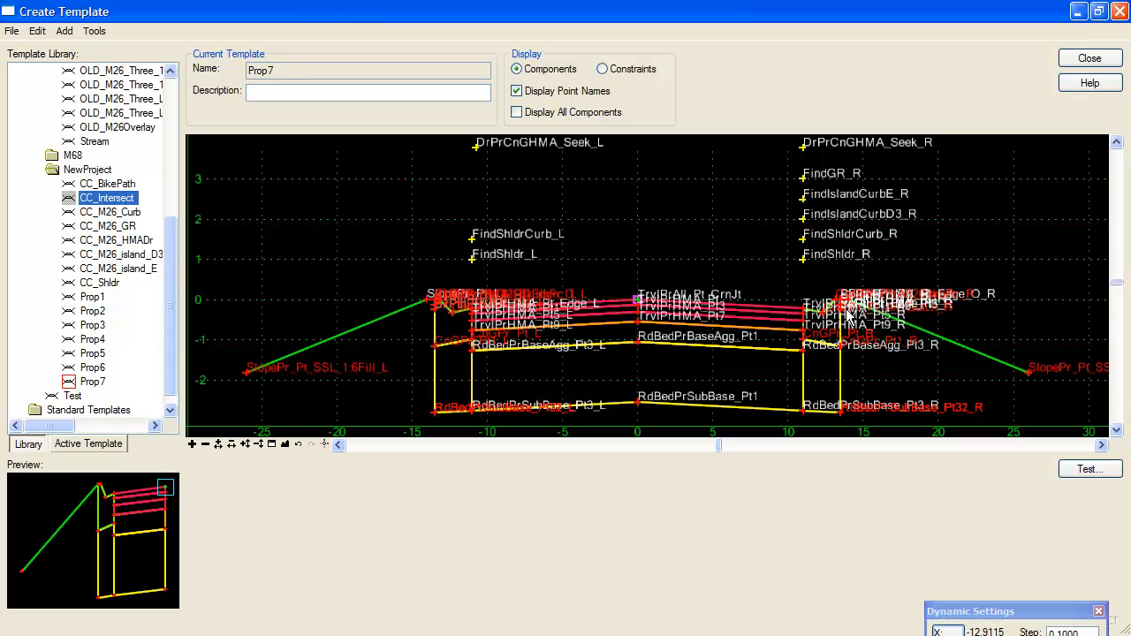
double_click(246, 374)
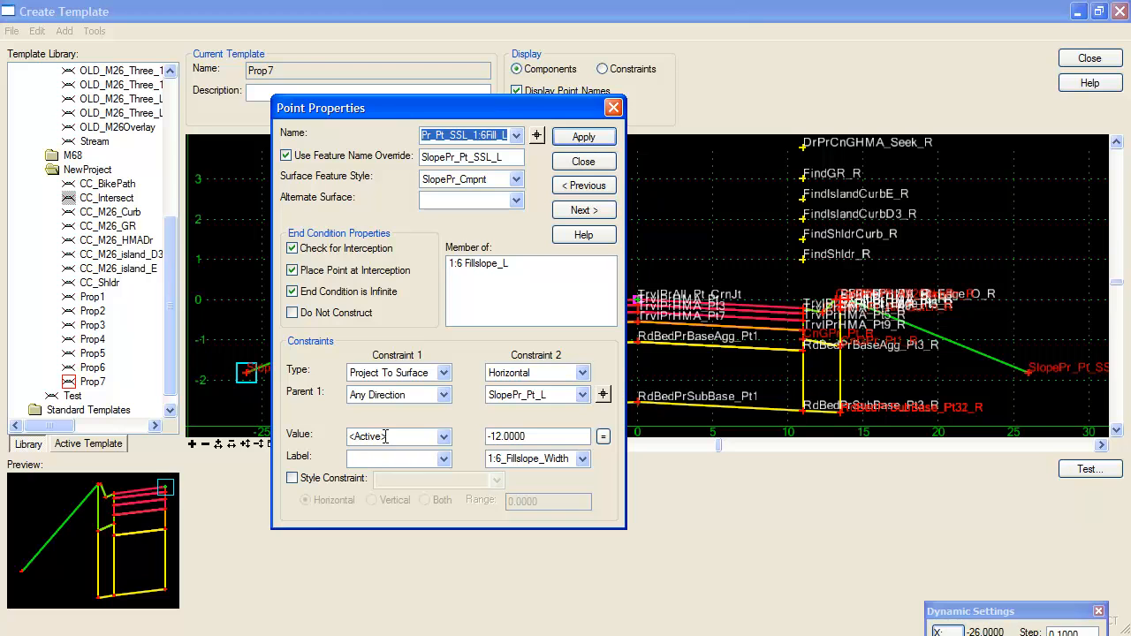
click(565, 165)
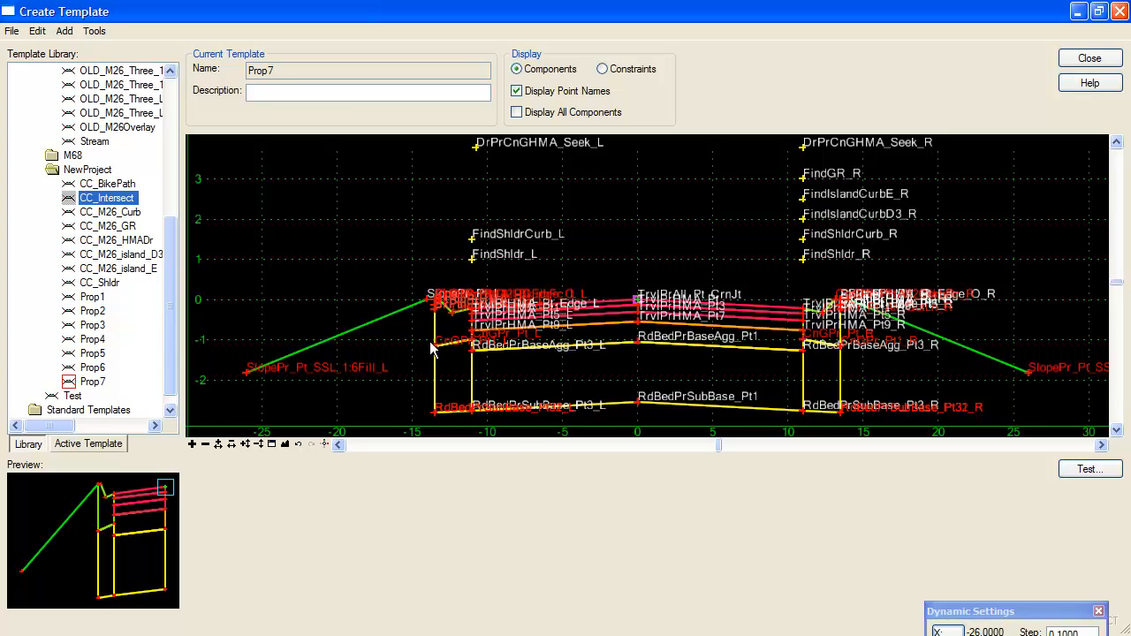
Step: Examine the overlapping curb, bike path and subbase points at the left edge of the Prop7 template
scroll(458, 343, up, 2)
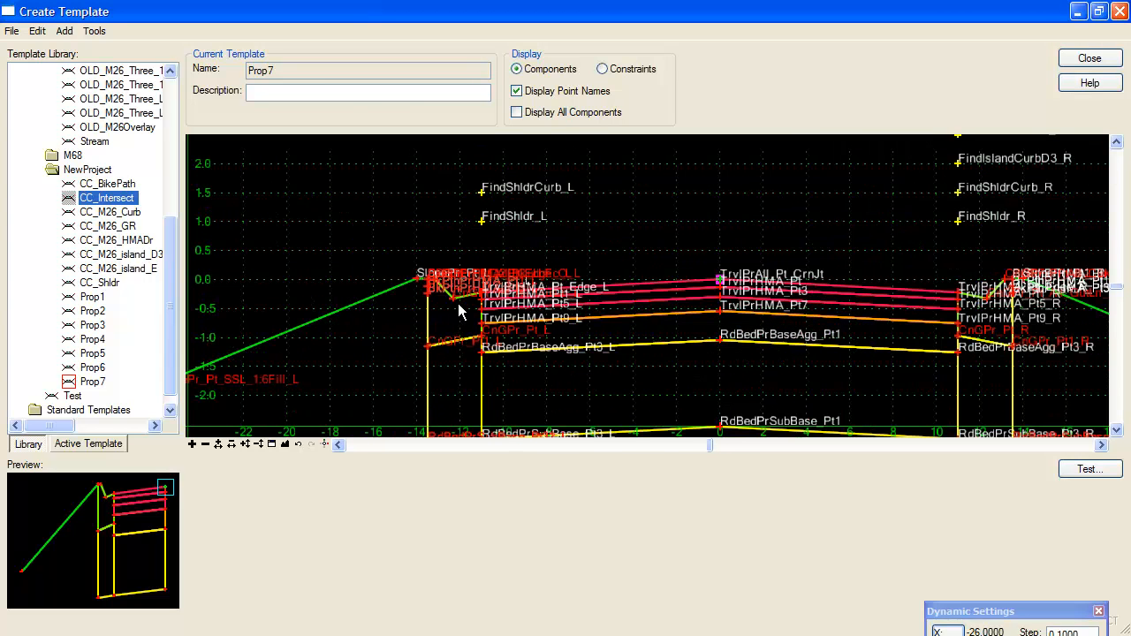
scroll(459, 318, up, 2)
scroll(398, 241, up, 1)
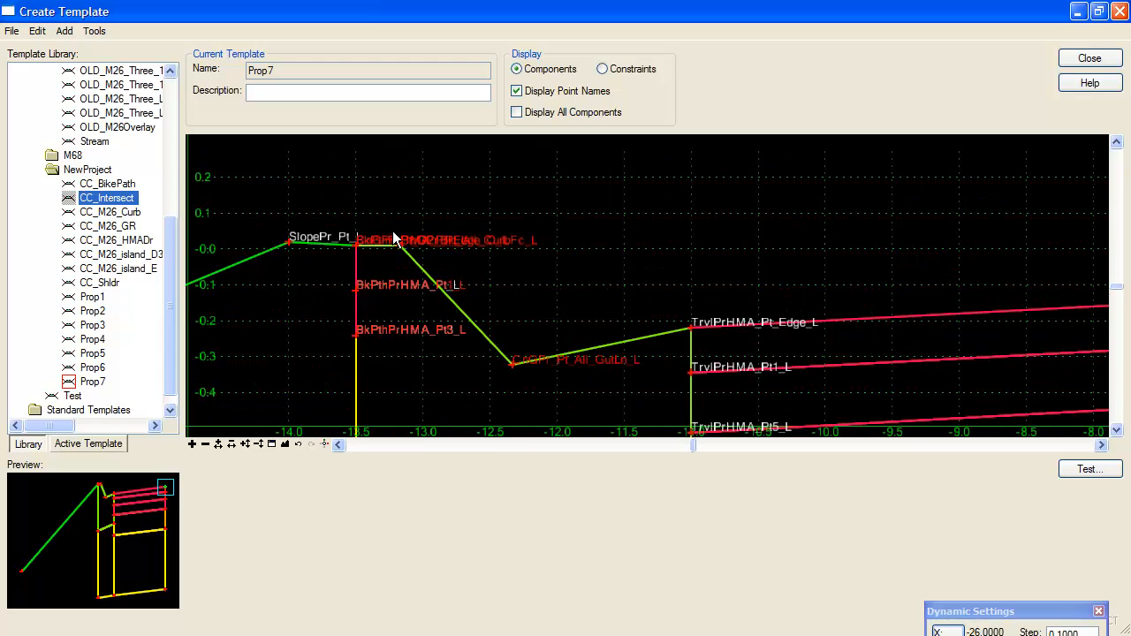
scroll(380, 244, up, 1)
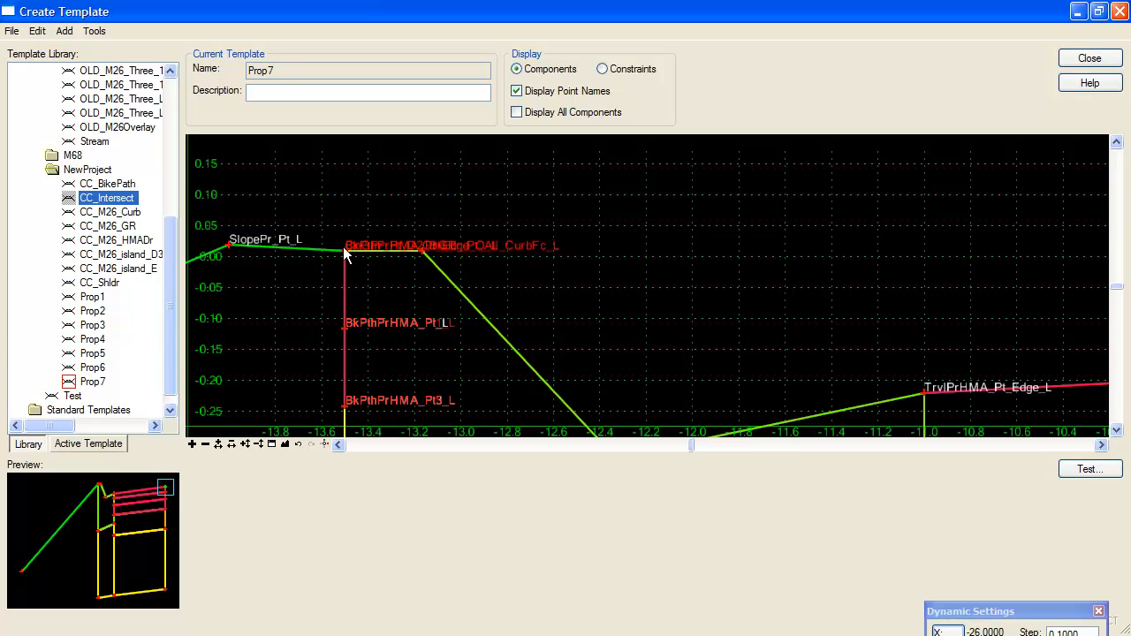
scroll(421, 252, up, 2)
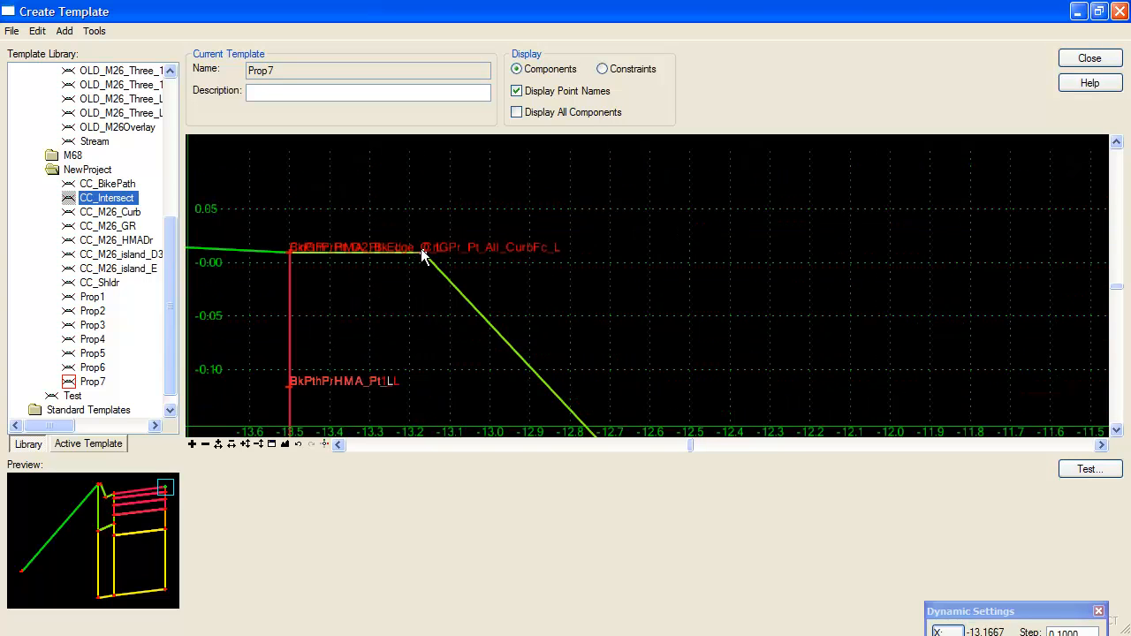
scroll(330, 233, down, 5)
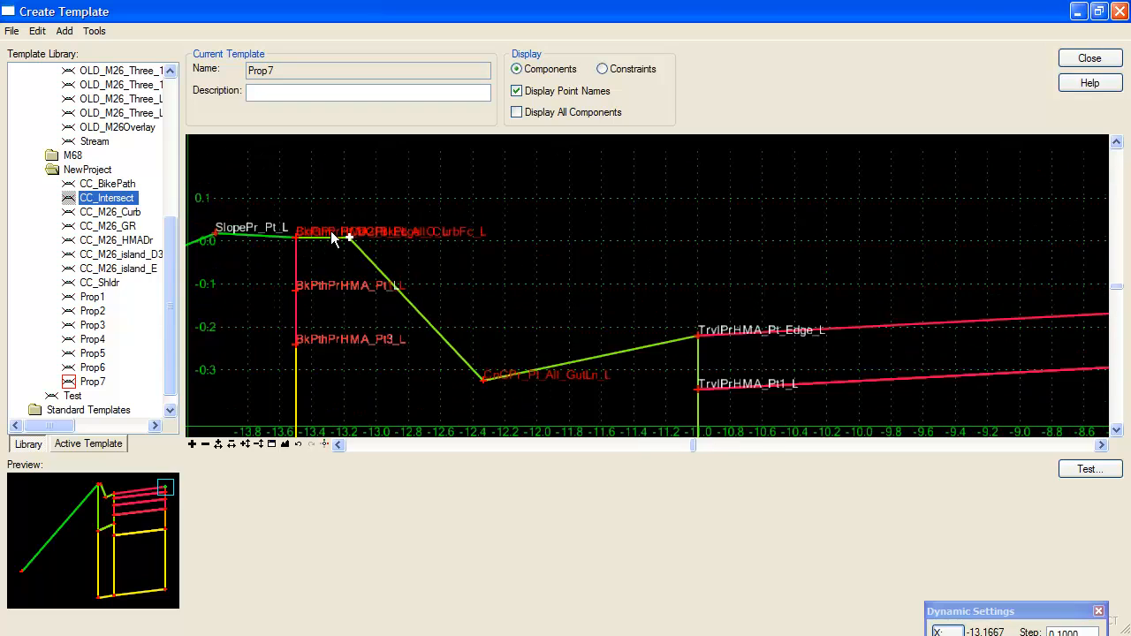
scroll(371, 335, down, 2)
scroll(362, 389, up, 2)
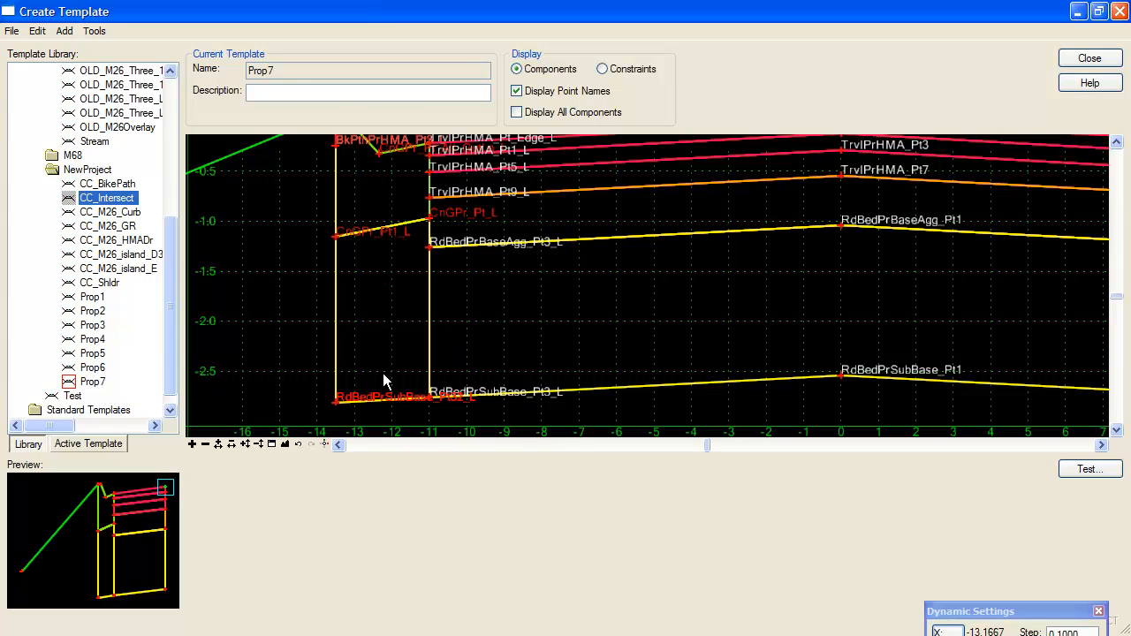
scroll(386, 334, down, 3)
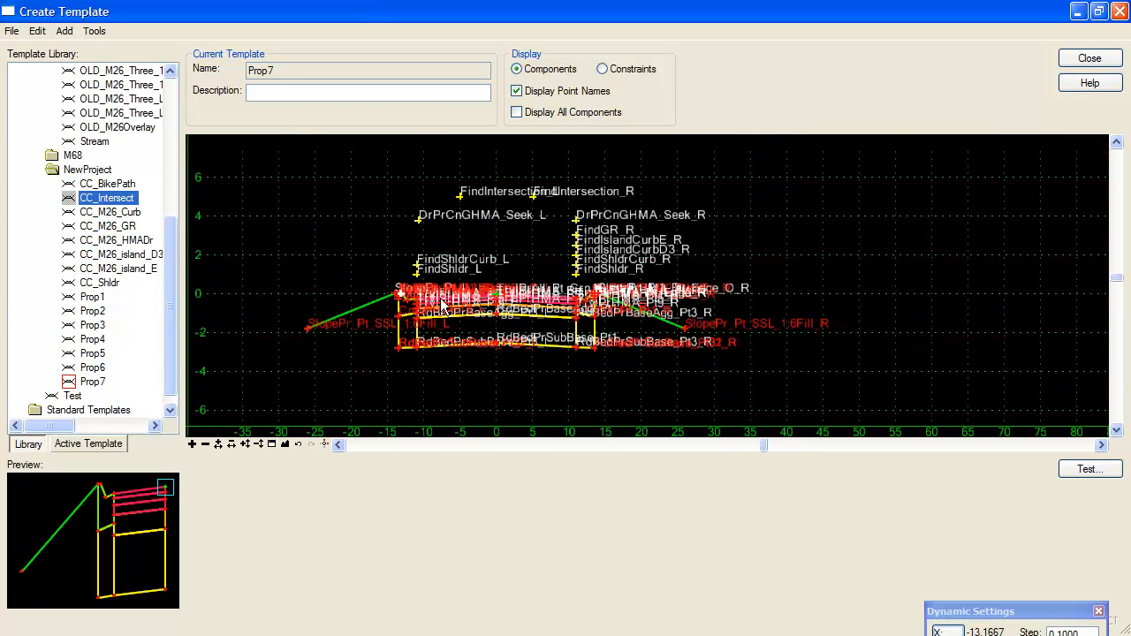
Step: Move FindIntersection_L outward to about X -16.7 and FindShldrCurb_L to X -16.5, and inspect the left side-road layers and curb
right_click(461, 196)
click(495, 306)
click(375, 211)
scroll(422, 262, up, 3)
right_click(412, 237)
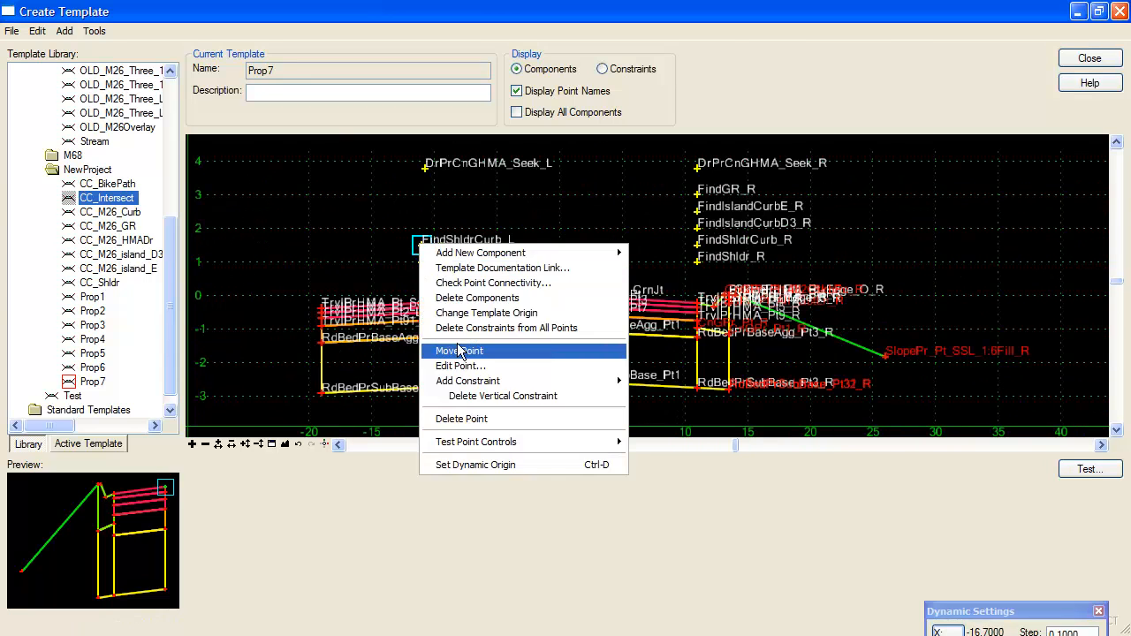
click(442, 348)
scroll(354, 278, up, 3)
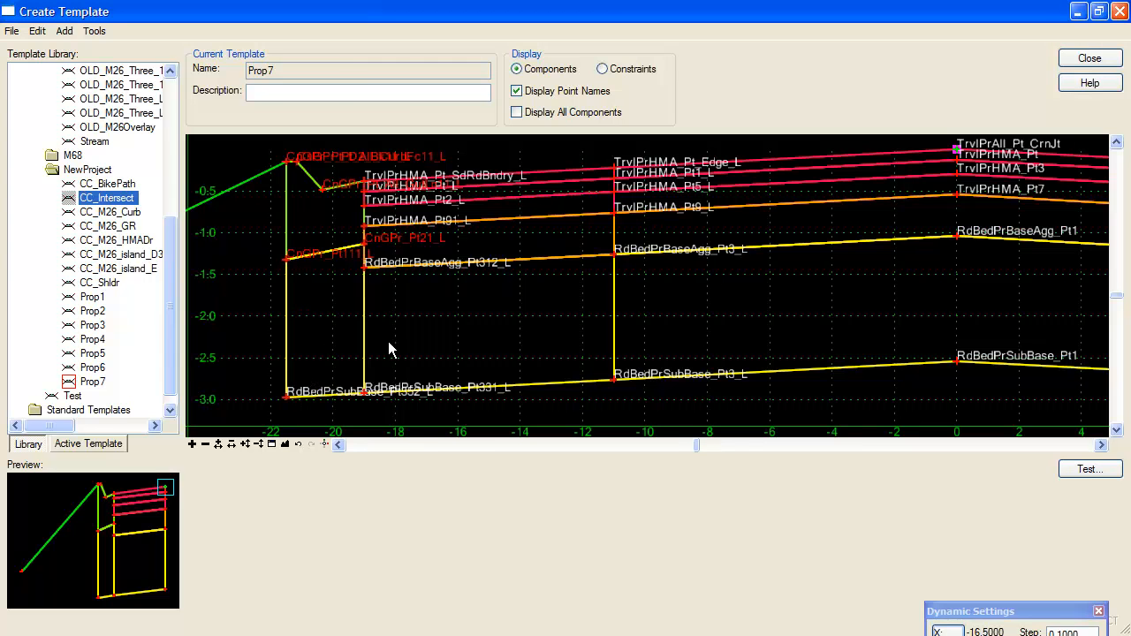
scroll(382, 343, down, 3)
scroll(383, 343, down, 2)
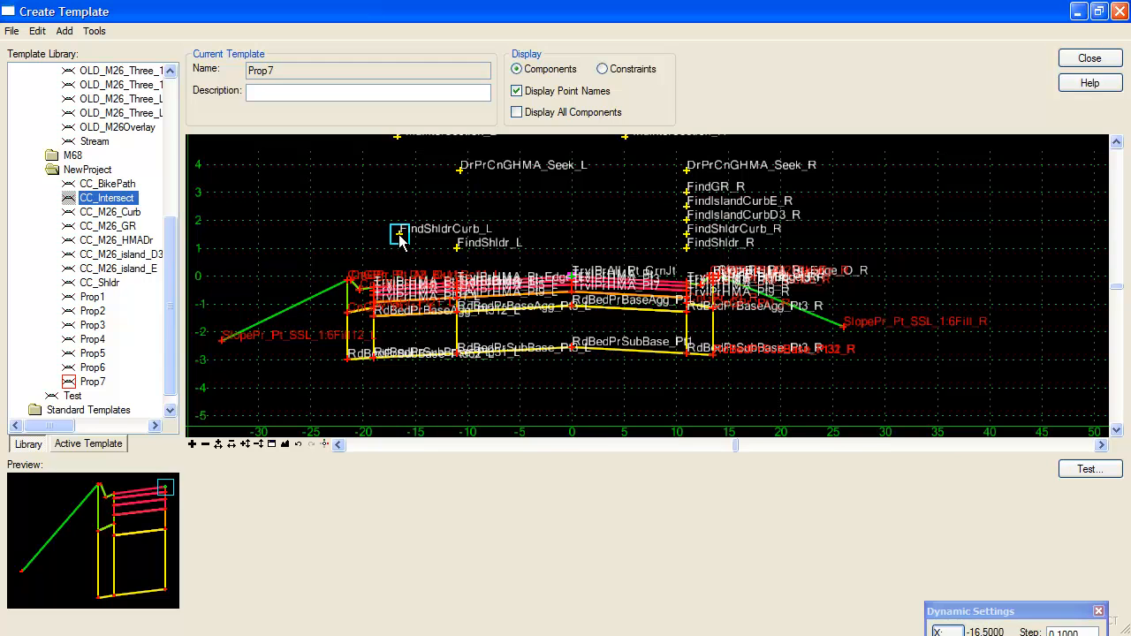
Step: Move FindShldrCurb_L back to the left lane edge at X -11 and FindIntersection_L back to about X -5
right_click(396, 231)
click(446, 340)
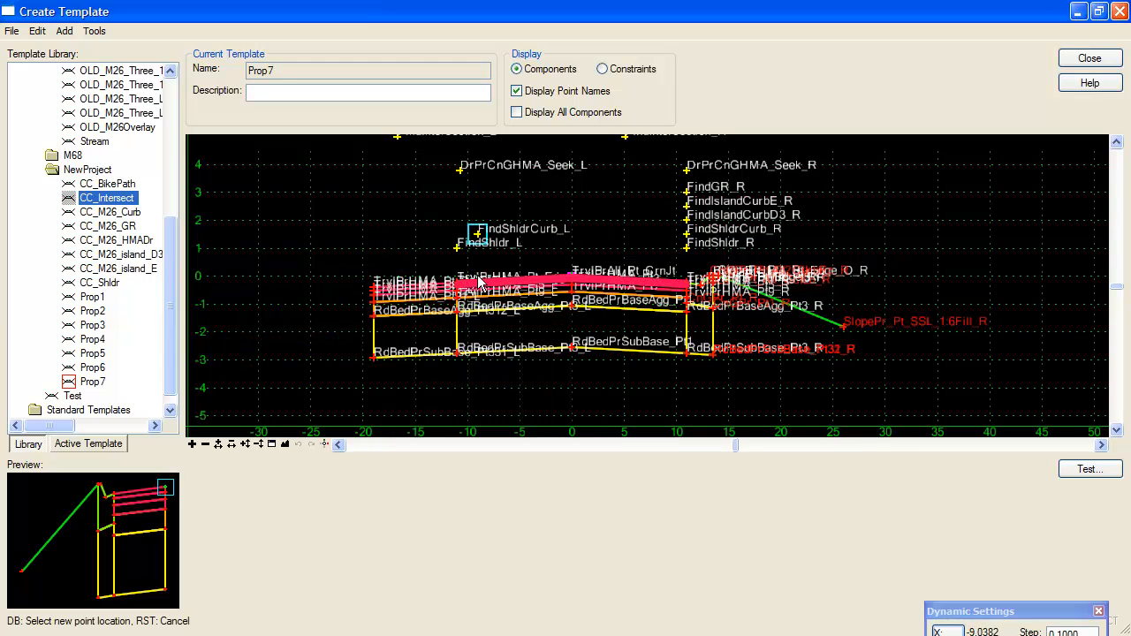
scroll(411, 241, down, 2)
right_click(397, 214)
click(437, 320)
scroll(413, 223, up, 2)
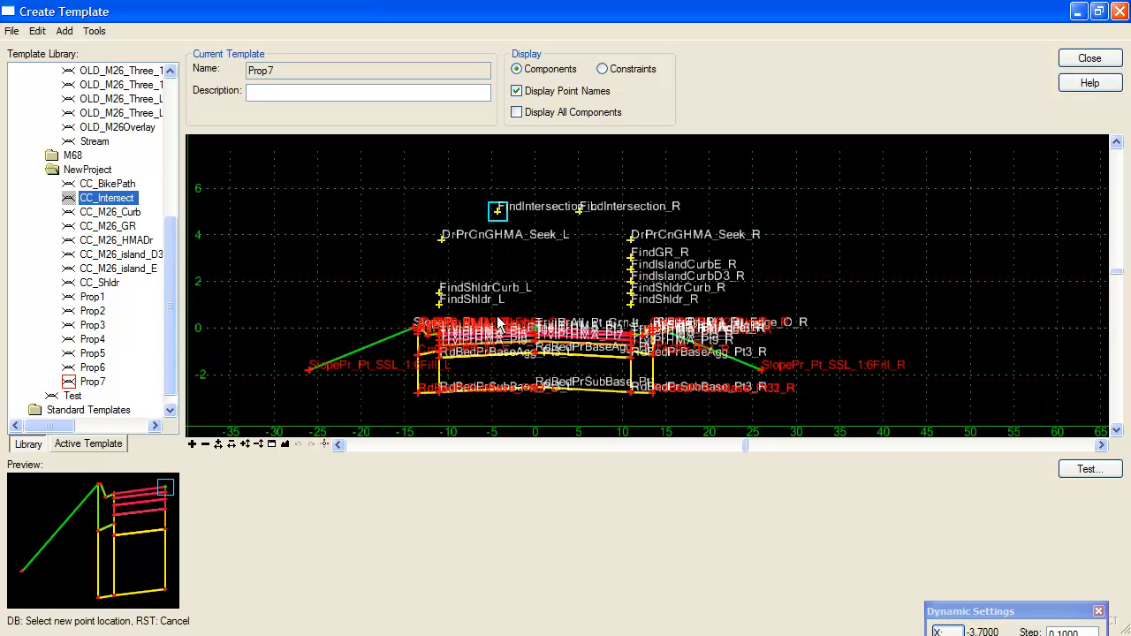
click(492, 324)
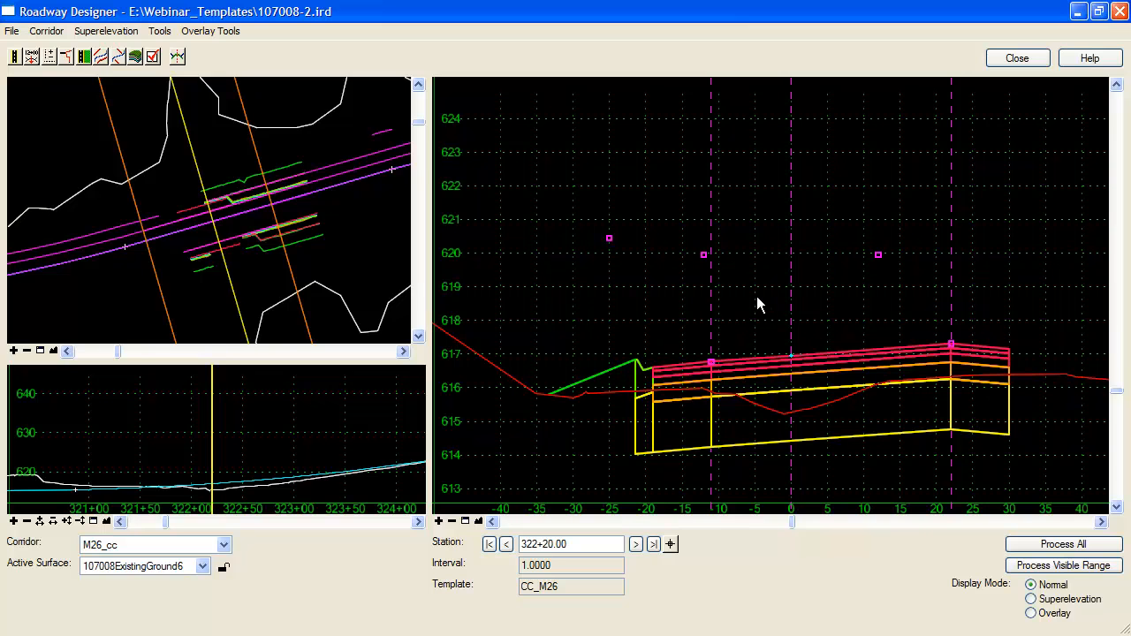
Step: Switch to Roadway Designer and check the interval of the M26_cc template drop at station 321+48.06
click(32, 57)
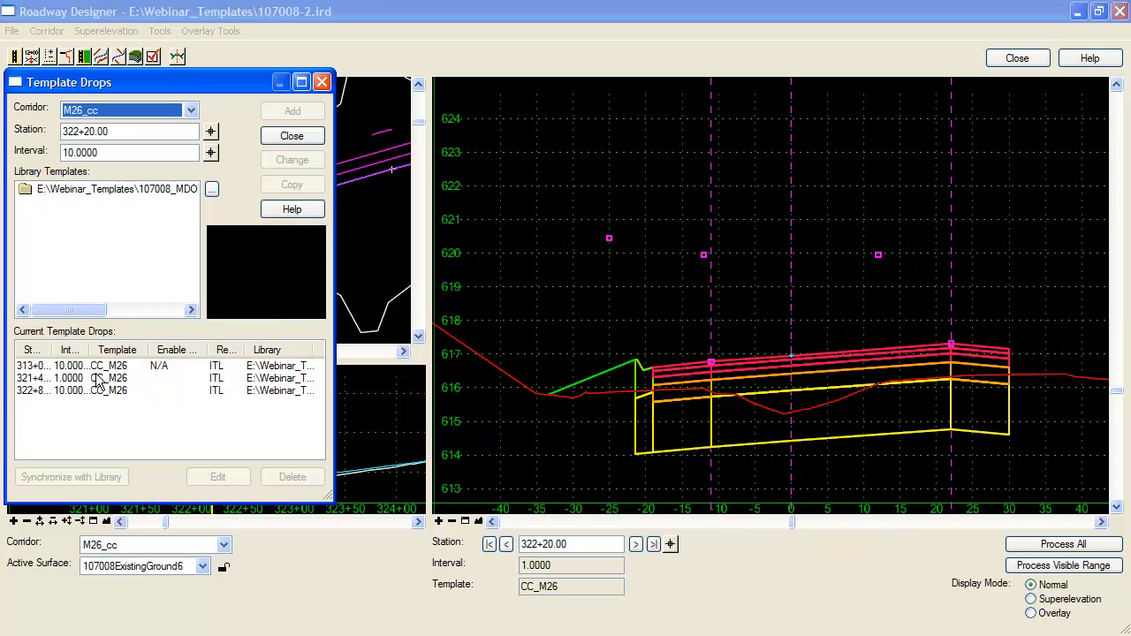
drag(92, 350, 127, 350)
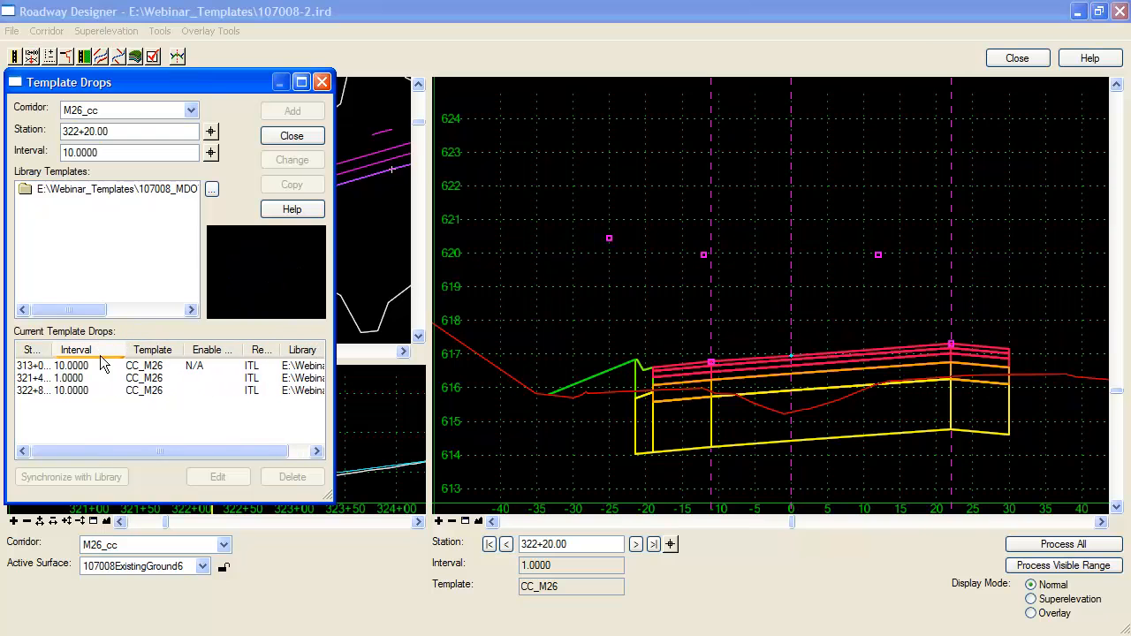
click(76, 378)
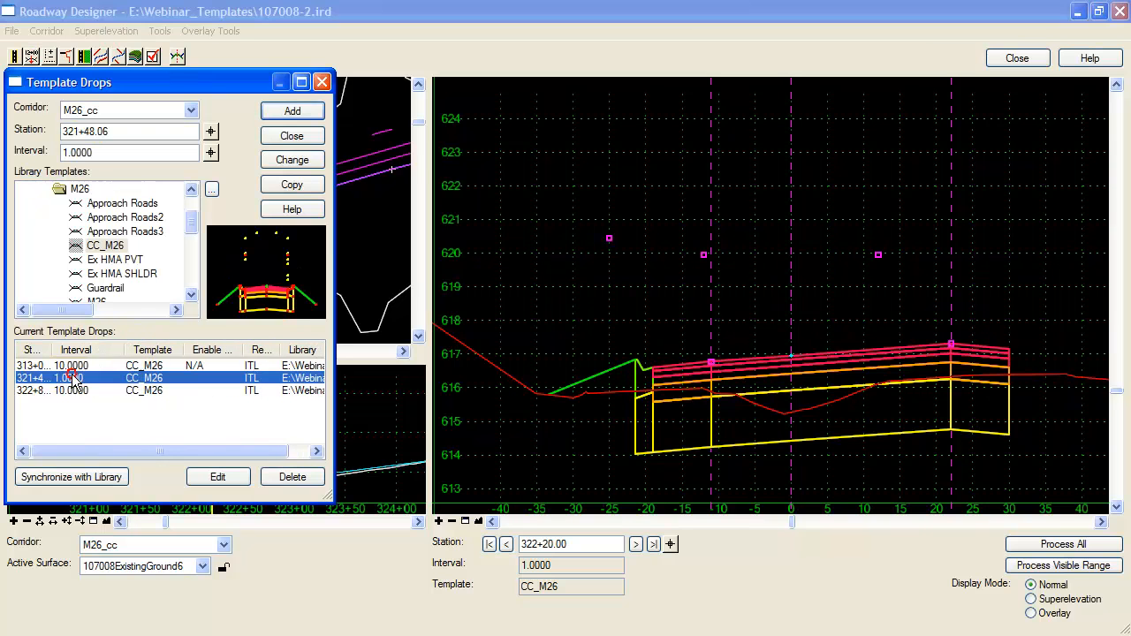
click(292, 136)
Step: Examine the intersection edge lines near station 322 in the Power GEOPAK plan view and return to the maximized Roadway Designer
scroll(230, 216, up, 2)
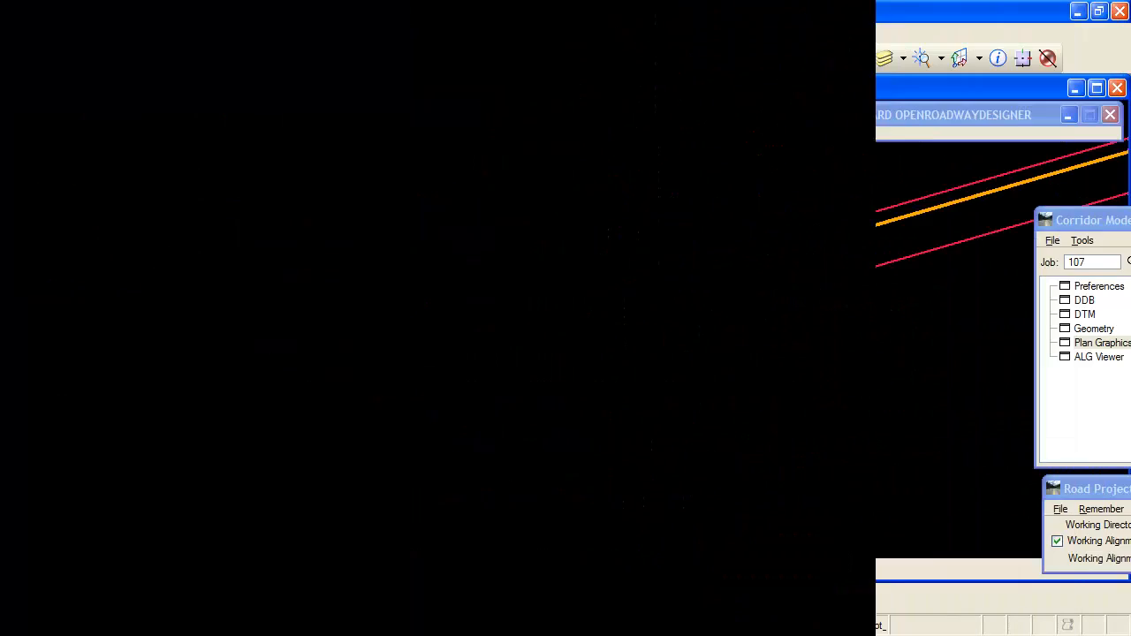
scroll(699, 383, down, 2)
scroll(578, 342, up, 2)
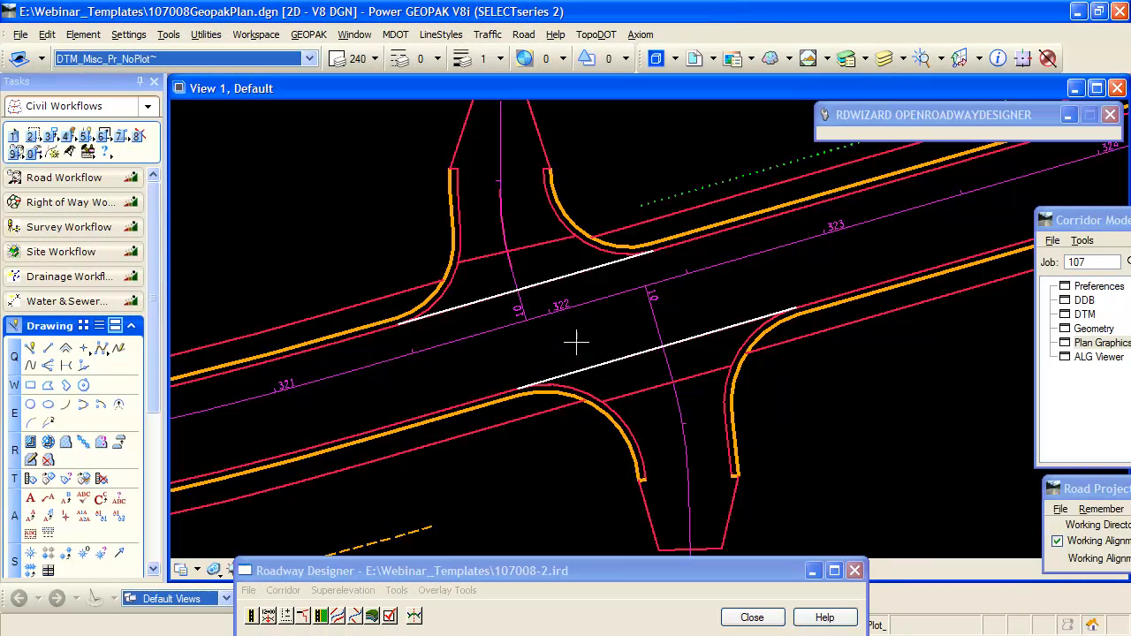
click(421, 324)
click(765, 315)
drag(620, 577, 603, 80)
click(814, 79)
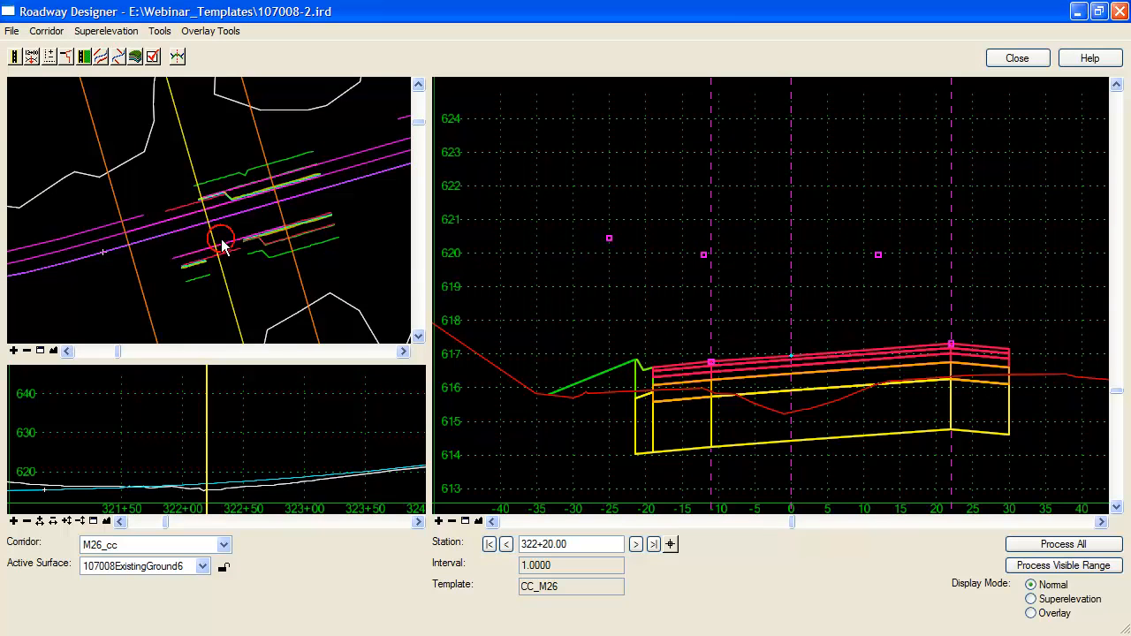
Step: Examine the M26_cc plan lines and cross section at station 322+12
scroll(223, 239, up, 2)
mouse_move(205, 250)
mouse_down()
mouse_move(217, 235)
mouse_move(315, 235)
mouse_move(187, 248)
mouse_up()
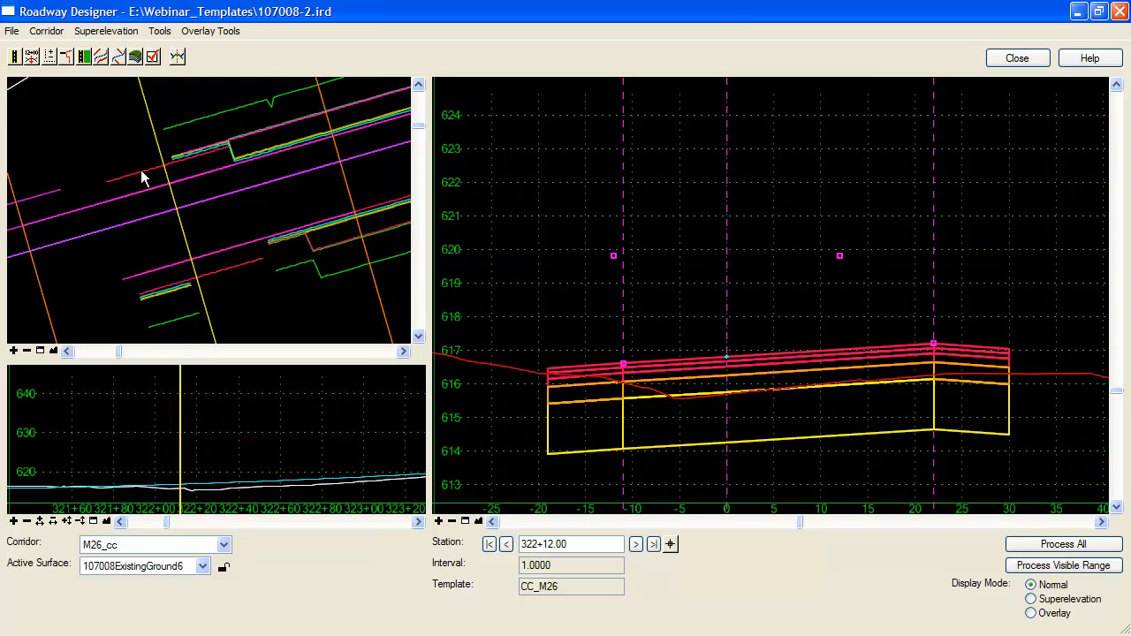
scroll(141, 169, up, 1)
scroll(141, 170, down, 1)
Step: Review the corridor's display references for the Intersection_R and Intersection_L alignments, including their right-of-way setting
click(42, 30)
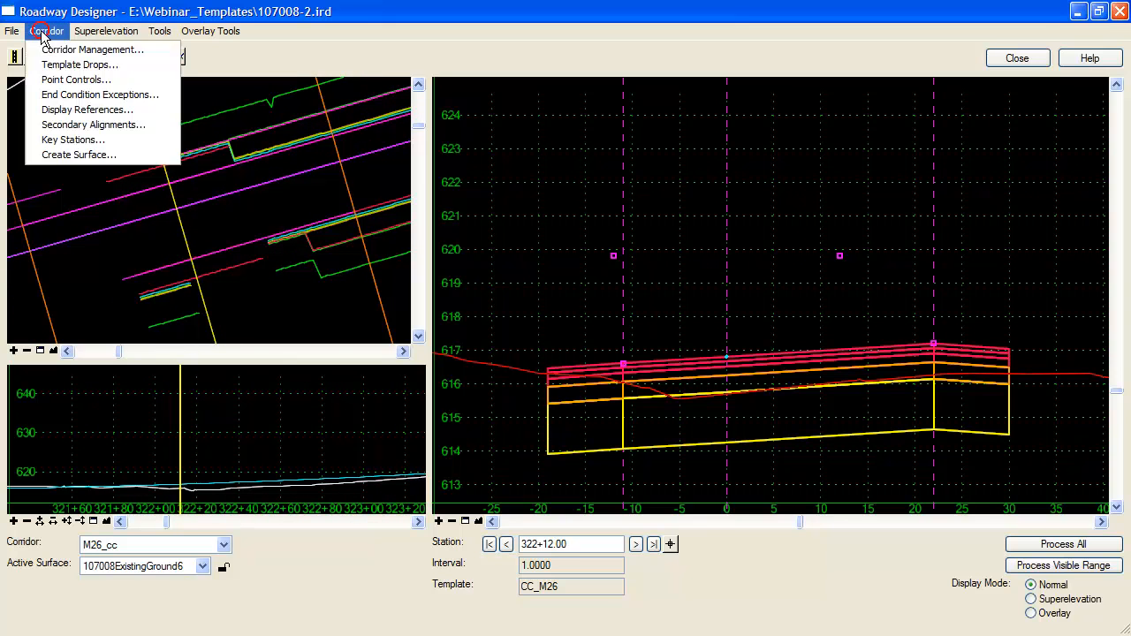
click(81, 109)
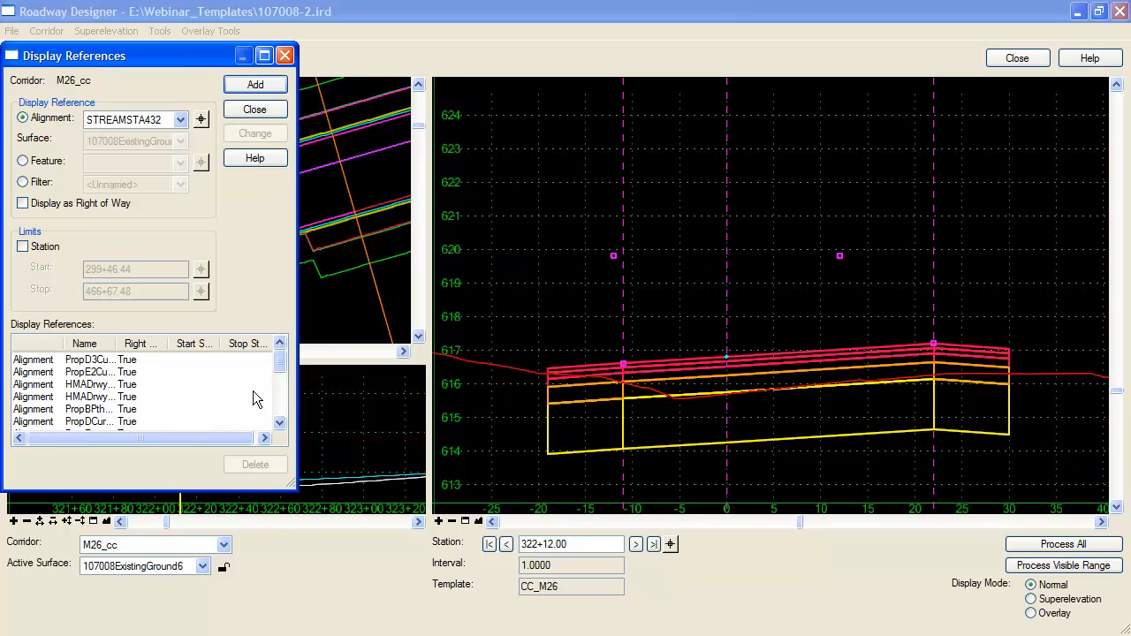
drag(277, 365, 276, 415)
drag(63, 343, 193, 343)
click(117, 385)
click(115, 397)
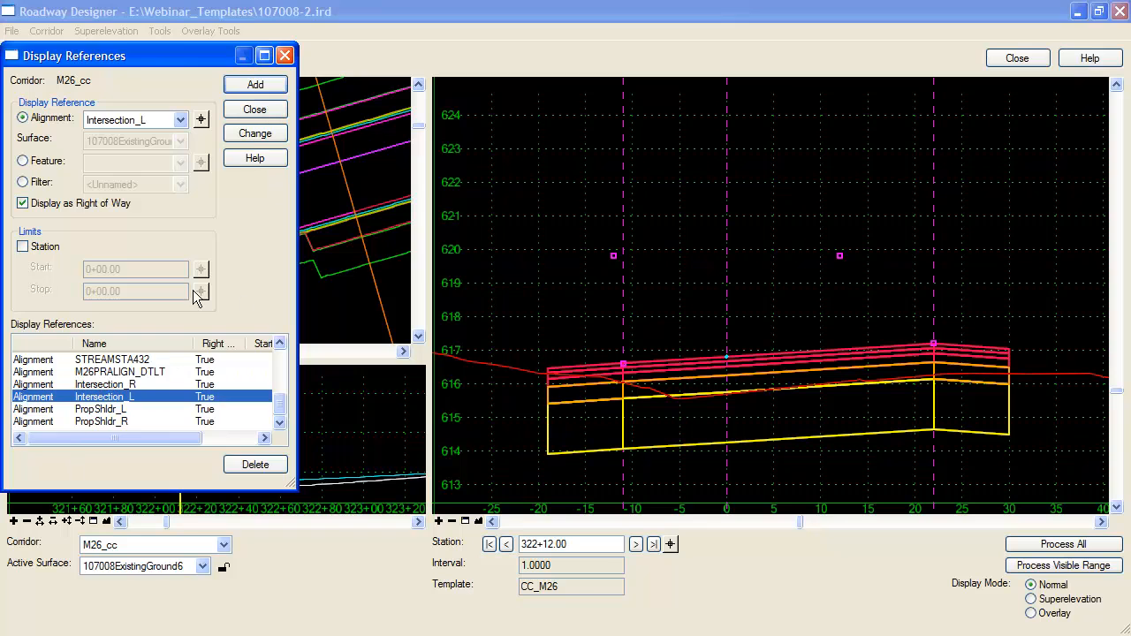
click(255, 110)
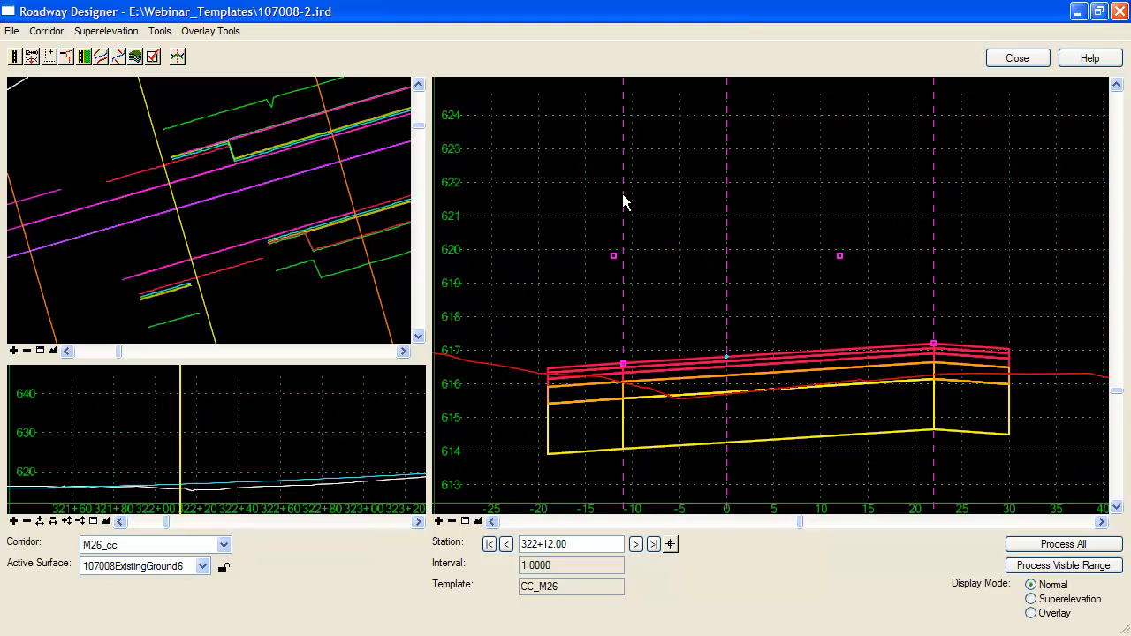
Step: Examine the cross sections through the intersection at stations 322+18 and 321+86
drag(168, 198, 186, 196)
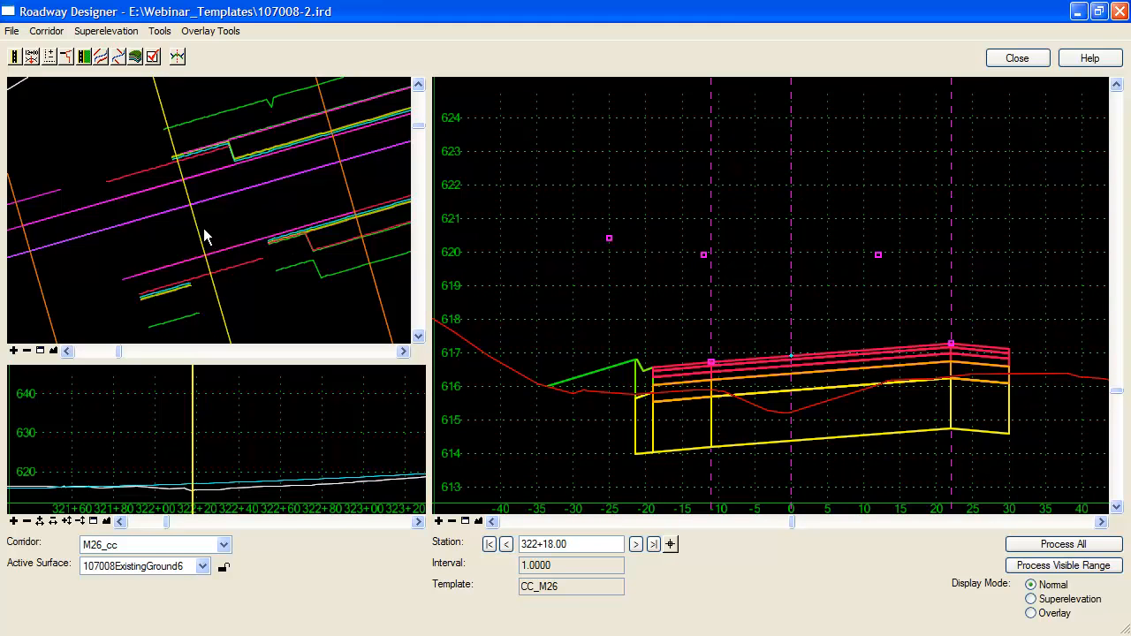
drag(197, 229, 112, 207)
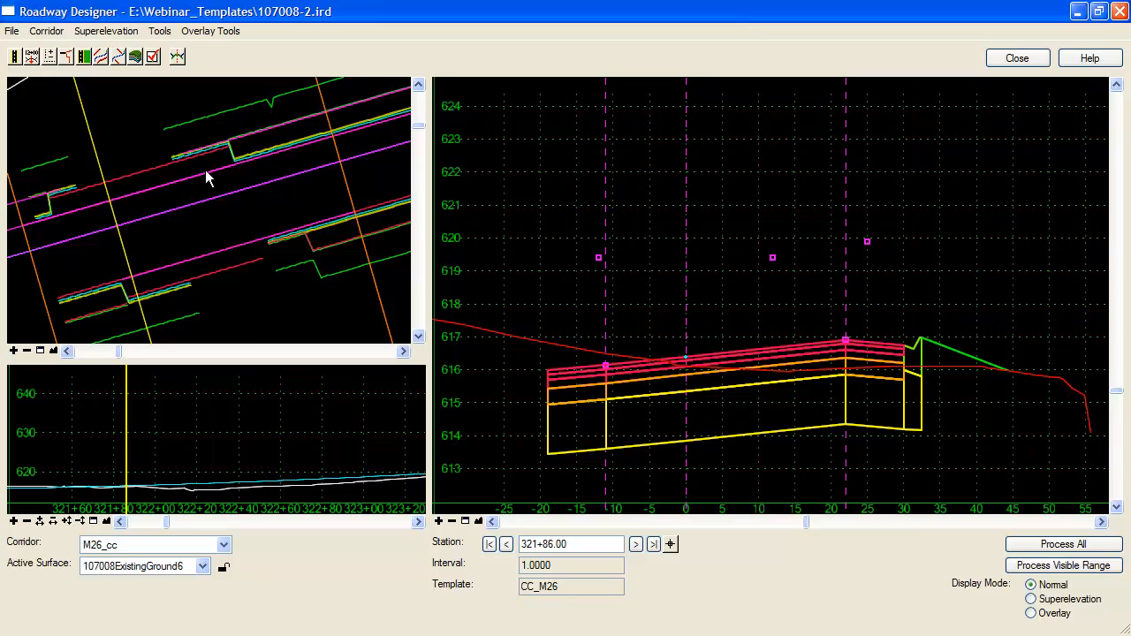
Step: Review the corridor's display references for the Intersection_R and Intersection_L alignments with the full reference names readable
click(46, 31)
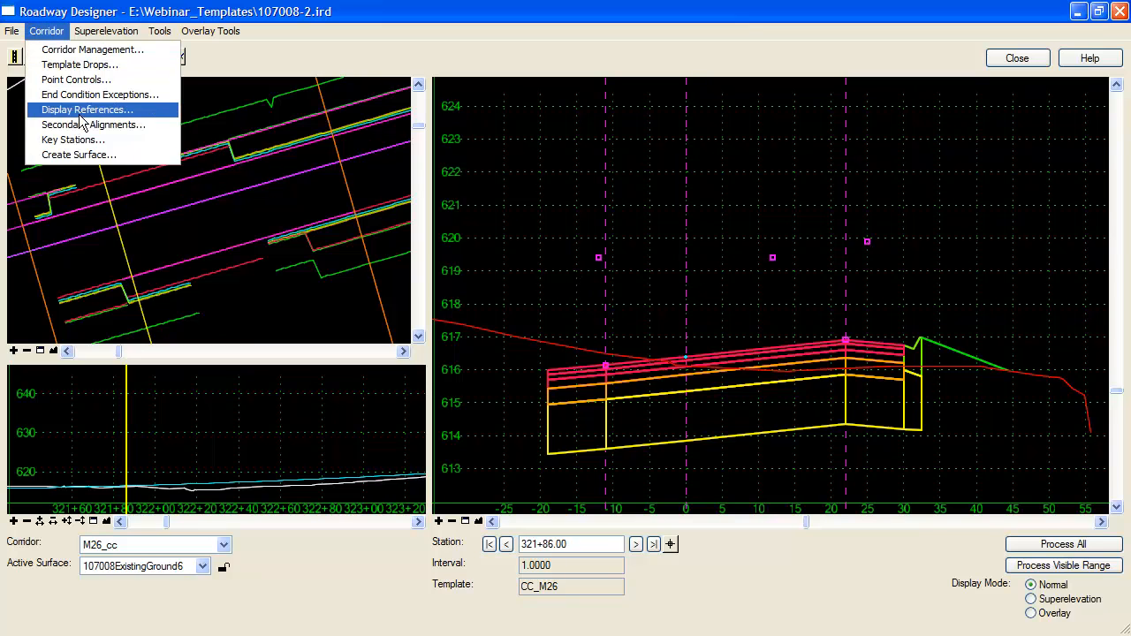
click(79, 109)
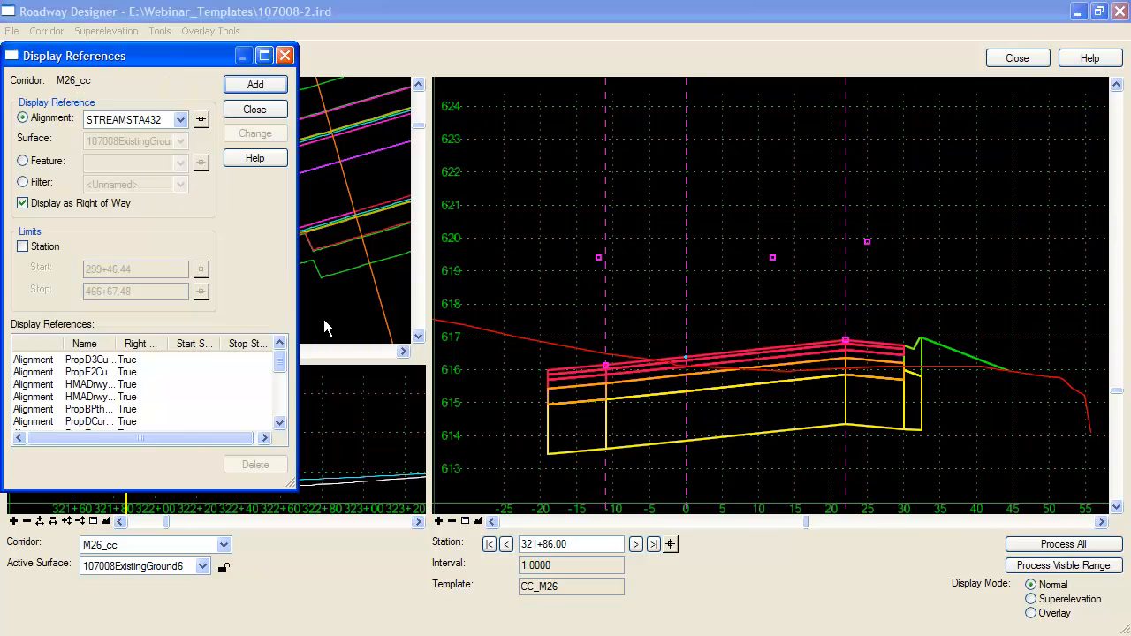
click(278, 398)
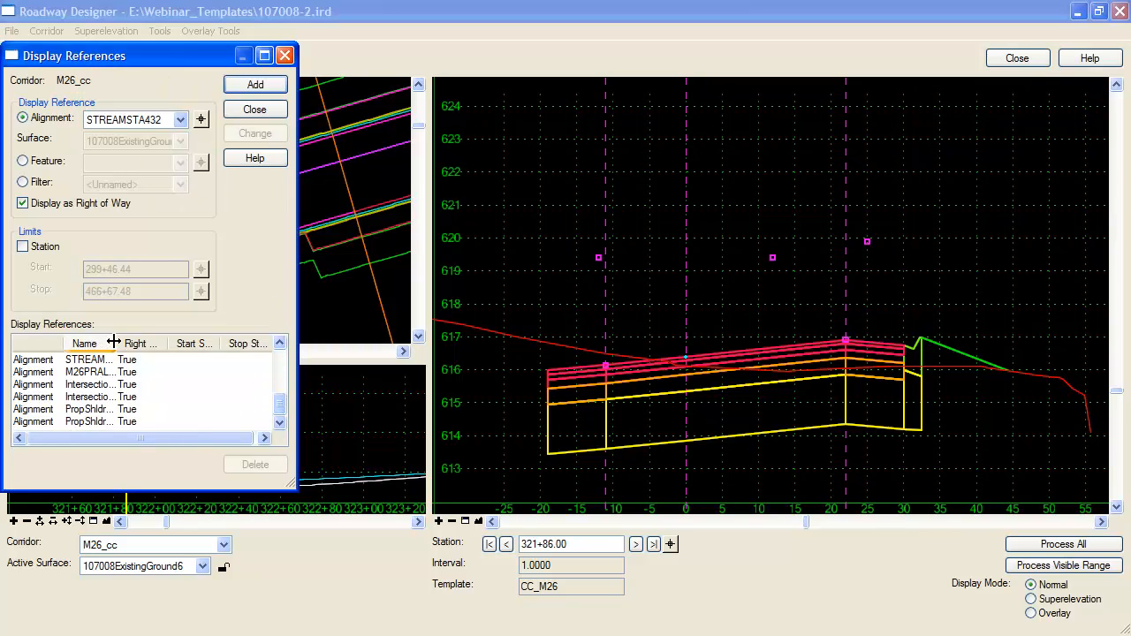
drag(121, 343, 167, 343)
click(92, 385)
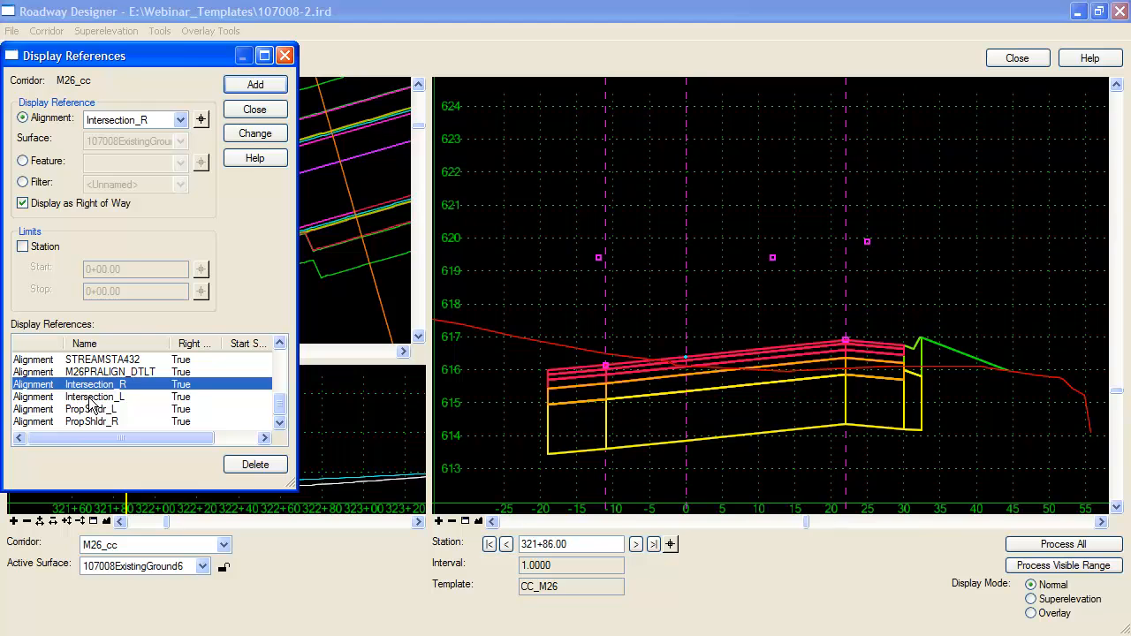
click(91, 396)
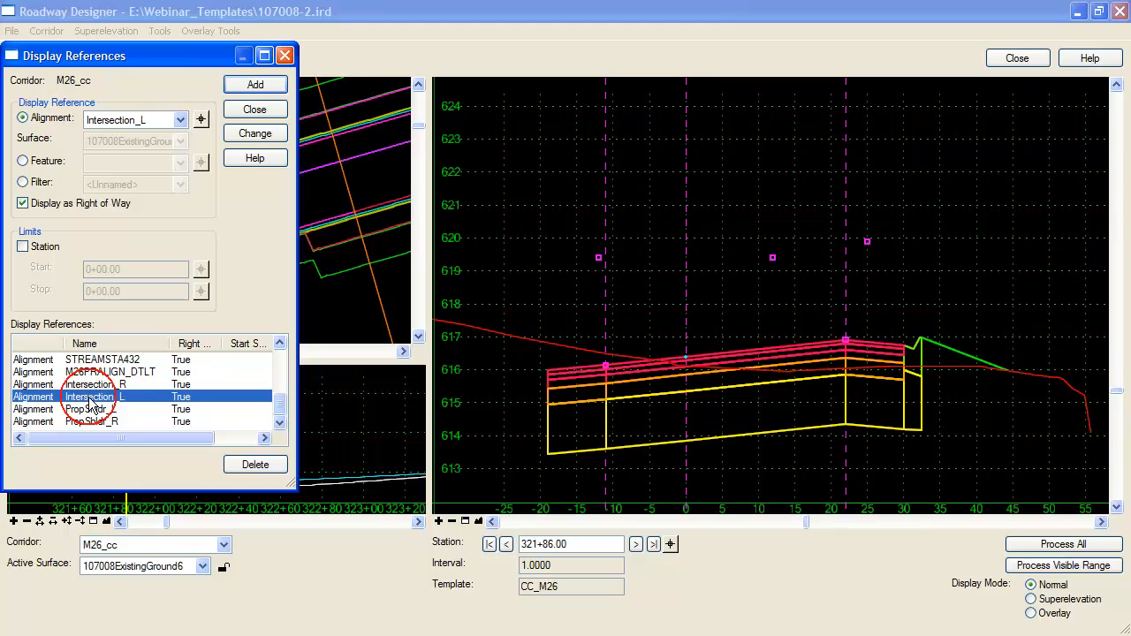
click(257, 111)
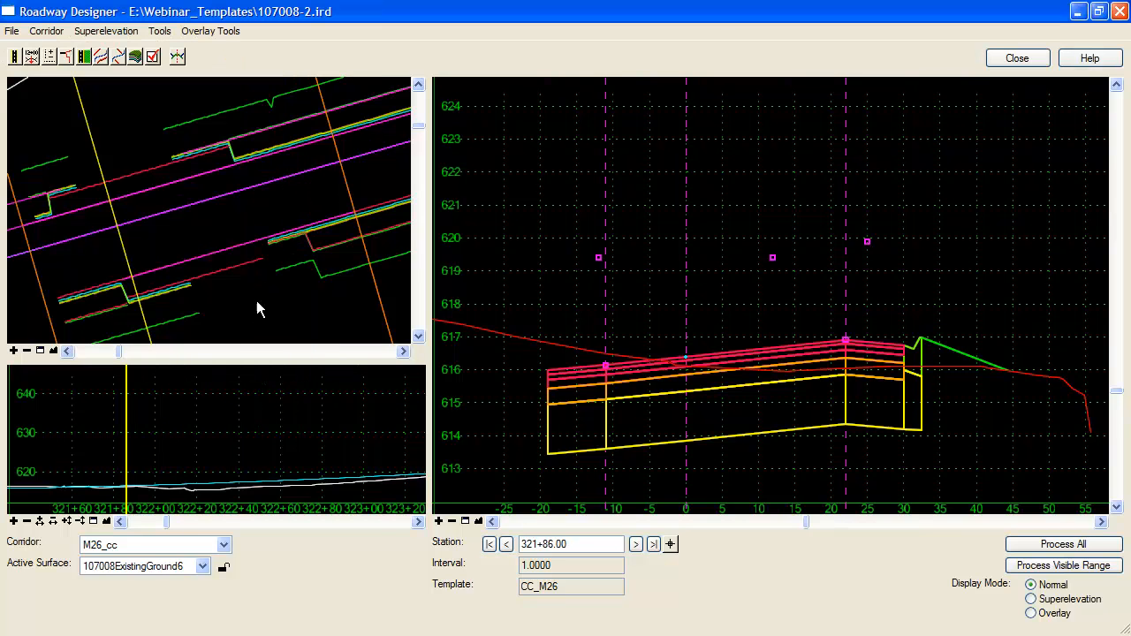
Step: View station 321+84 and review the Find Intersection Curb point controls on FindShldrCurb_L and FindShldrCurb_R, including station limits and offsets
click(101, 189)
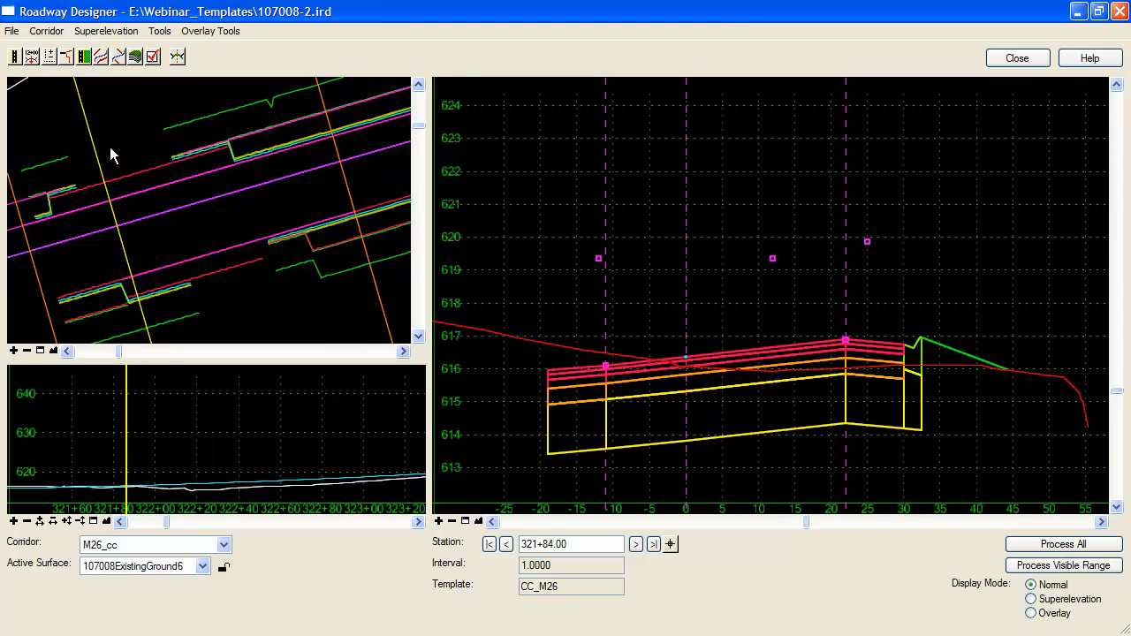
click(50, 56)
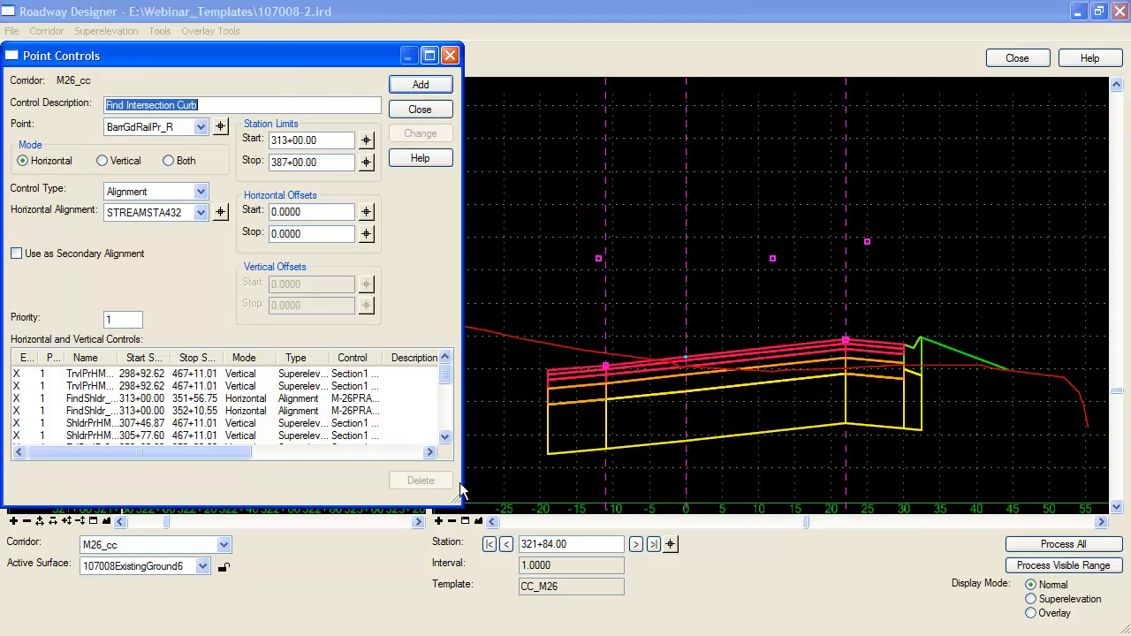
drag(459, 508, 692, 530)
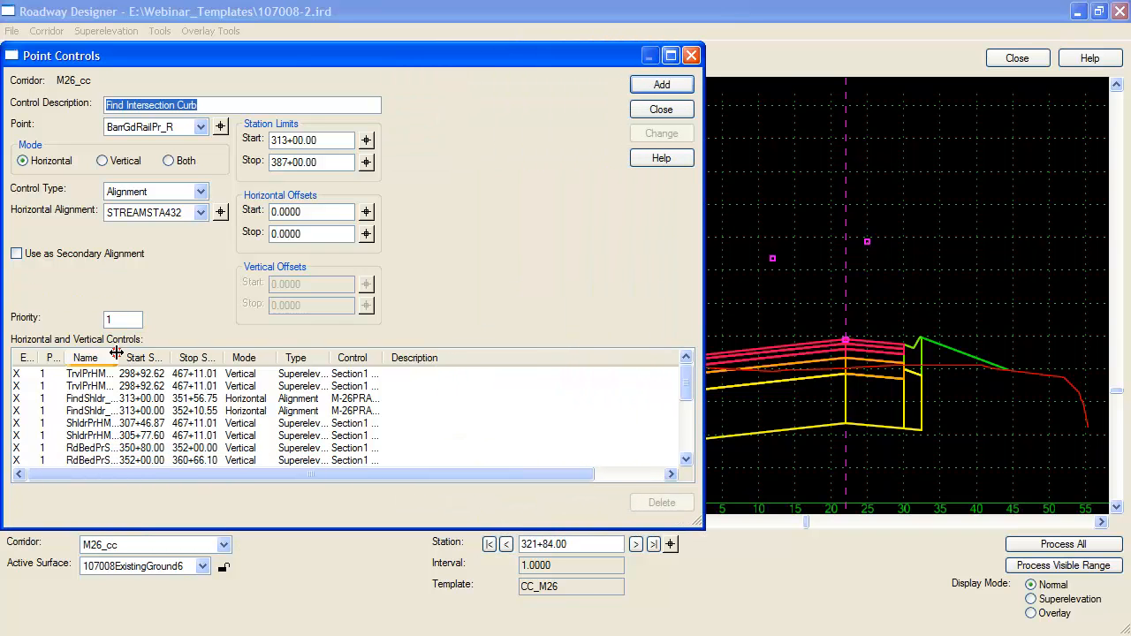
drag(116, 357, 193, 354)
scroll(282, 441, down, 5)
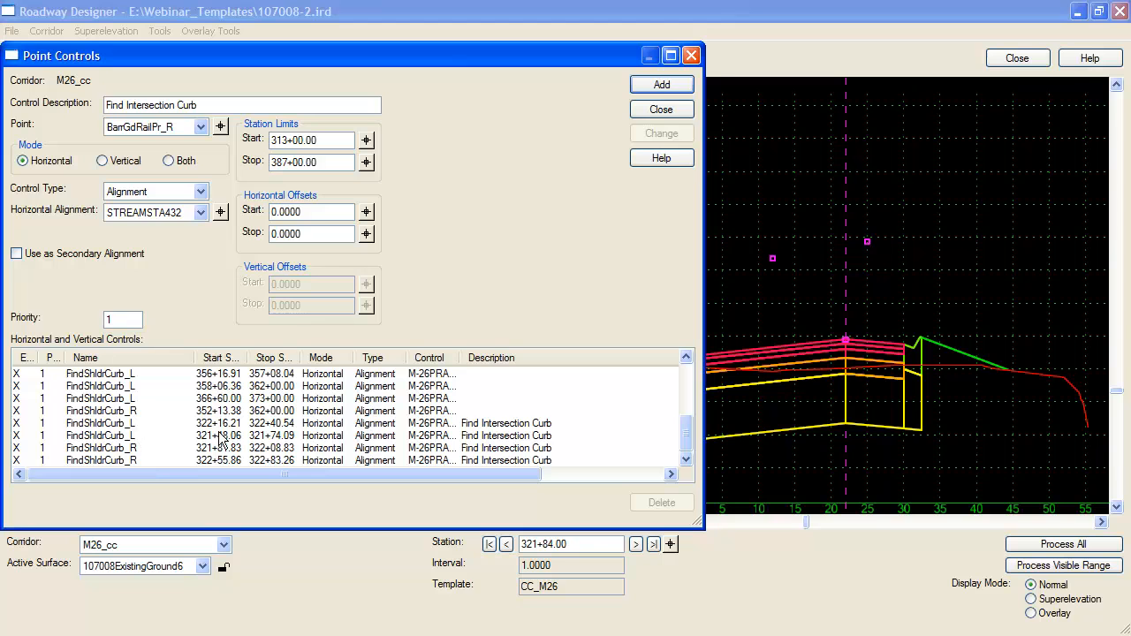
click(469, 425)
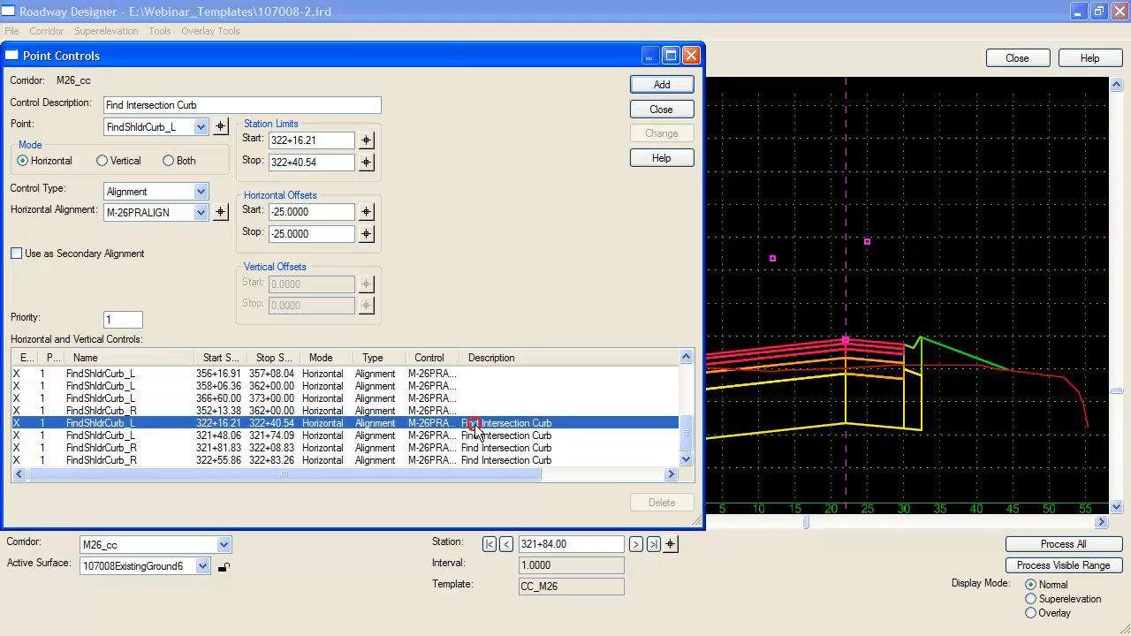
click(130, 436)
click(124, 448)
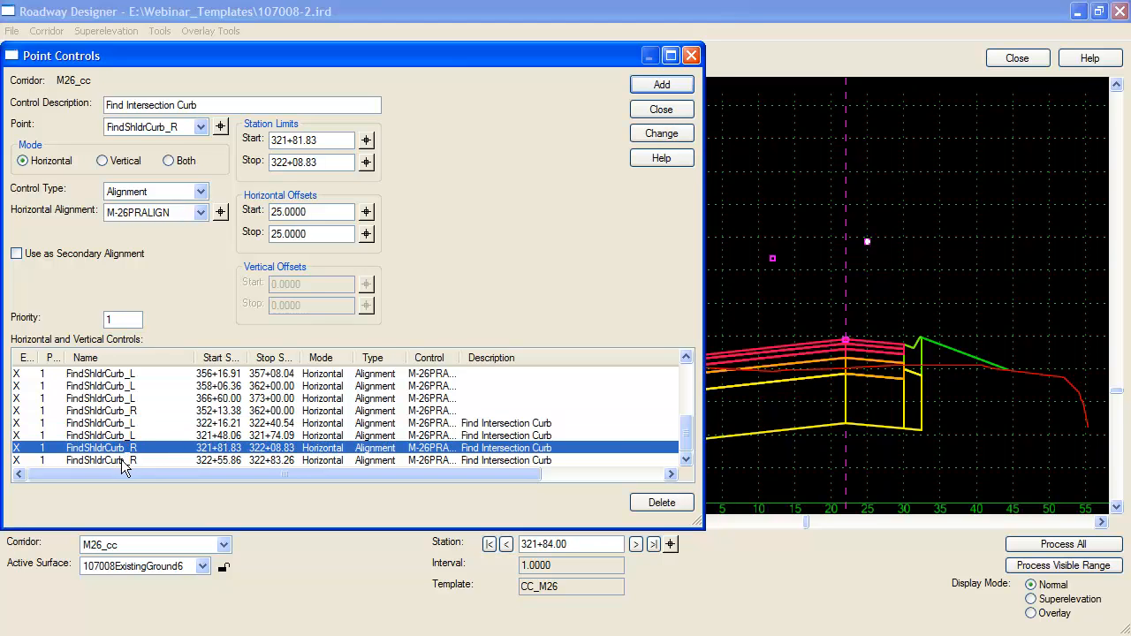
click(124, 461)
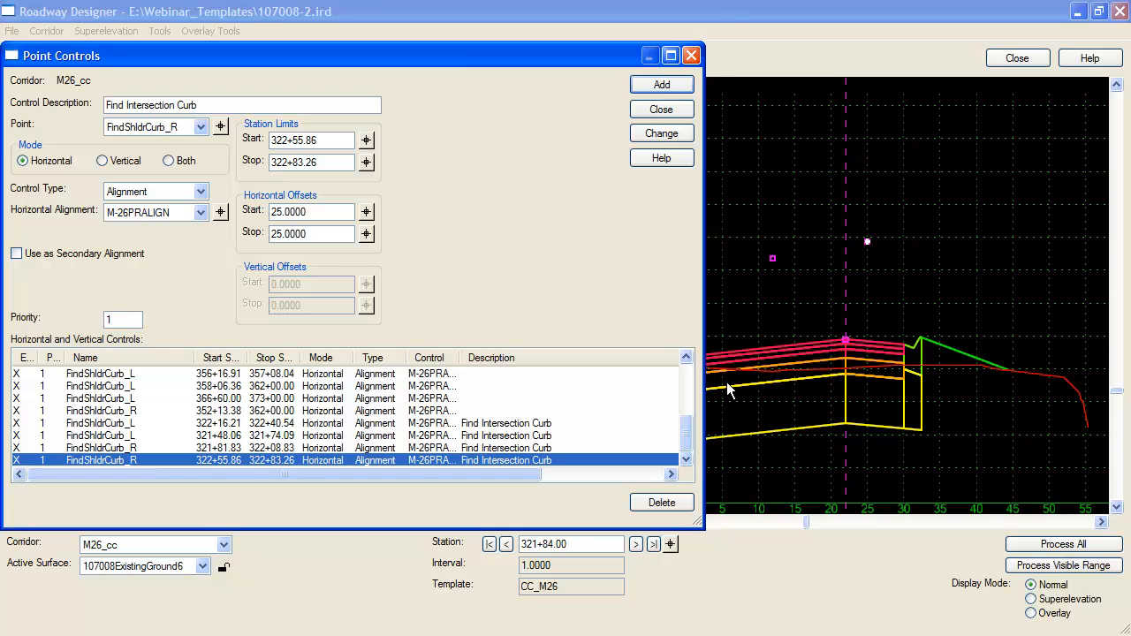
click(666, 109)
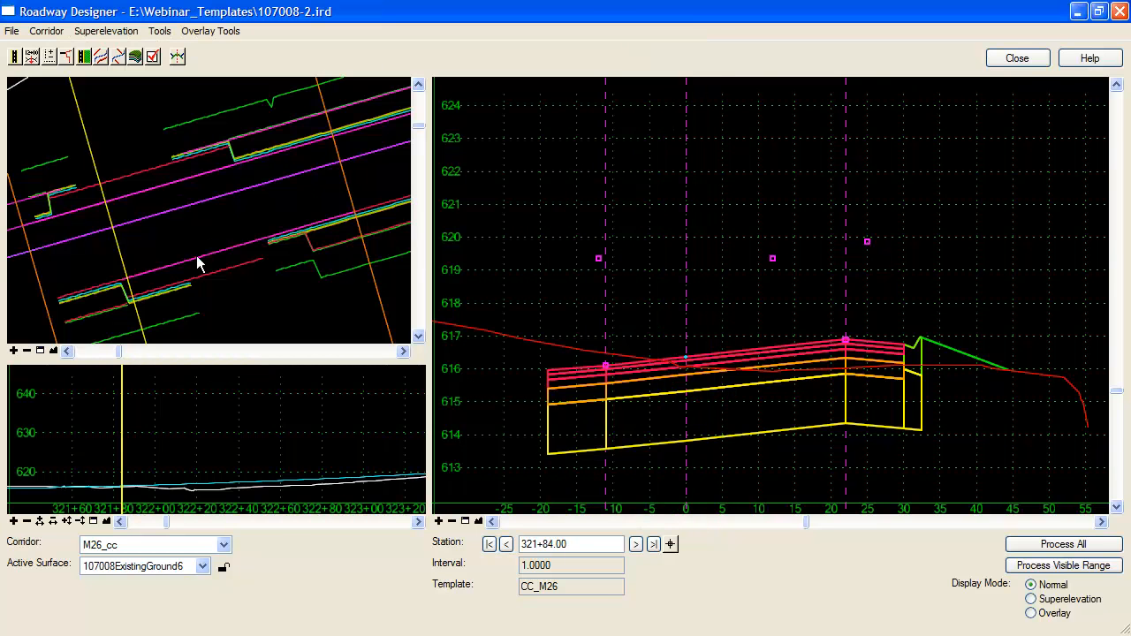
Step: Inspect the intersection edge lines and curb returns near station 322 in the Power GEOPAK plan, with the reduced Roadway Designer window moved back over it
click(1098, 10)
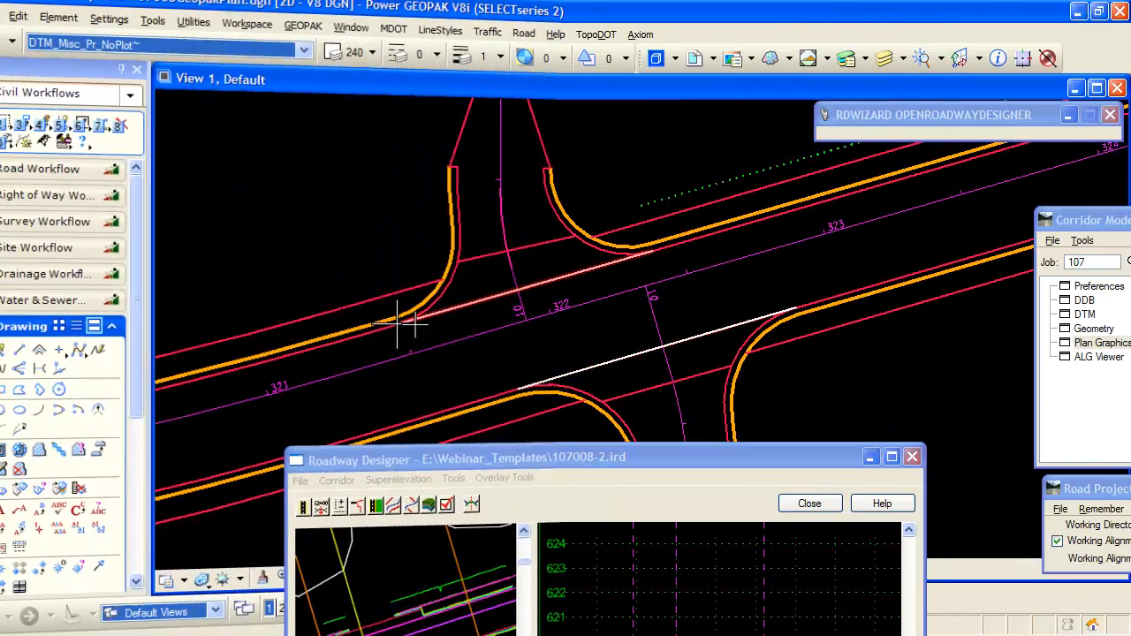
click(398, 316)
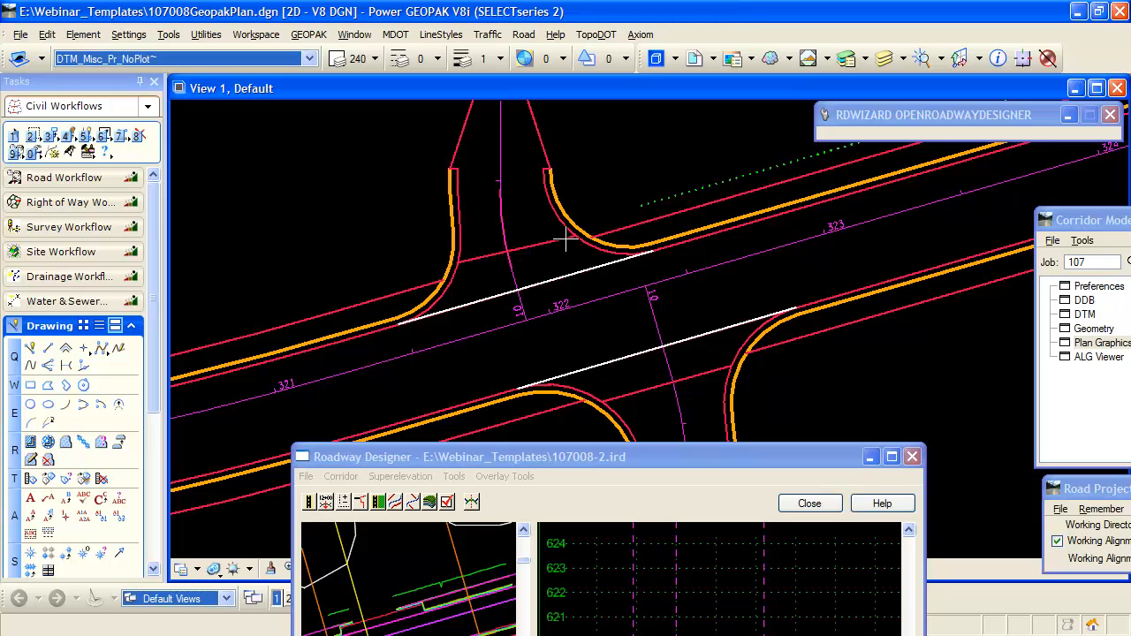
drag(654, 454, 579, 59)
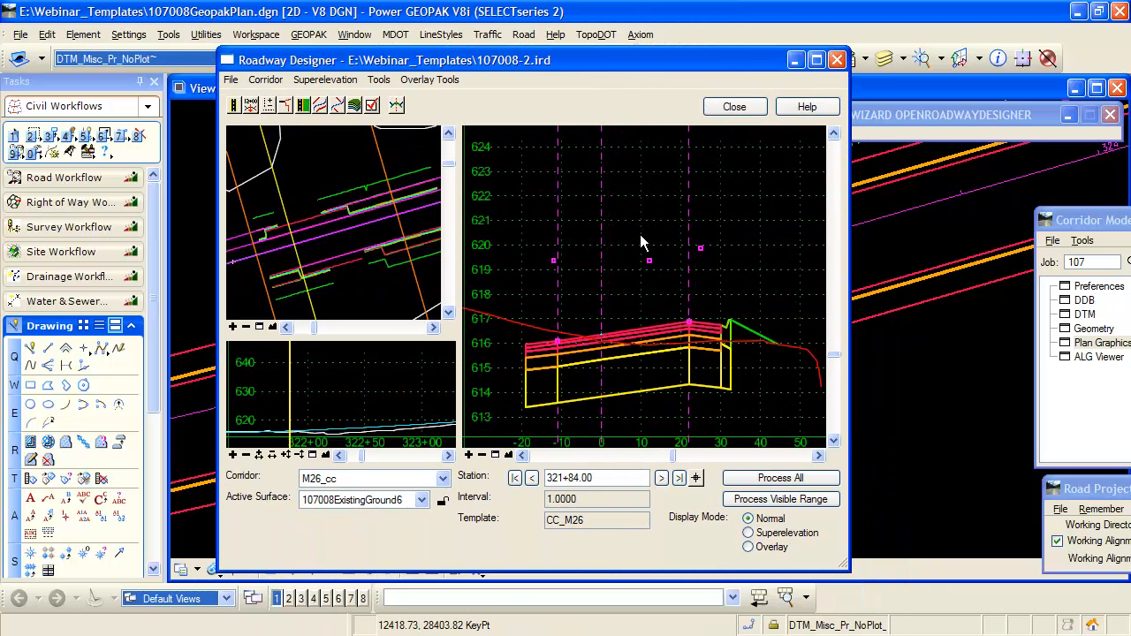